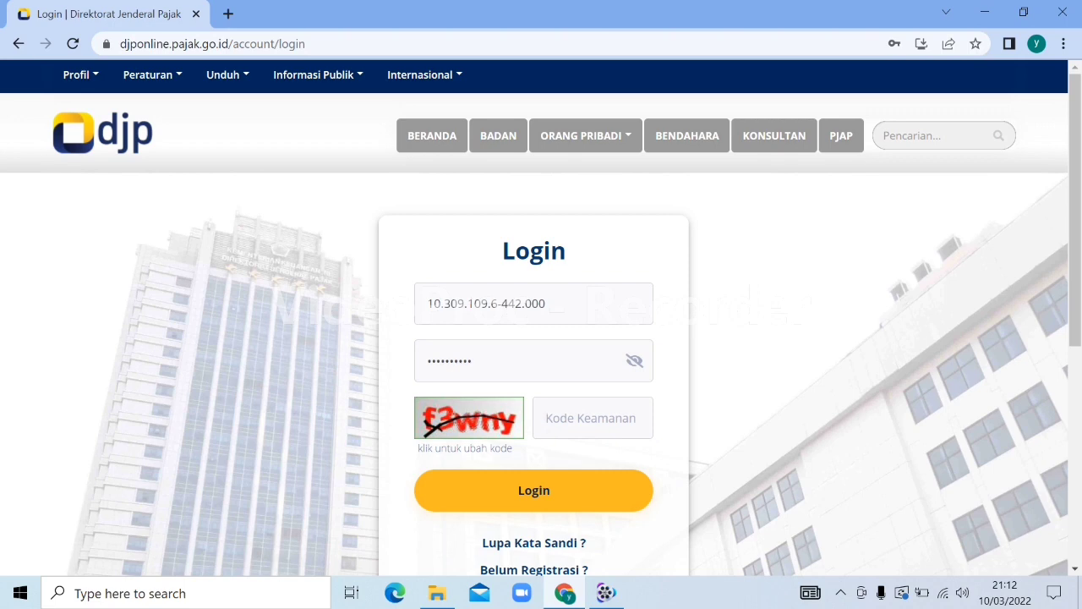
# Enter the captcha security code and log in to the DJP Online taxpayer account
pyautogui.write('f3wny')
pyautogui.click(480, 504)
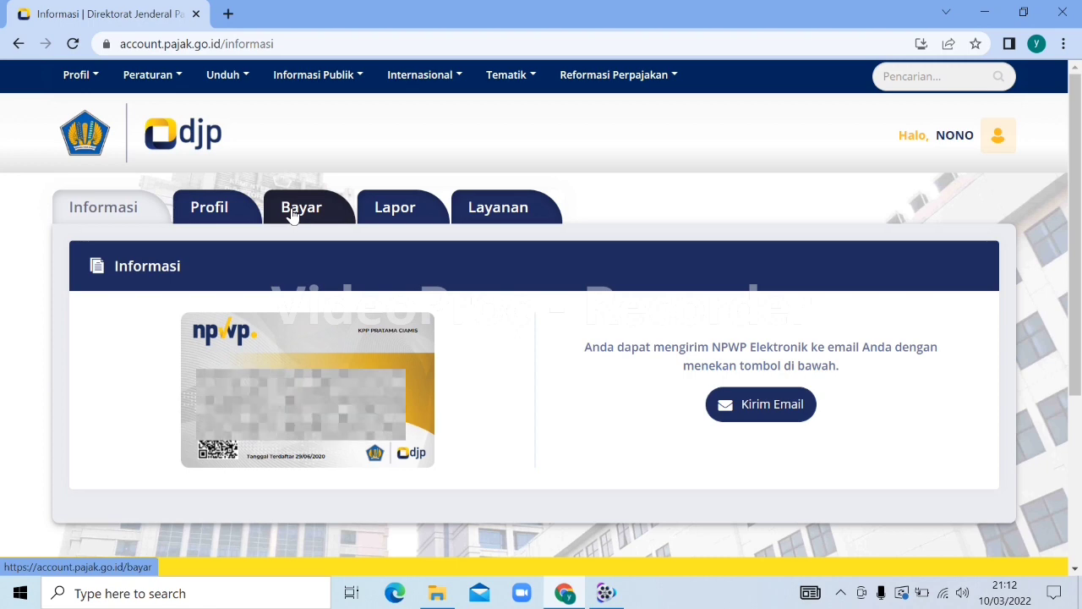
# Open the e-Form PDF service from the Lapor section
pyautogui.click(399, 208)
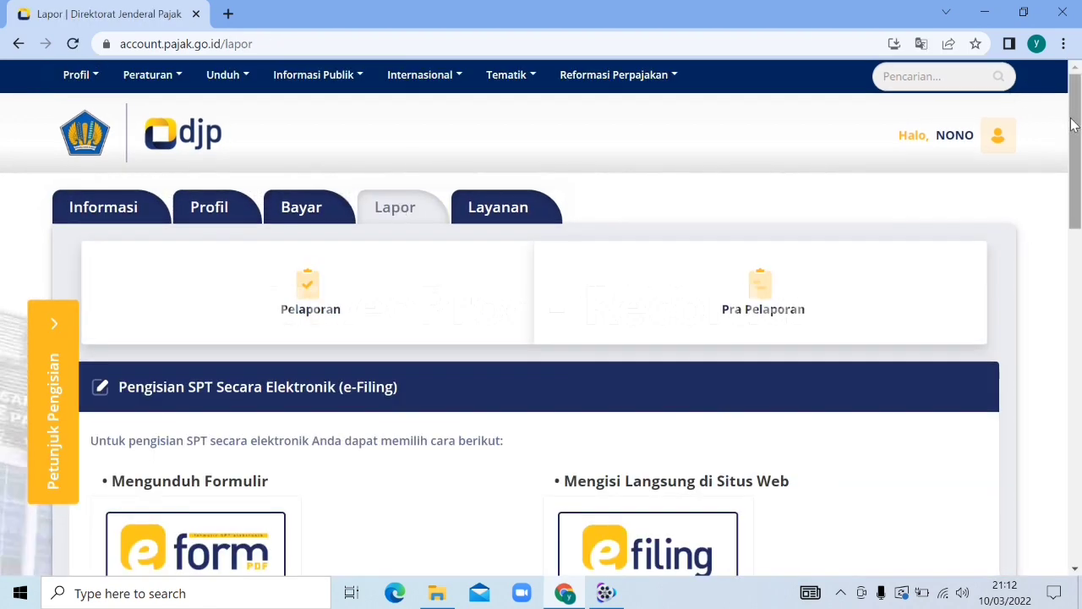
pyautogui.moveTo(1071, 123); pyautogui.dragTo(1071, 145)
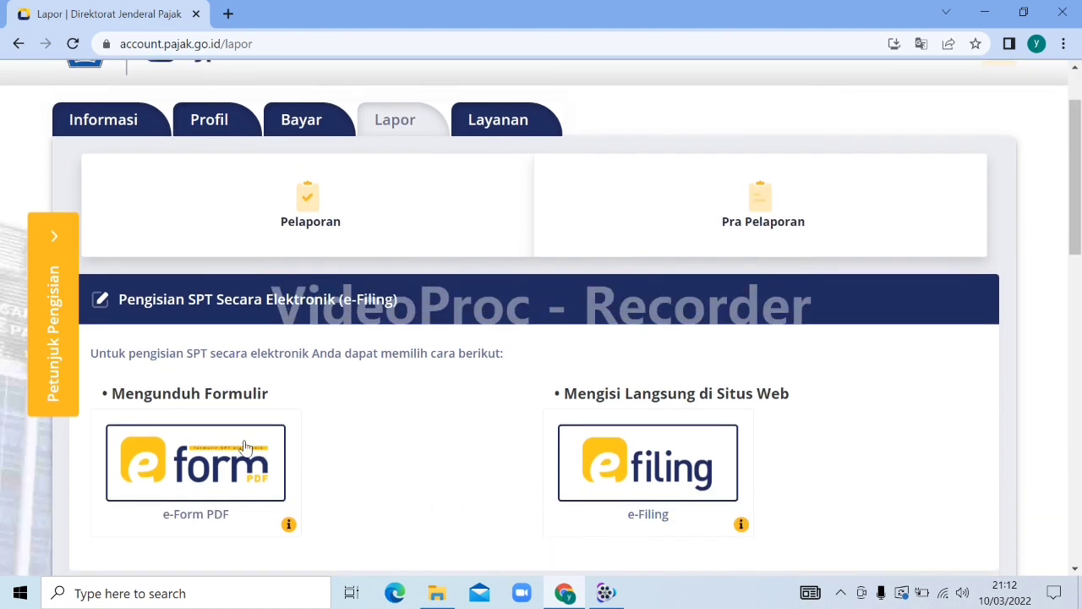
pyautogui.click(197, 477)
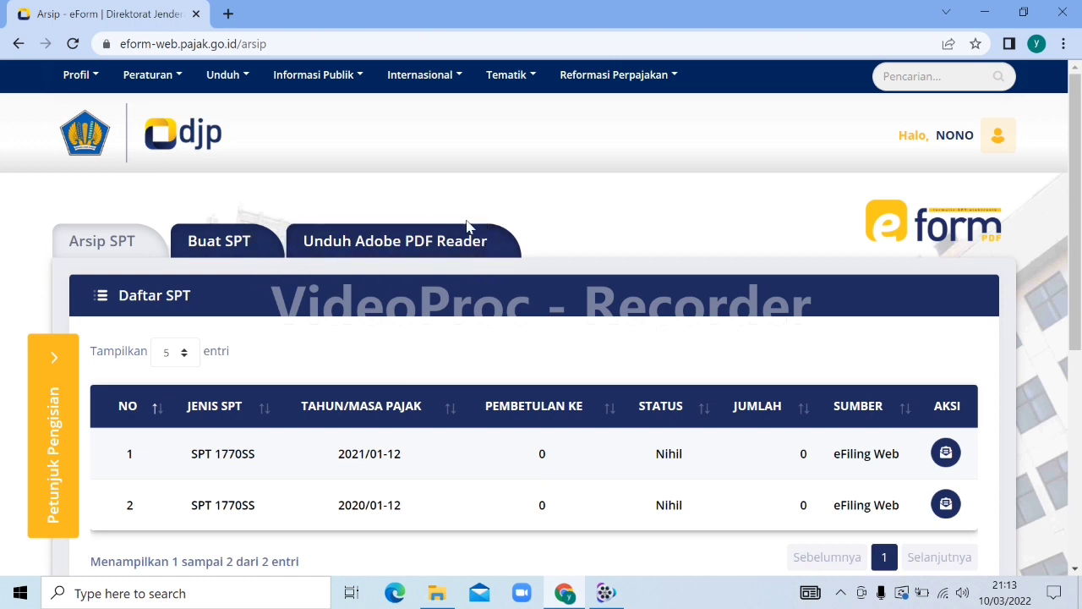
# Request a Normal 2021 Formulir 1770 e-Form for a taxpayer running a business
pyautogui.click(222, 243)
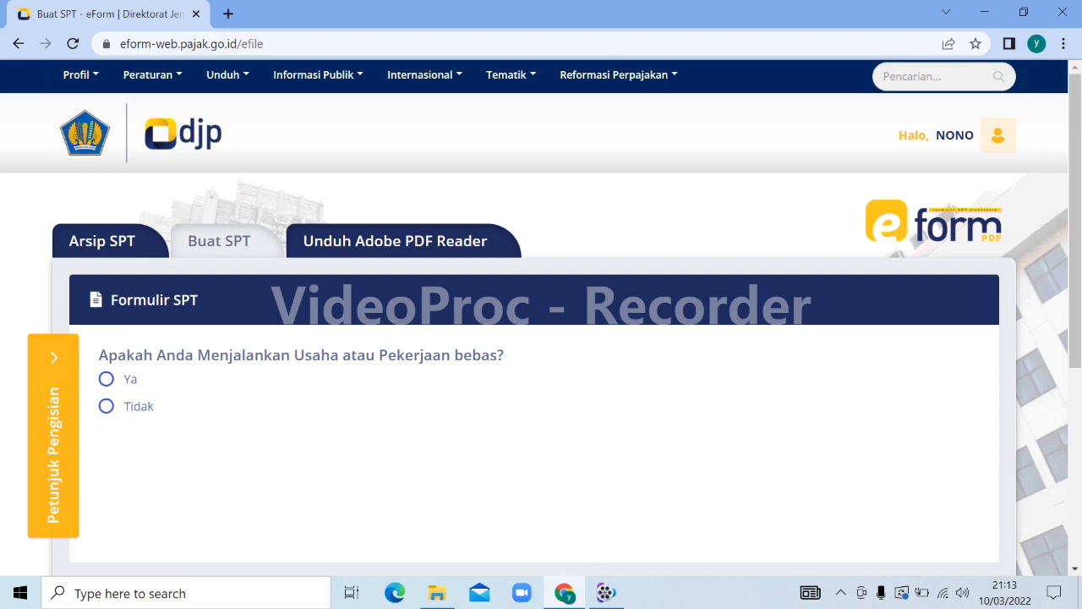
pyautogui.click(105, 380)
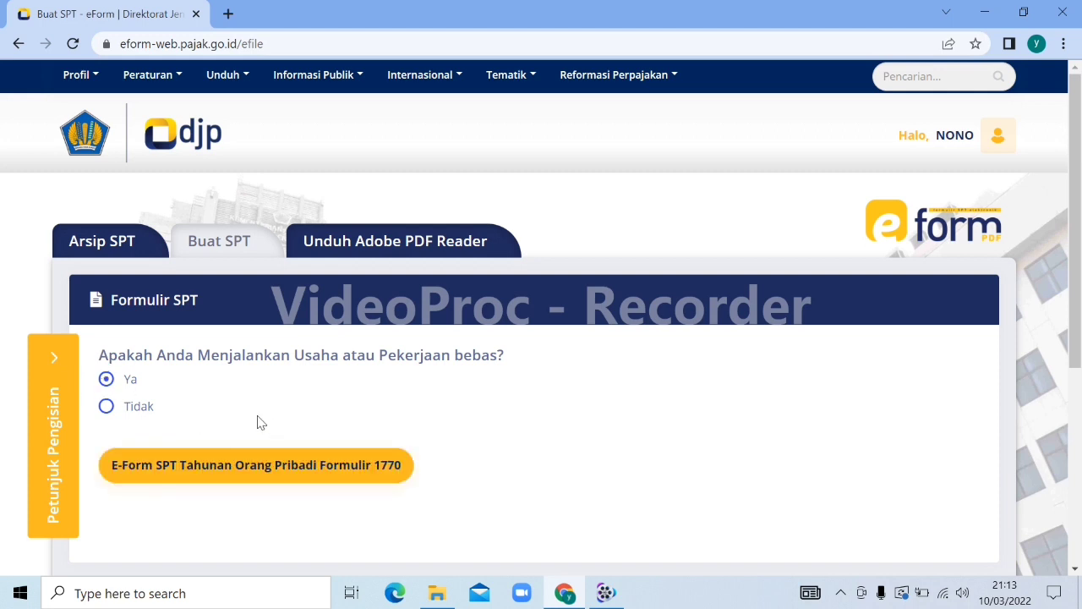
pyautogui.click(262, 467)
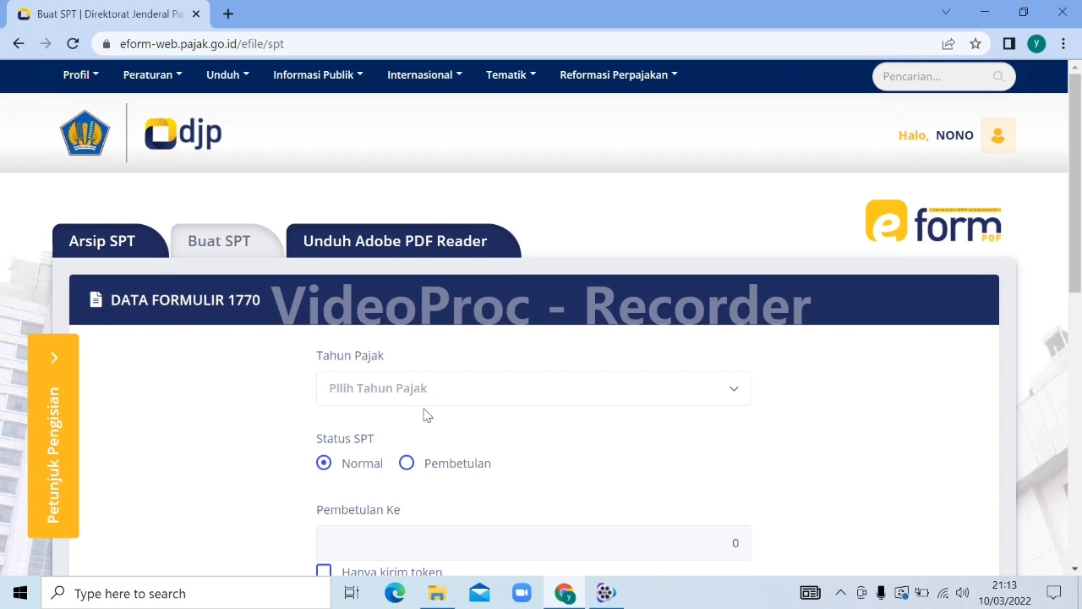
pyautogui.click(544, 396)
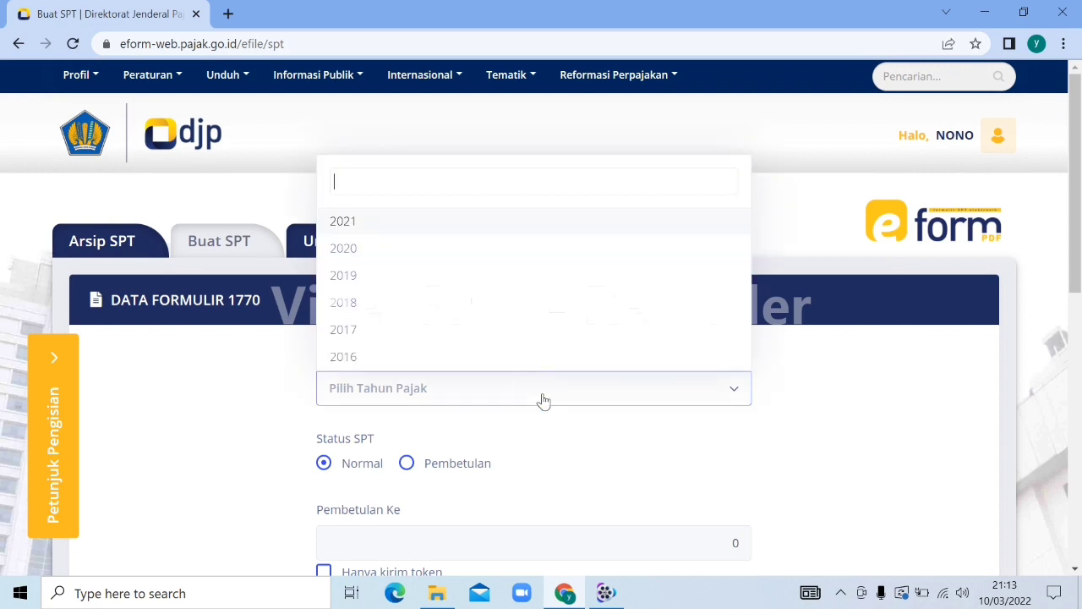
pyautogui.click(368, 222)
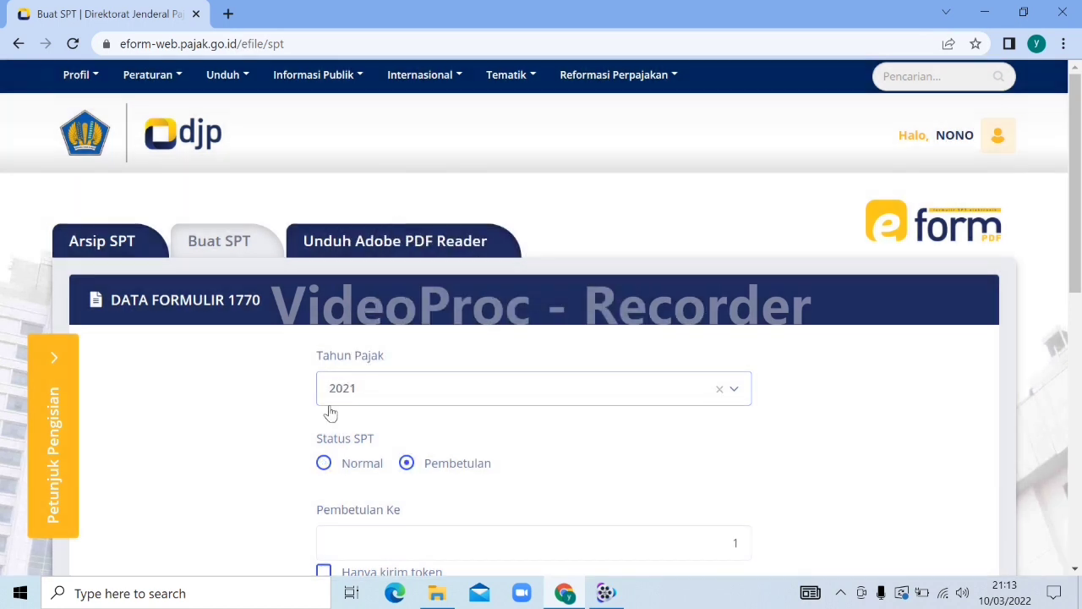
pyautogui.click(324, 462)
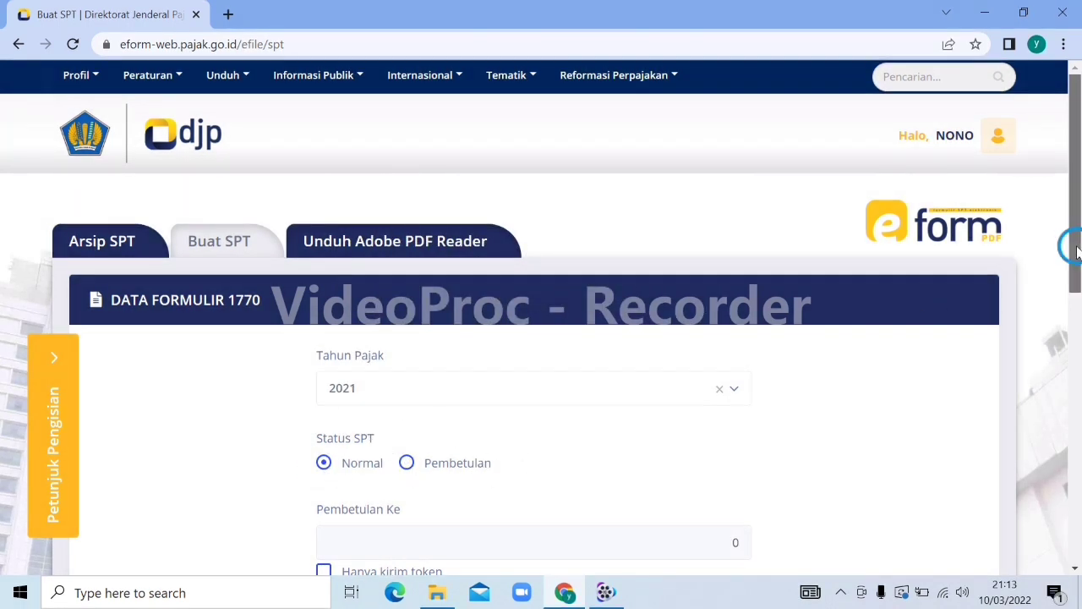
pyautogui.moveTo(1074, 251); pyautogui.dragTo(1073, 392)
pyautogui.click(499, 509)
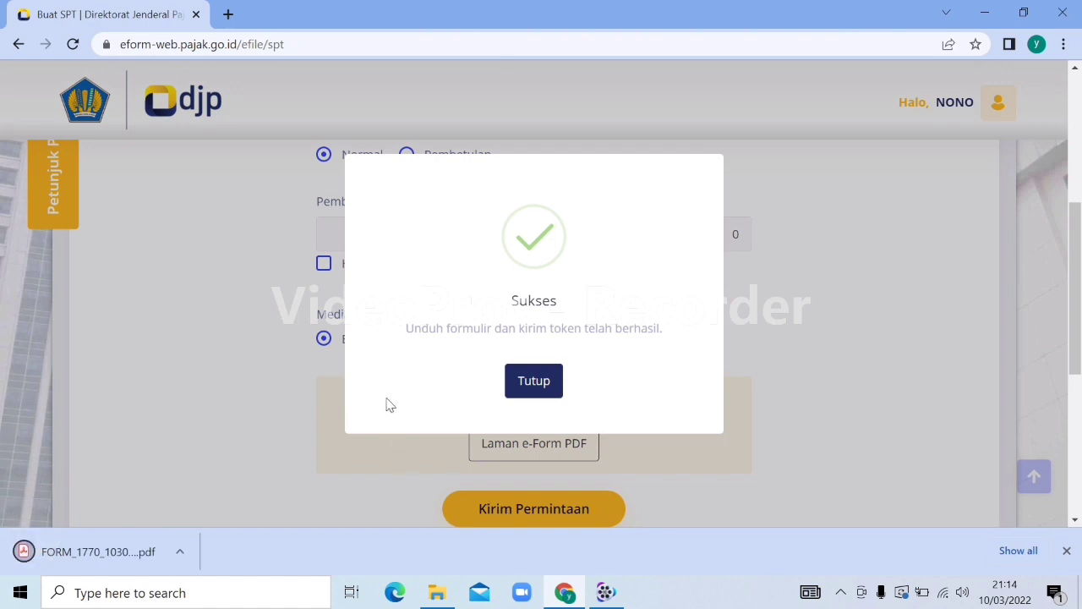
pyautogui.click(527, 380)
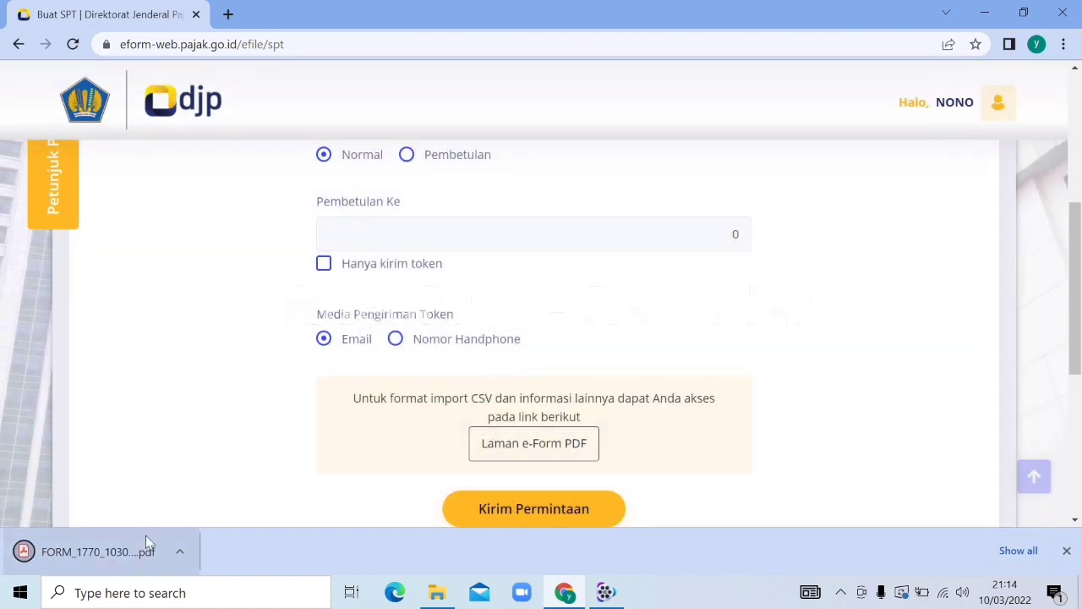
# Download the SPT 1770 sample CSV archive from the e-Form PDF information page
pyautogui.click(536, 448)
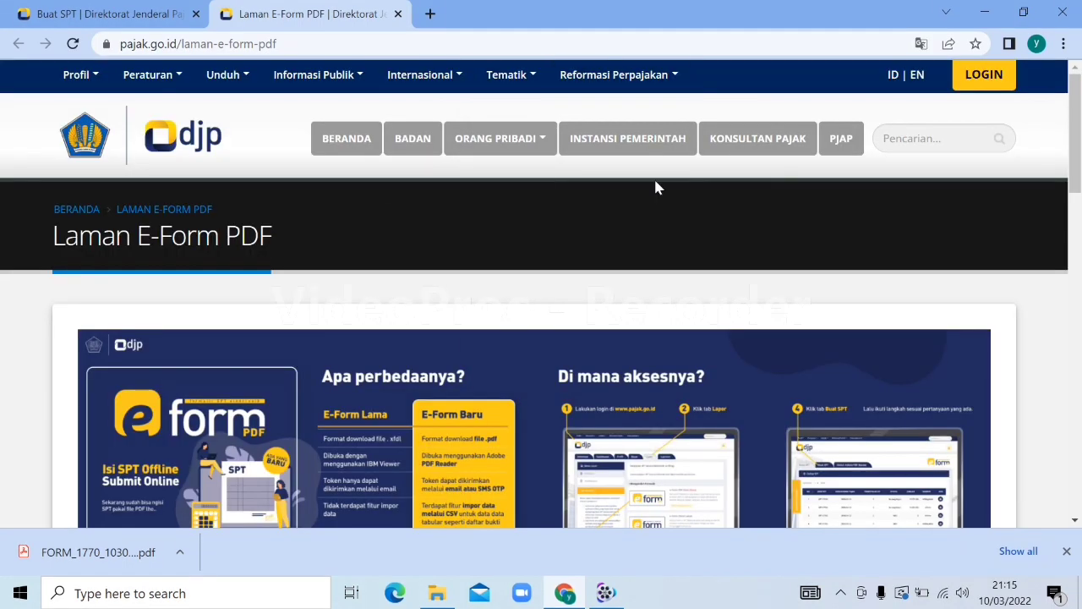
pyautogui.moveTo(1072, 127); pyautogui.dragTo(1072, 274)
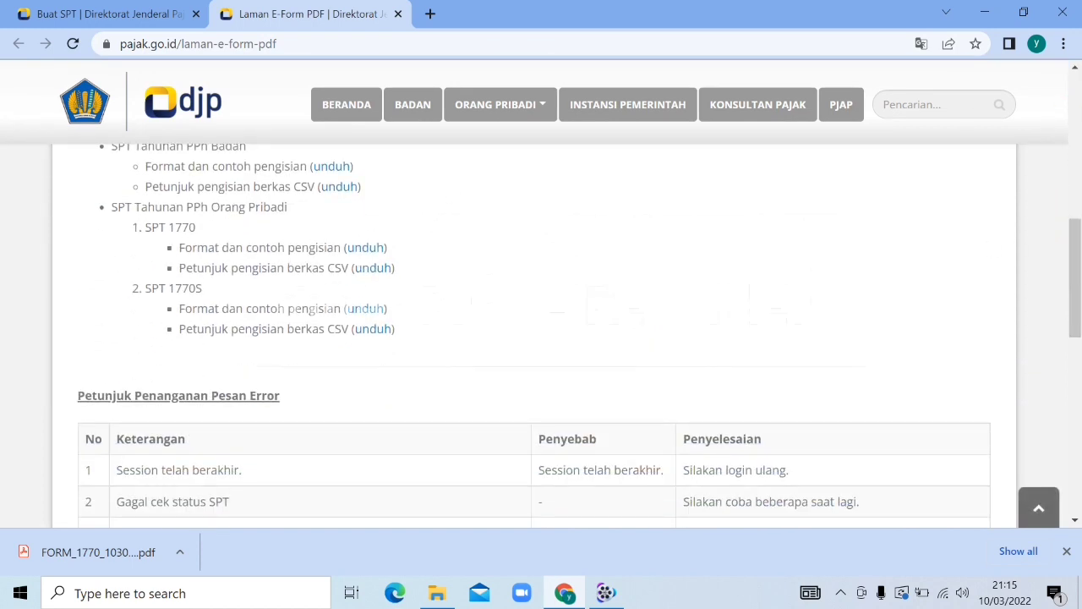
pyautogui.click(365, 249)
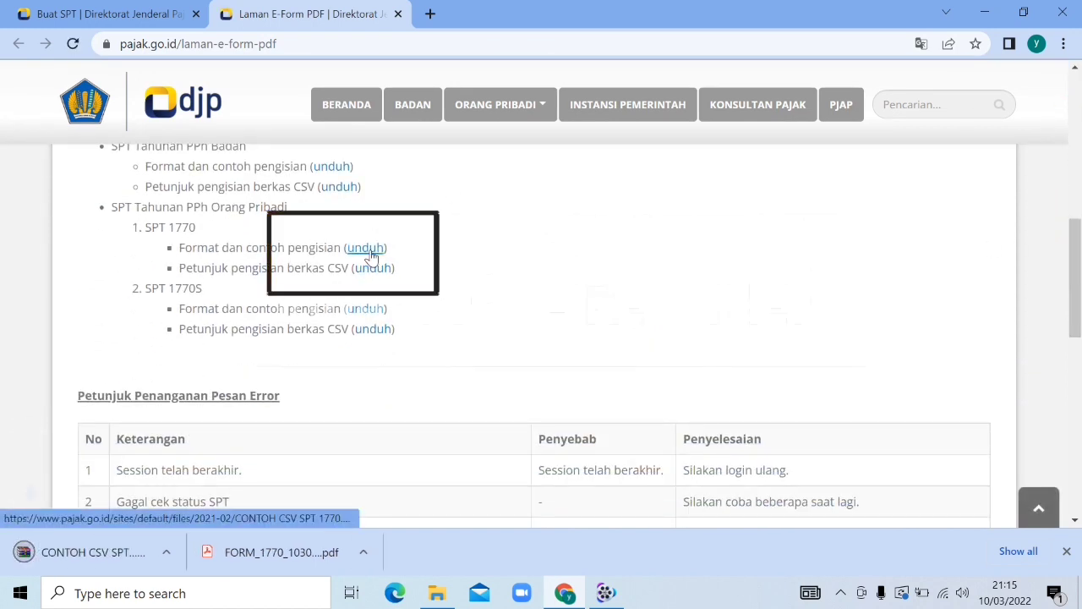
# Save the SPT 1770 CSV import guide PDF to the computer
pyautogui.click(374, 268)
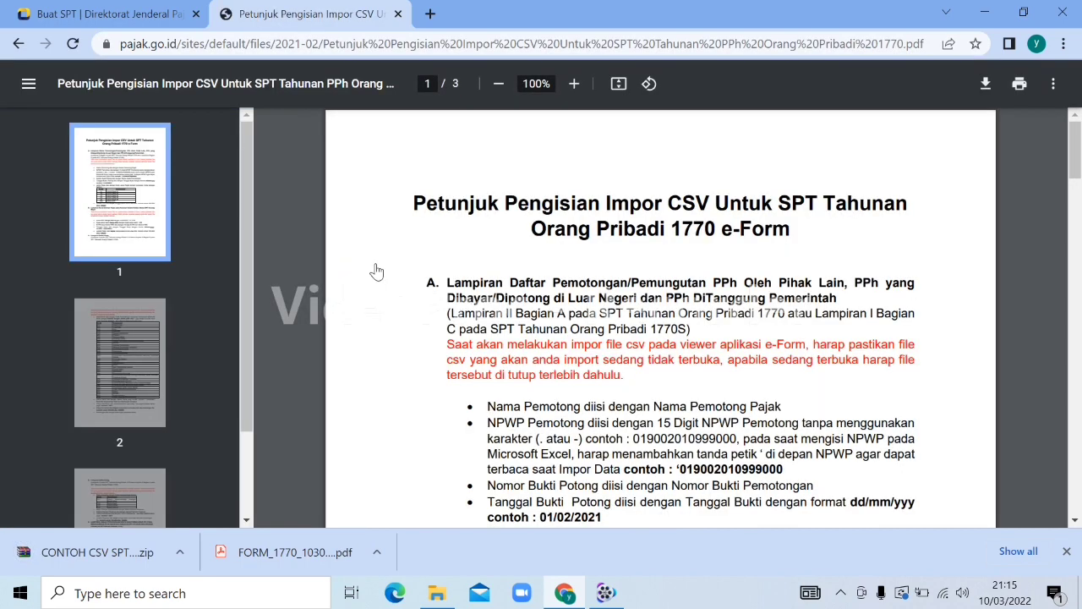
pyautogui.click(985, 85)
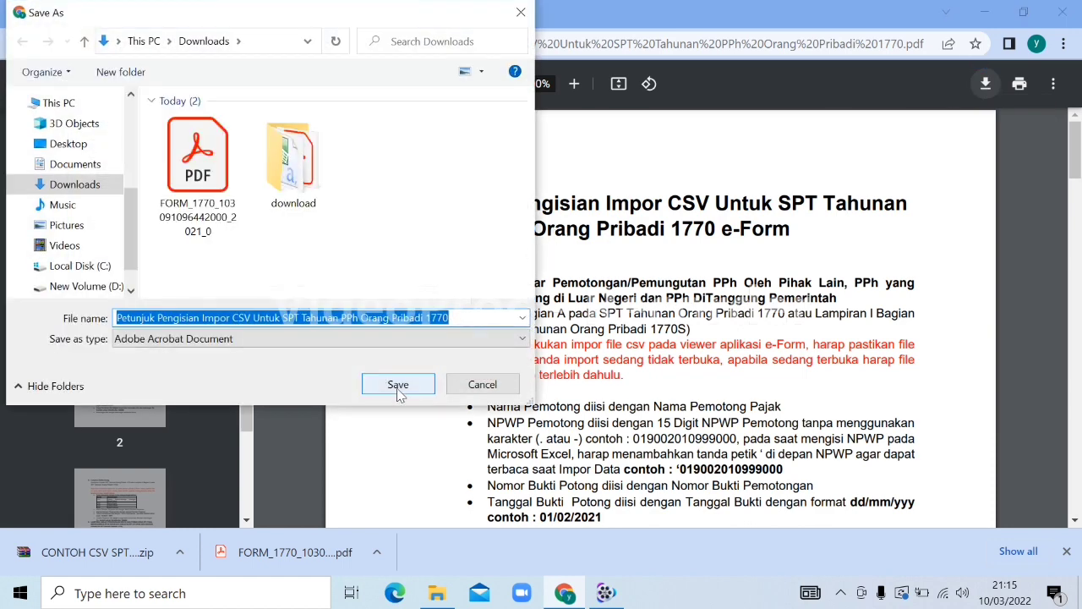
pyautogui.click(399, 386)
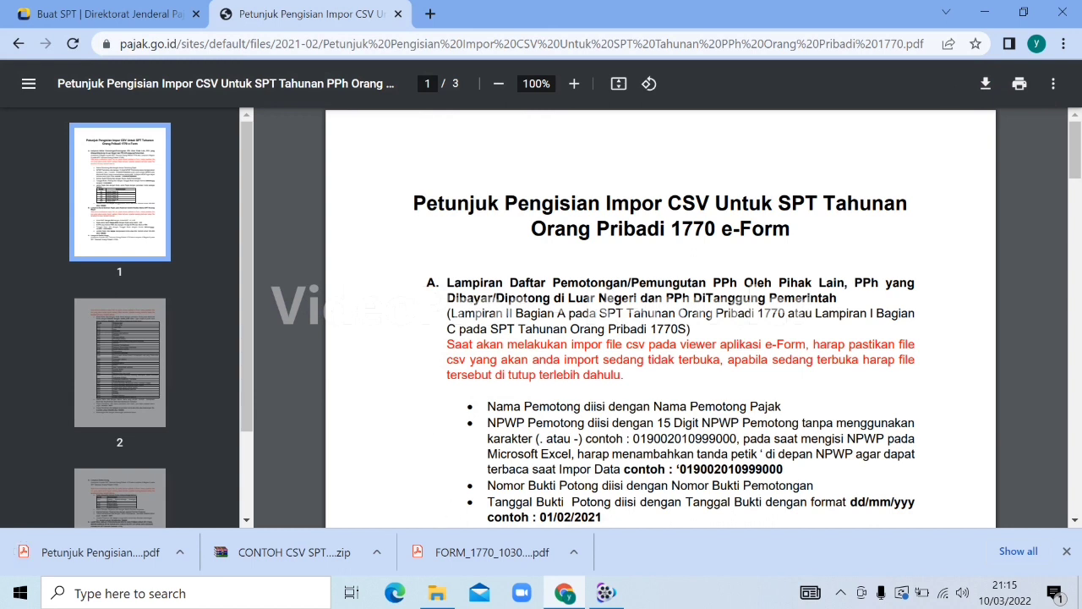
pyautogui.click(579, 560)
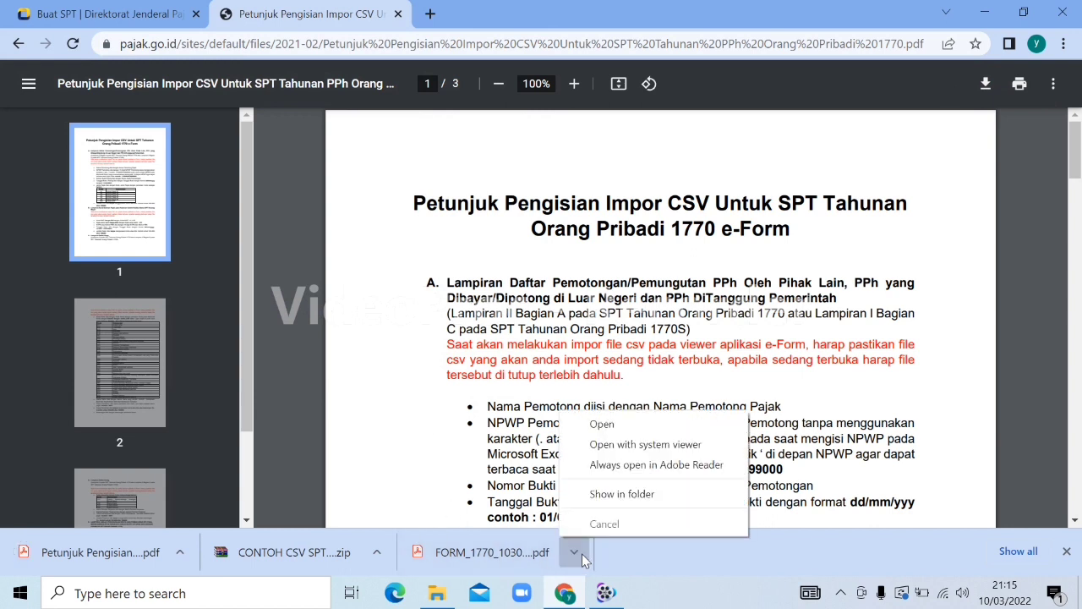
# Open the downloaded FORM_1770 e-Form in Adobe Acrobat Reader DC
pyautogui.click(640, 500)
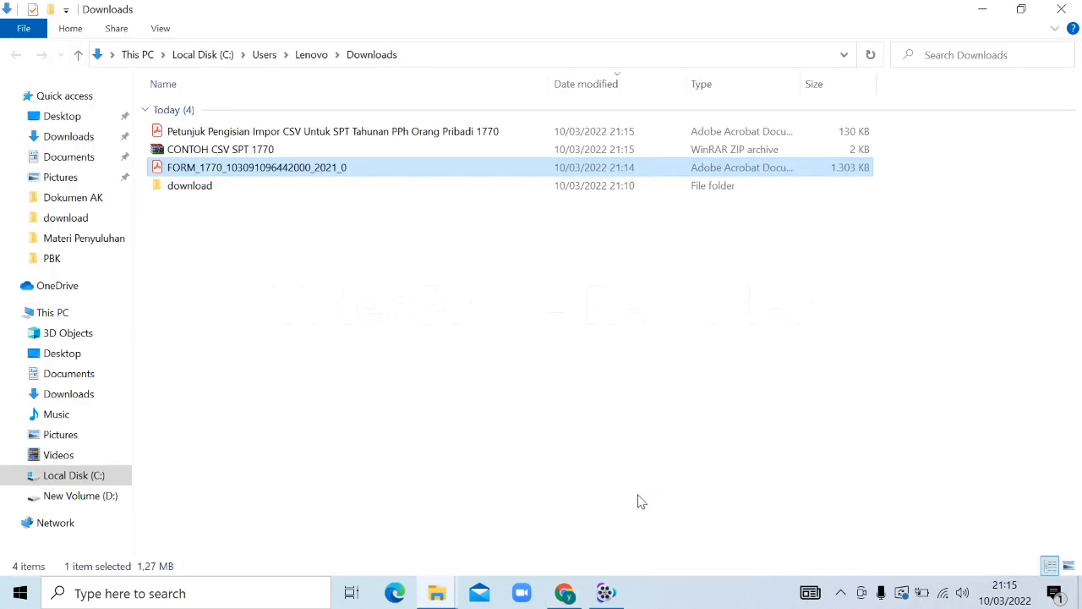
pyautogui.rightClick(244, 167)
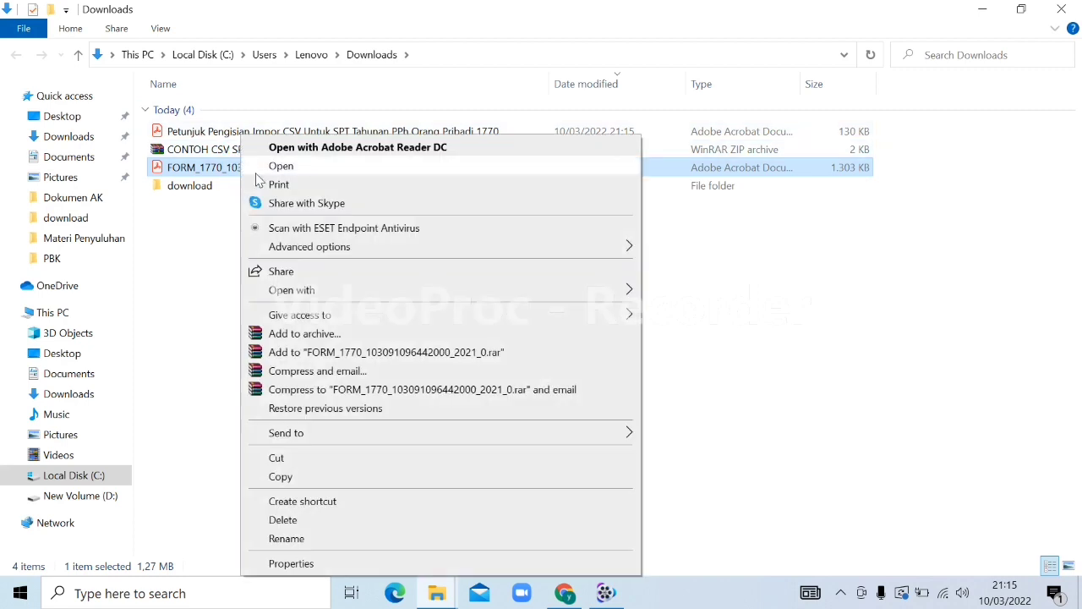
pyautogui.moveTo(587, 291)
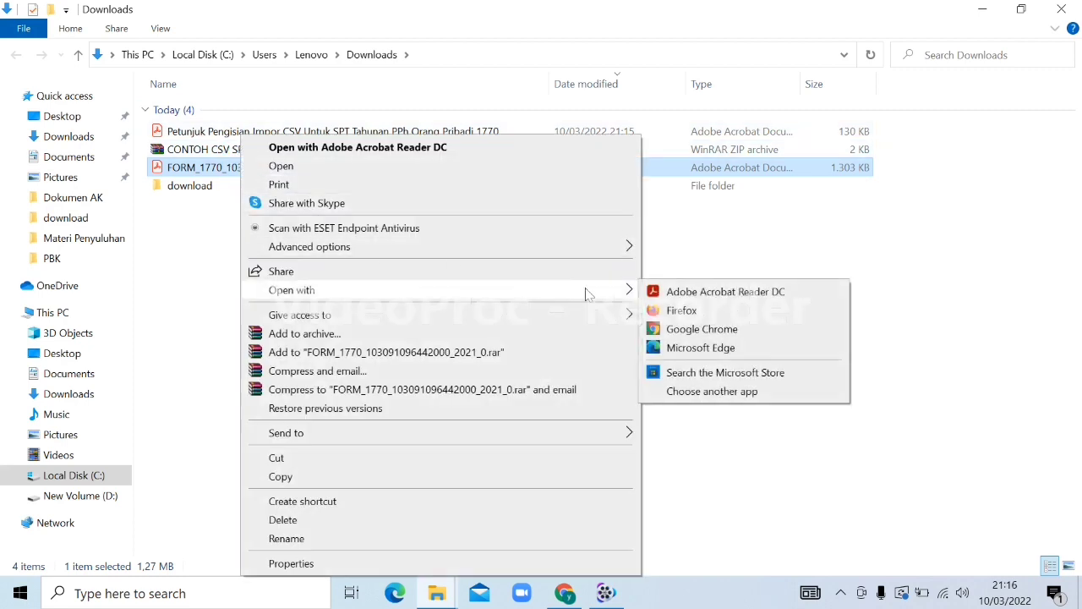
pyautogui.click(702, 288)
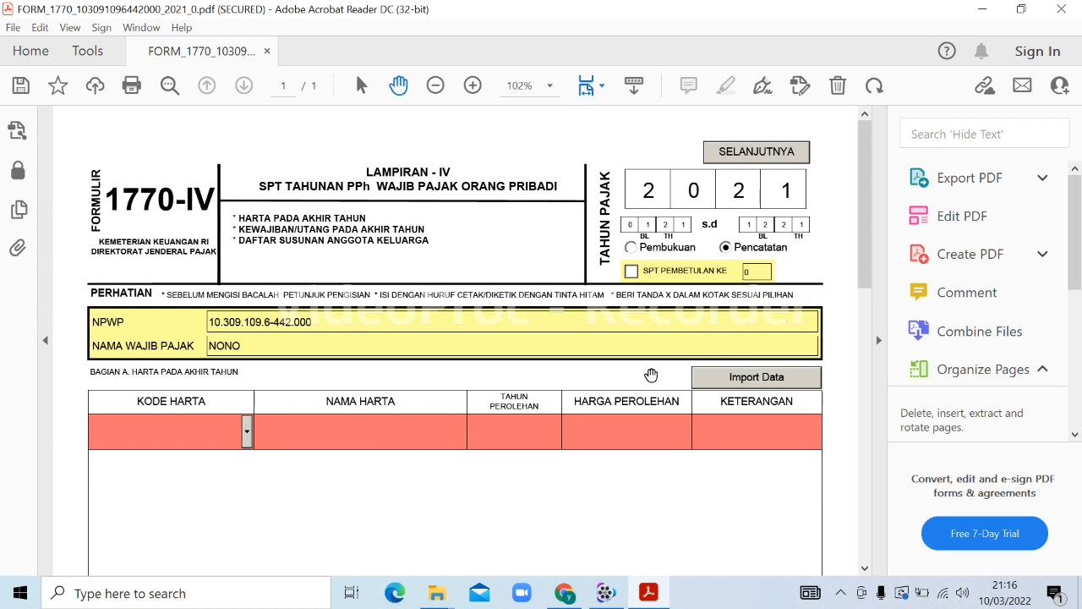
# Return to the Downloads folder and select the CONTOH CSV SPT 1770 archive
pyautogui.moveTo(437, 592)
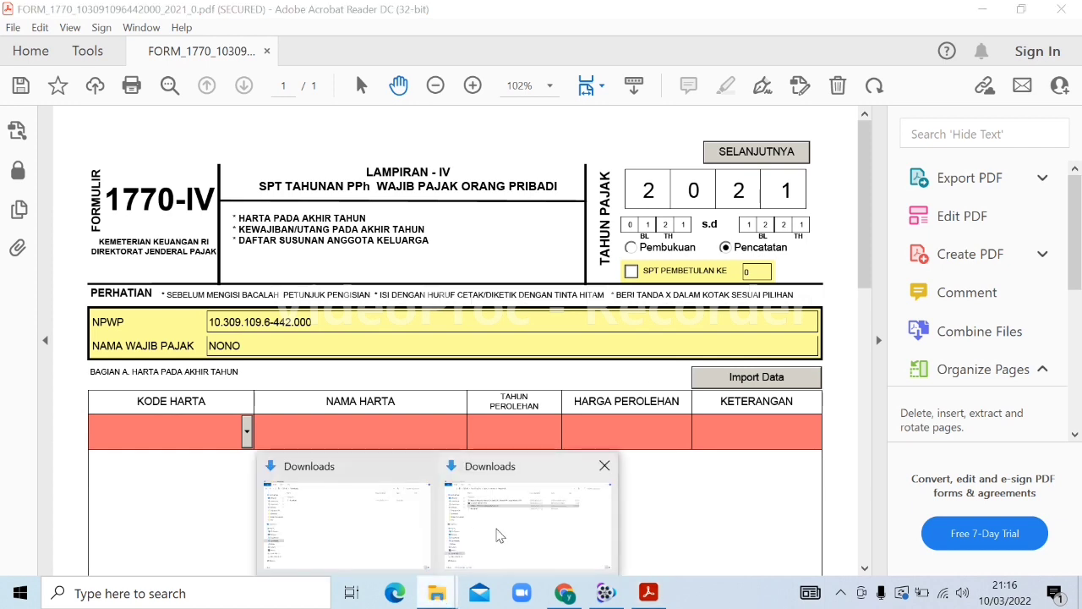
pyautogui.click(499, 535)
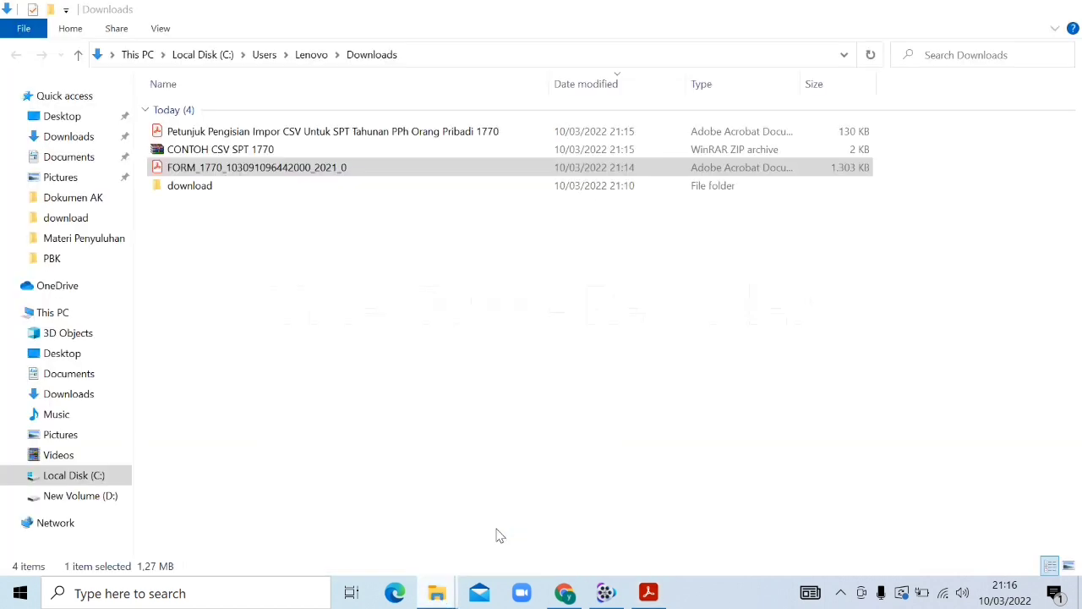
pyautogui.click(227, 150)
# Extract CONTOH CSV SPT 1770 into Downloads and select the Daftar Harta file
pyautogui.rightClick(227, 150)
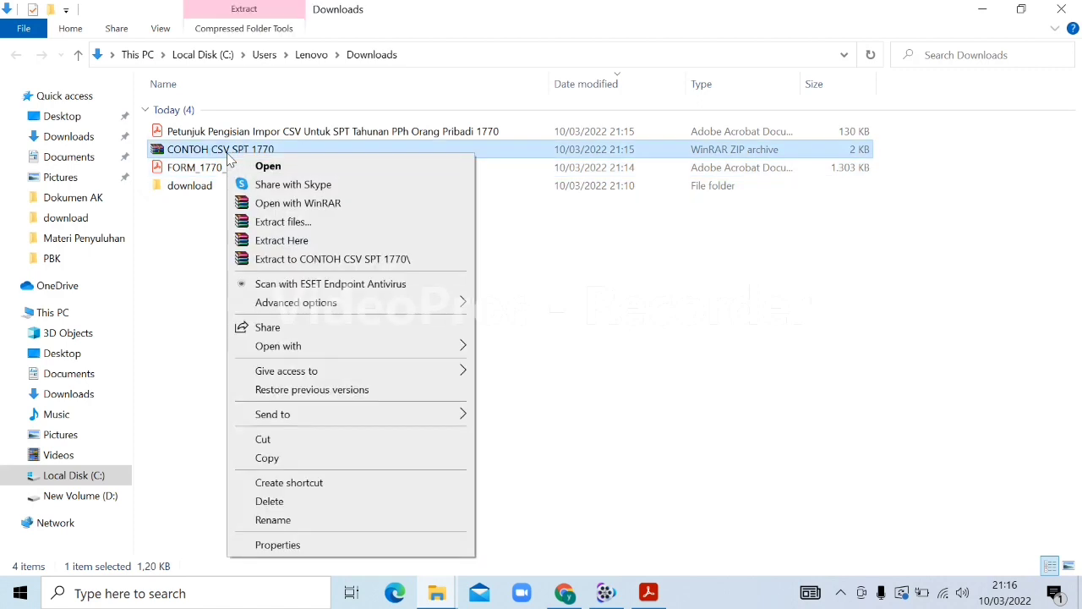
pyautogui.click(285, 222)
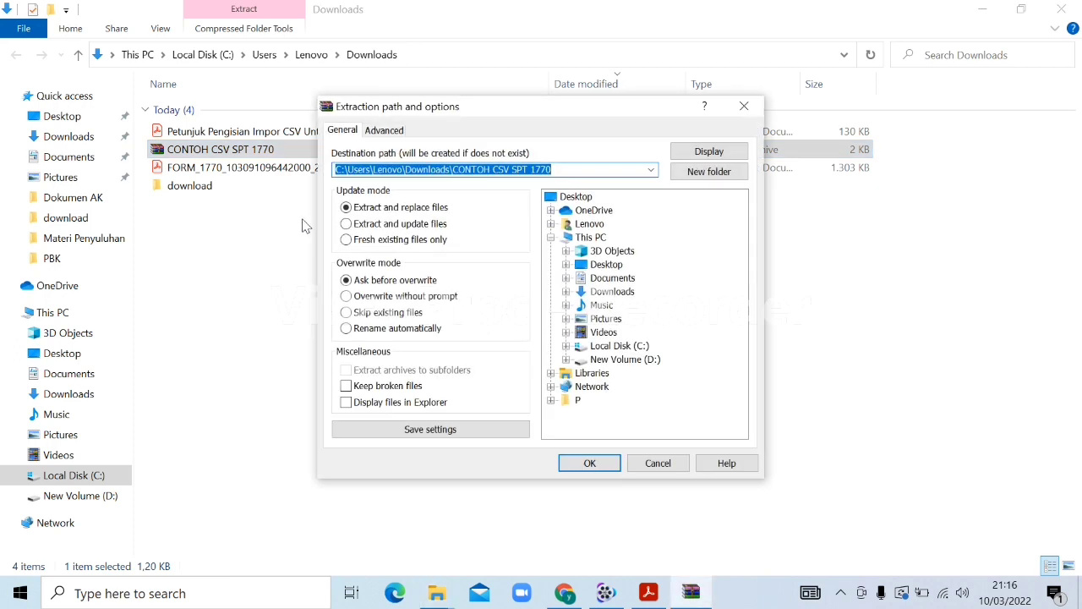
pyautogui.click(605, 293)
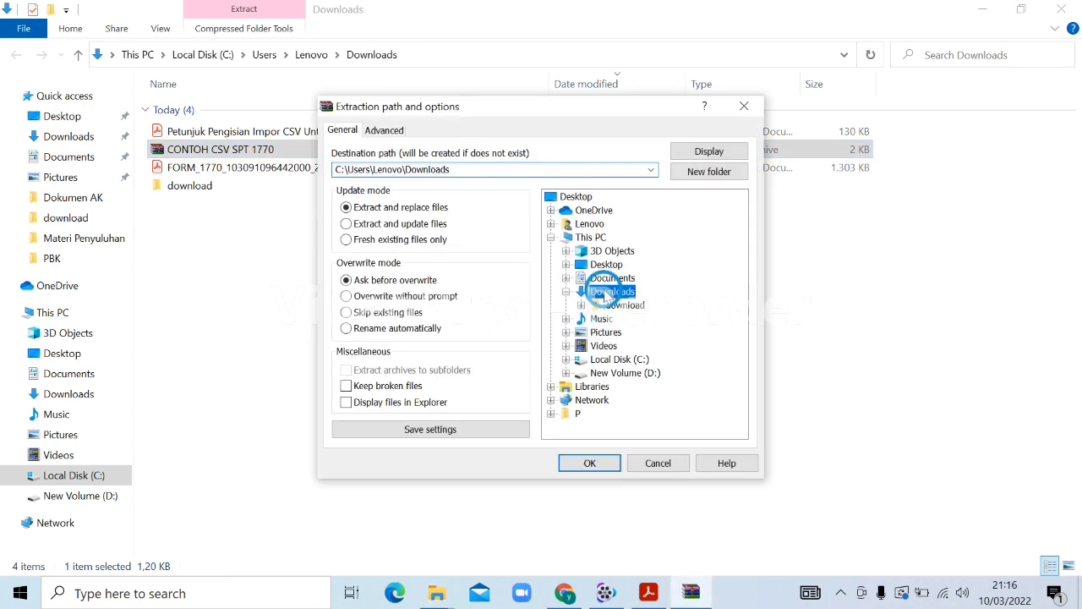
pyautogui.click(590, 463)
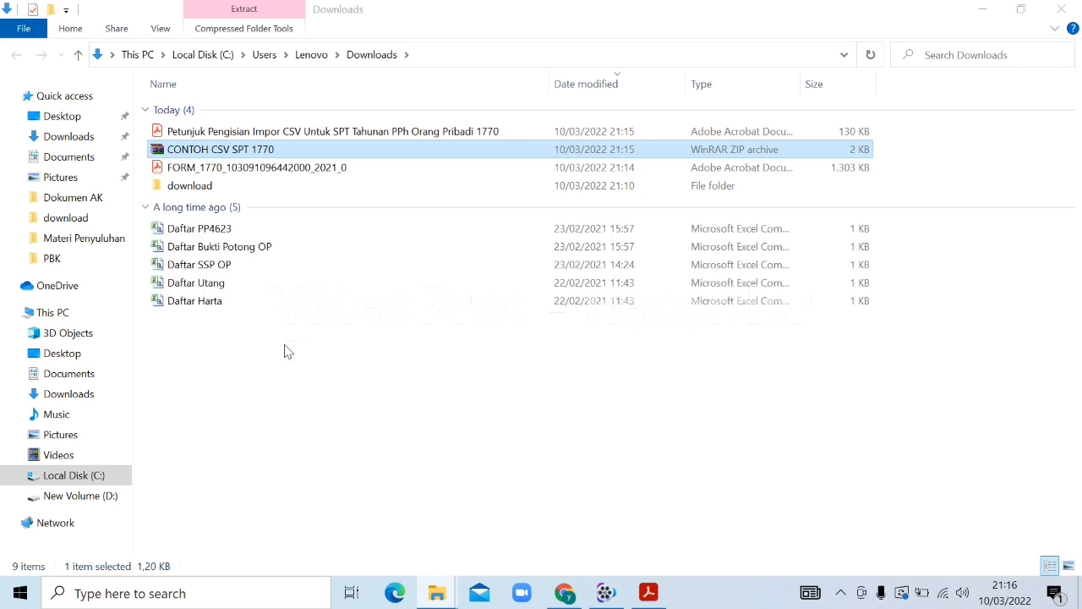
pyautogui.click(242, 387)
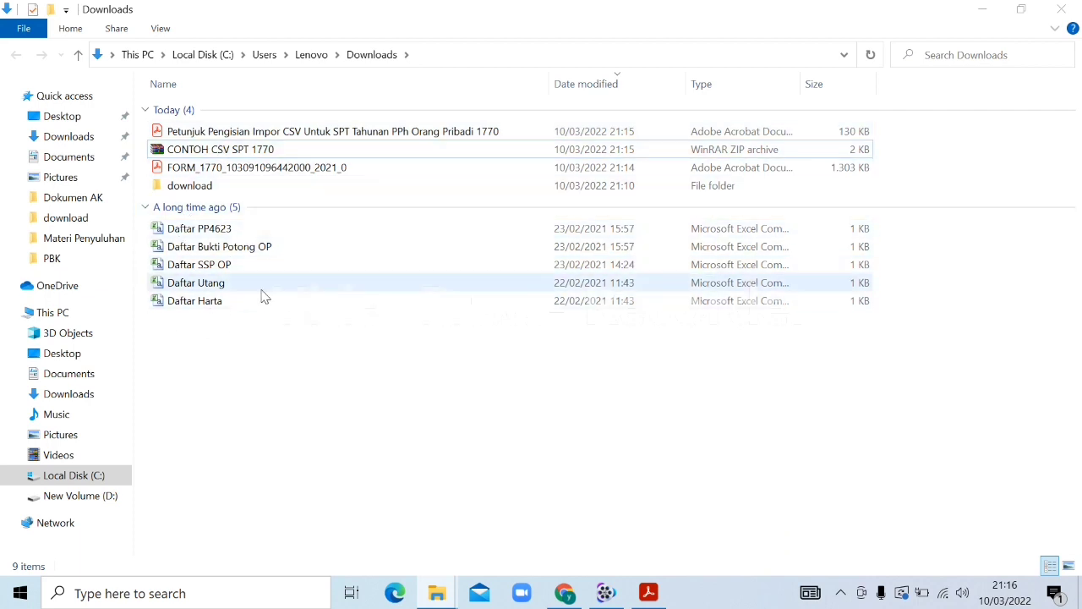
pyautogui.click(195, 309)
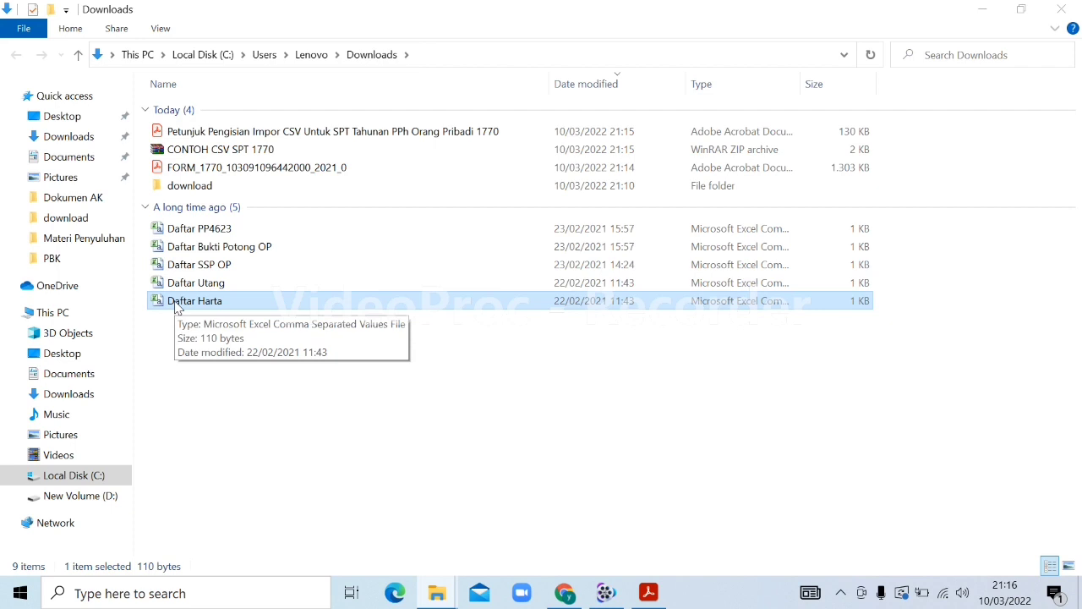
# Open Daftar Harta in Excel, dismiss the activation notice, and autofit columns A to E
pyautogui.click(176, 307)
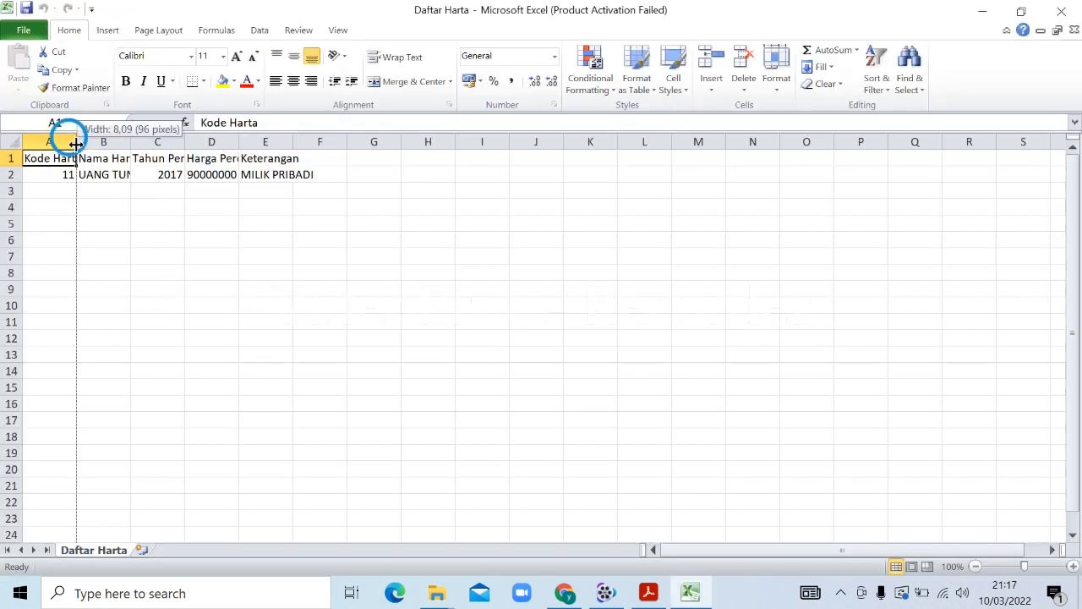
pyautogui.doubleClick(77, 141)
pyautogui.doubleClick(138, 141)
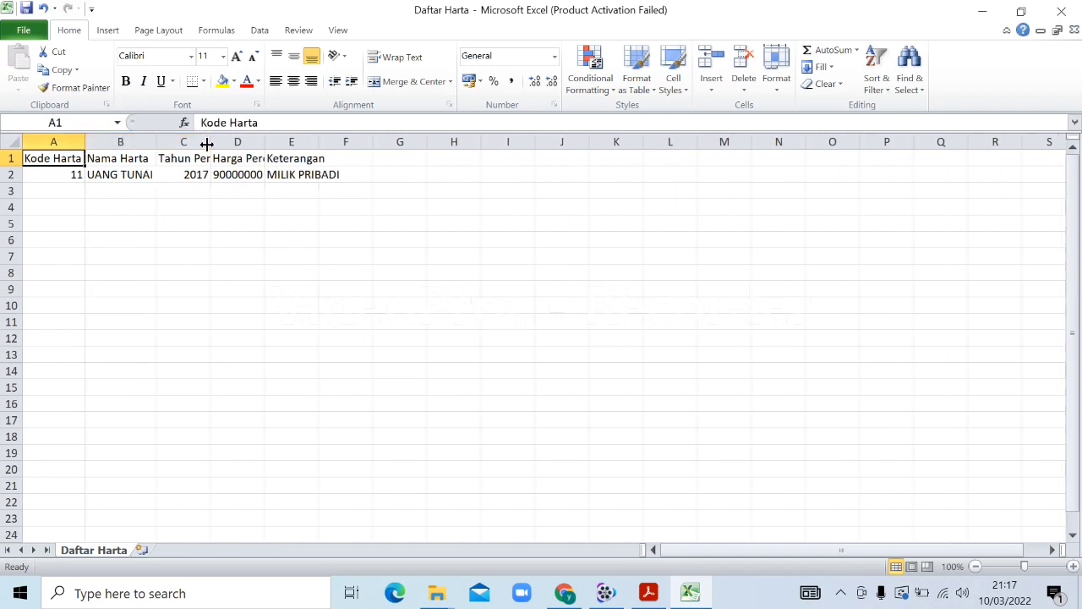
pyautogui.doubleClick(210, 141)
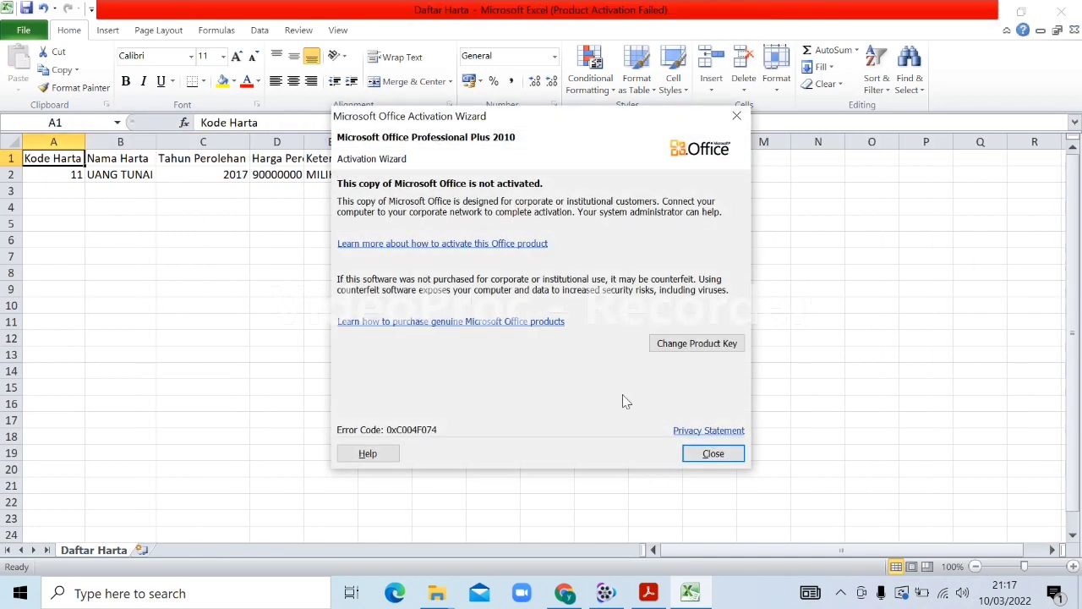
pyautogui.click(711, 454)
pyautogui.doubleClick(306, 141)
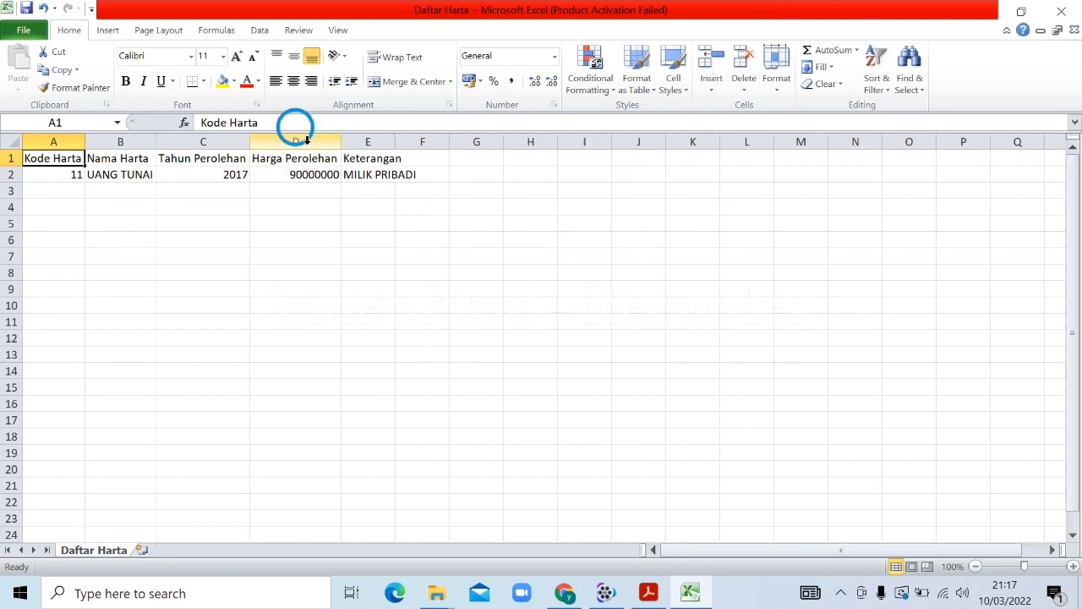
pyautogui.doubleClick(395, 141)
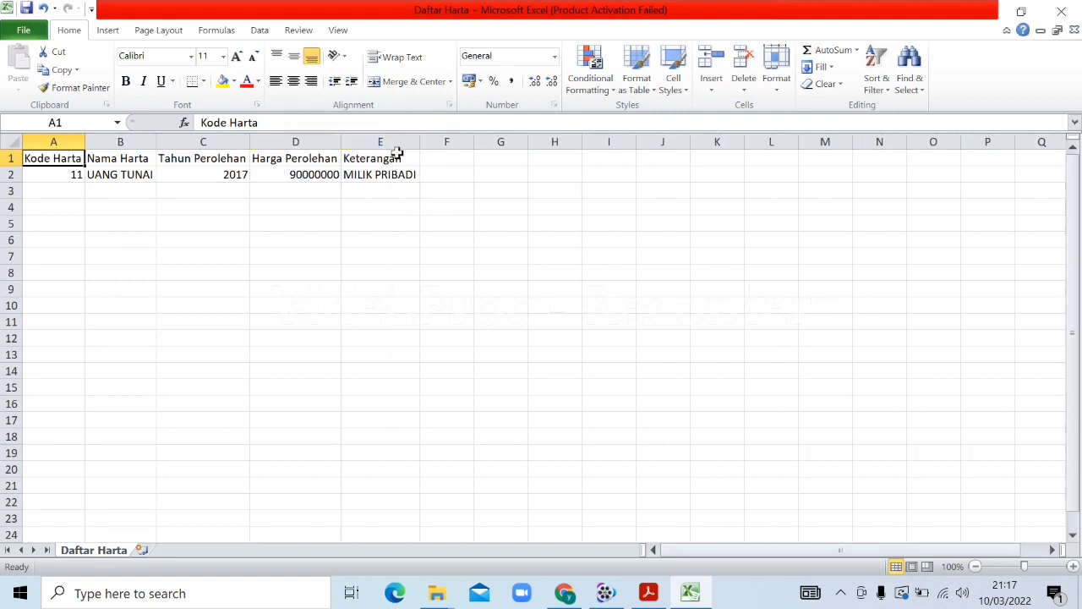
# Review the sample asset row's cells, ending on the Kode Harta value 11
pyautogui.click(397, 155)
pyautogui.press('Down')
pyautogui.press('Left')
pyautogui.press('Left')
pyautogui.press('Left')
pyautogui.press('Up')
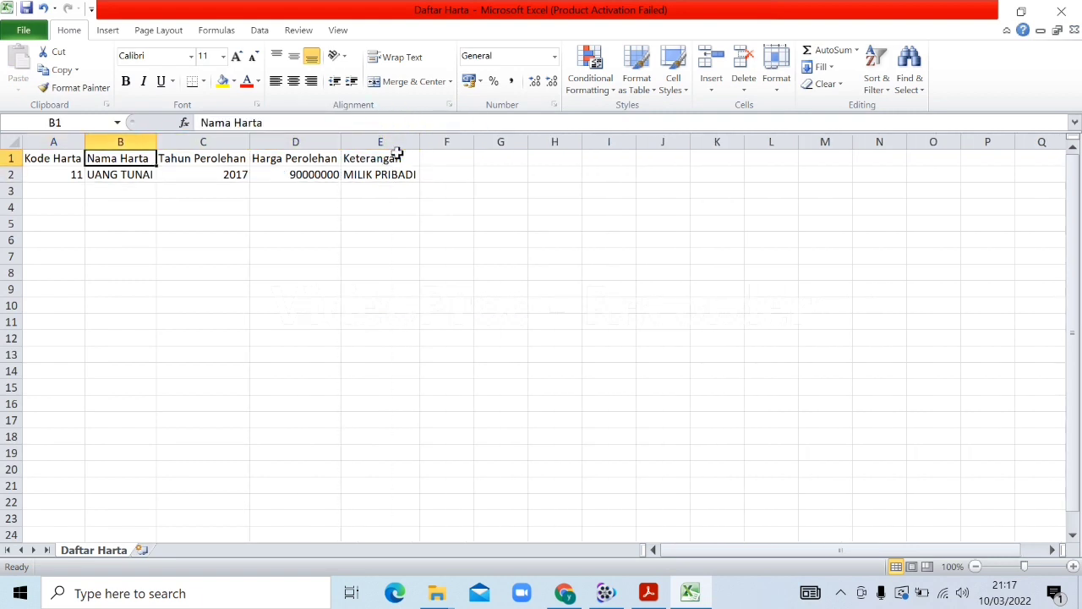
pyautogui.press('Left')
pyautogui.press('Down')
pyautogui.press('Up')
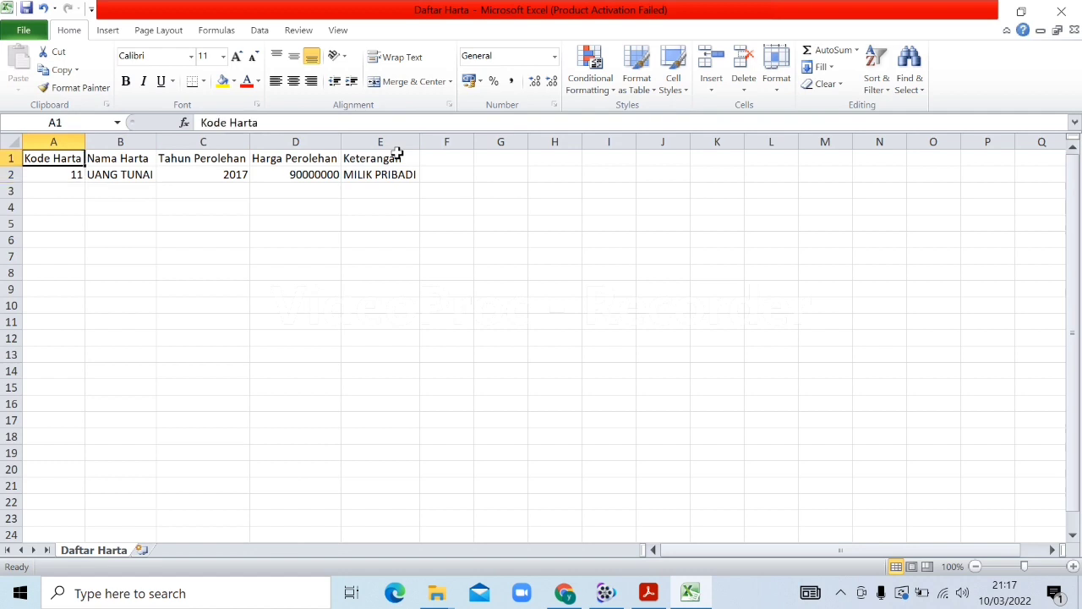
pyautogui.press('Right')
pyautogui.press('Down')
pyautogui.press('Left')
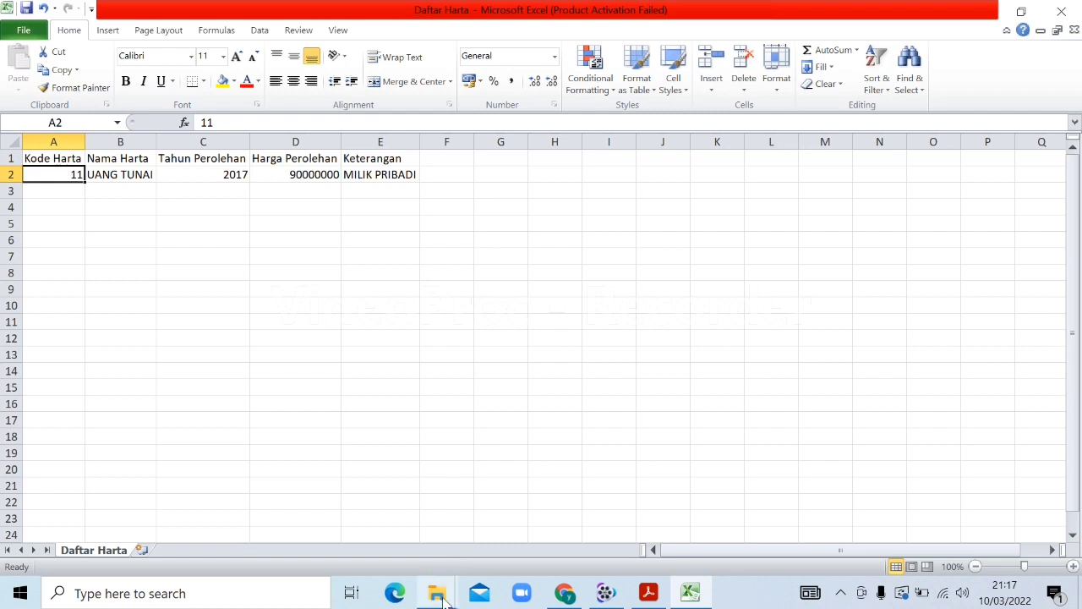
pyautogui.moveTo(441, 596)
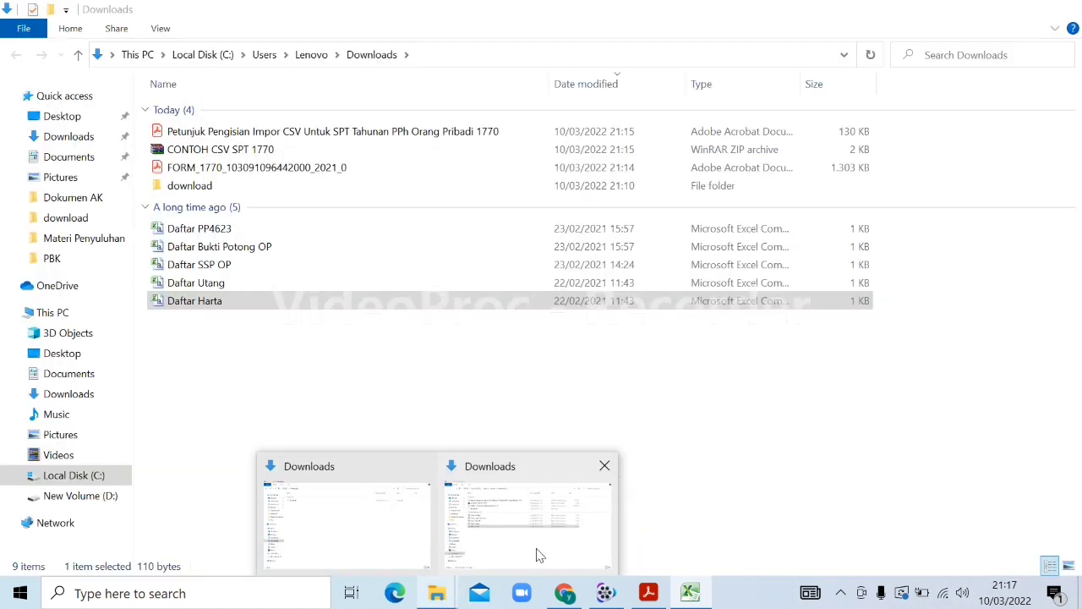
# Open the Petunjuk Pengisian Impor CSV guide in Acrobat Reader and scroll to page 2's Kode Harta table
pyautogui.click(536, 552)
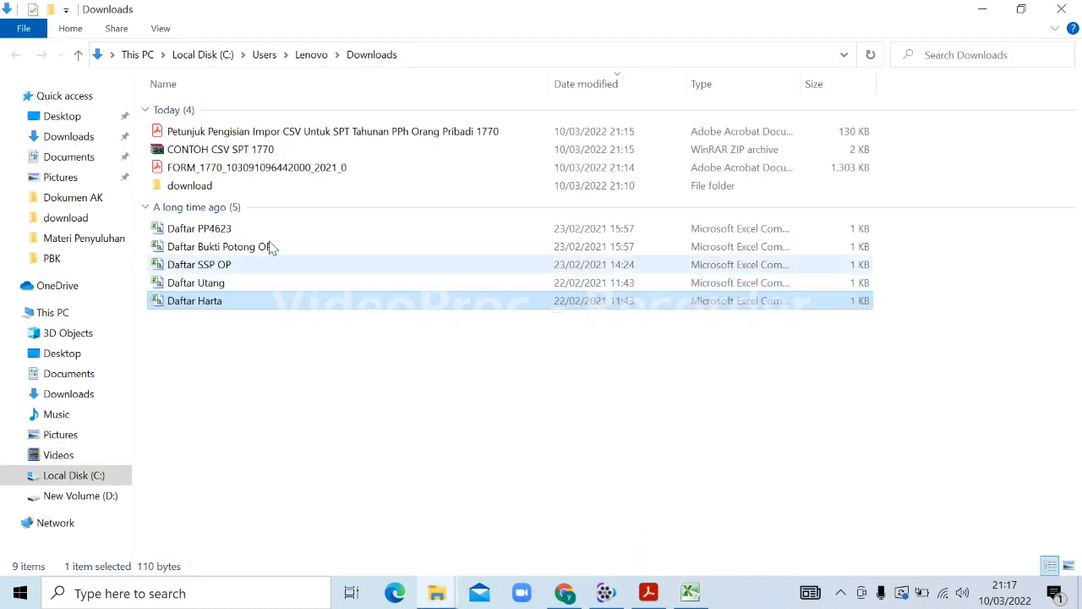
pyautogui.rightClick(317, 137)
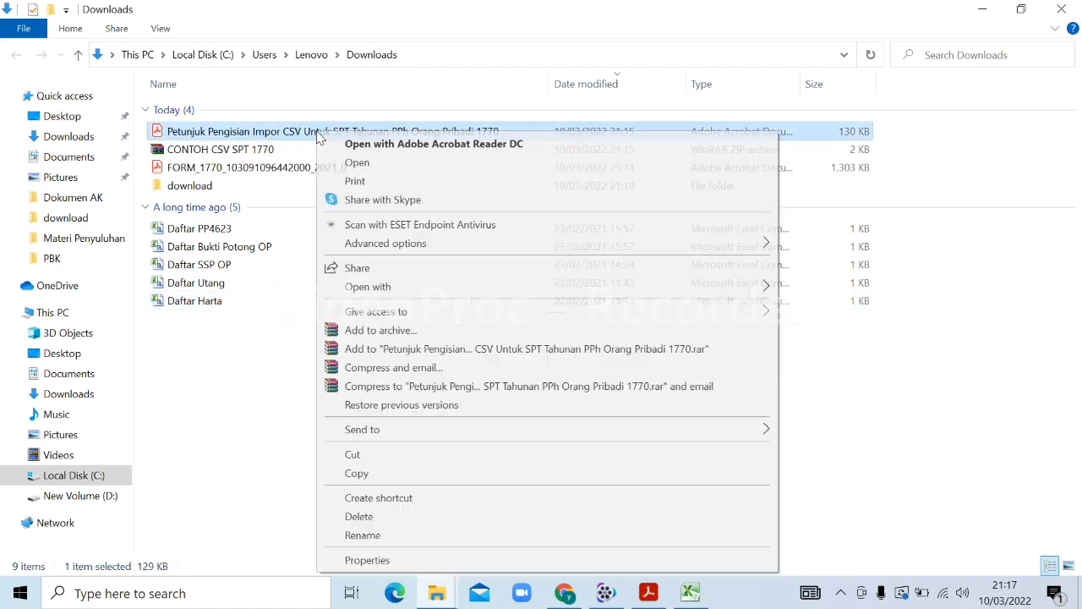
pyautogui.moveTo(758, 291)
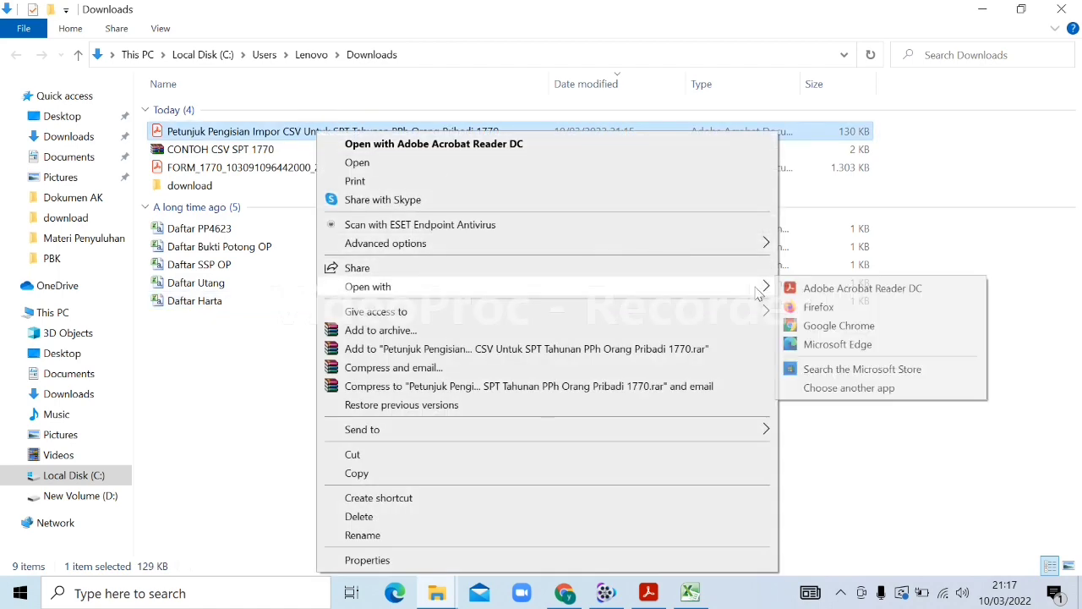
pyautogui.click(820, 288)
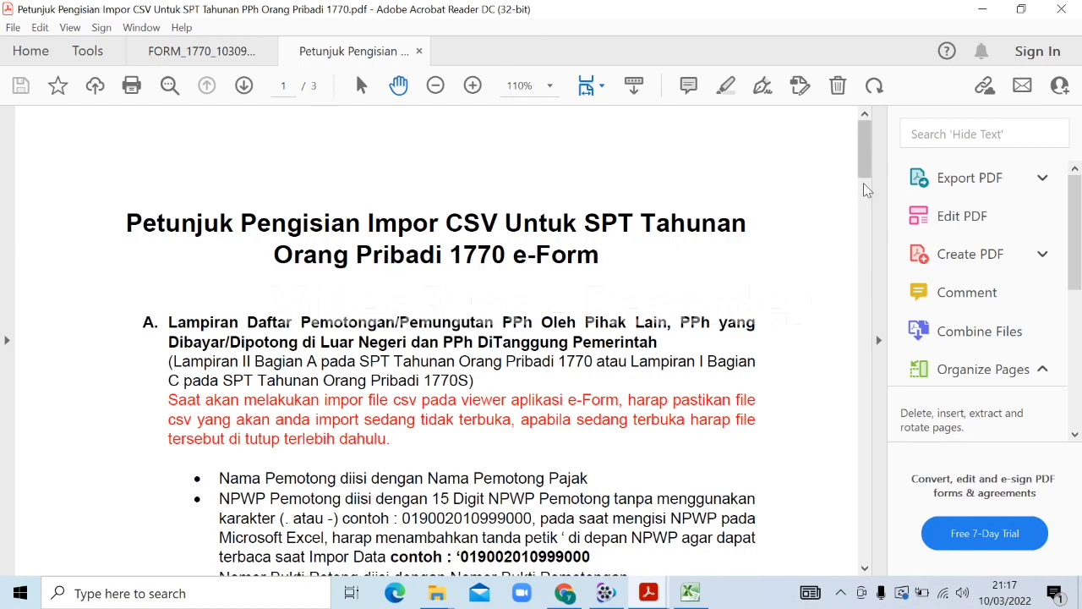
pyautogui.moveTo(864, 149); pyautogui.dragTo(889, 326)
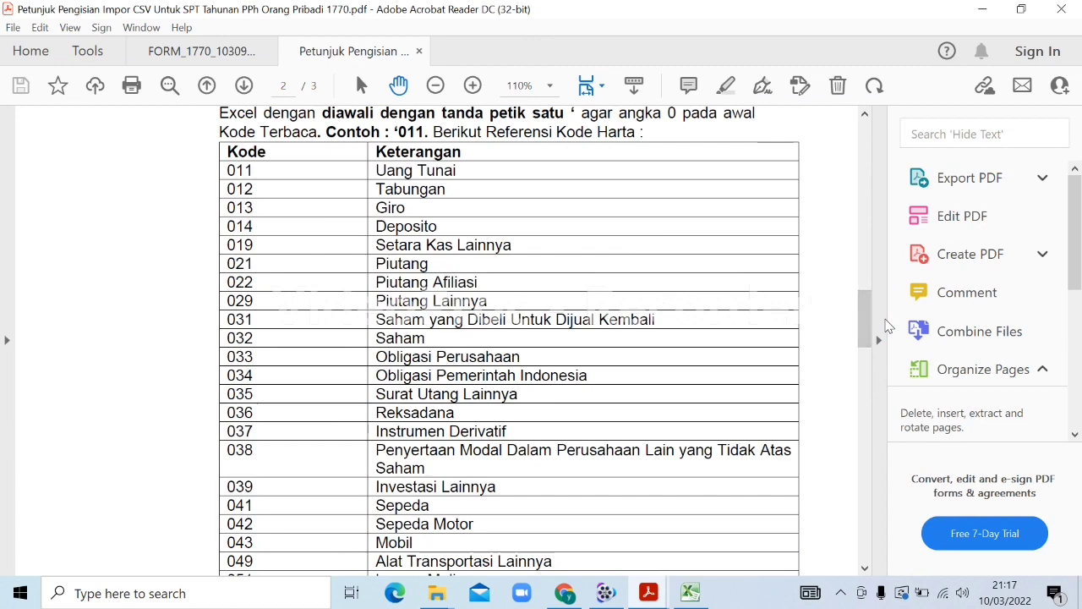
# Set the asset's Tahun Perolehan in C2 to 2021 and Harga Perolehan in D2 to 10000000
pyautogui.click(691, 592)
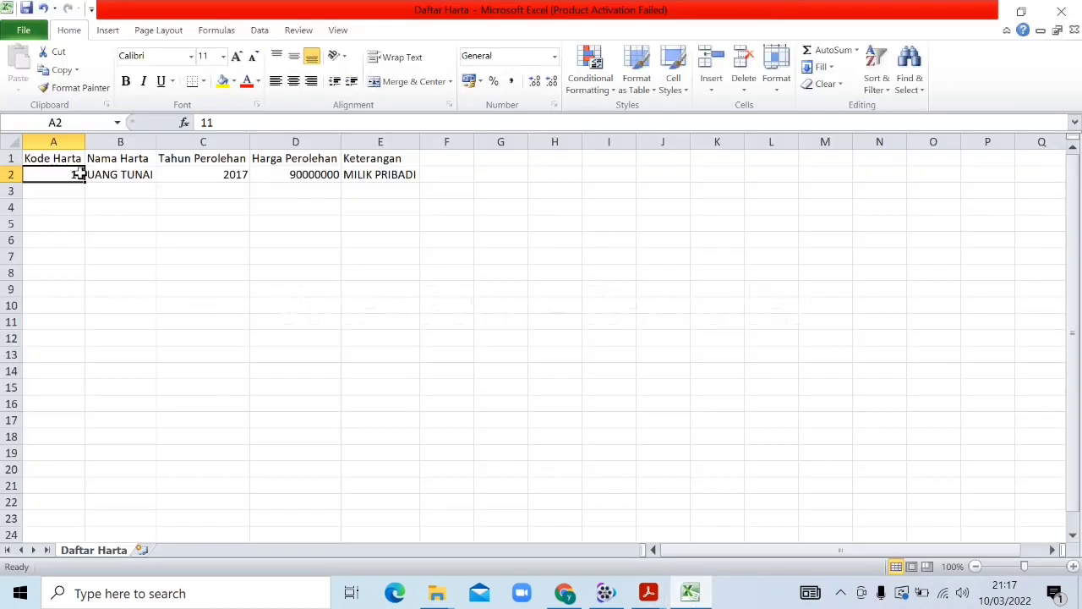
pyautogui.click(216, 181)
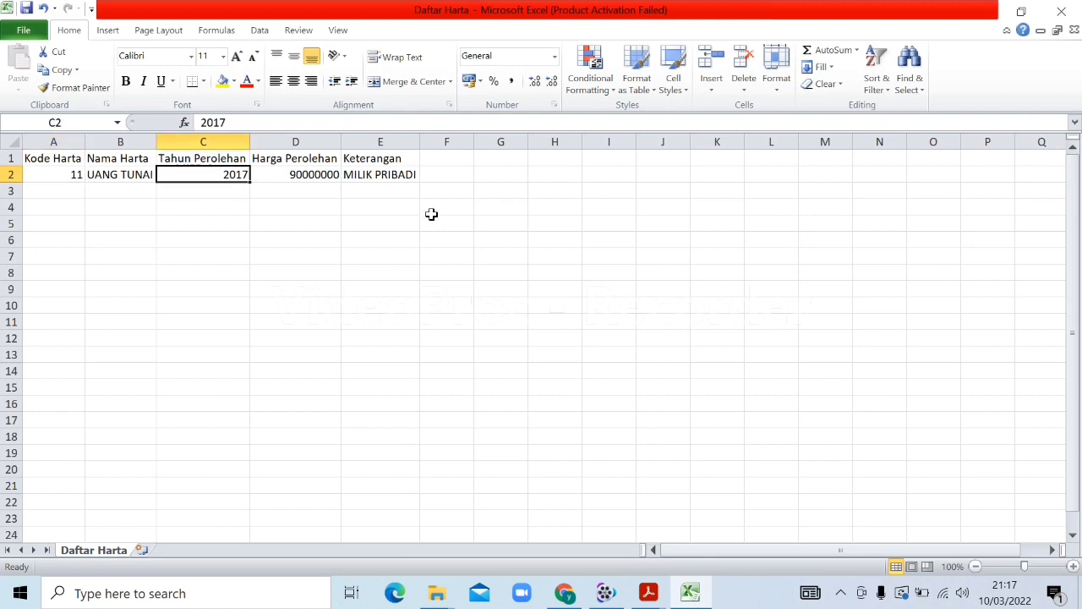
pyautogui.click(541, 222)
pyautogui.click(207, 175)
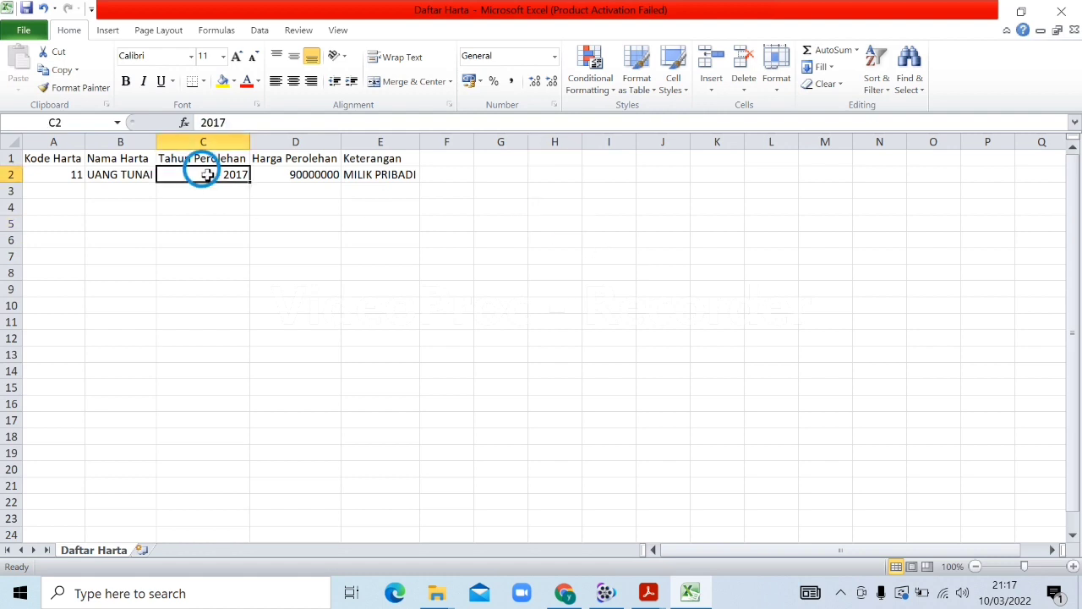
pyautogui.write('2021')
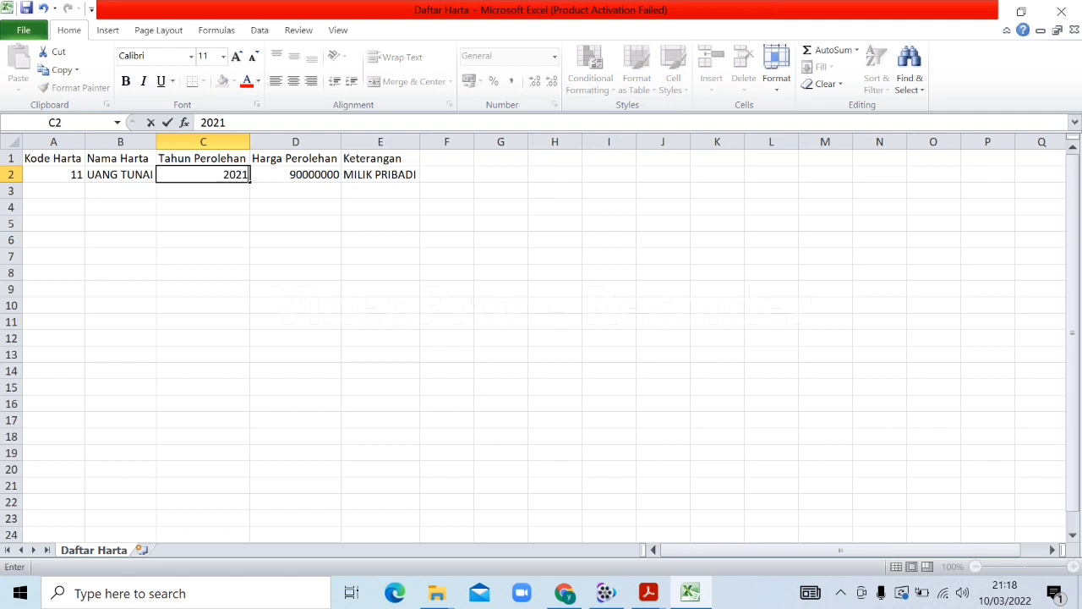
pyautogui.press('Tab')
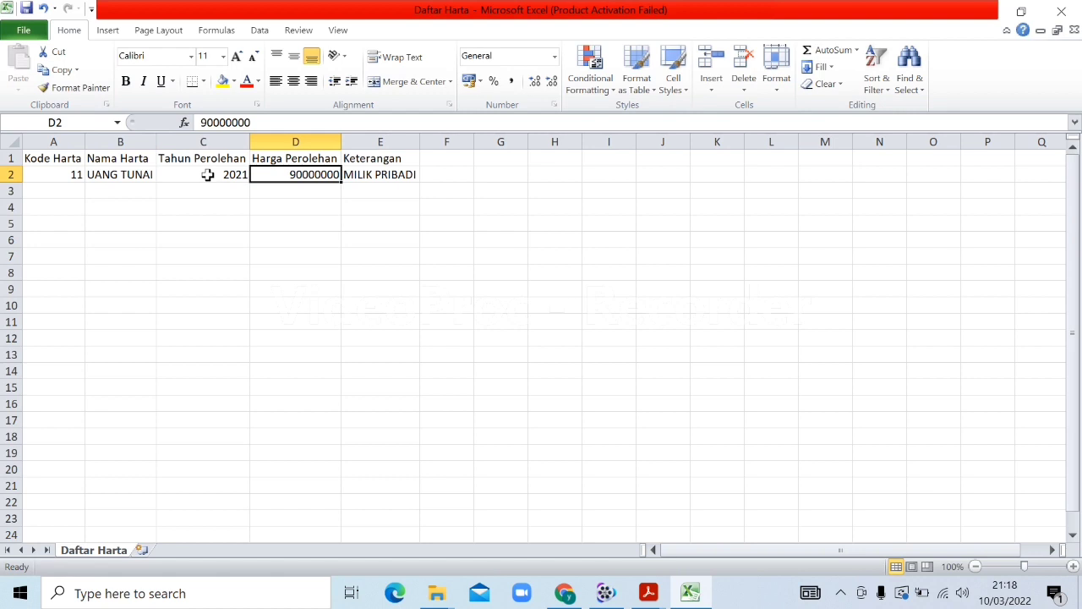
pyautogui.write('1000')
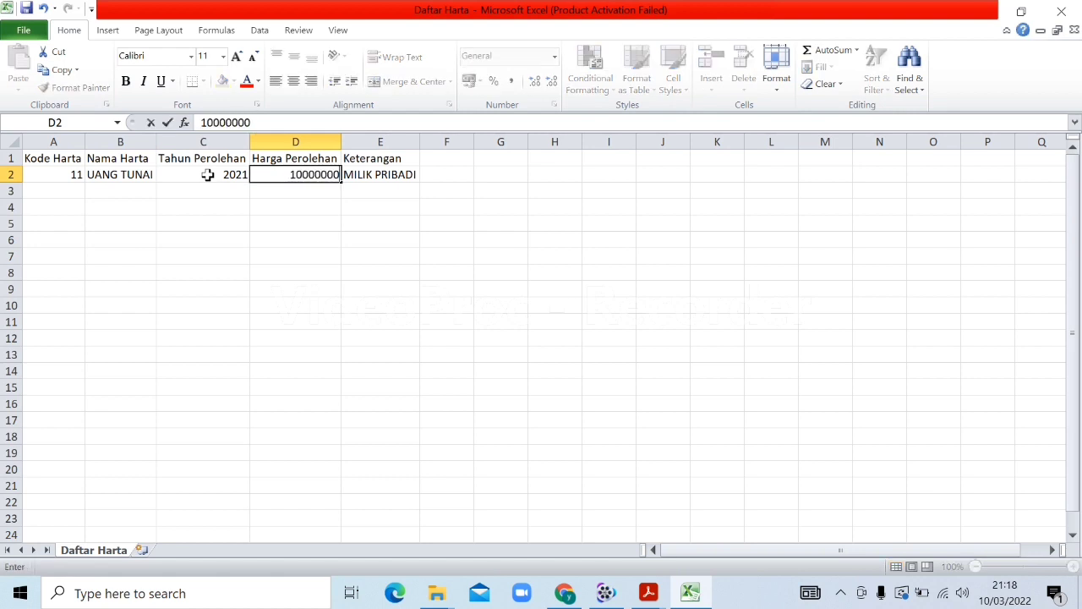
pyautogui.write('0000')
pyautogui.press('Return')
pyautogui.press('Left')
pyautogui.press('Left')
pyautogui.press('Left')
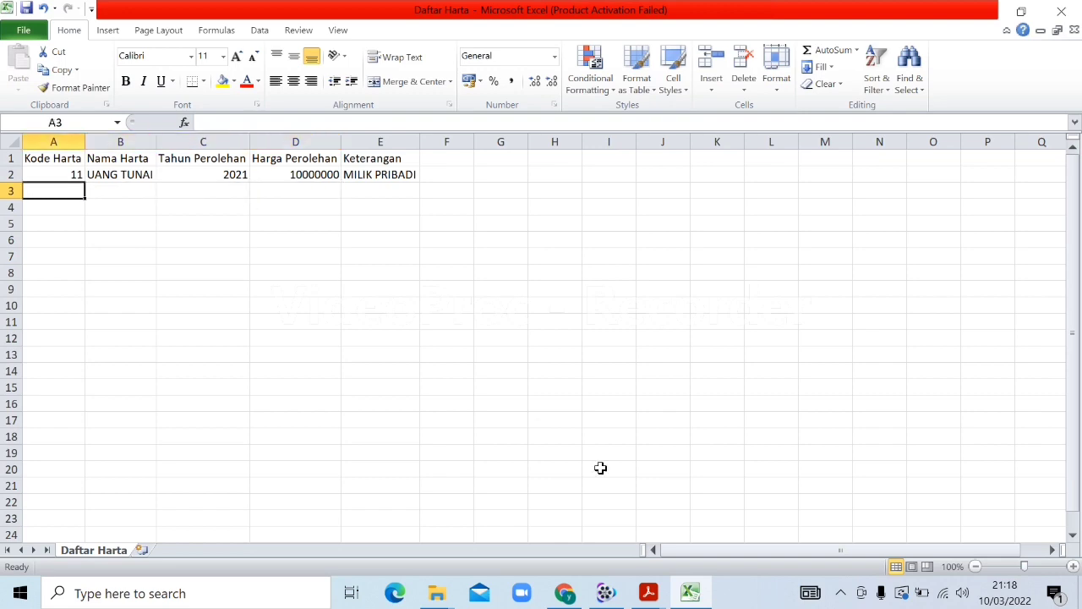
# Turn the A2 asset code into text 011 and enter code 012 in A3
pyautogui.moveTo(658, 592)
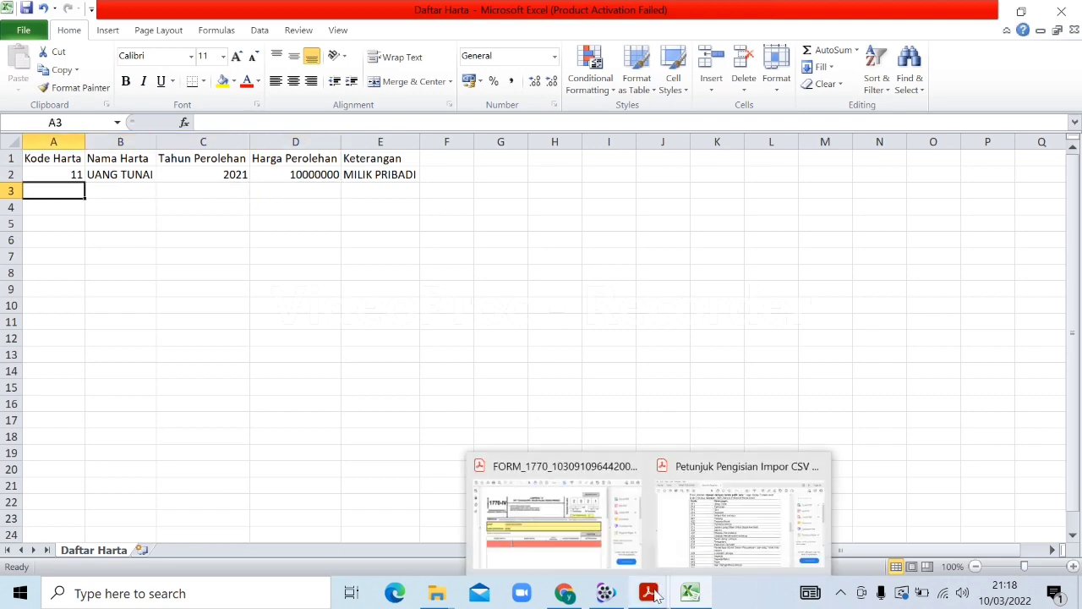
pyautogui.click(702, 558)
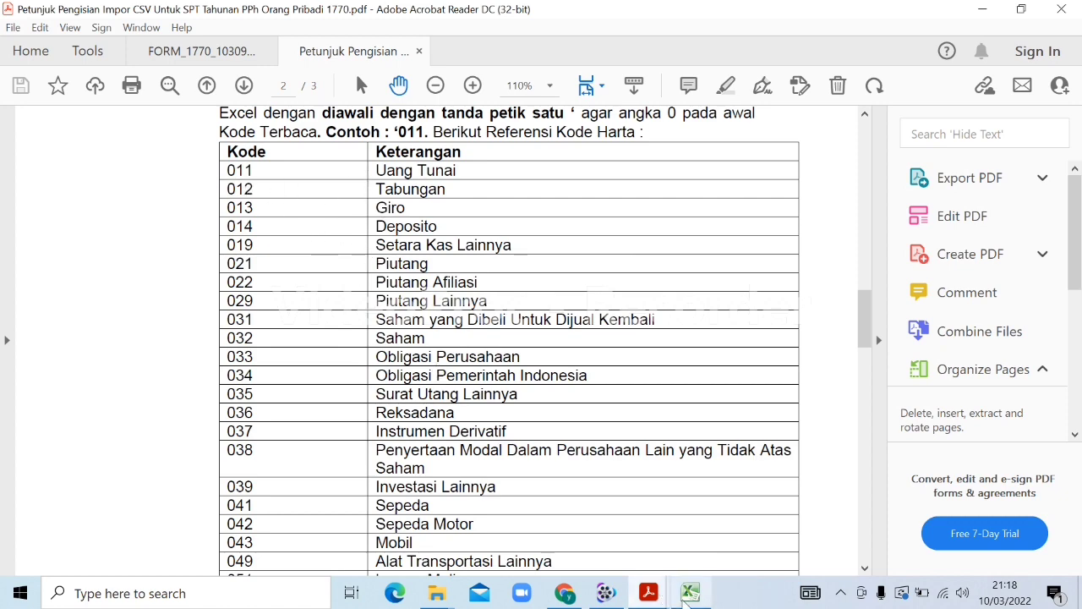
pyautogui.click(687, 597)
pyautogui.click(48, 171)
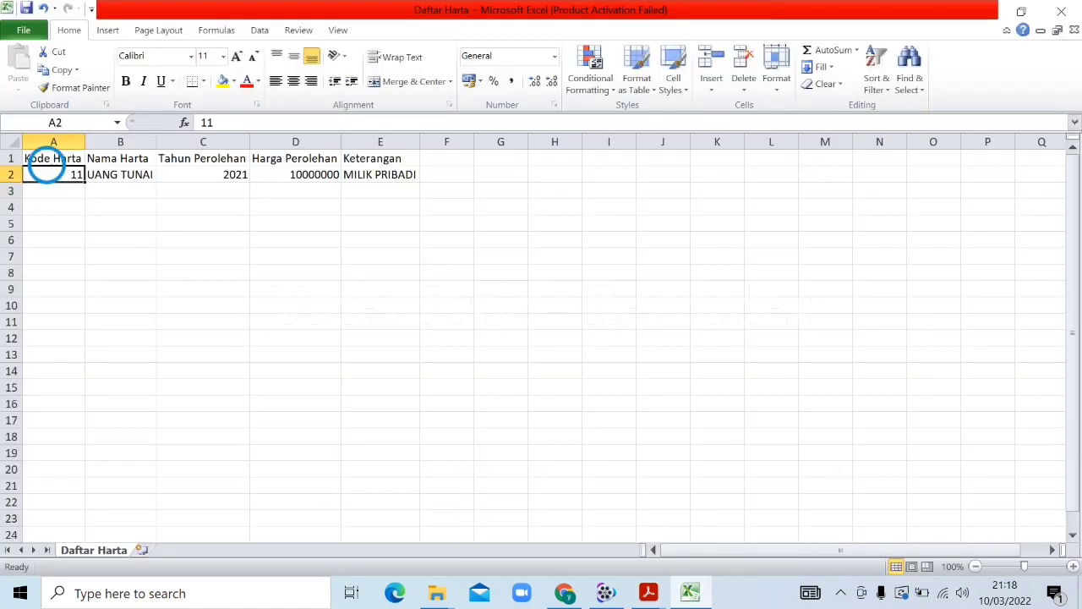
pyautogui.doubleClick(49, 172)
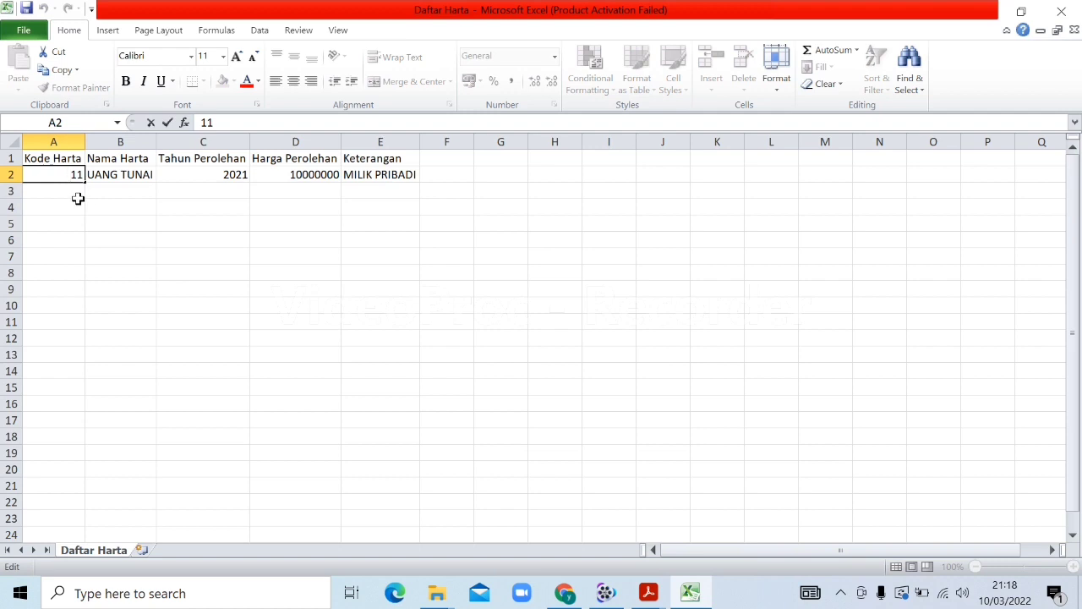
pyautogui.press('Home')
pyautogui.write("'0")
pyautogui.press('Return')
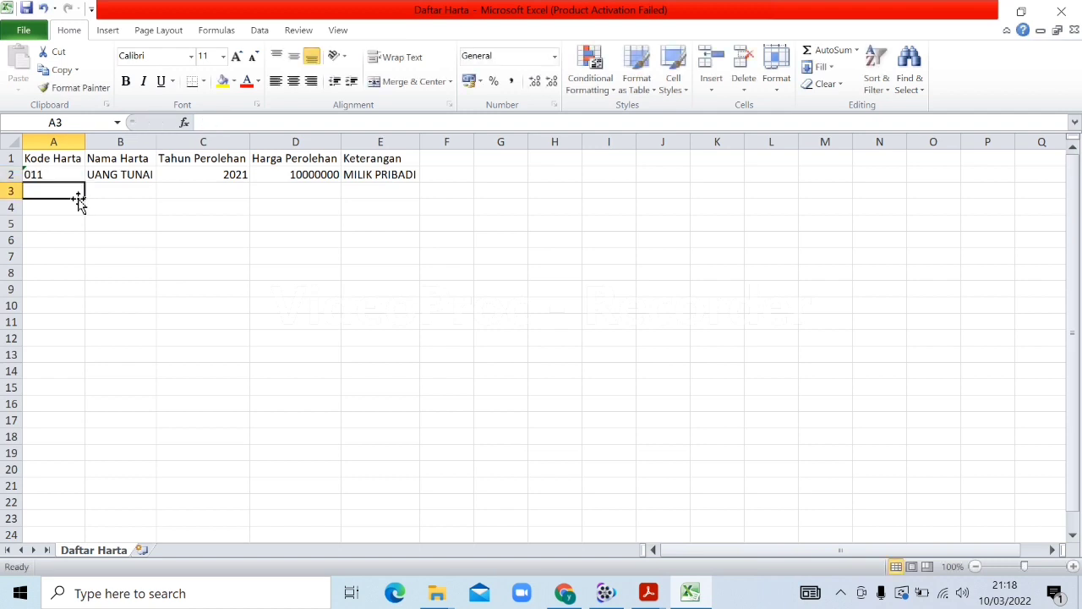
pyautogui.write("'012")
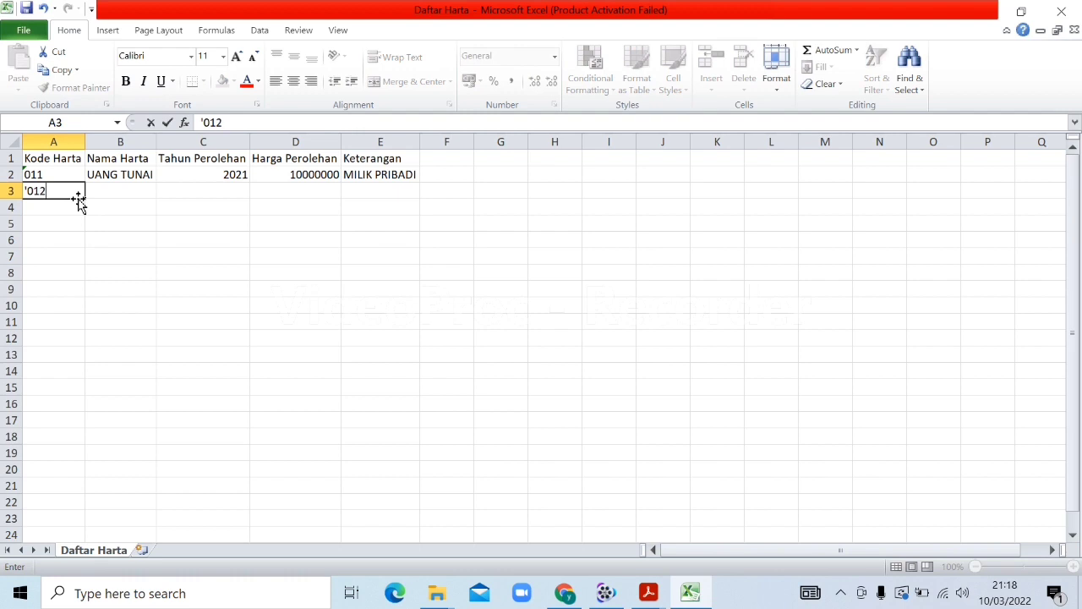
pyautogui.press('Return')
# Fill row 3 with TABUNGAN, 2021, 5000000 and MILIK PRIBADI
pyautogui.press('Up')
pyautogui.press('Right')
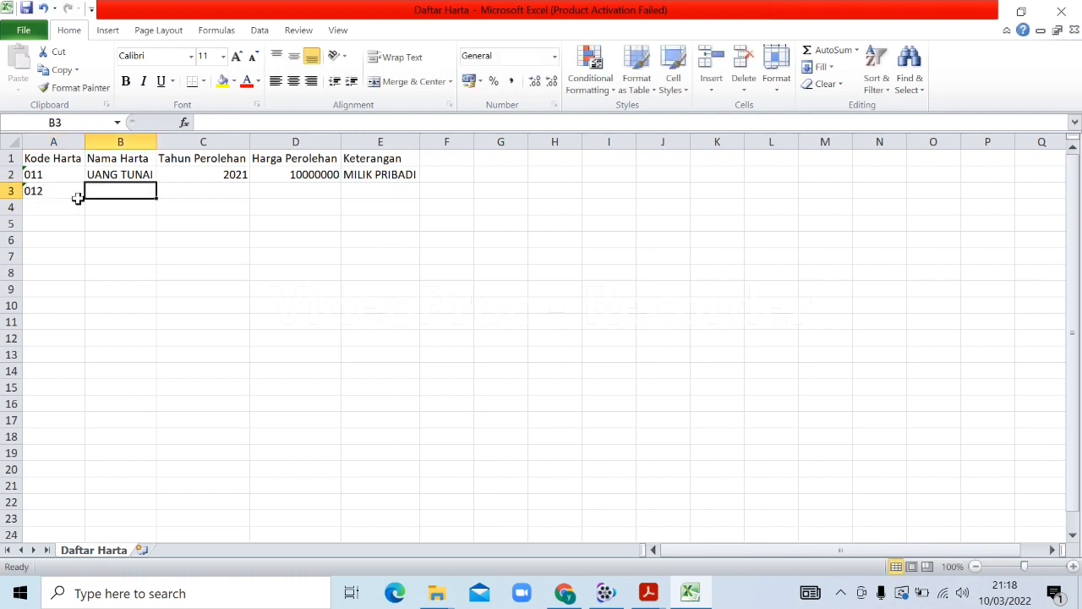
pyautogui.write('ta')
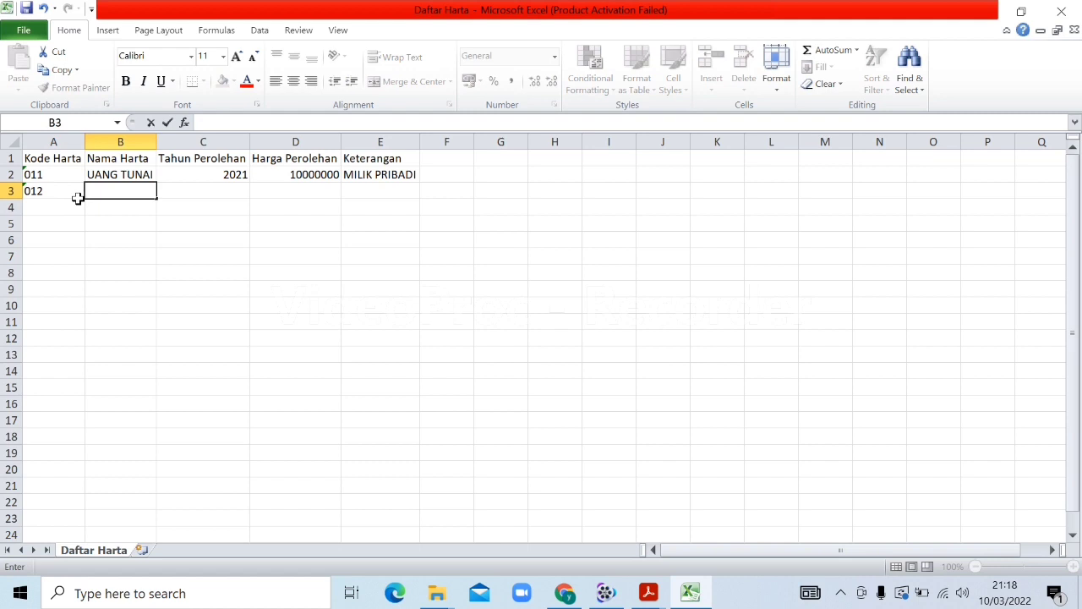
pyautogui.write('TABUNGAN')
pyautogui.press('Tab')
pyautogui.write('2')
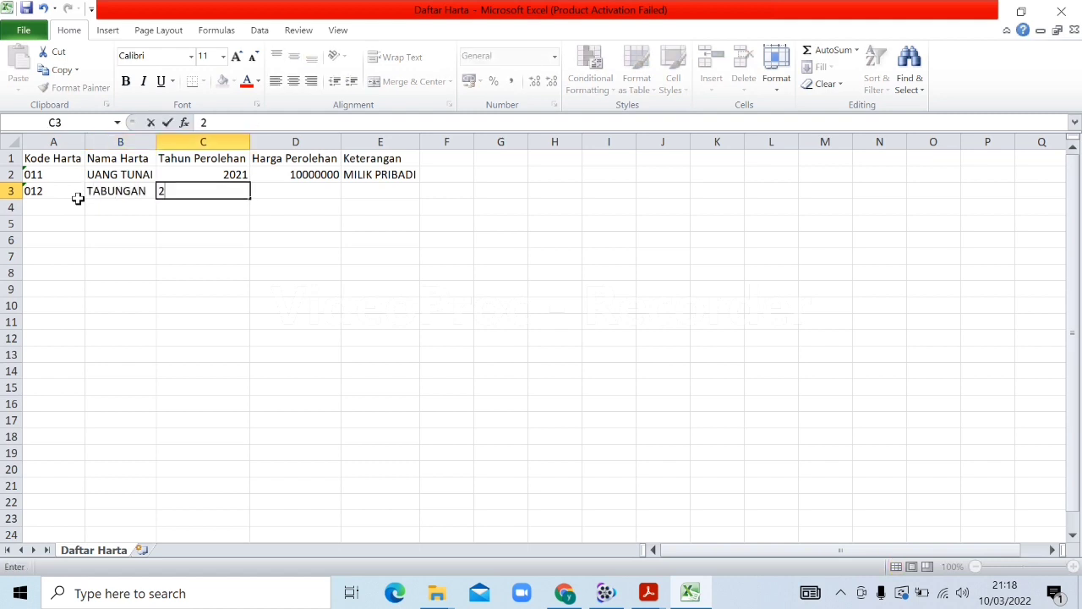
pyautogui.write('011')
pyautogui.press('Tab')
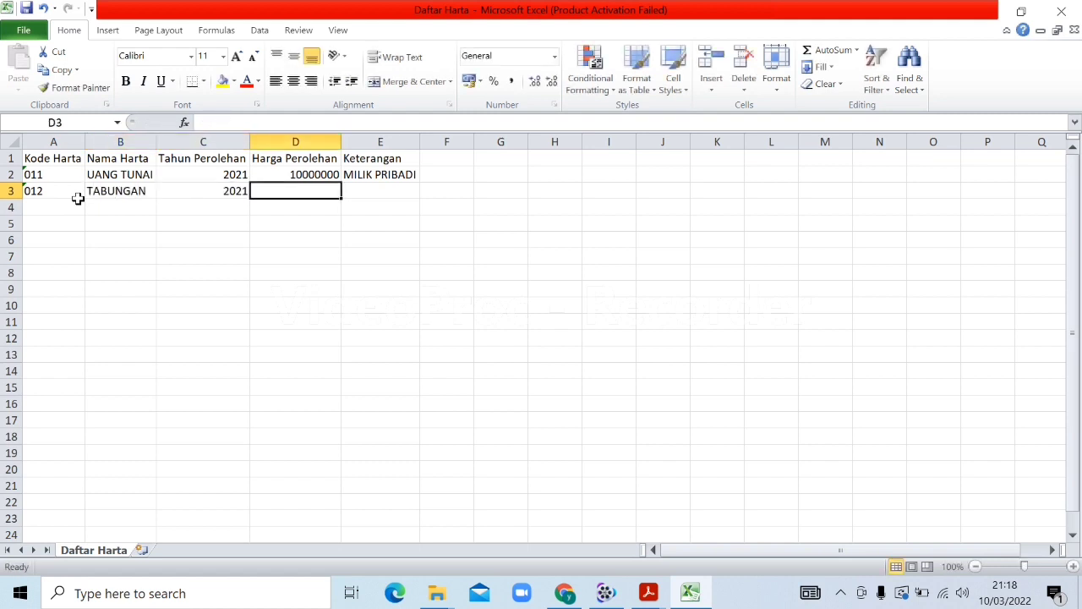
pyautogui.write('5000000')
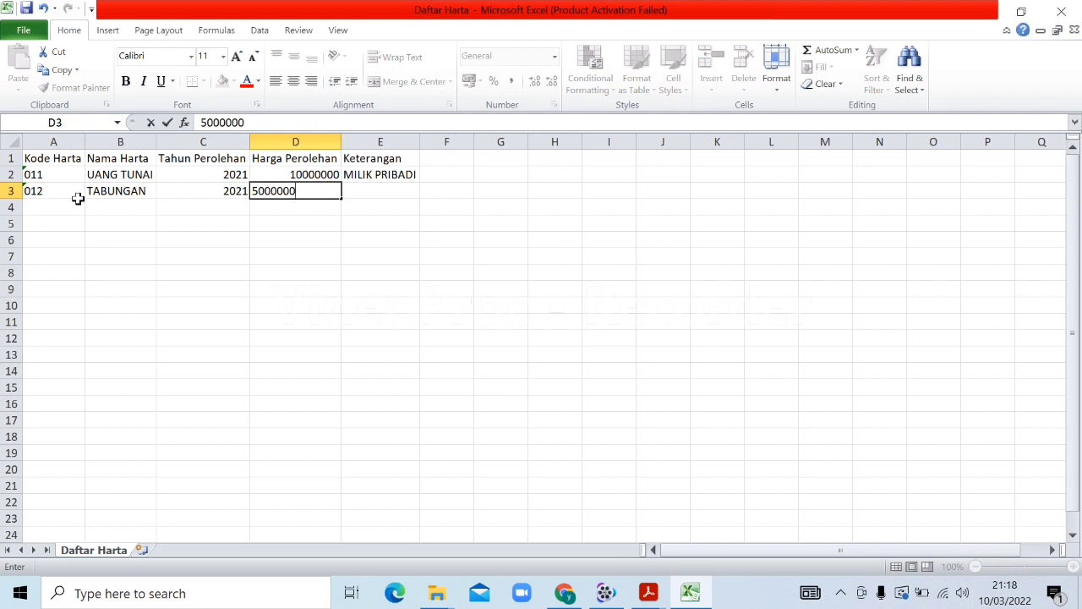
pyautogui.press('Tab')
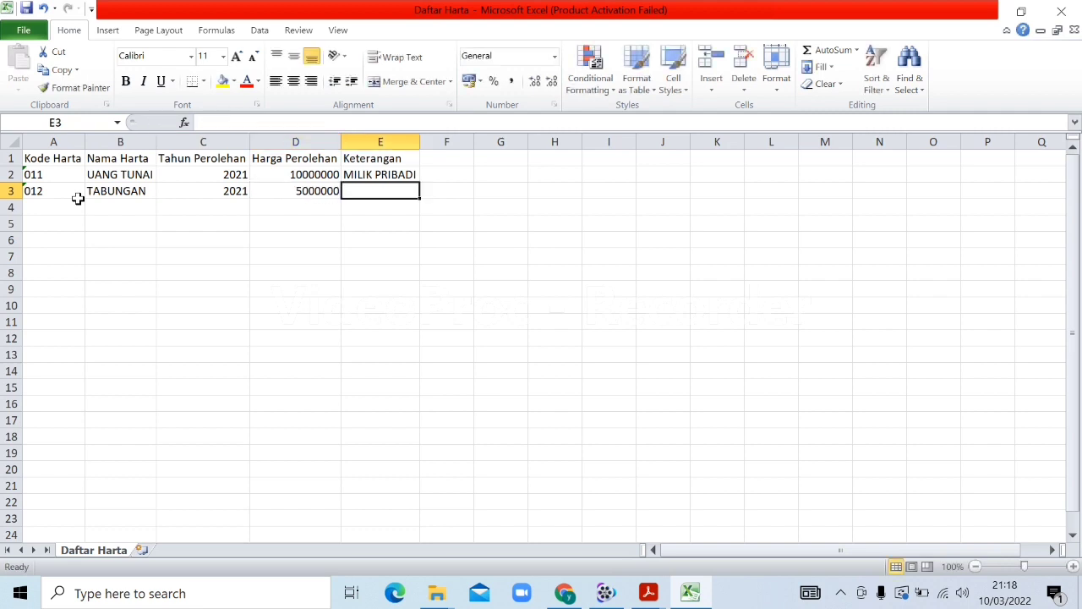
pyautogui.write('M')
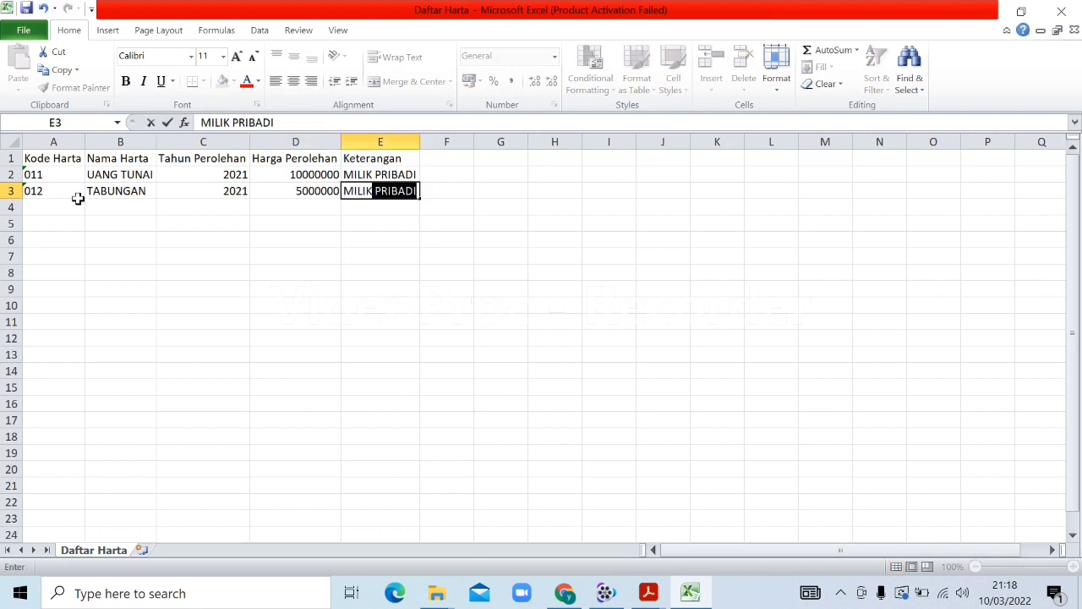
pyautogui.write('ILIK')
pyautogui.press('Return')
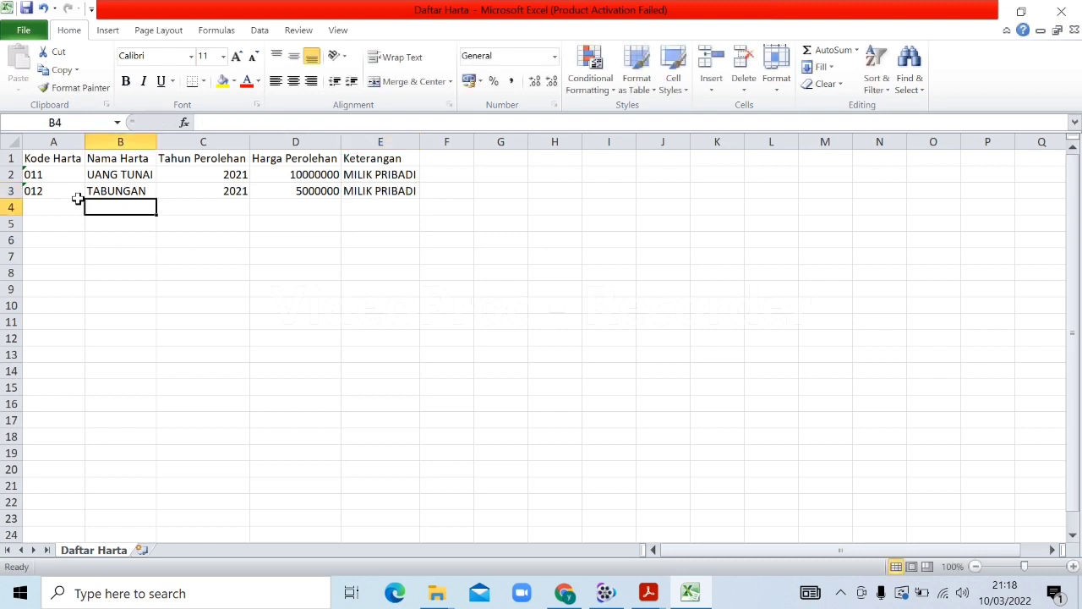
# Select cell A4 and look up the shares asset code in the filing guide PDF
pyautogui.click(79, 203)
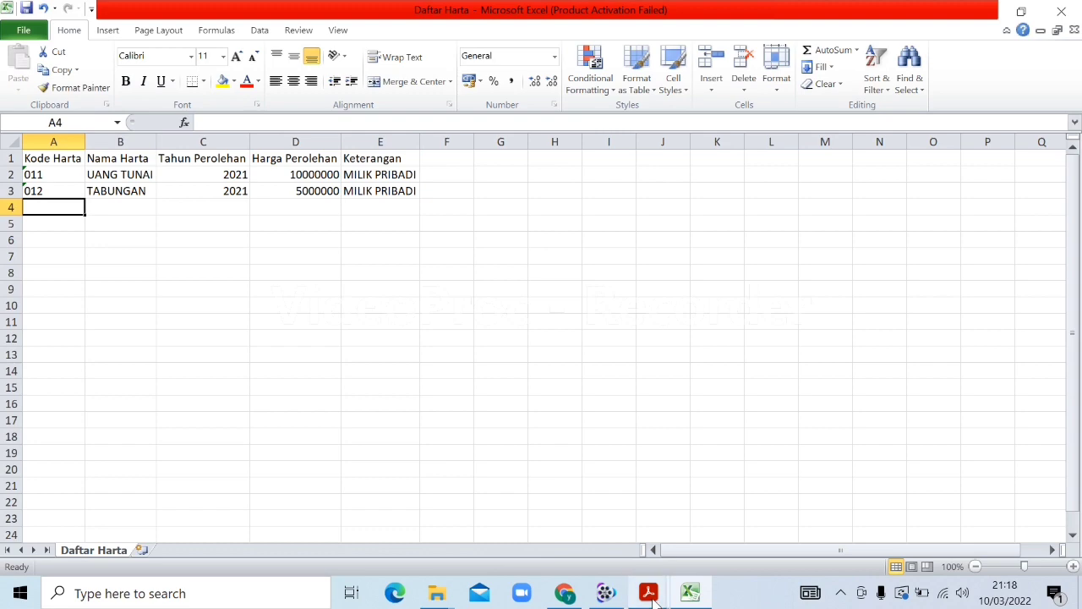
pyautogui.moveTo(655, 599)
pyautogui.click(709, 533)
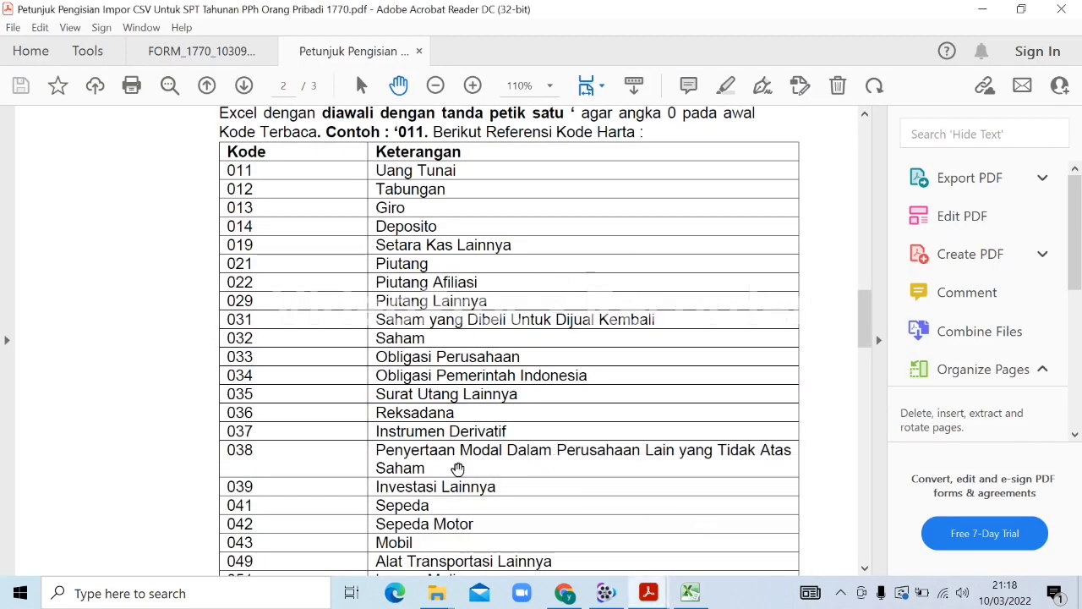
pyautogui.moveTo(690, 591)
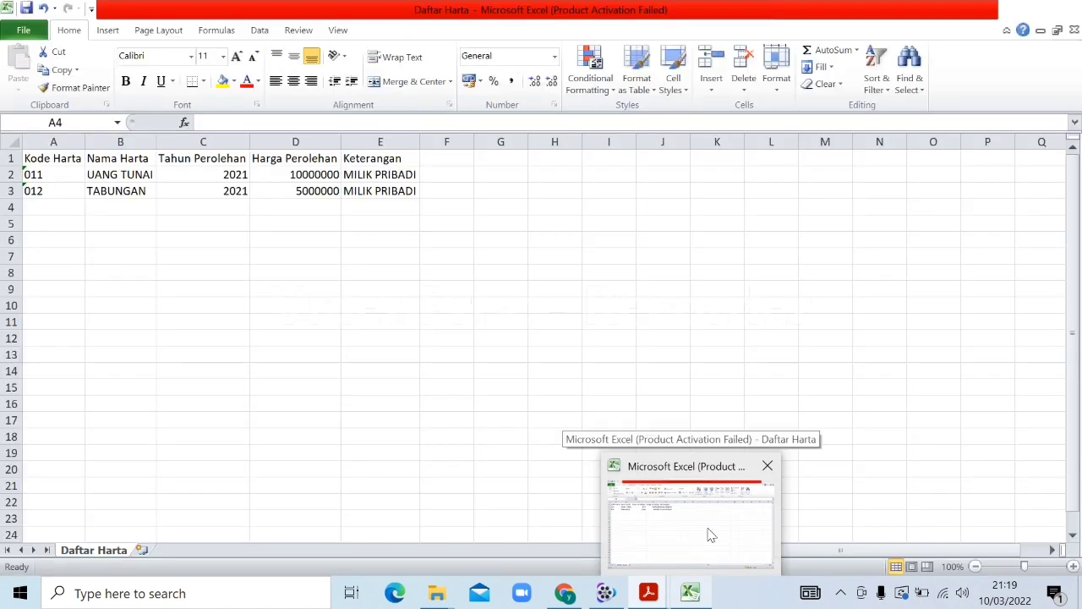
pyautogui.click(708, 534)
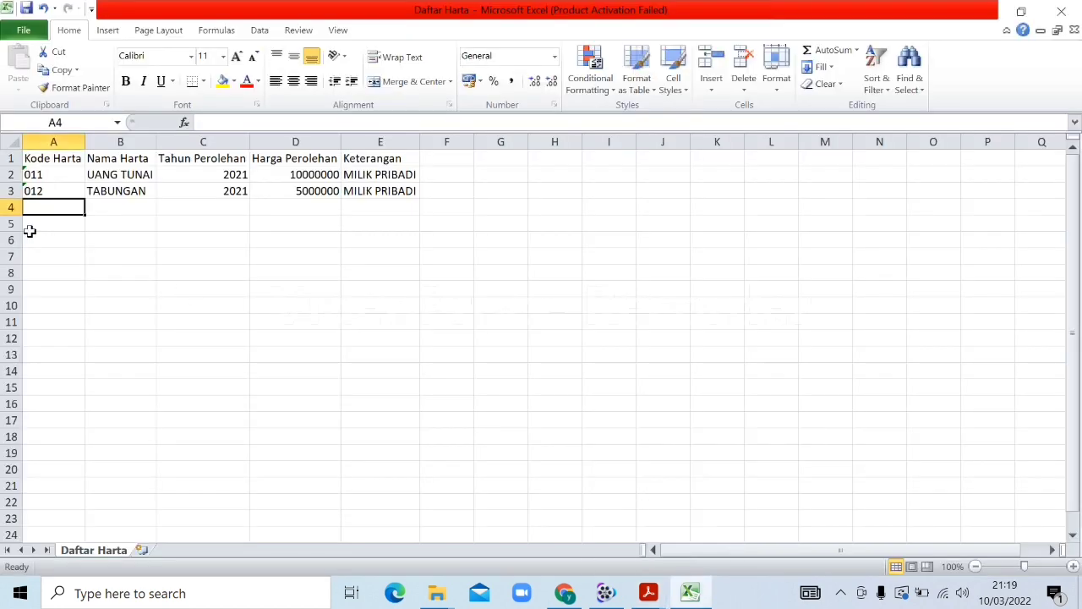
# Fill row 4 with '032 as text, SAHAM, 2018, 100000000 and a '-' note
pyautogui.write('032')
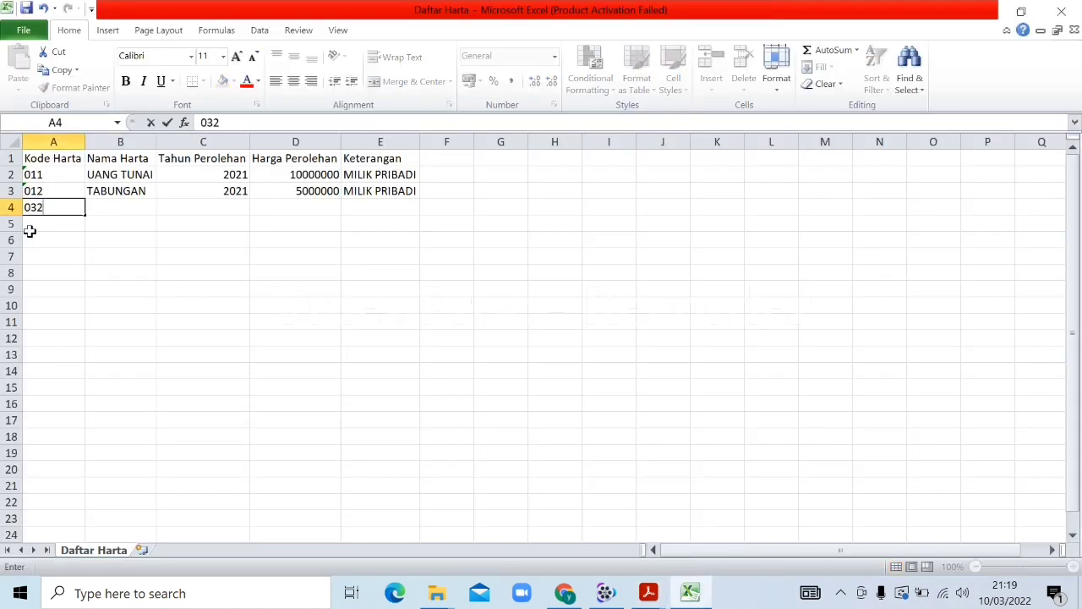
pyautogui.press('Tab')
pyautogui.hotkey('shift', 'Tab')
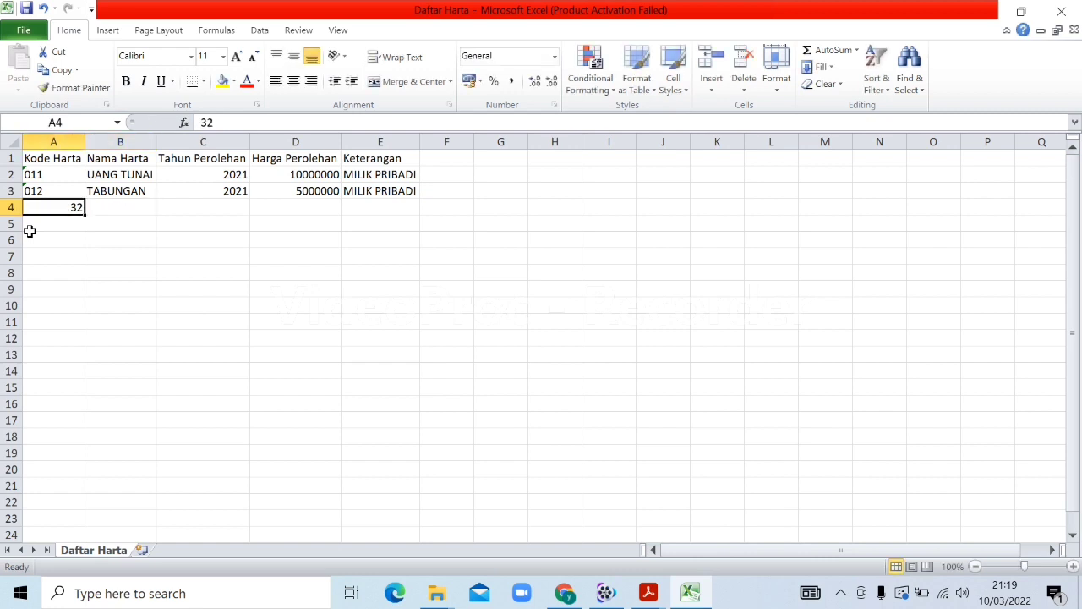
pyautogui.write("'032")
pyautogui.press('Tab')
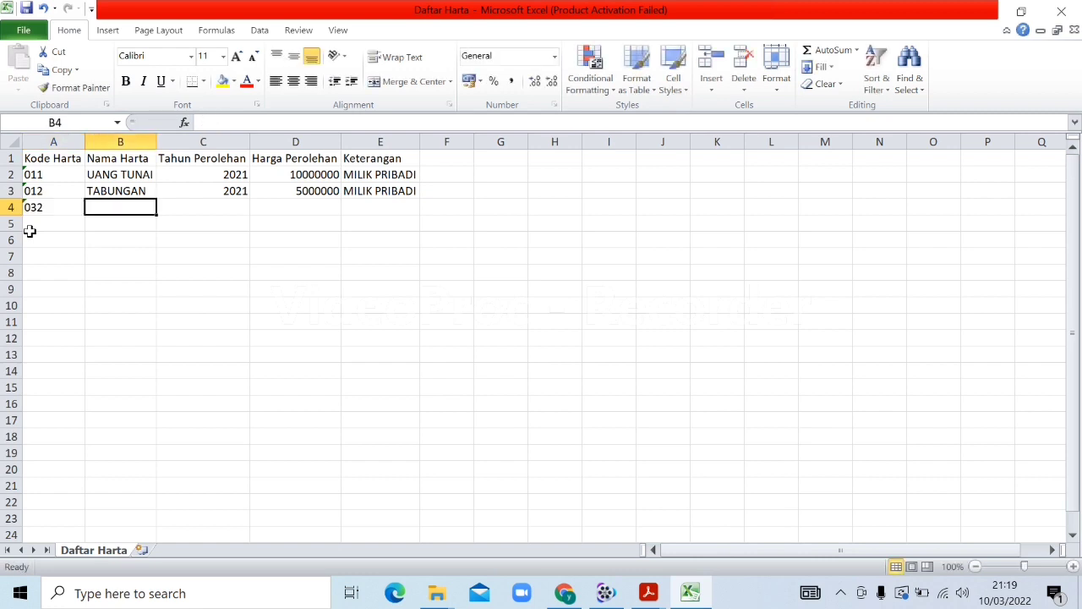
pyautogui.write('SAHAM')
pyautogui.press('Tab')
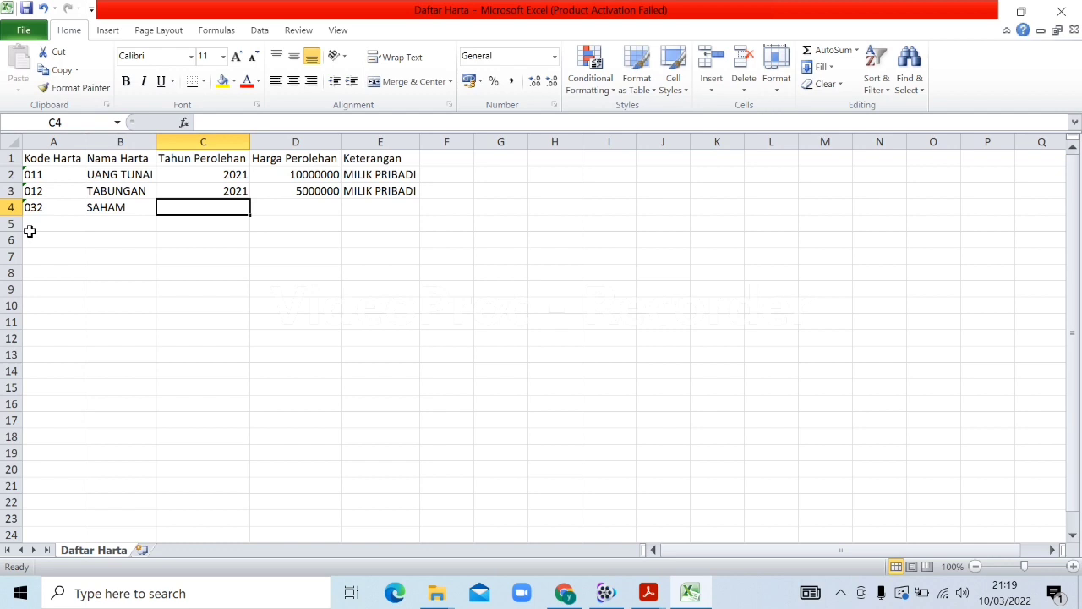
pyautogui.write('2018')
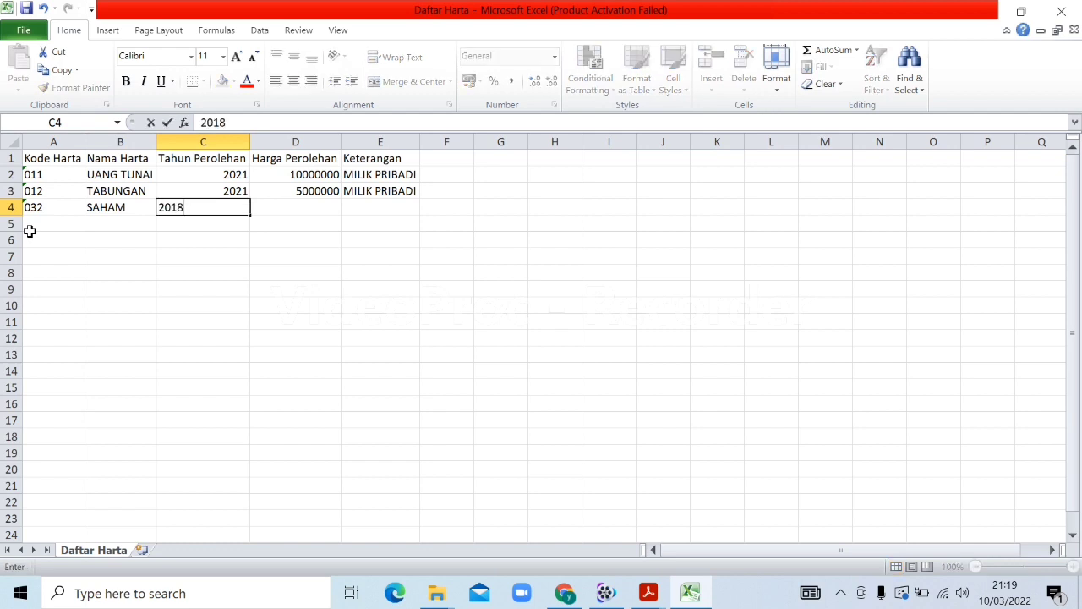
pyautogui.press('Tab')
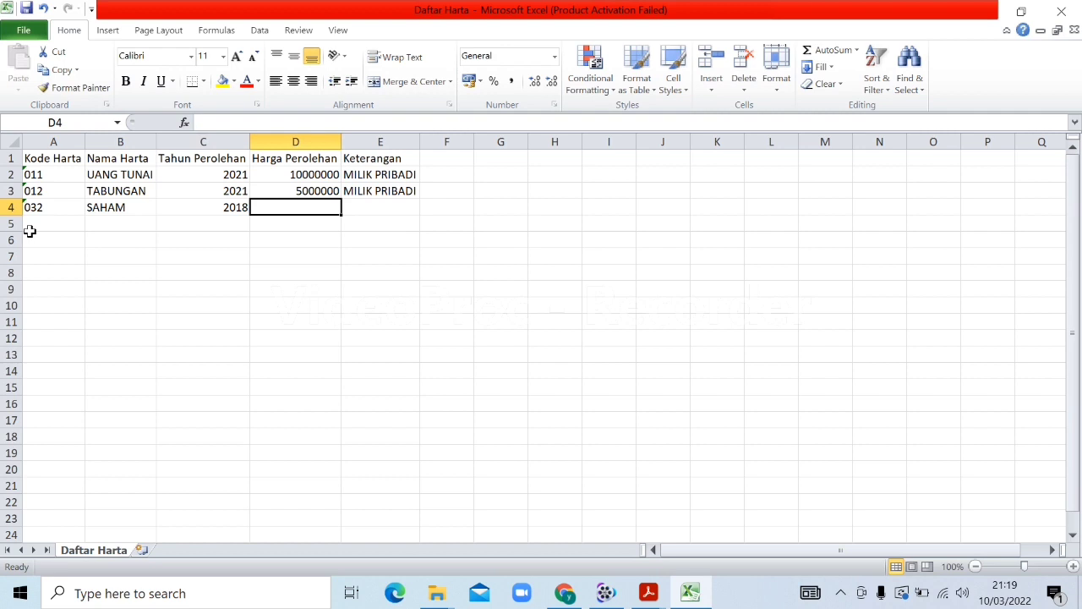
pyautogui.write('1')
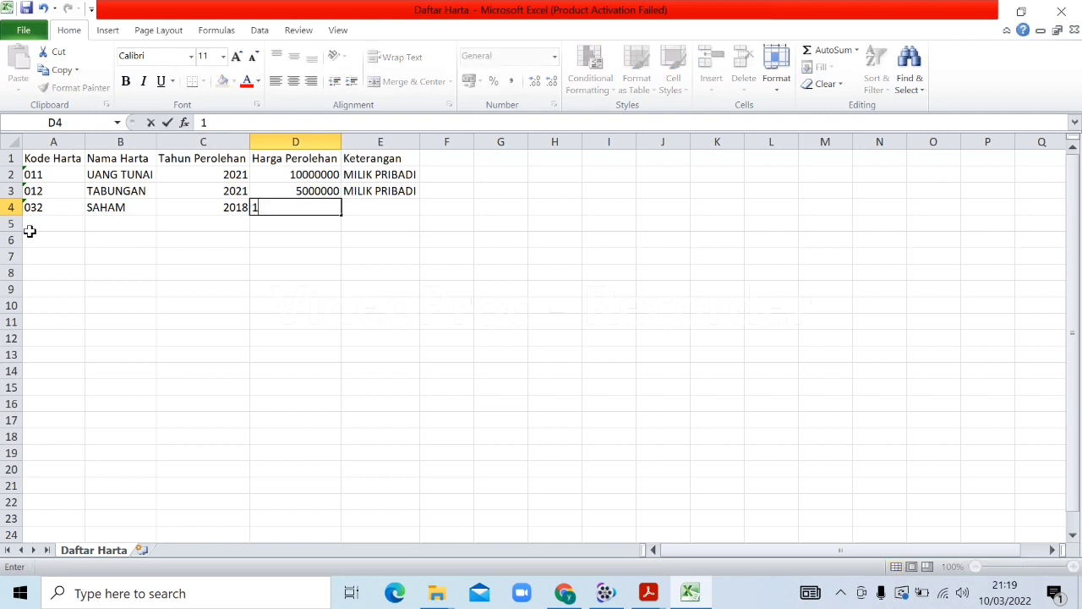
pyautogui.write('00000000')
pyautogui.press('Tab')
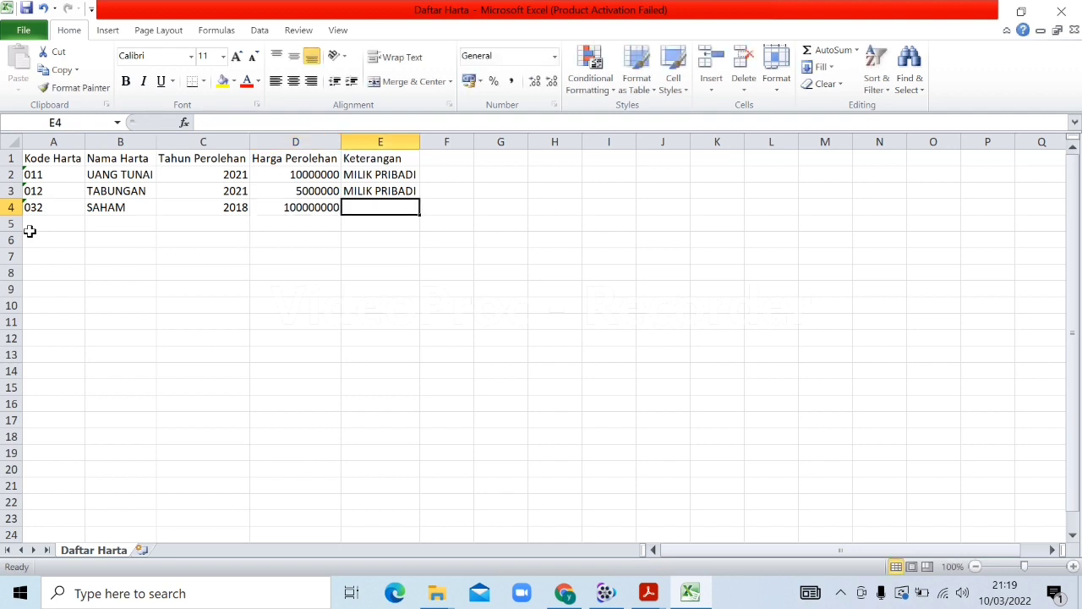
pyautogui.write('-')
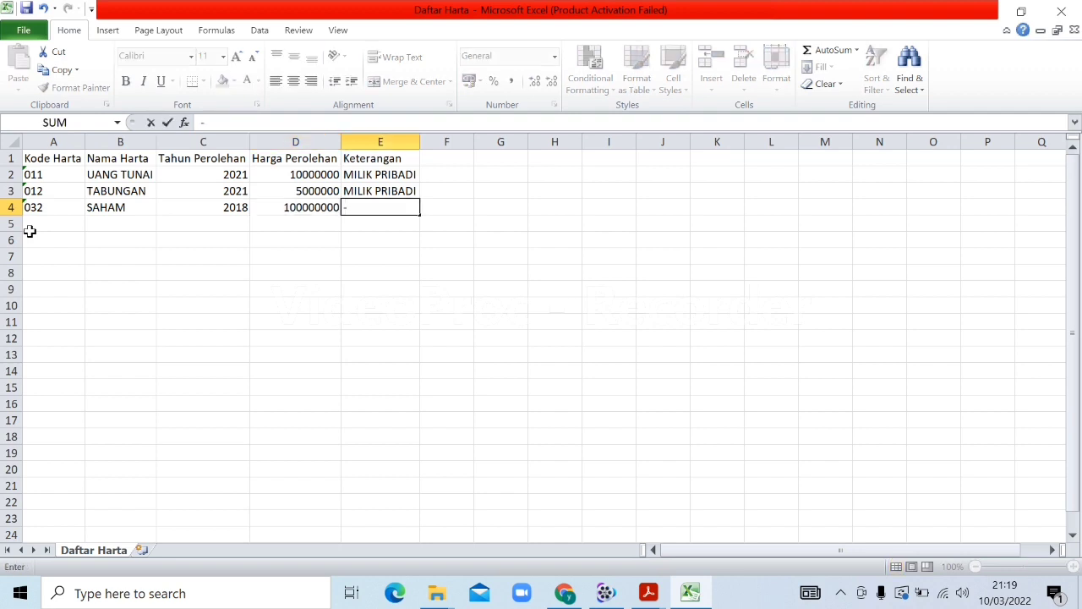
pyautogui.click(29, 230)
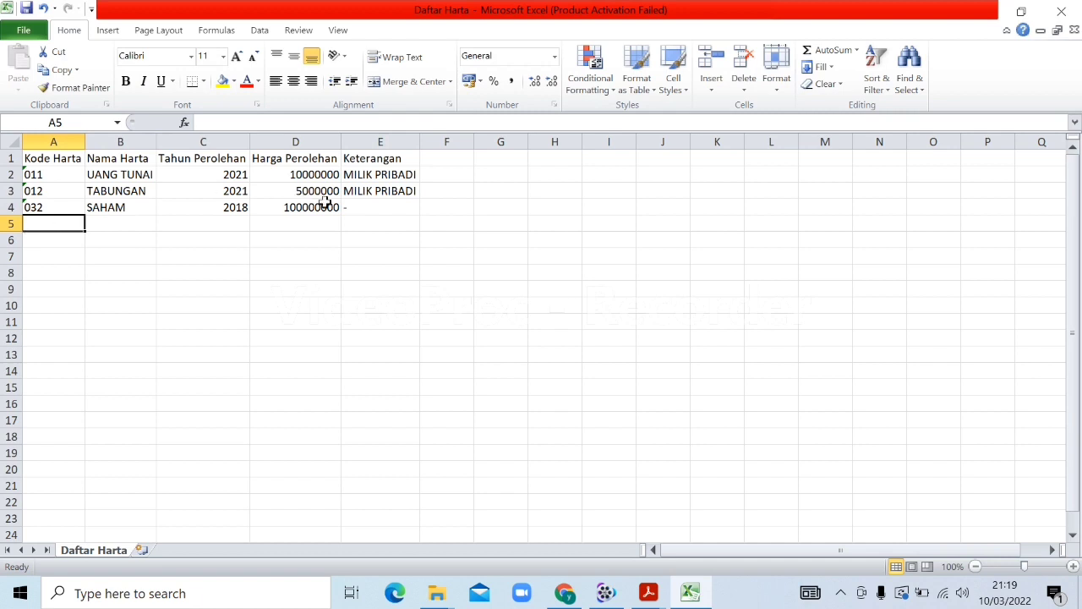
pyautogui.click(362, 210)
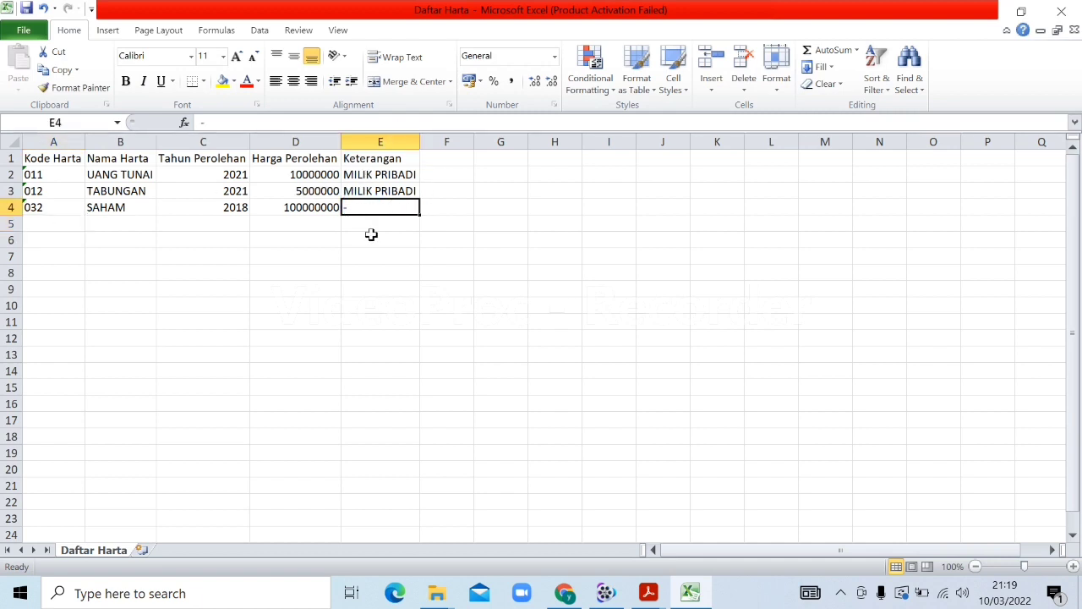
# Consult the asset code list in the filing guide PDF
pyautogui.click(649, 593)
pyautogui.click(725, 547)
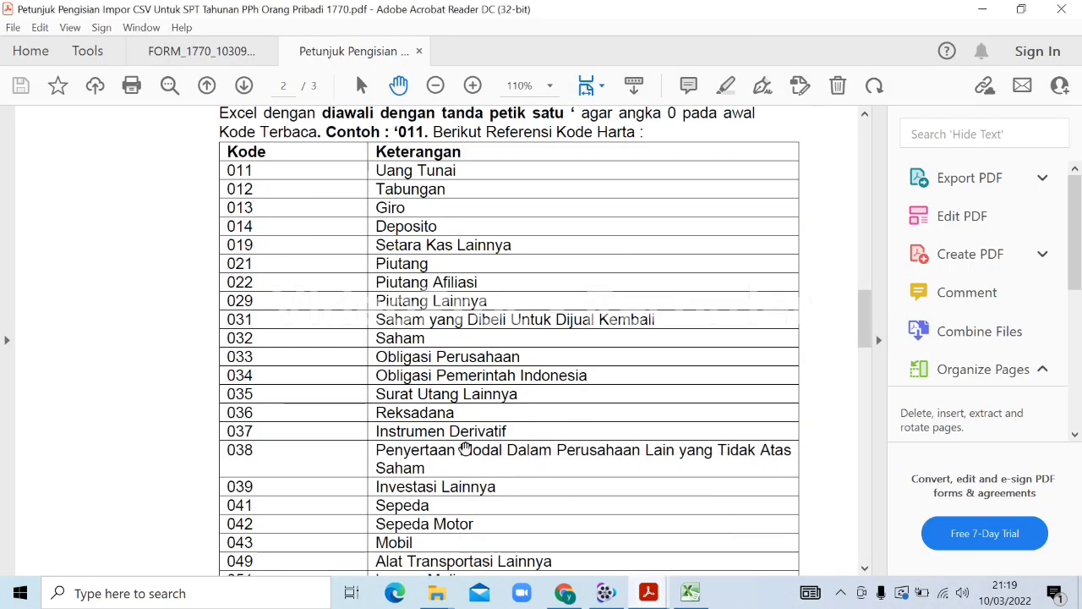
pyautogui.moveTo(869, 317); pyautogui.dragTo(871, 363)
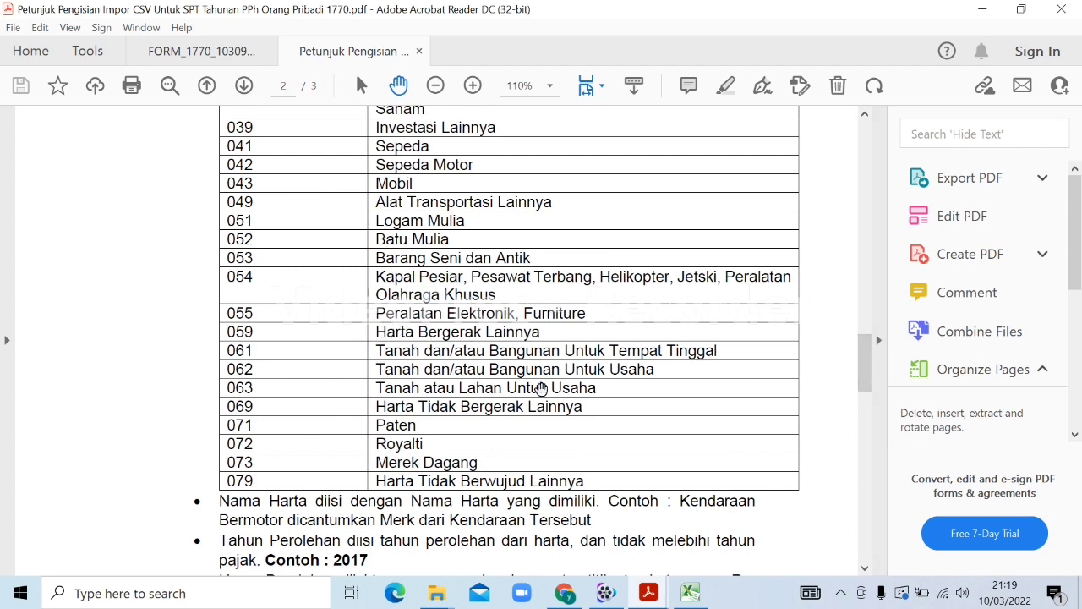
pyautogui.click(689, 594)
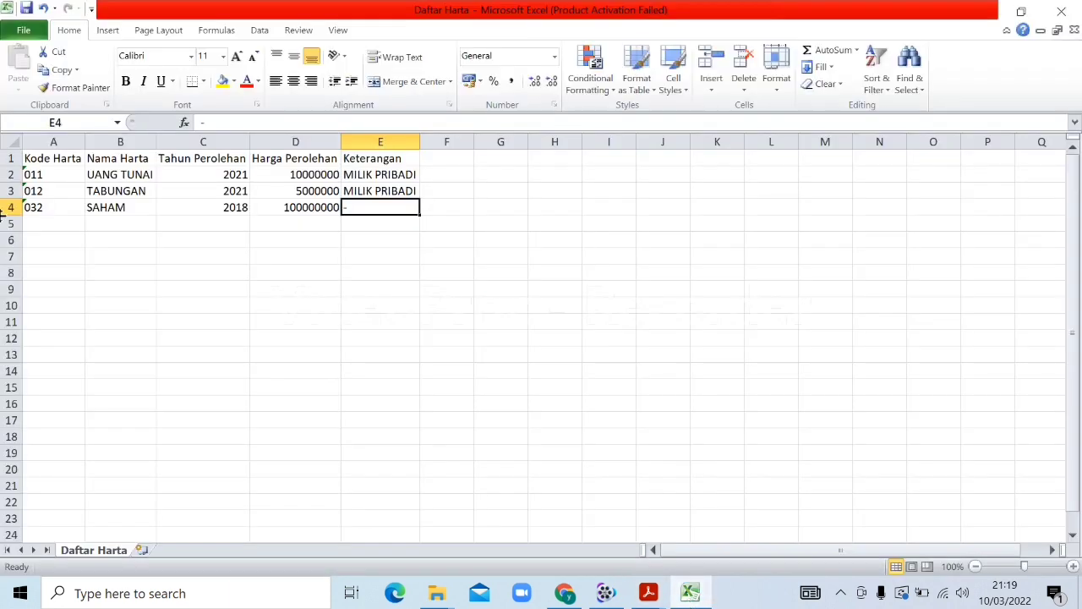
# Fill row 5 with '061, RUMAH, 2015, 200000000 and note WARISAN
pyautogui.click(56, 224)
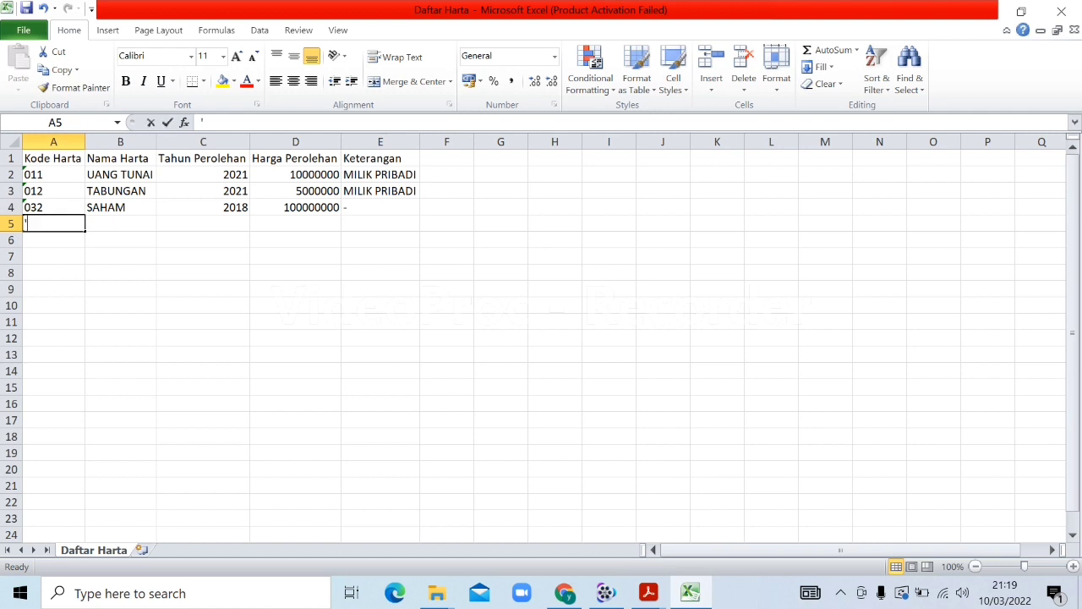
pyautogui.write("'061")
pyautogui.press('Tab')
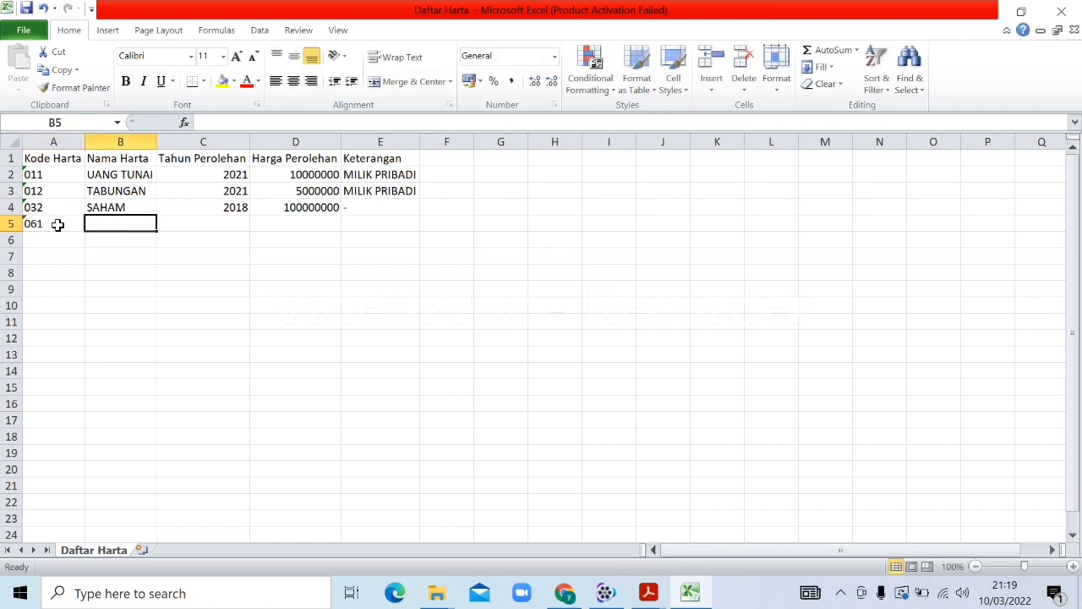
pyautogui.write('RUMAH')
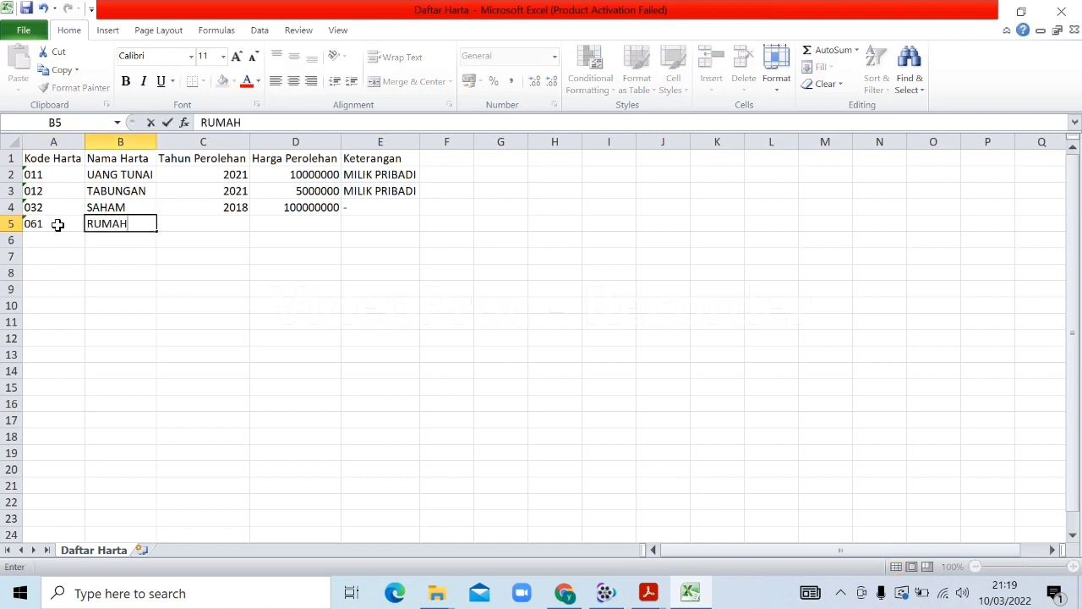
pyautogui.press('Tab')
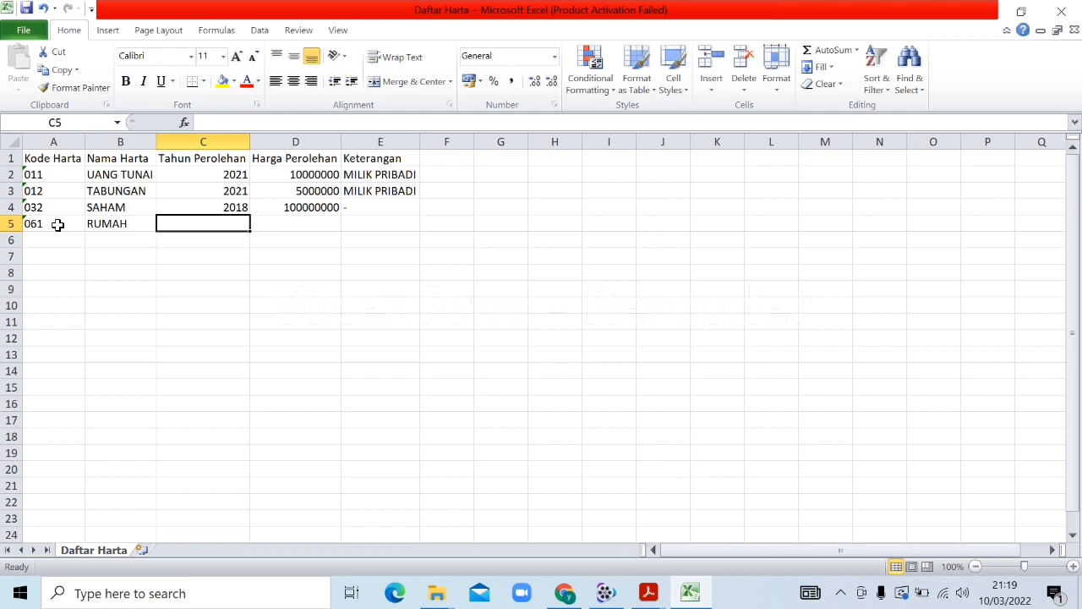
pyautogui.write('2015')
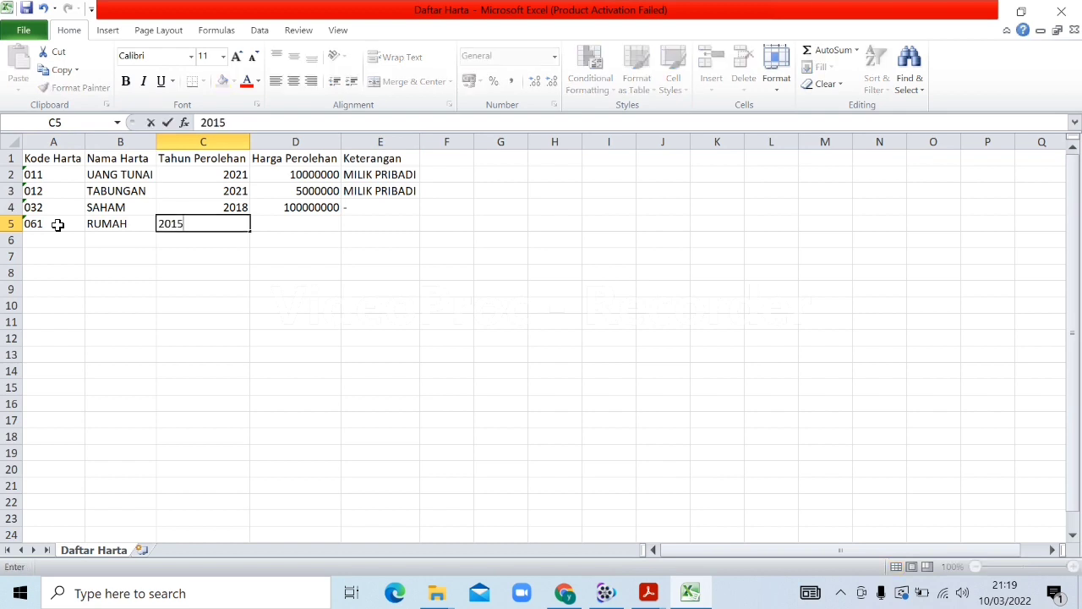
pyautogui.press('Tab')
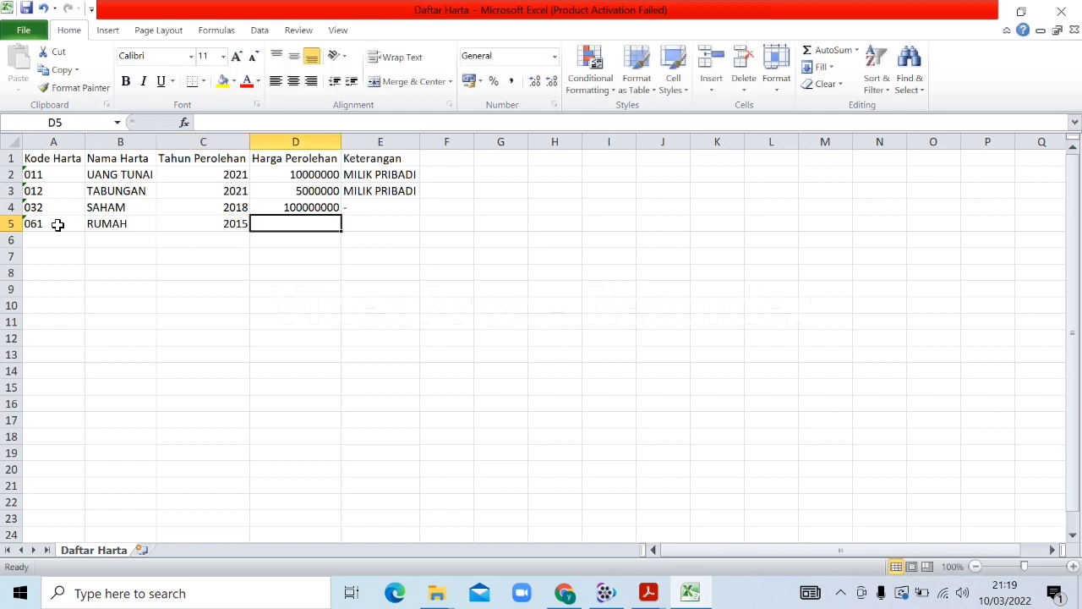
pyautogui.write('200000000')
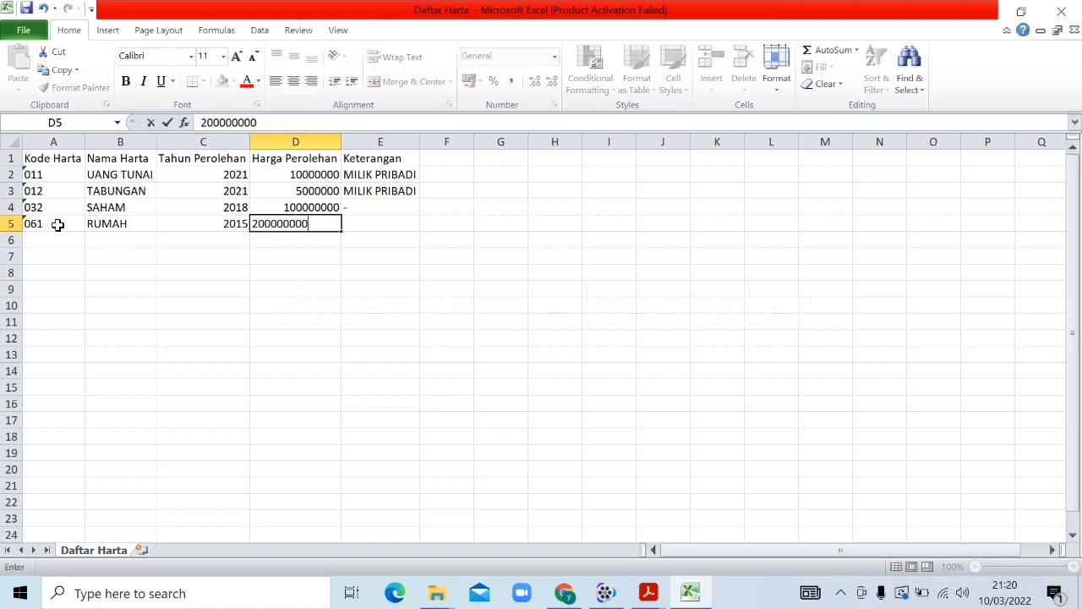
pyautogui.press('Tab')
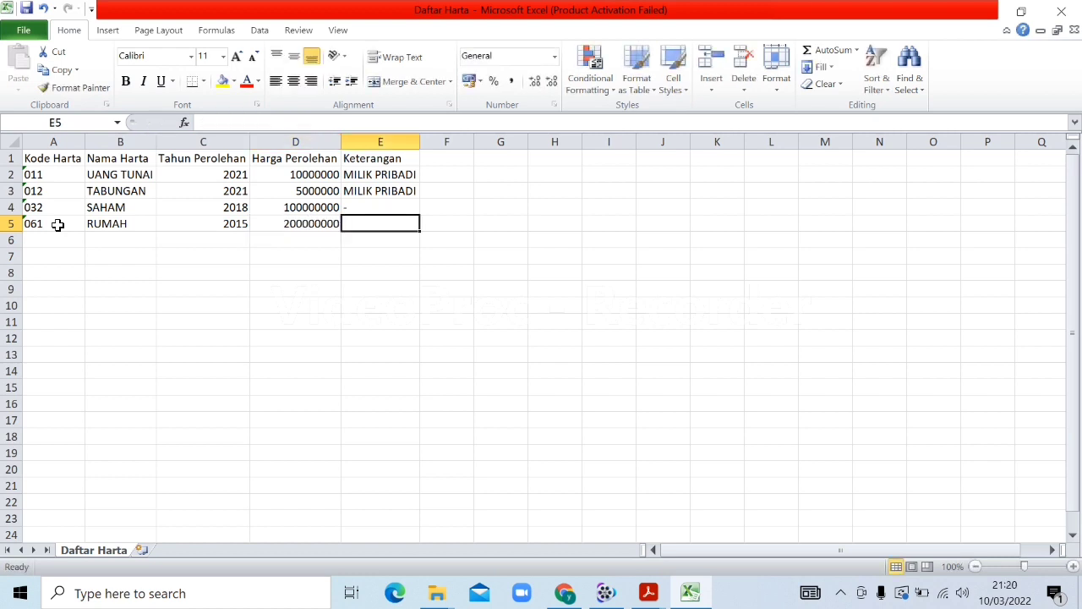
pyautogui.write('WARISAN')
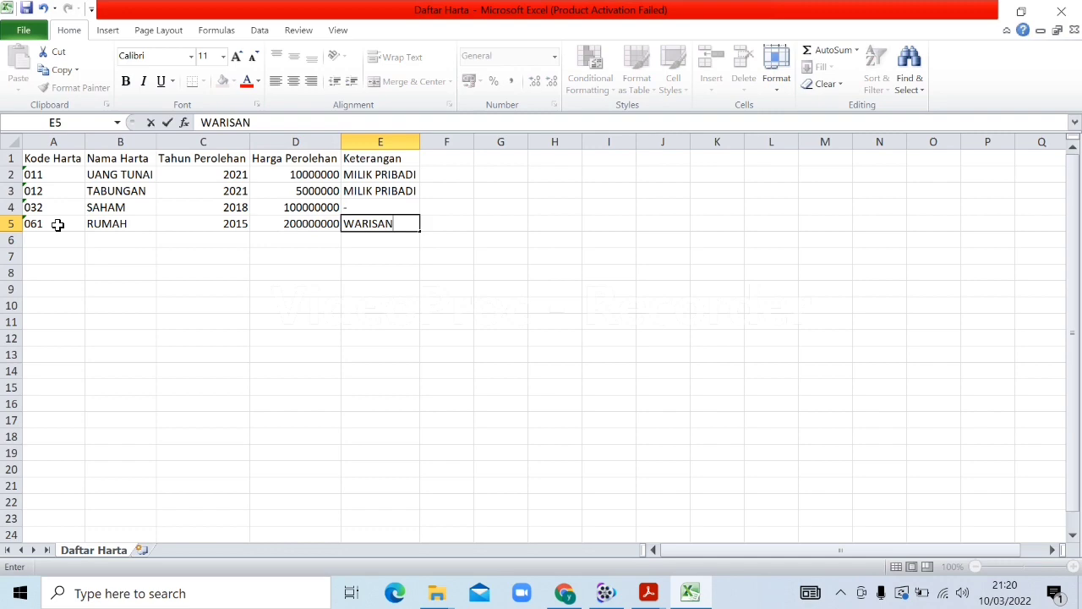
pyautogui.press('Return')
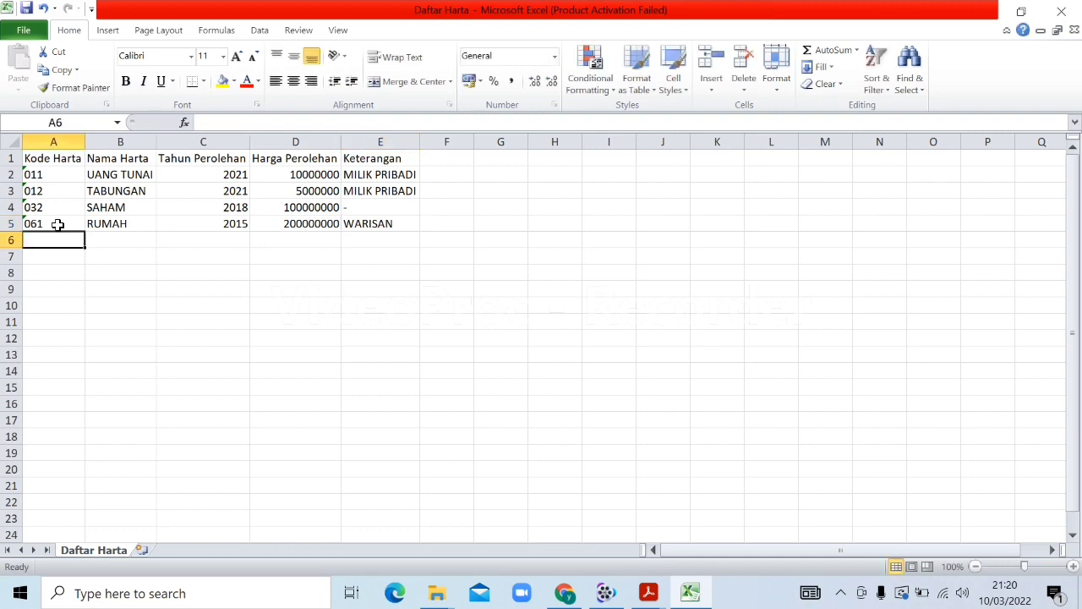
# Fill row 6 with '042, SEPEDA MOTOR, 2017, 15000000, HONDA BEAT BEKAS, widening column B
pyautogui.click(648, 593)
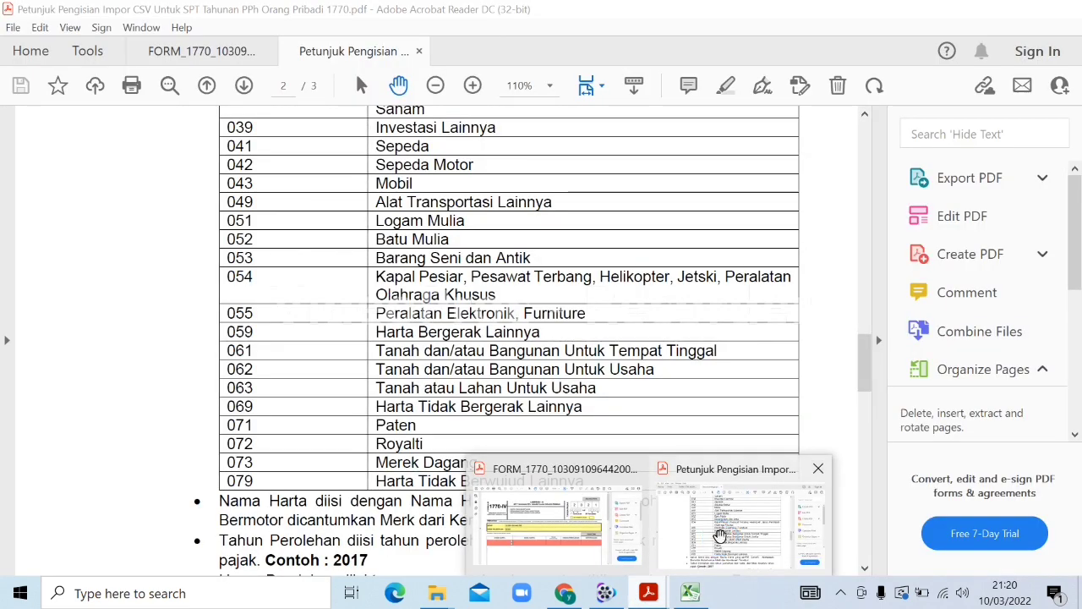
pyautogui.click(724, 545)
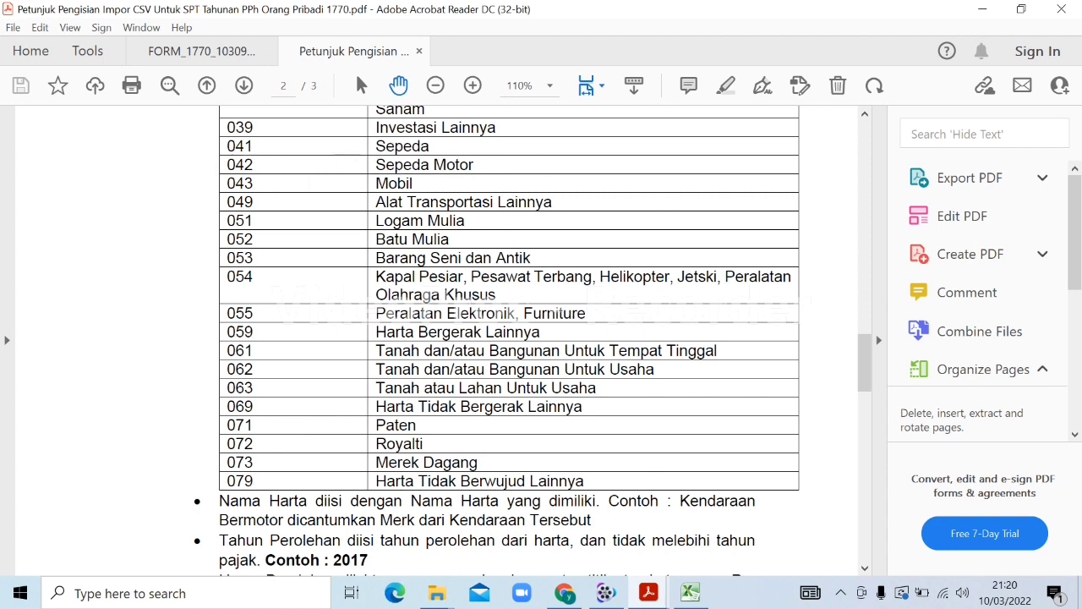
pyautogui.click(690, 593)
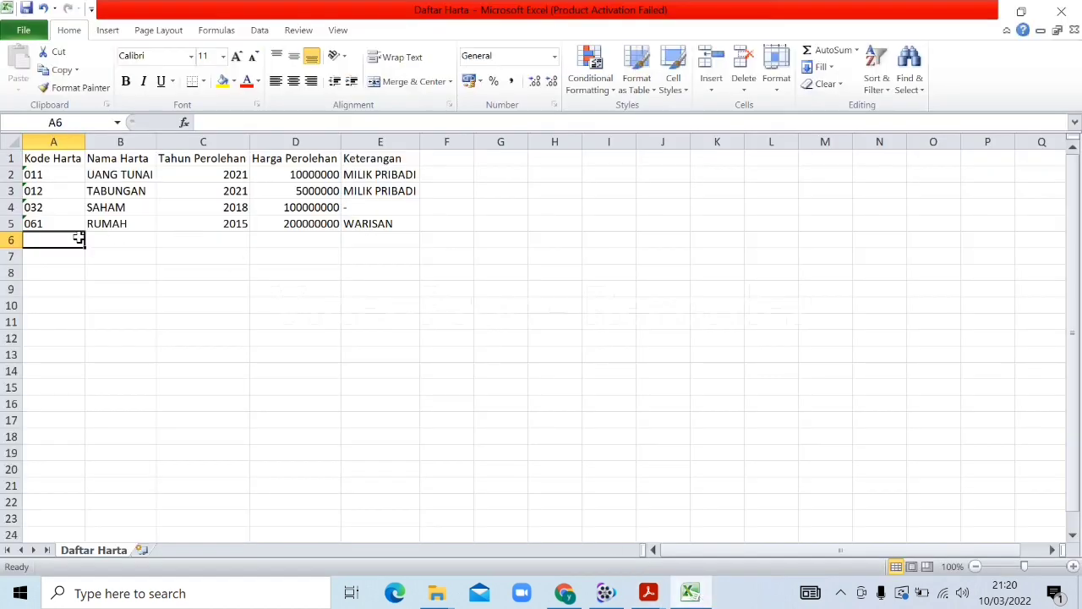
pyautogui.write("'042")
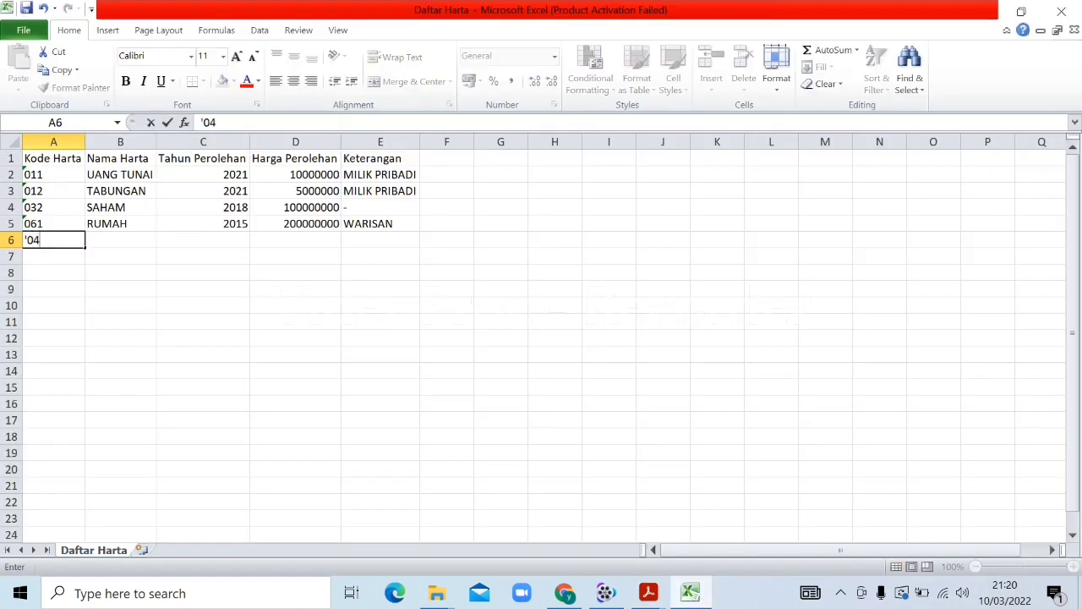
pyautogui.press('Tab')
pyautogui.write('SEPEDA MOTOR')
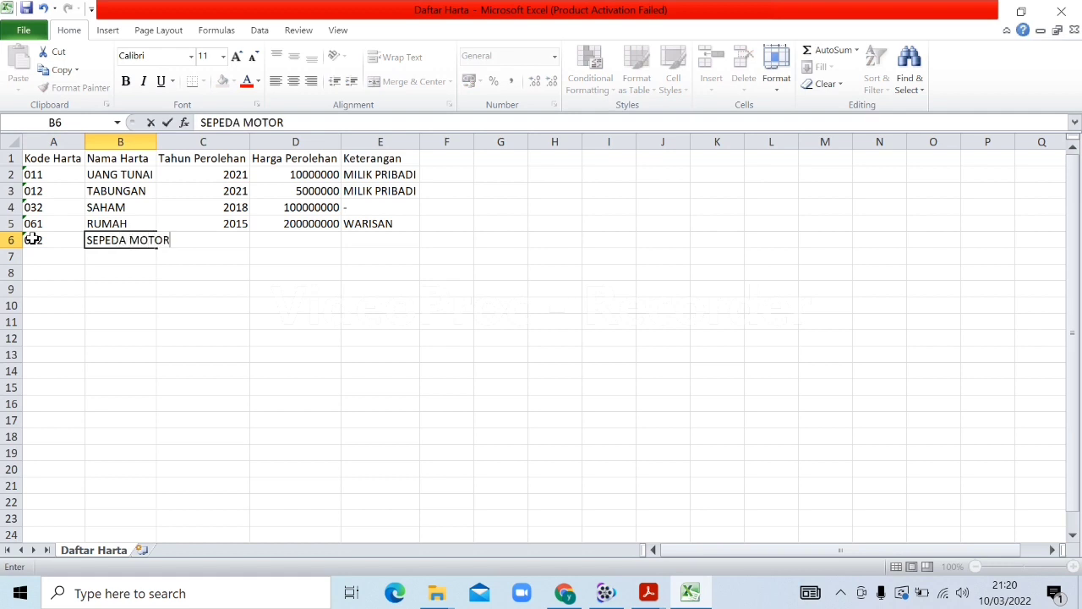
pyautogui.press('Tab')
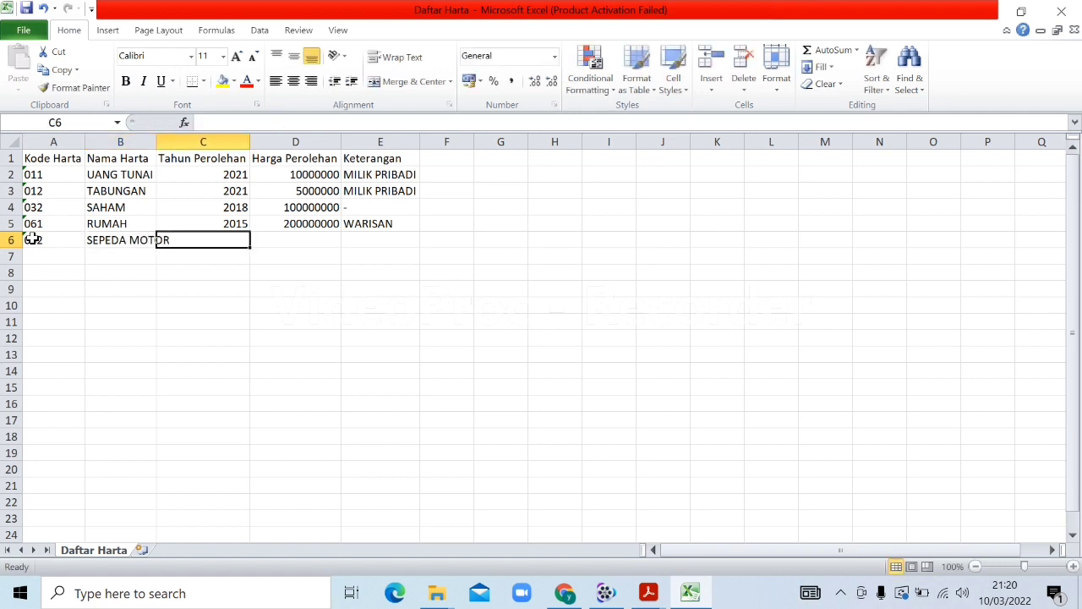
pyautogui.doubleClick(157, 141)
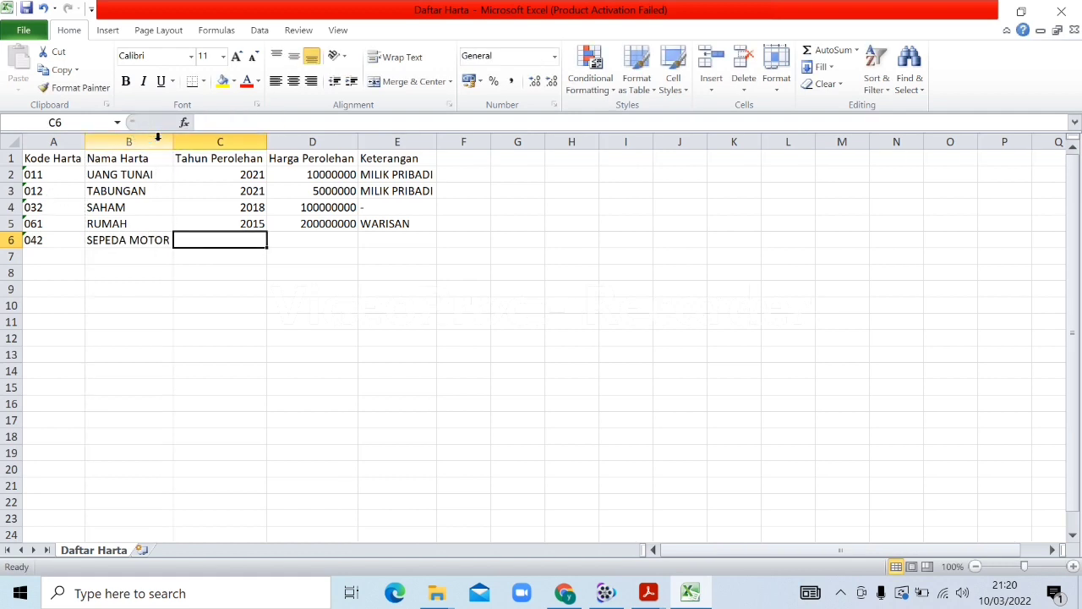
pyautogui.write('2017')
pyautogui.press('Tab')
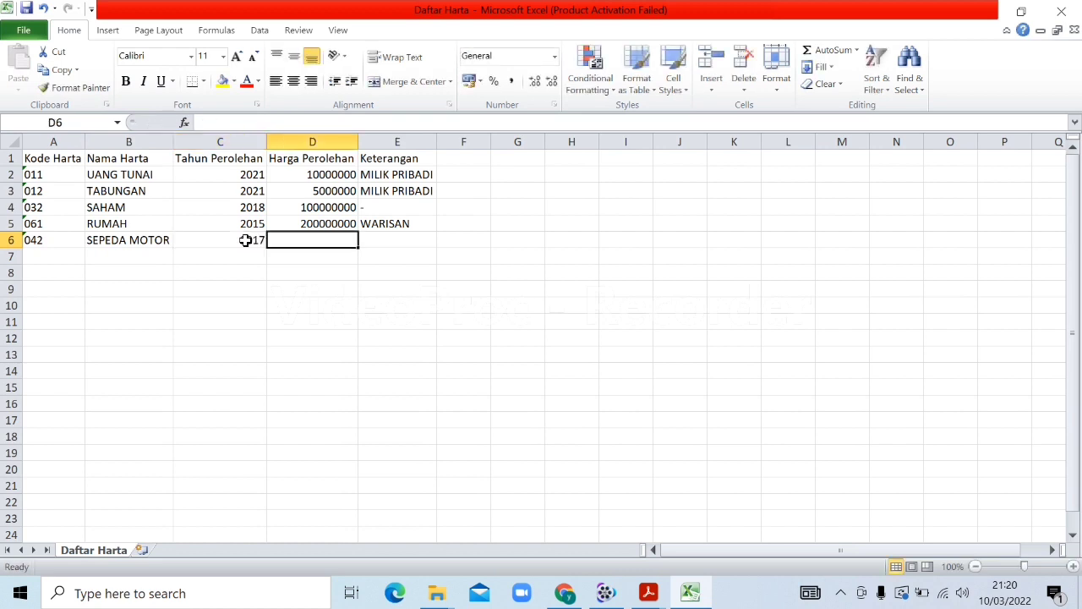
pyautogui.write('15000000')
pyautogui.press('Tab')
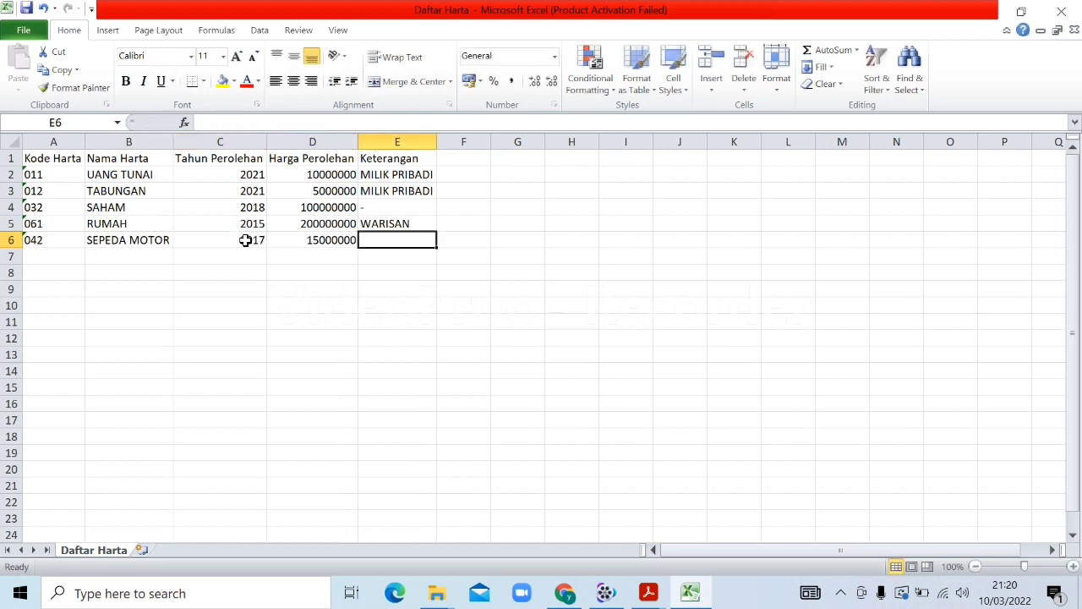
pyautogui.write('H')
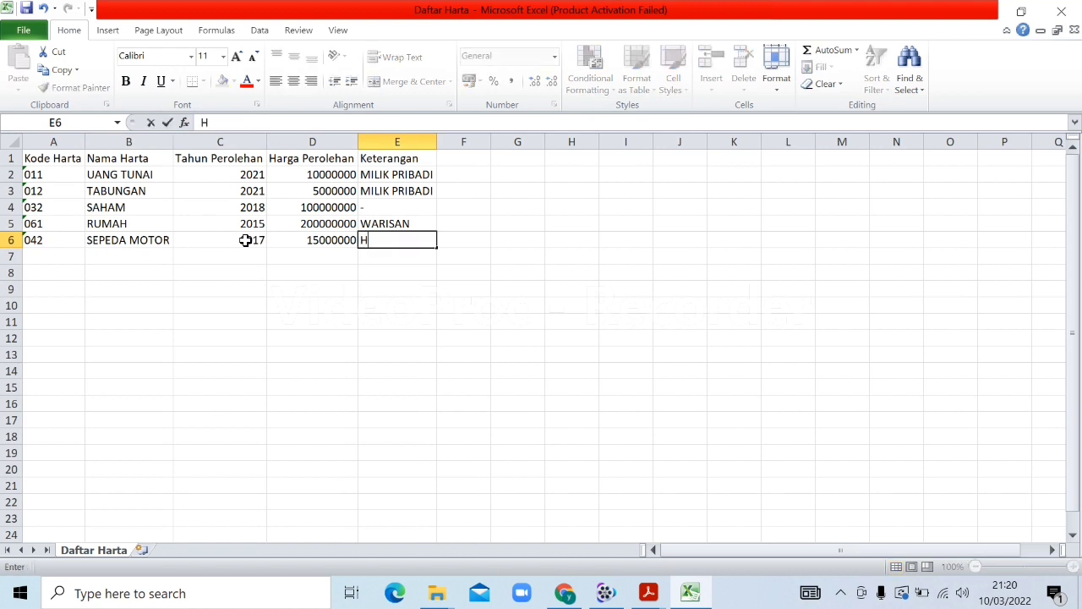
pyautogui.write('ONDA BEA')
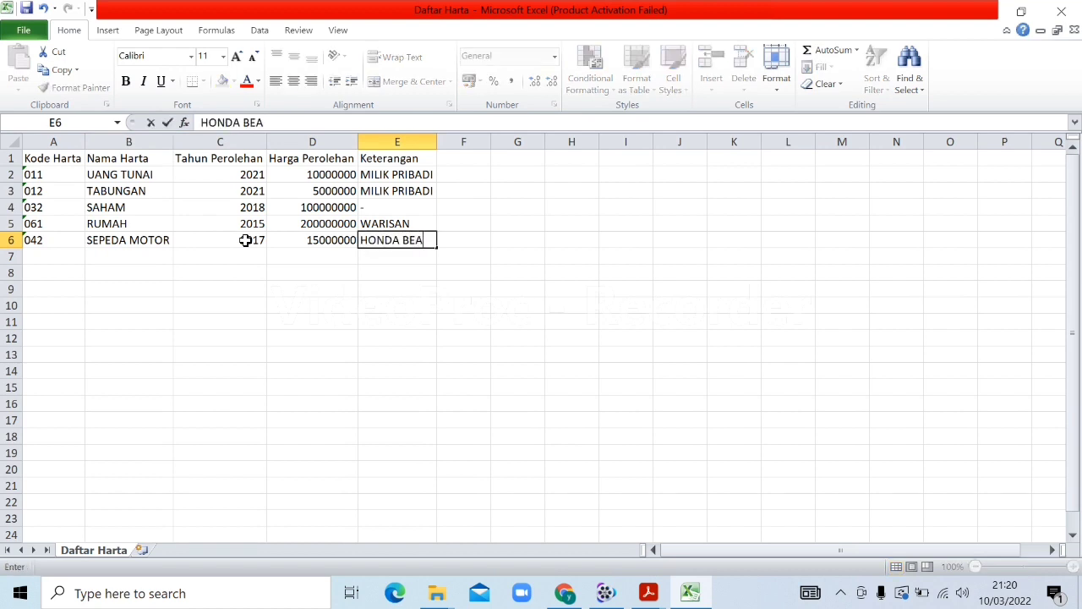
pyautogui.write('T BEKAS')
pyautogui.click(426, 154)
# Autofit column E and save the sheet, keeping CSV format
pyautogui.doubleClick(439, 141)
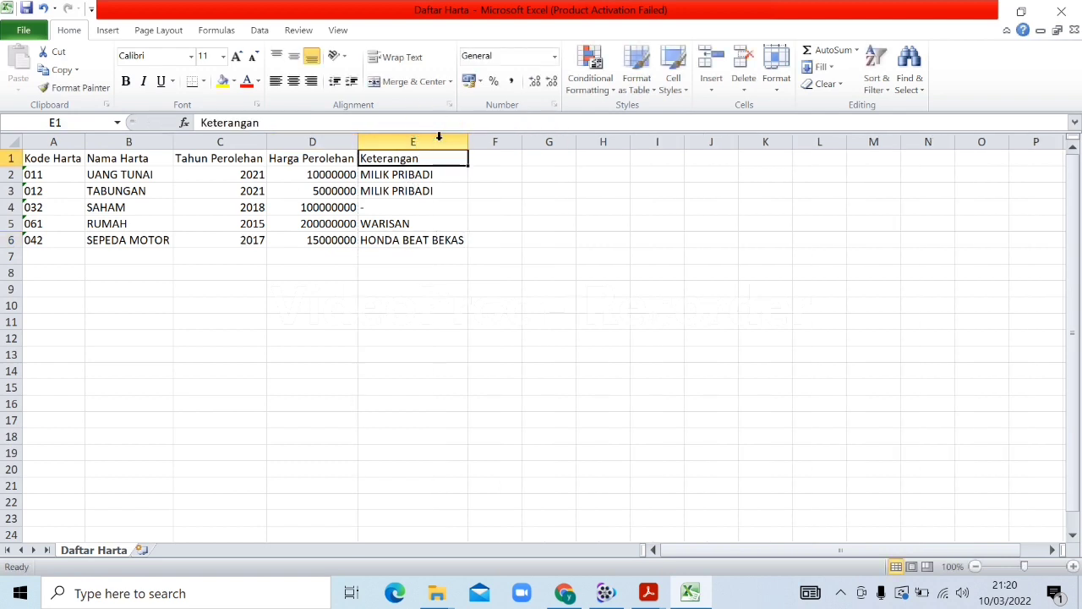
pyautogui.click(391, 304)
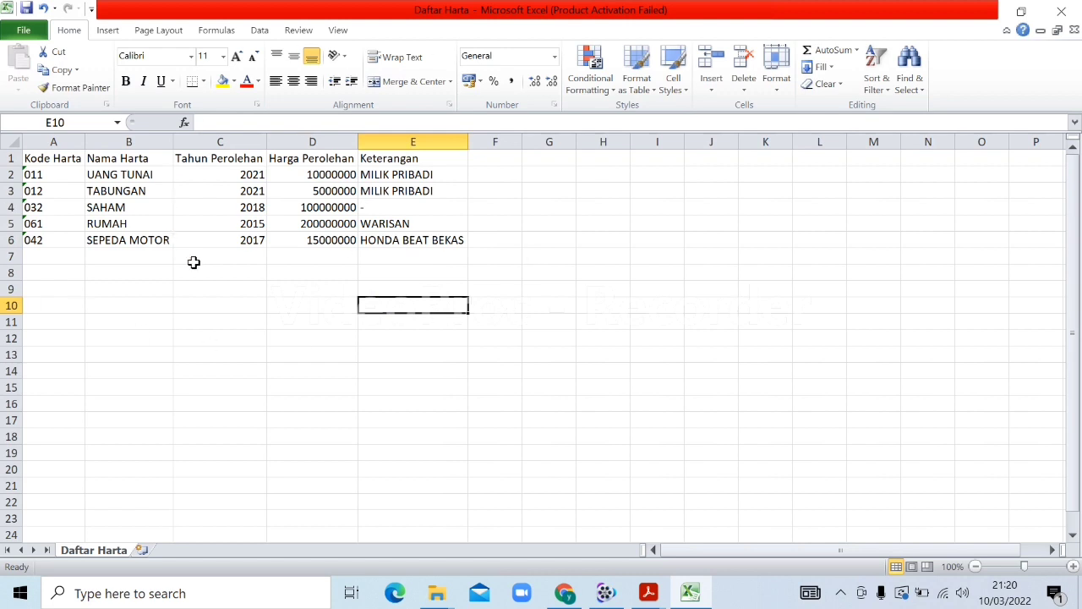
pyautogui.hotkey('ctrl', 's')
pyautogui.click(476, 346)
# Close Excel without saving and import the Daftar Harta file into the 1770-IV asset table
pyautogui.click(1062, 11)
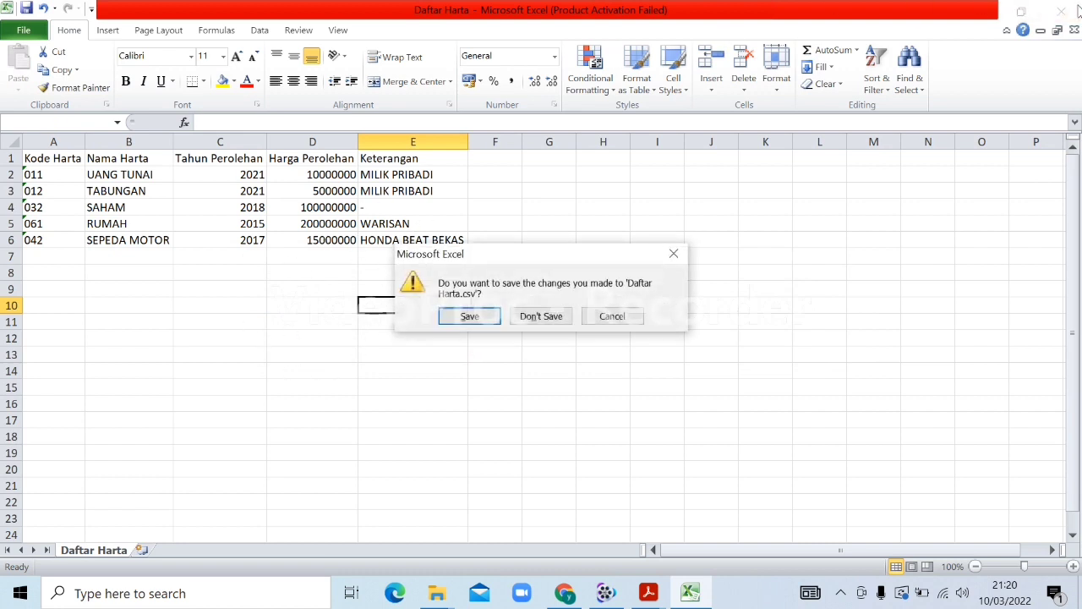
pyautogui.click(549, 318)
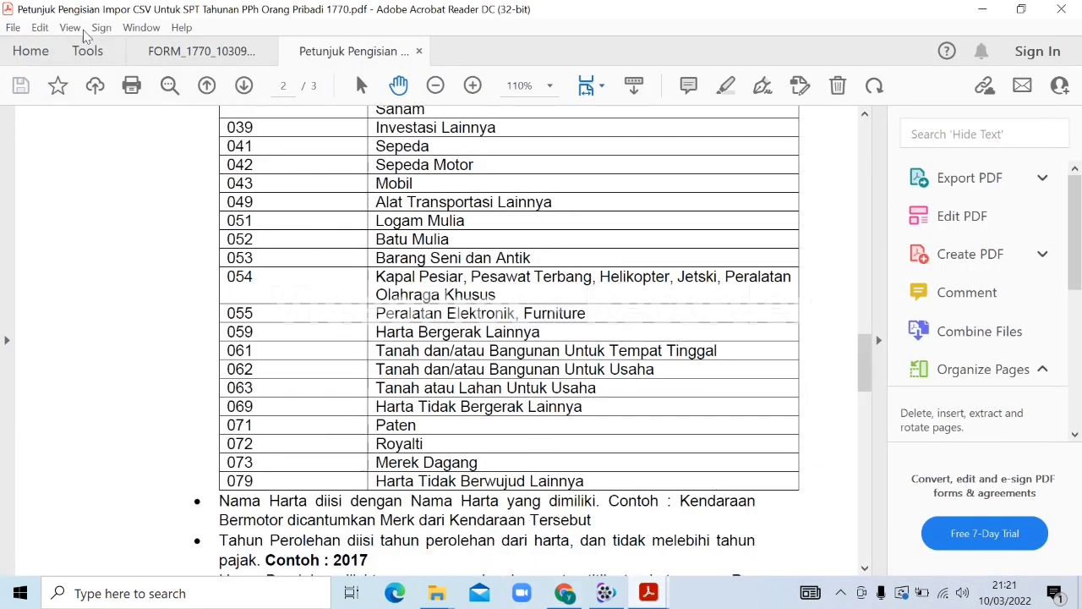
pyautogui.click(172, 49)
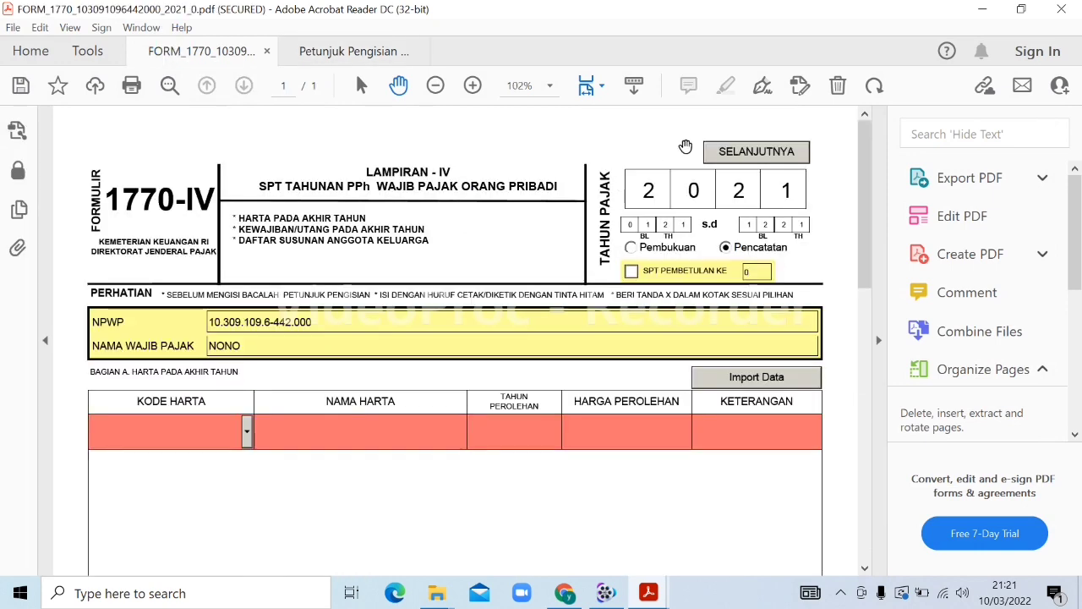
pyautogui.click(749, 378)
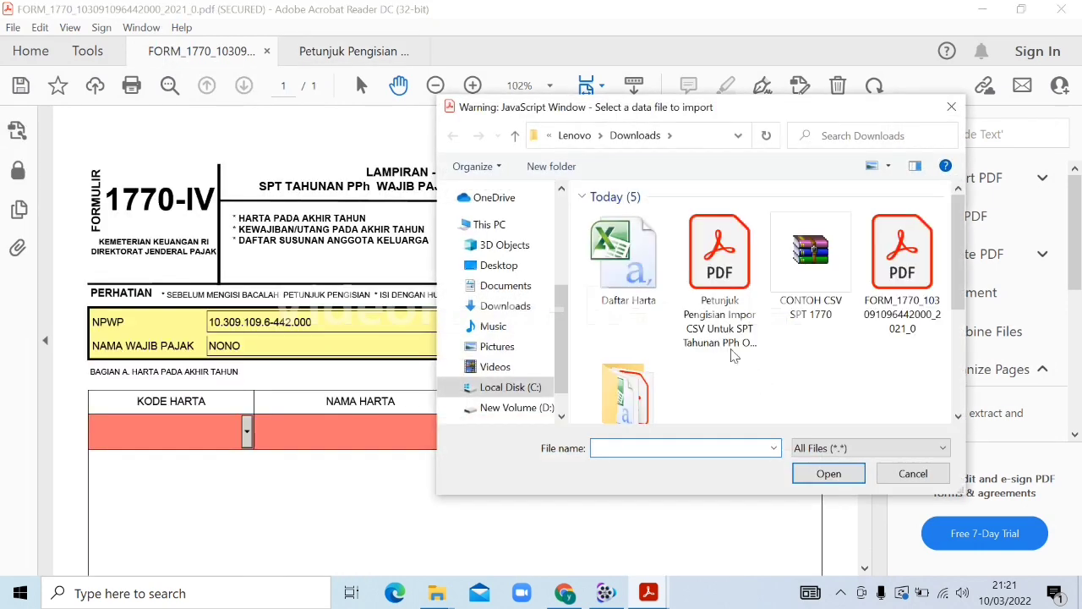
pyautogui.doubleClick(629, 258)
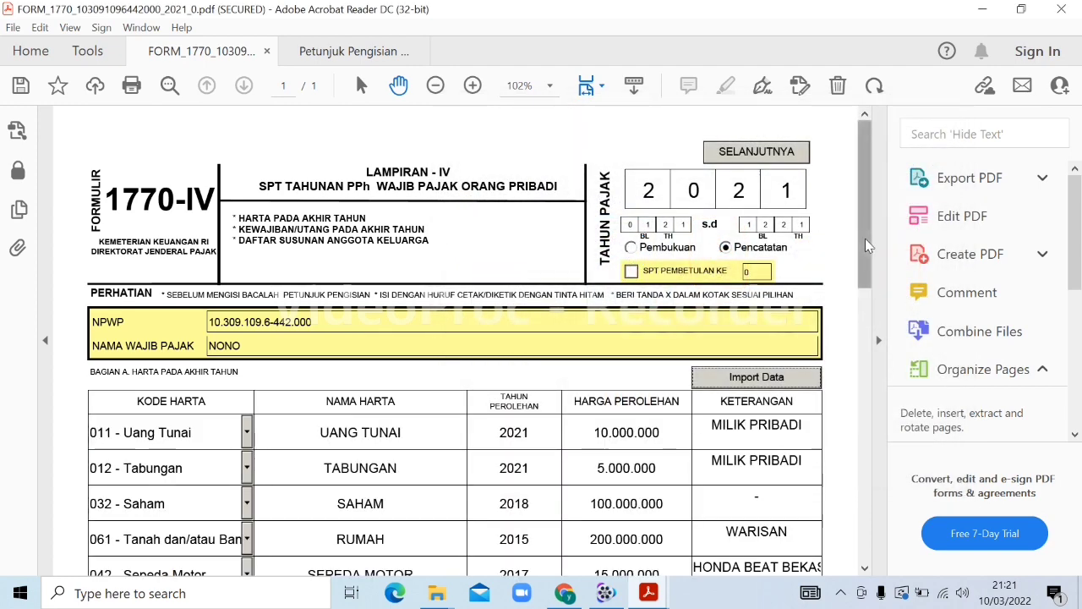
pyautogui.moveTo(864, 256); pyautogui.dragTo(865, 307)
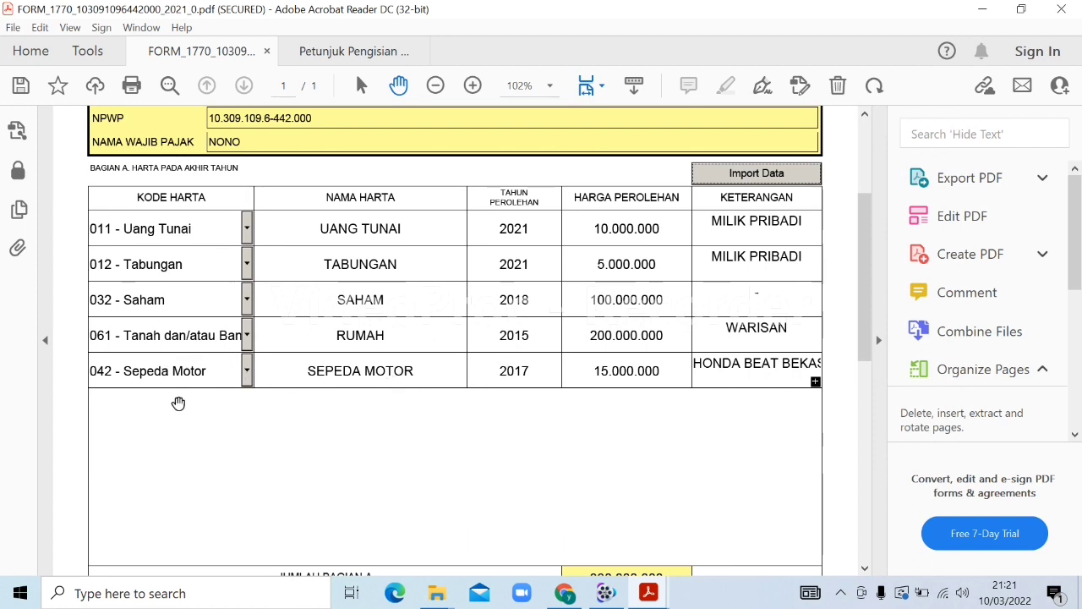
pyautogui.click(245, 374)
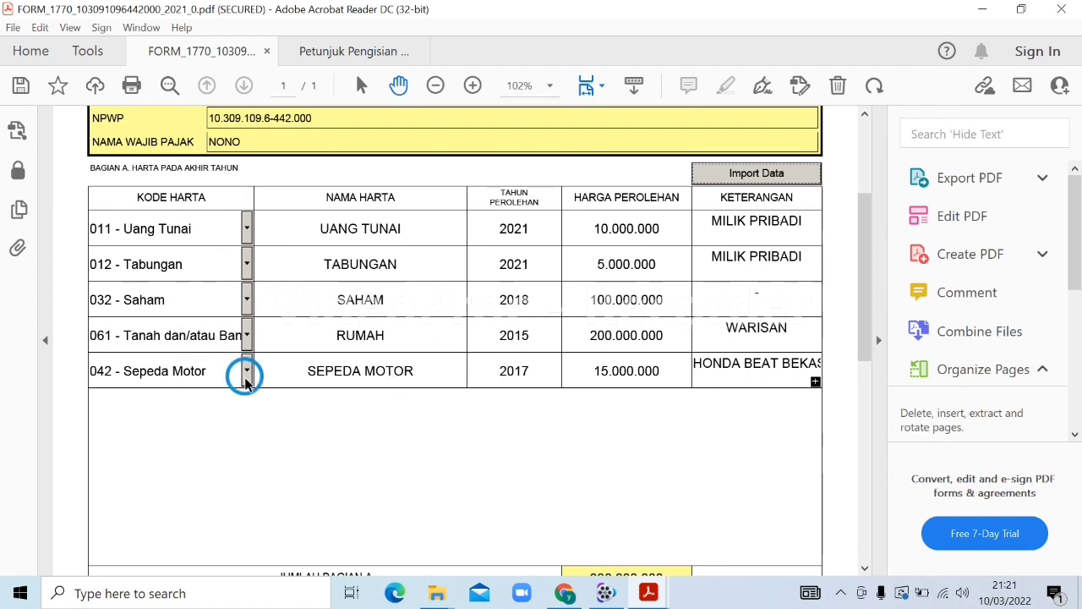
pyautogui.click(338, 498)
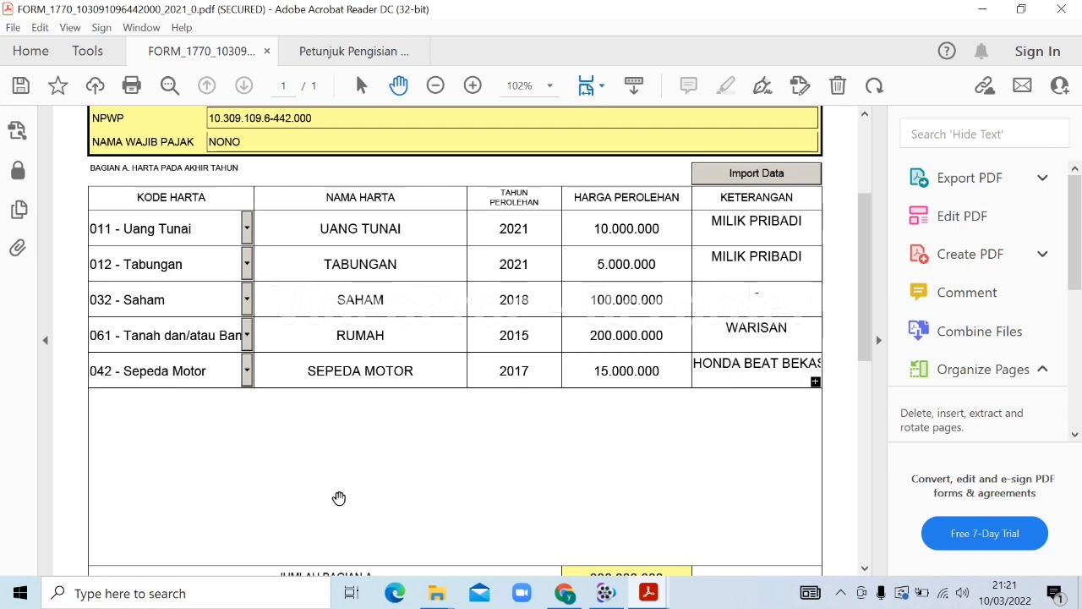
pyautogui.moveTo(870, 276); pyautogui.dragTo(863, 403)
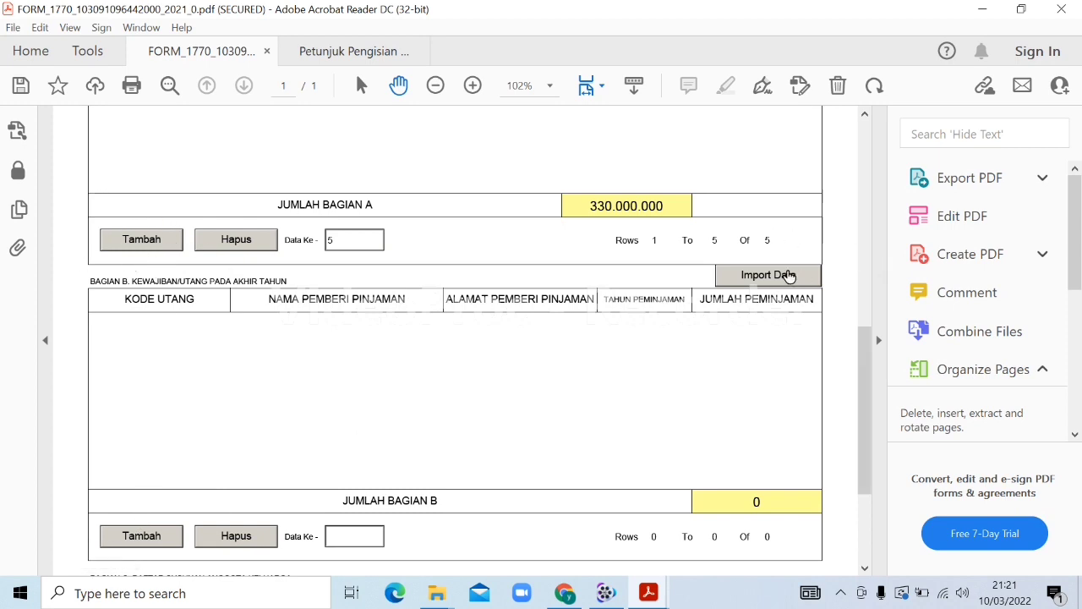
# Add a Bagian B debt row 101, BANK BRI, CIAMIS, 2021, 10.000.000, then delete it
pyautogui.click(141, 536)
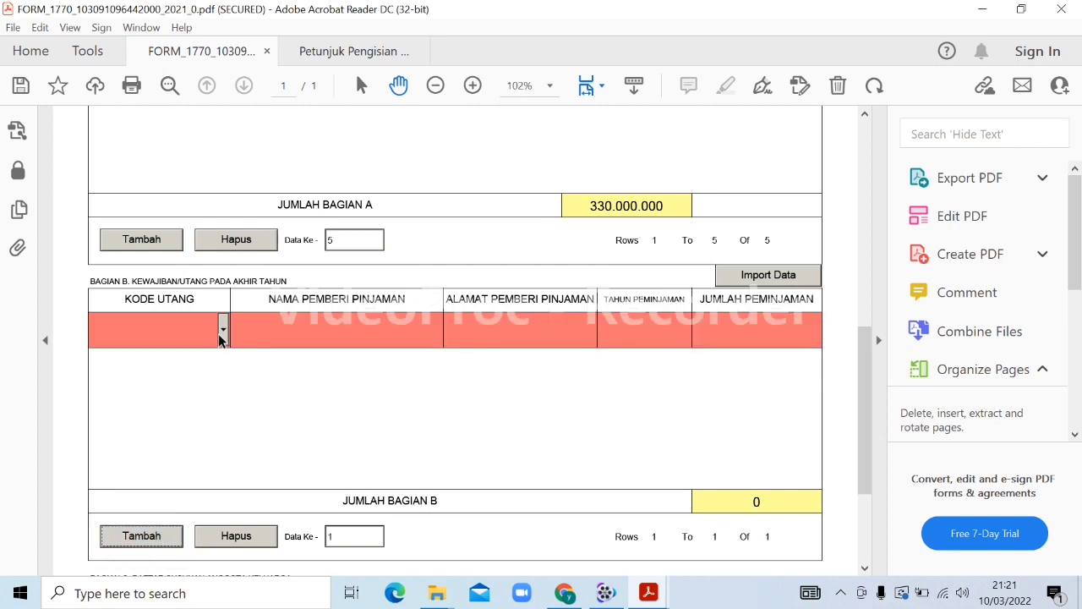
pyautogui.click(222, 333)
pyautogui.click(205, 359)
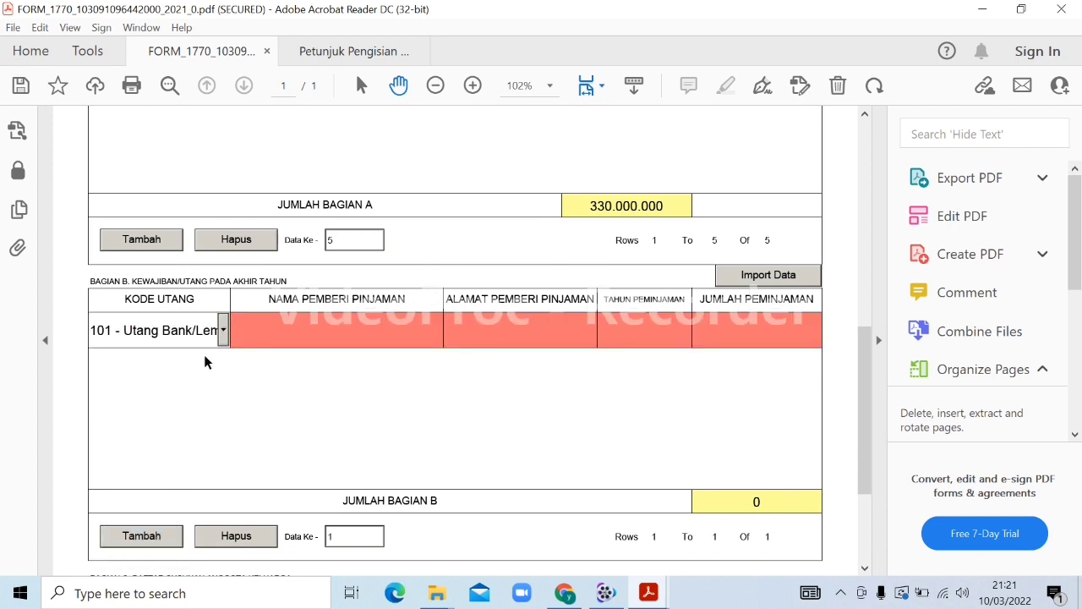
pyautogui.click(300, 338)
pyautogui.write('BANK BRI')
pyautogui.press('Tab')
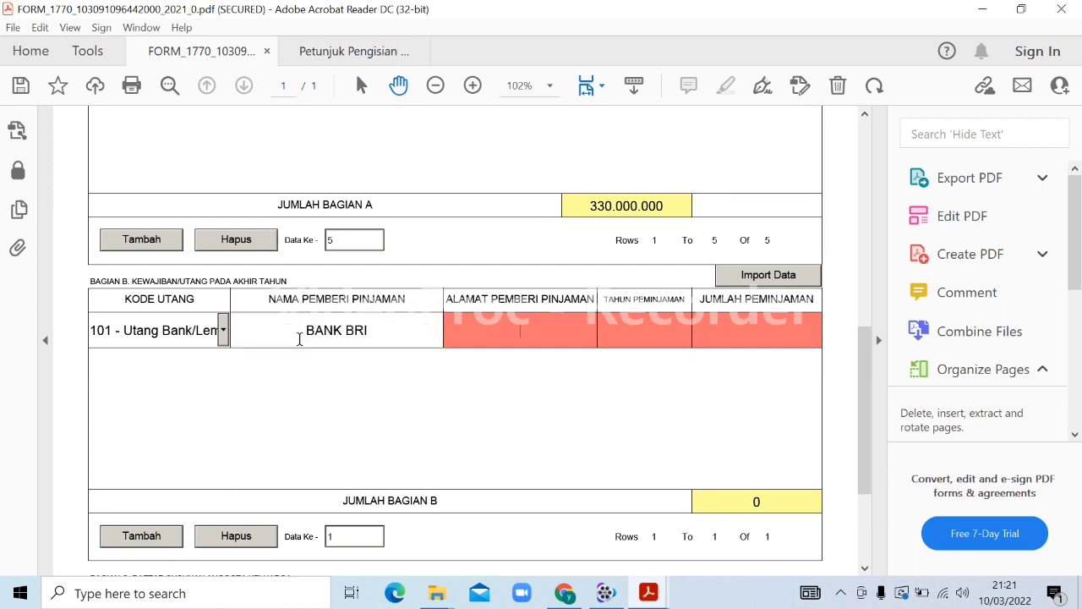
pyautogui.write('CIAMIS')
pyautogui.press('Tab')
pyautogui.write('202')
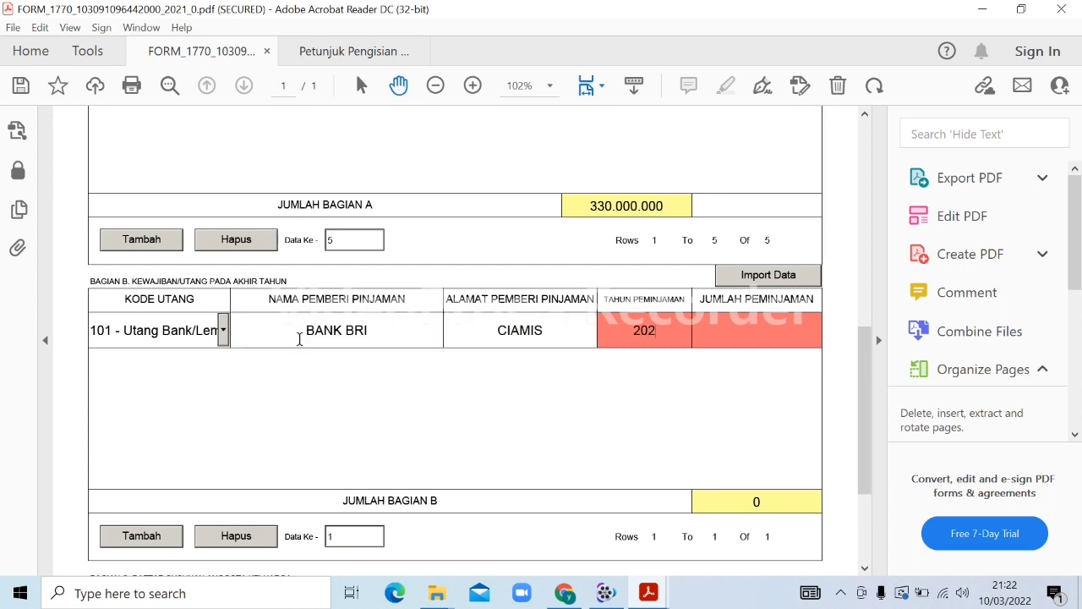
pyautogui.write('1')
pyautogui.press('Tab')
pyautogui.write('10.0')
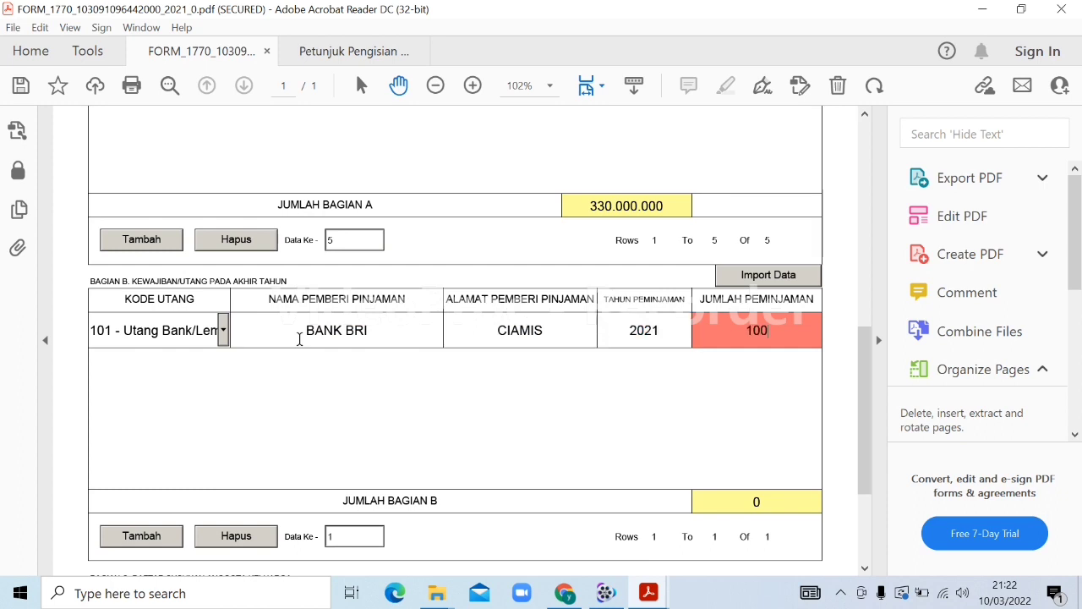
pyautogui.write('00.000')
pyautogui.press('Tab')
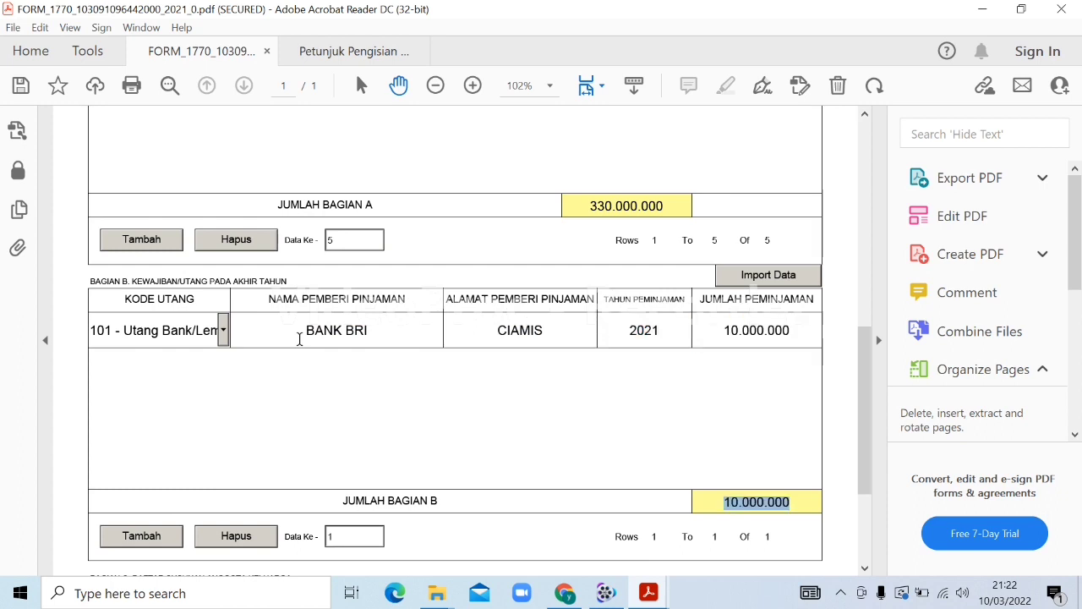
pyautogui.click(235, 535)
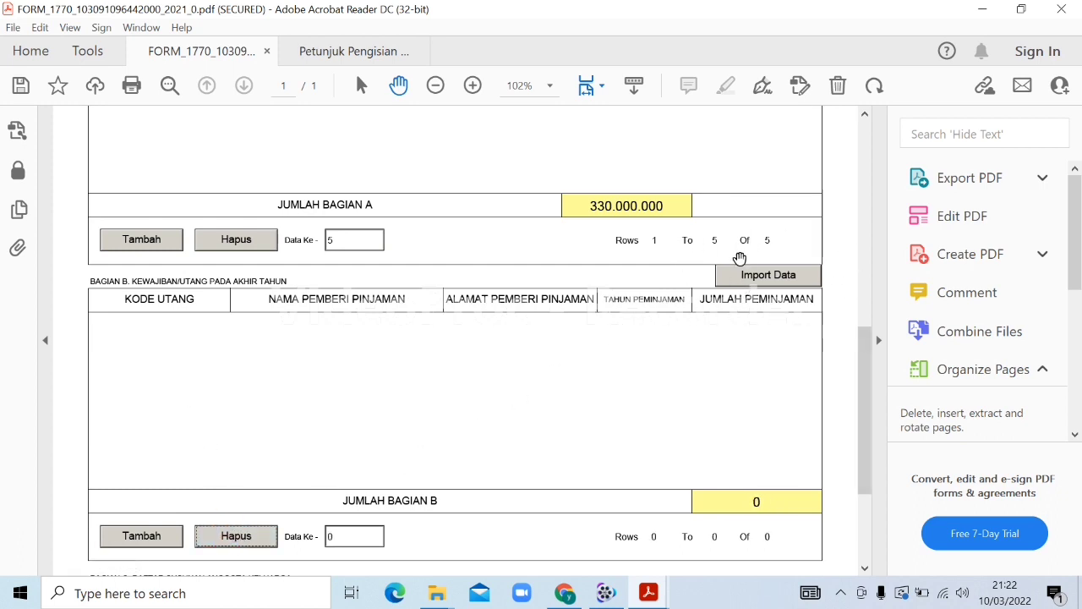
# Open Daftar Utang from Downloads, dismiss the activation notice, and return to the Petunjuk Pengisian PDF
pyautogui.moveTo(438, 592)
pyautogui.click(503, 539)
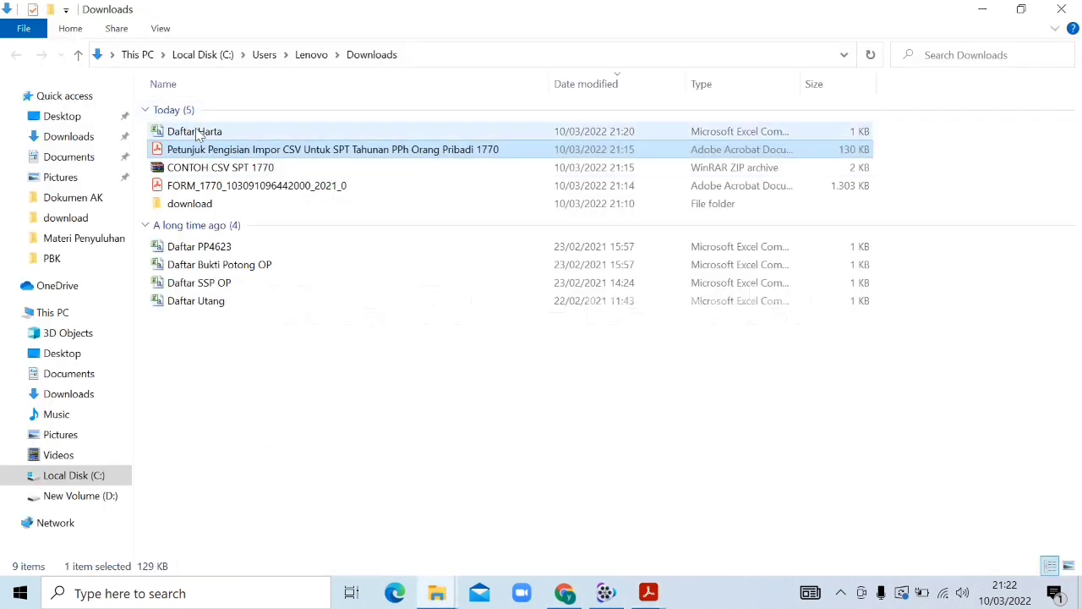
pyautogui.click(204, 308)
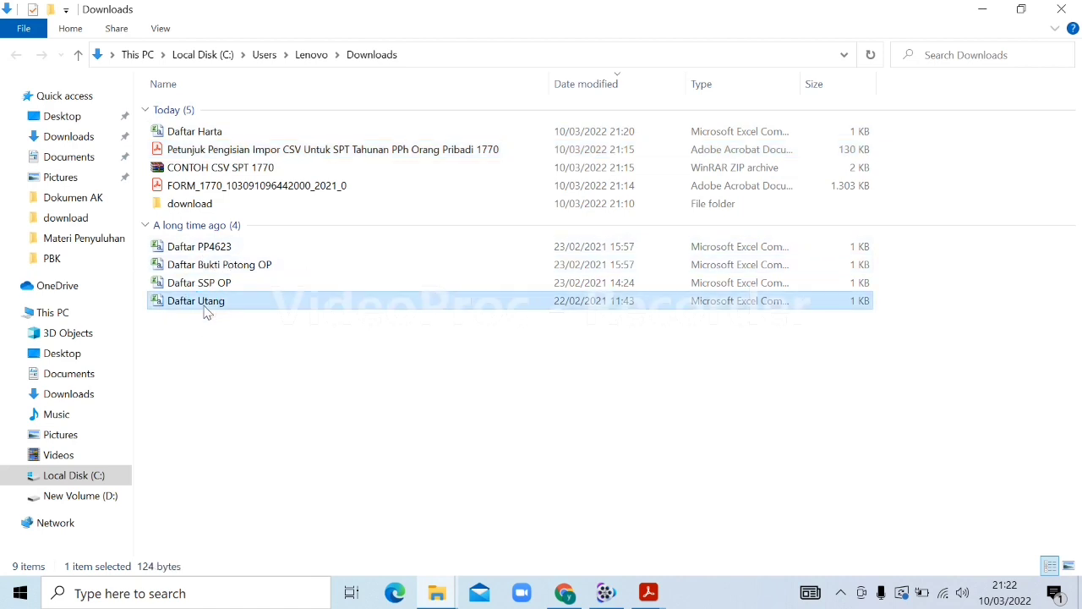
pyautogui.doubleClick(204, 308)
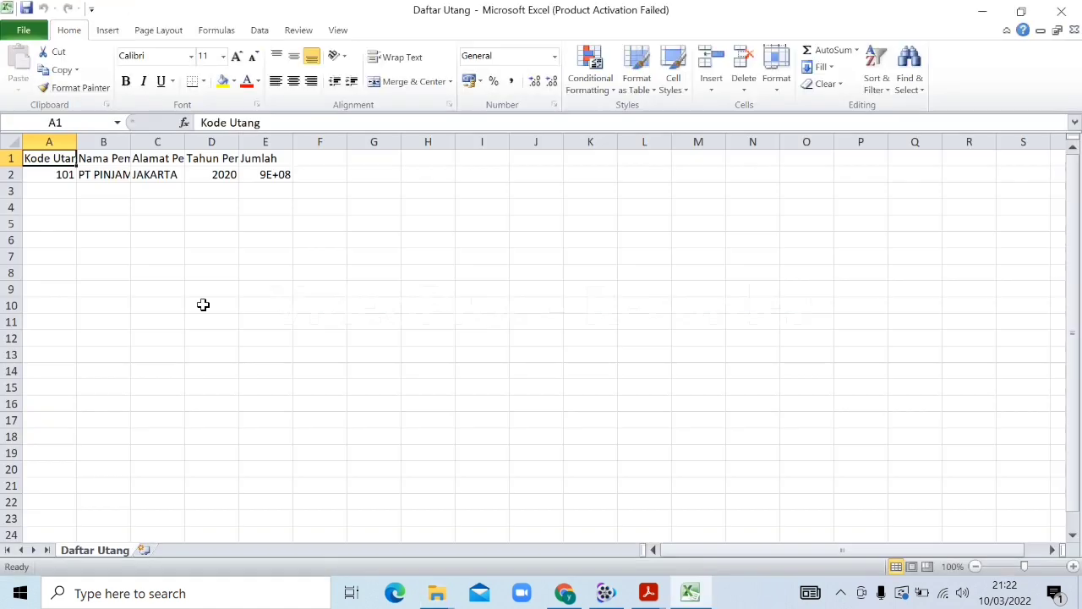
pyautogui.click(56, 175)
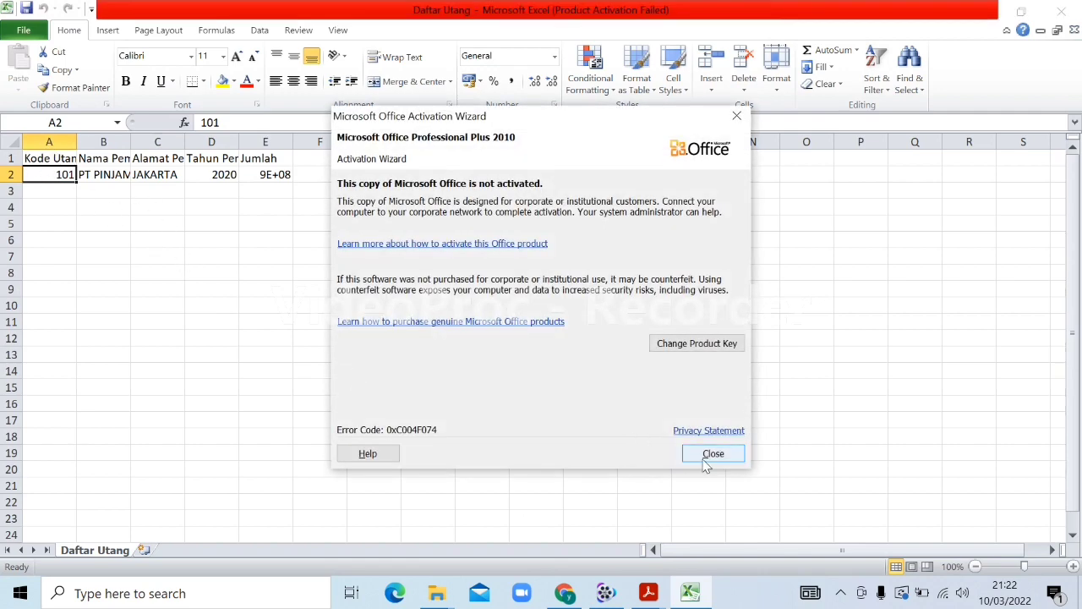
pyautogui.click(702, 455)
pyautogui.click(649, 592)
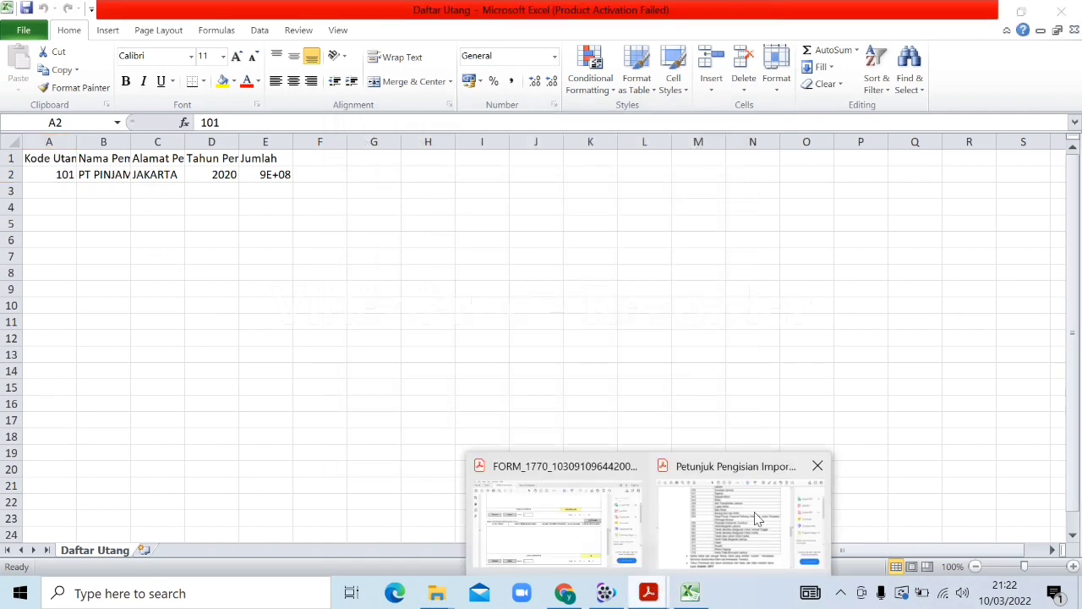
pyautogui.click(758, 519)
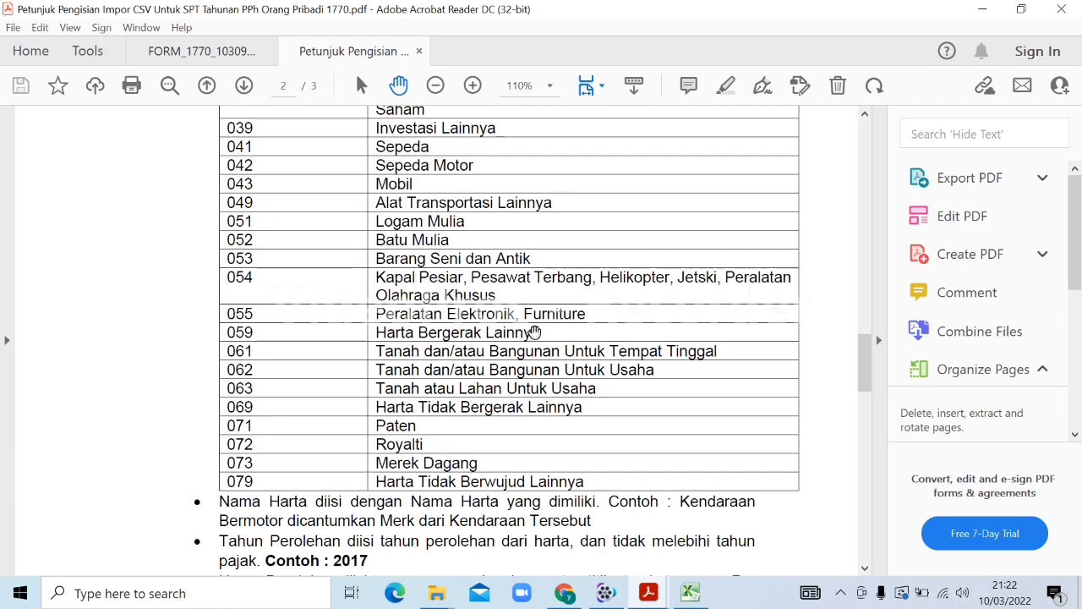
# Scroll the guide to section D Lampiran Daftar Utang on page 3, then return to Excel
pyautogui.scroll(2, 535, 331)
pyautogui.scroll(15, 535, 331)
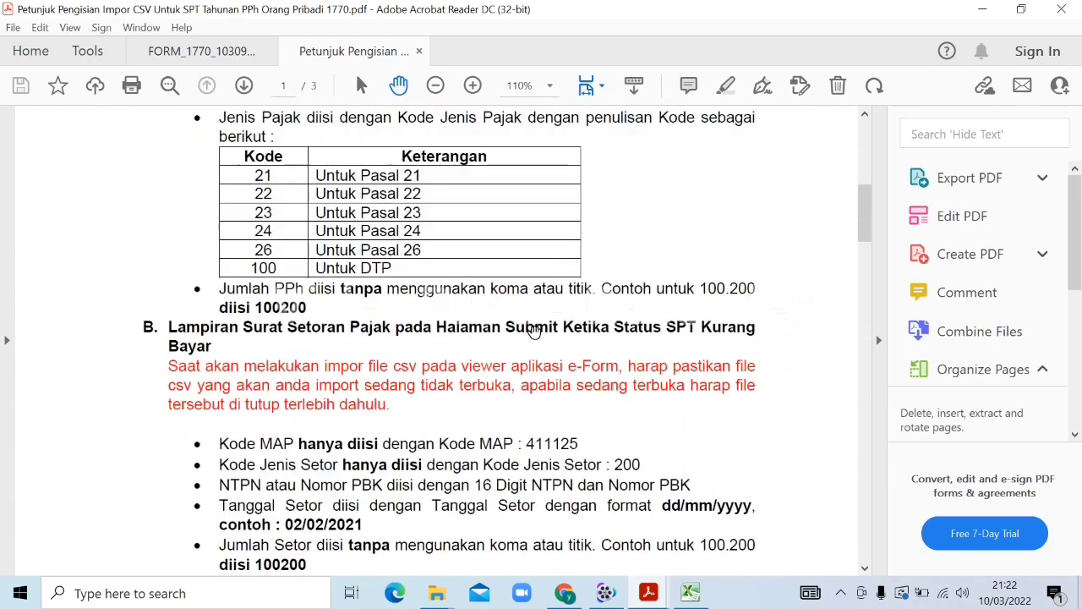
pyautogui.scroll(-8, 572, 317)
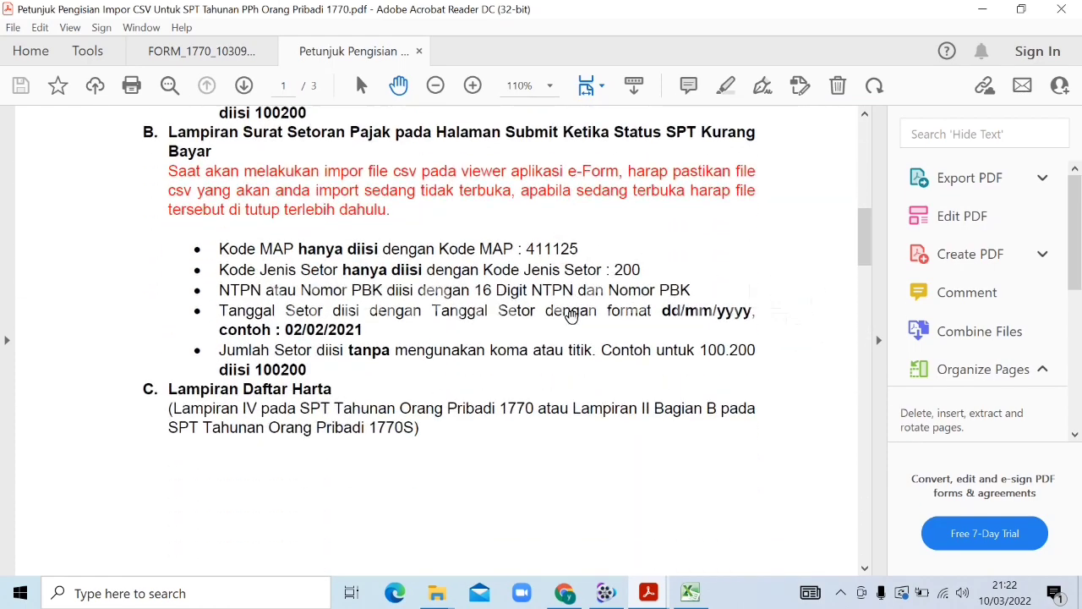
pyautogui.scroll(-15, 572, 318)
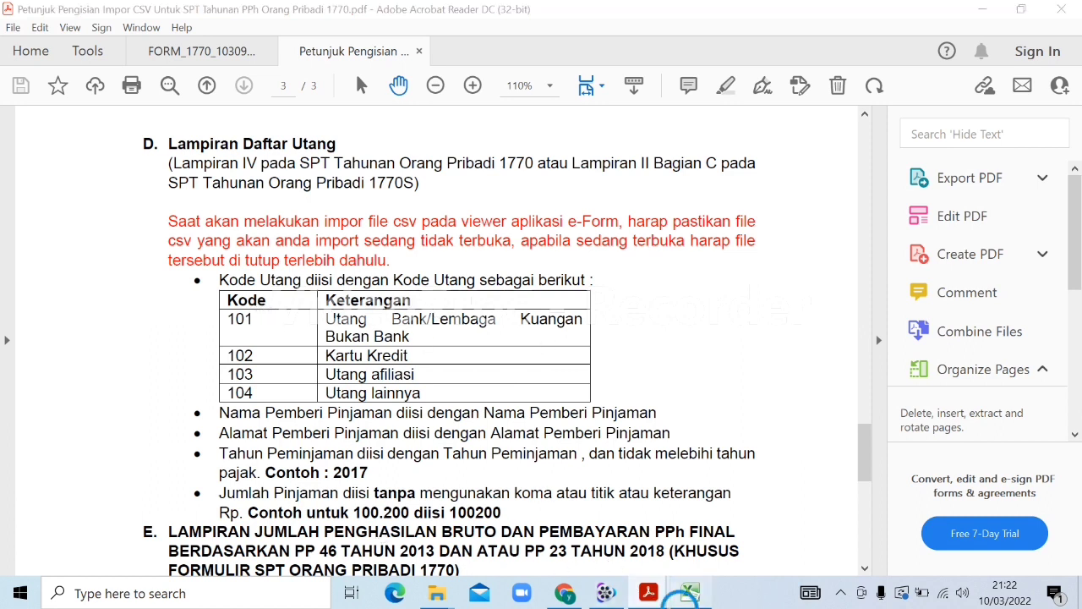
pyautogui.click(688, 596)
# Autofit columns A through E of the Daftar Utang sheet
pyautogui.click(114, 176)
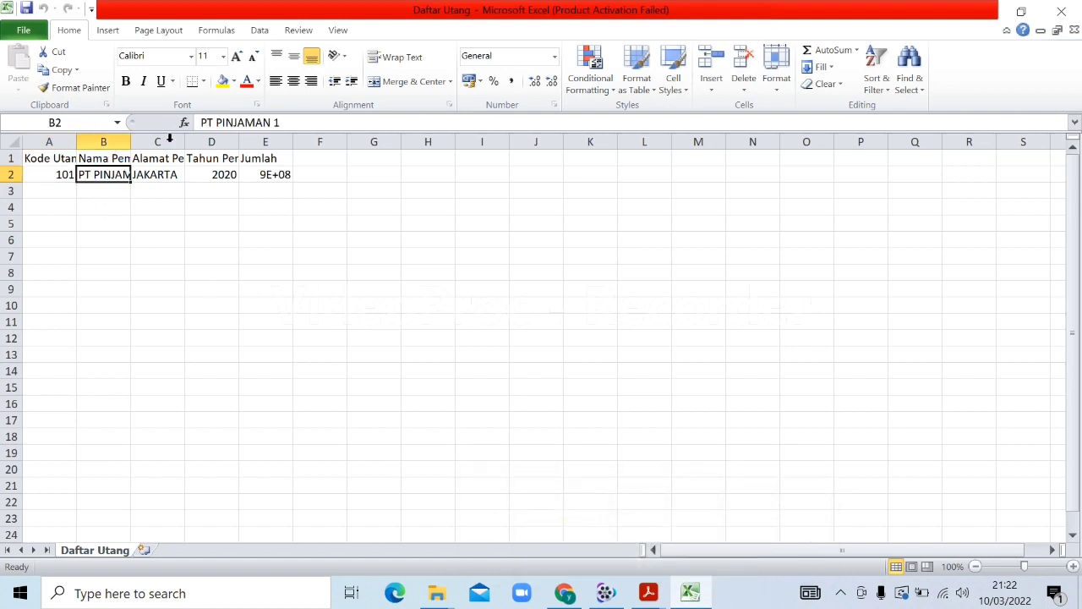
pyautogui.click(202, 123)
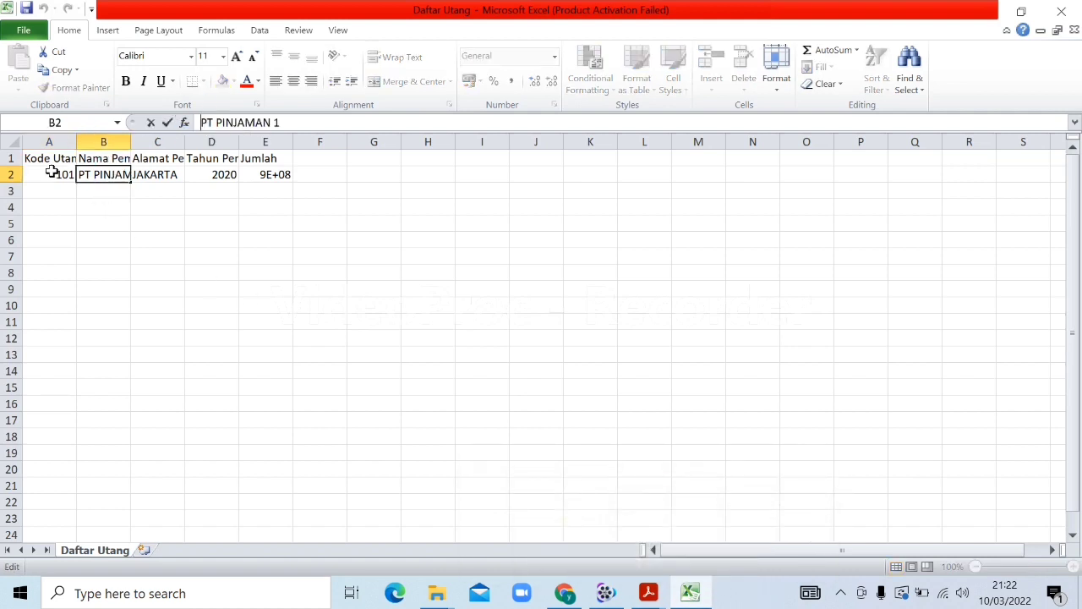
pyautogui.doubleClick(77, 137)
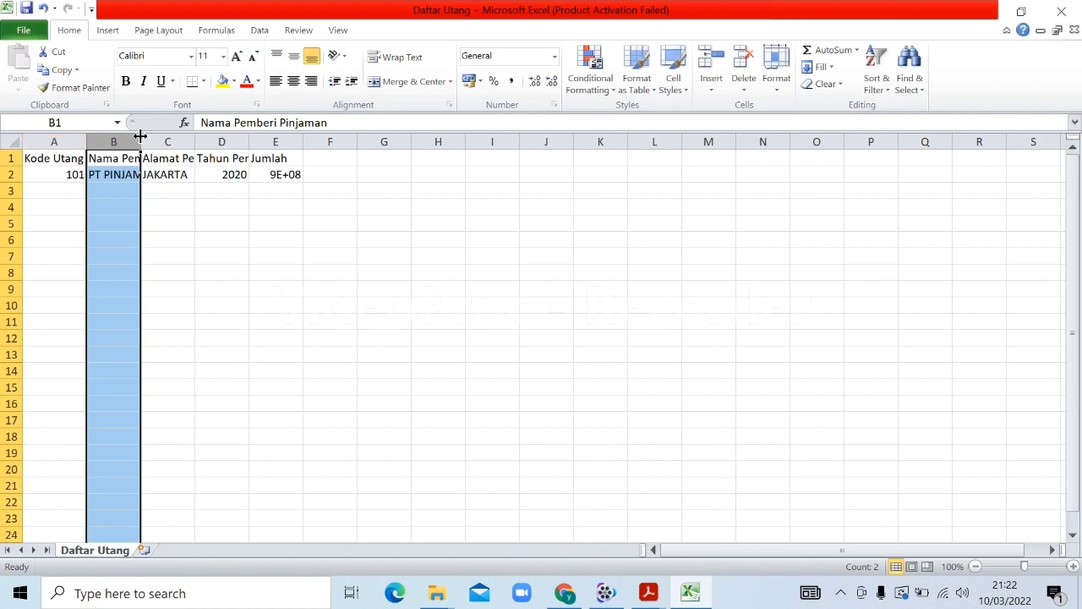
pyautogui.doubleClick(141, 137)
pyautogui.doubleClick(273, 137)
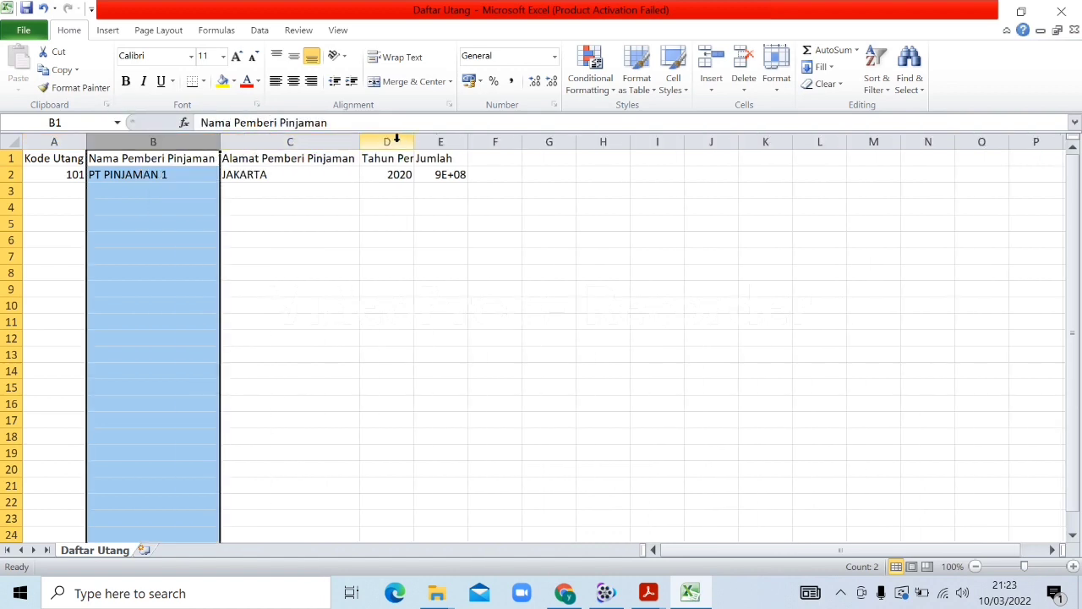
pyautogui.doubleClick(413, 141)
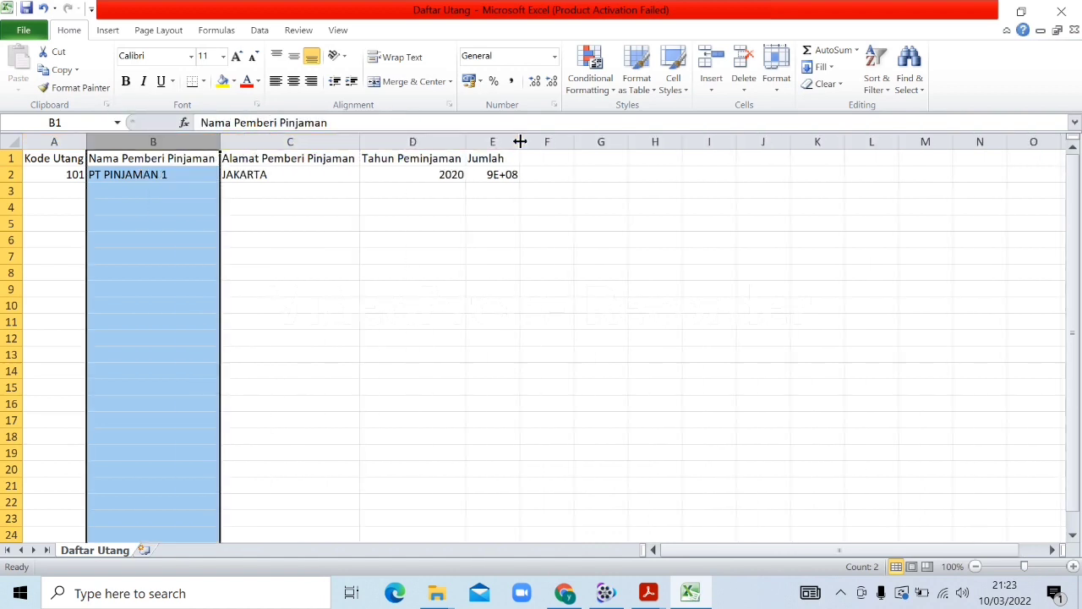
pyautogui.doubleClick(520, 141)
# Change row 2 to BANK BRI, TASIKMALAYA, 2021, 10000000
pyautogui.click(150, 173)
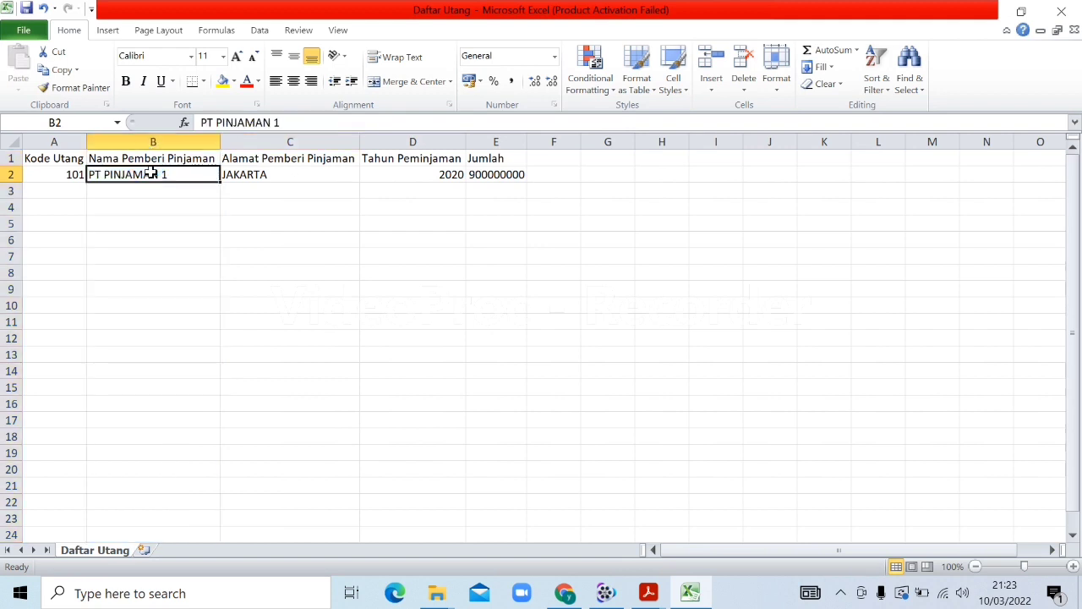
pyautogui.write('BANK BRI')
pyautogui.press('Tab')
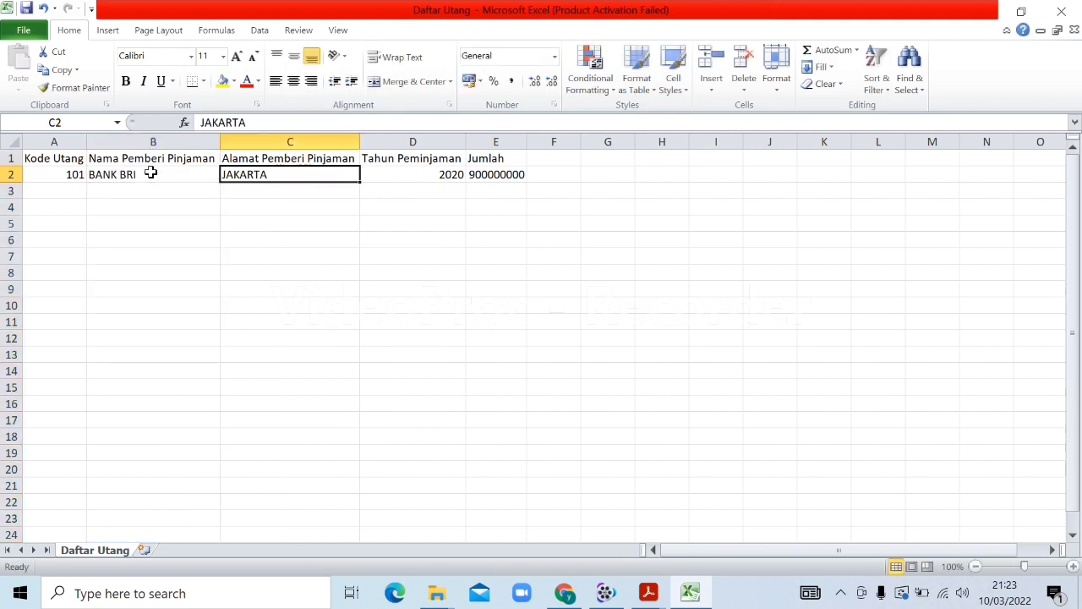
pyautogui.write('CI')
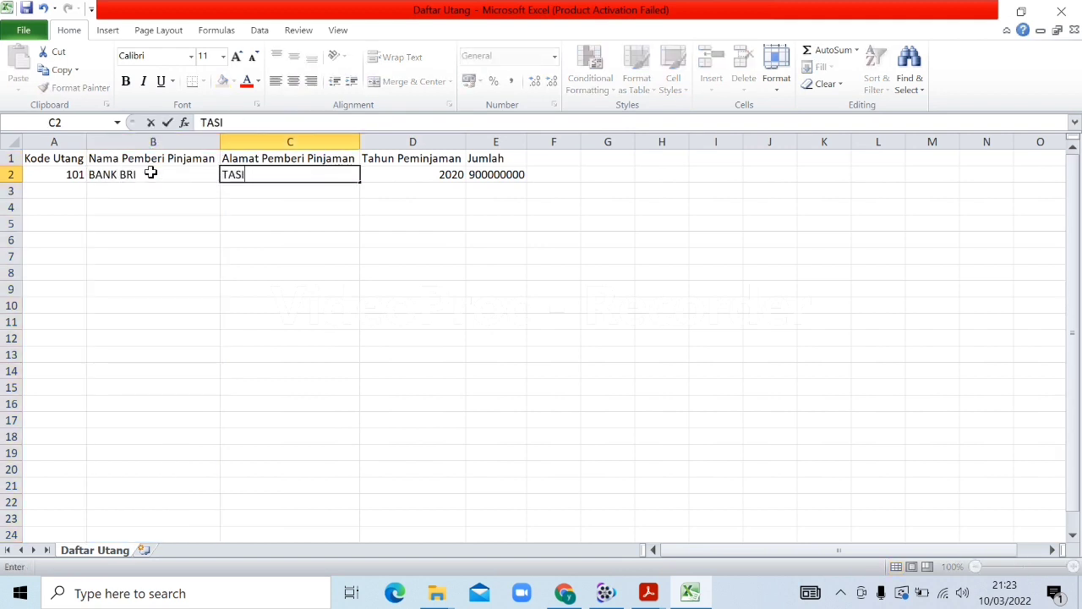
pyautogui.write('MALAHAYA')
pyautogui.press('Tab')
pyautogui.write('2021')
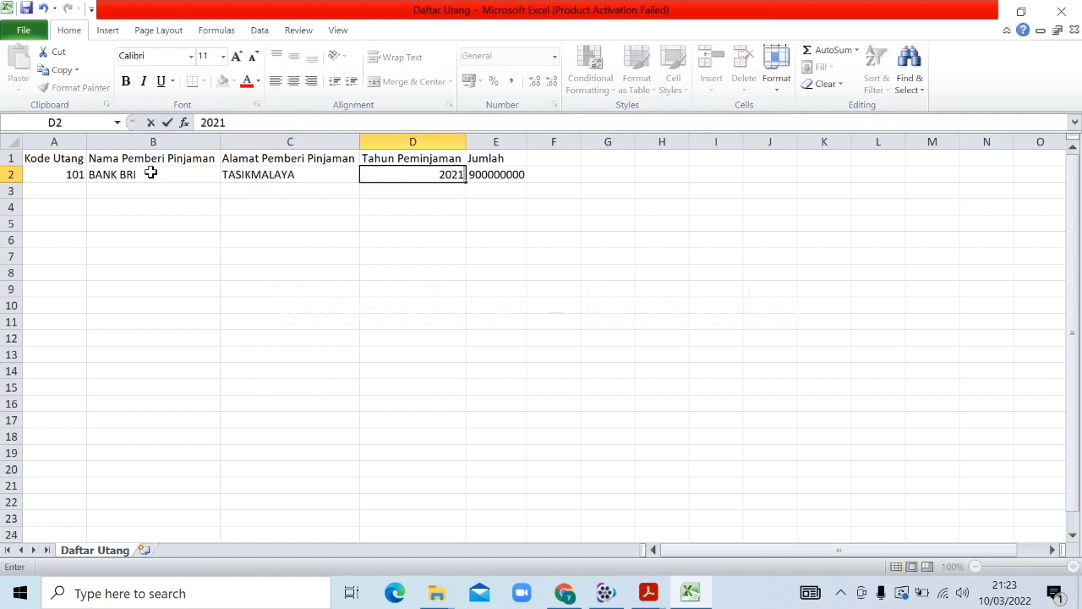
pyautogui.press('Tab')
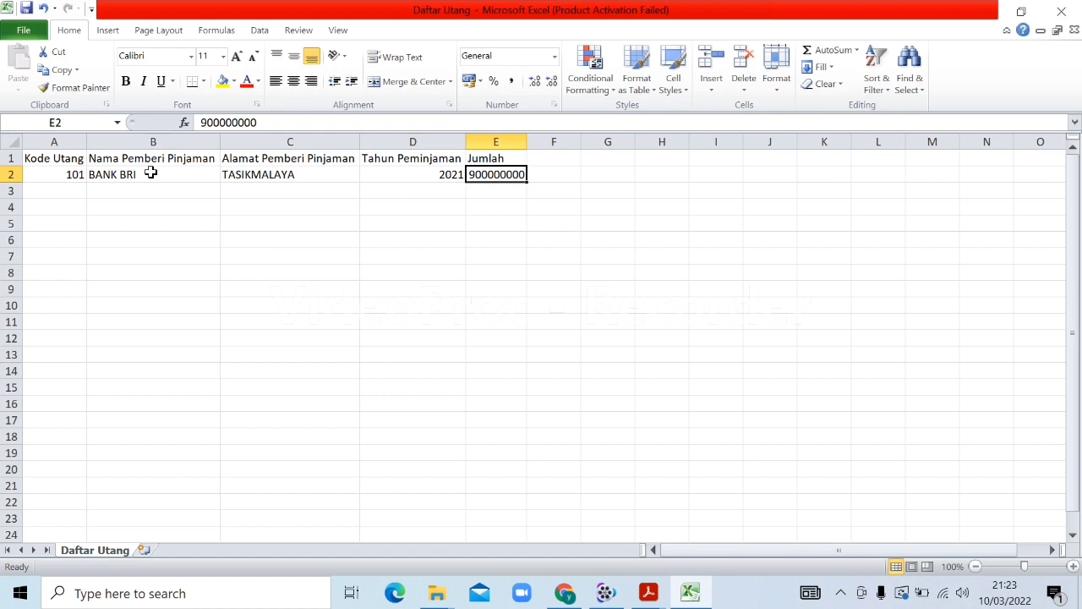
pyautogui.write('10')
pyautogui.press('Tab')
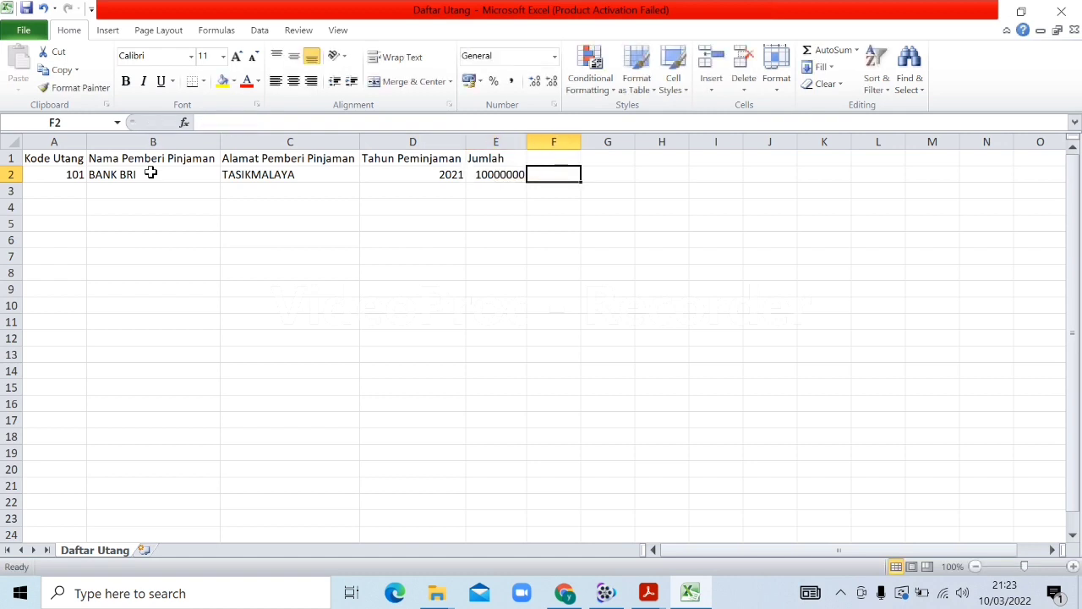
# Check the debt codes in the Petunjuk Pengisian guide before filling row 3
pyautogui.click(58, 191)
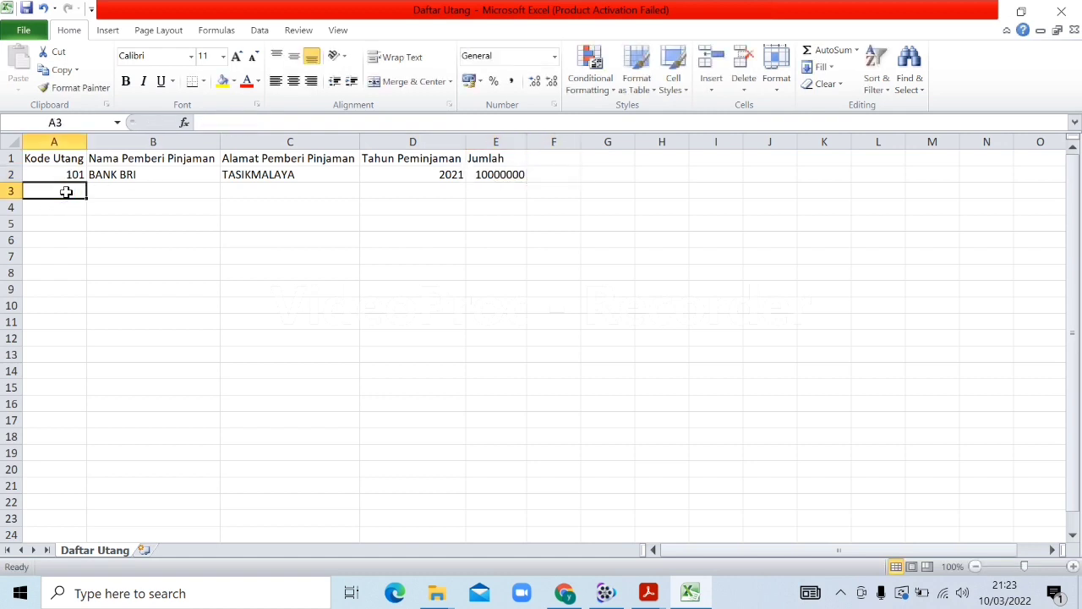
pyautogui.moveTo(647, 592)
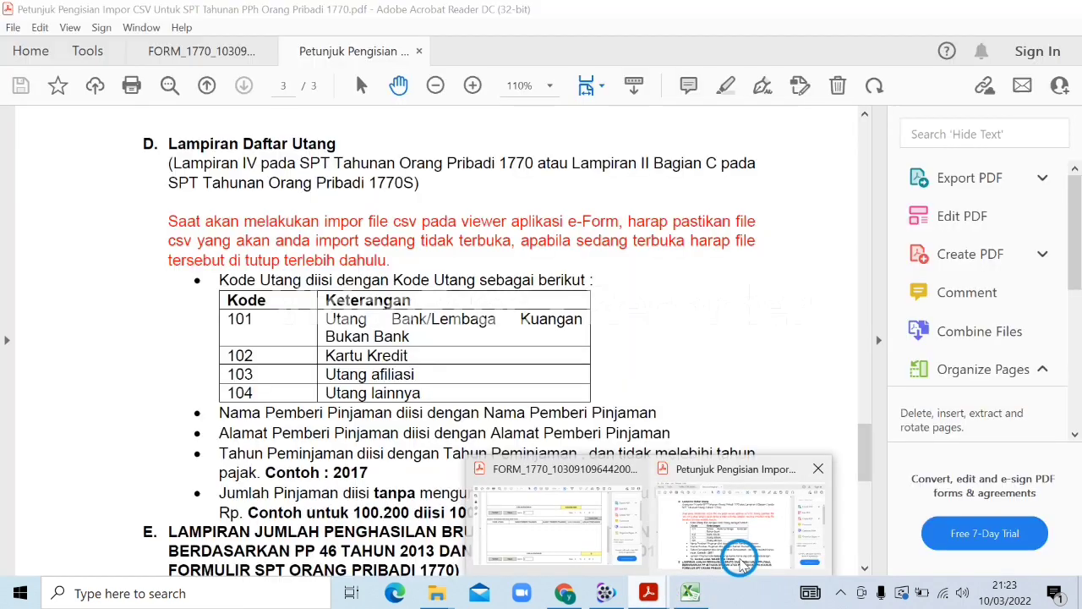
pyautogui.click(737, 565)
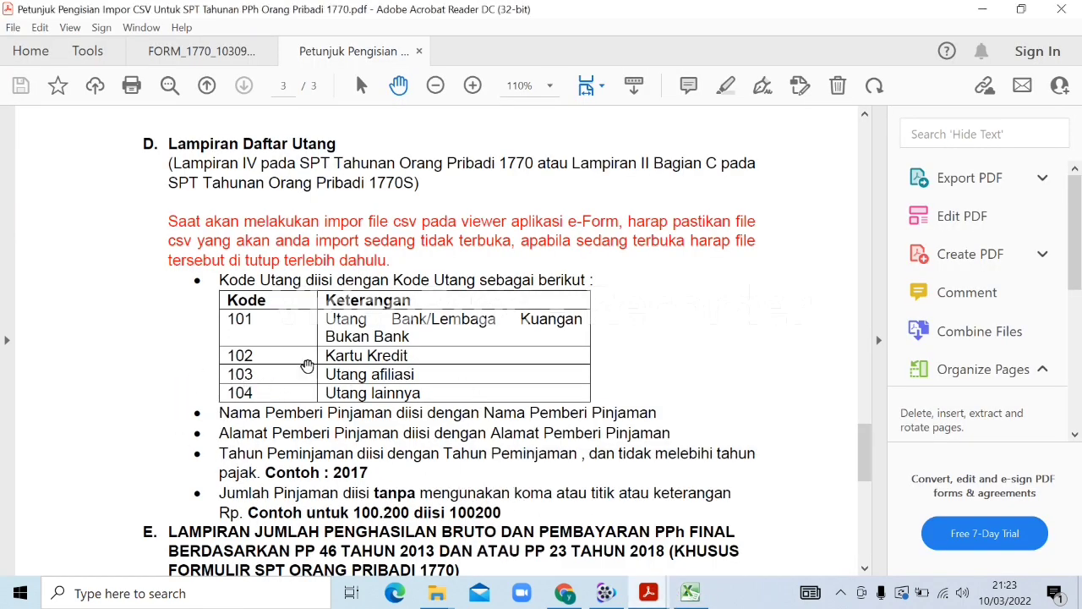
pyautogui.click(690, 595)
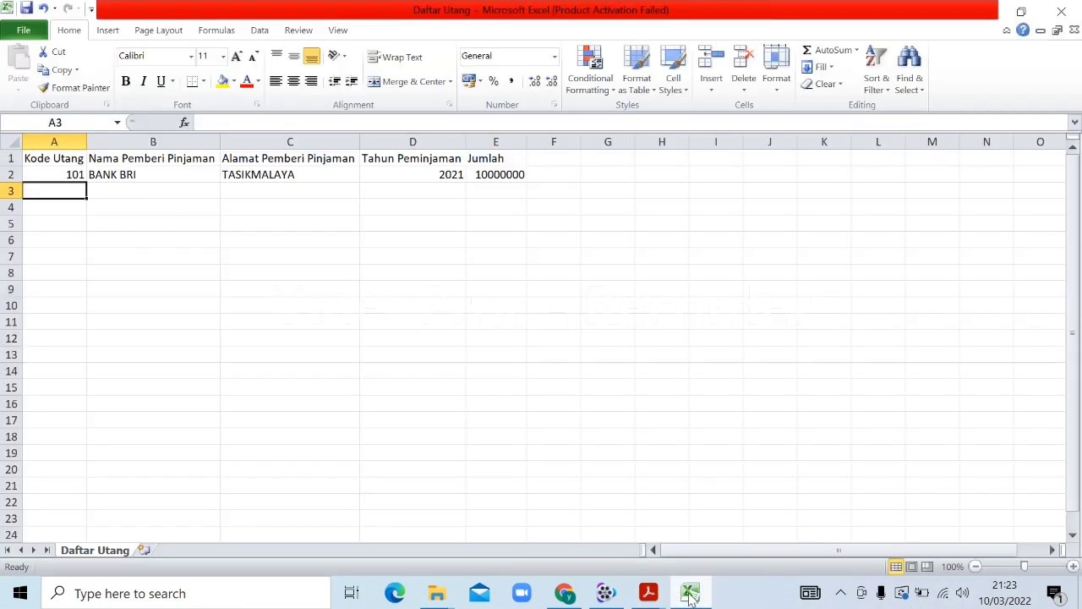
# Fill row 3 with code 104, the cousin lender's name, BANDUNG, 2021, 1000000
pyautogui.write('104')
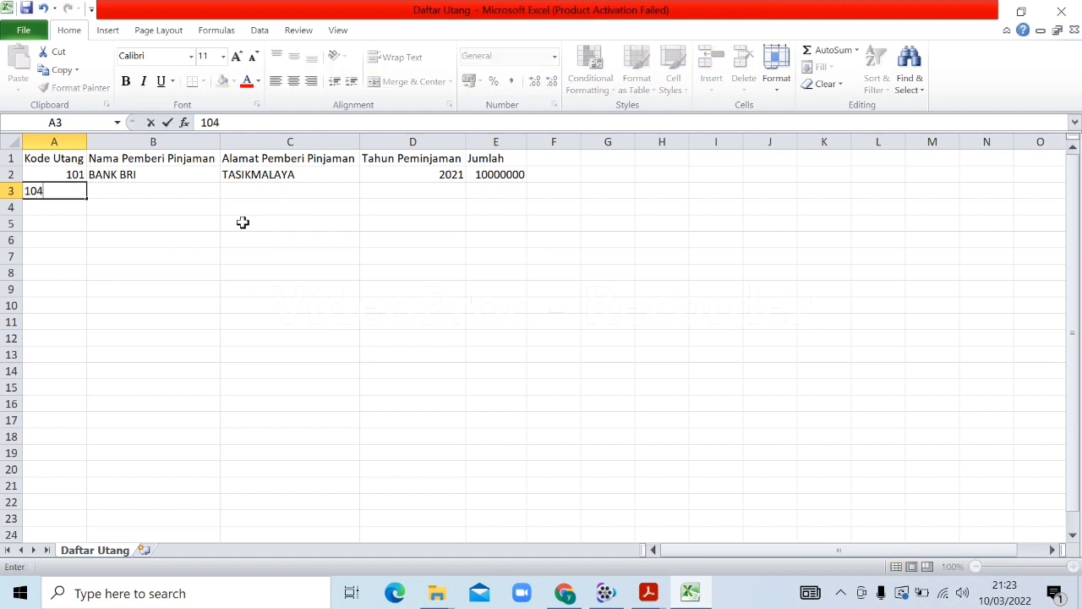
pyautogui.press('Tab')
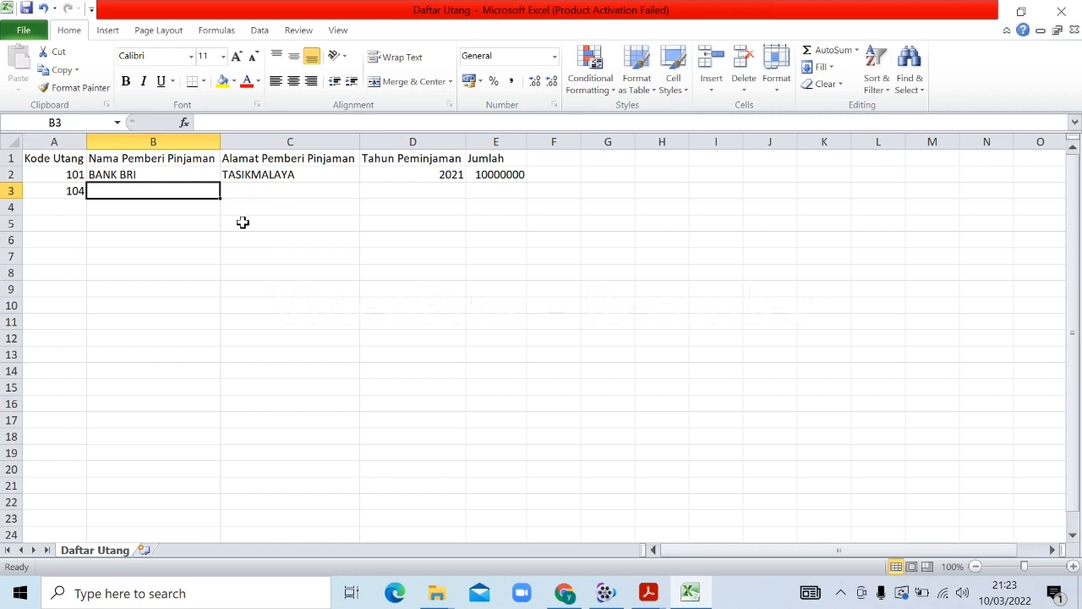
pyautogui.write('TORIQ (SEP')
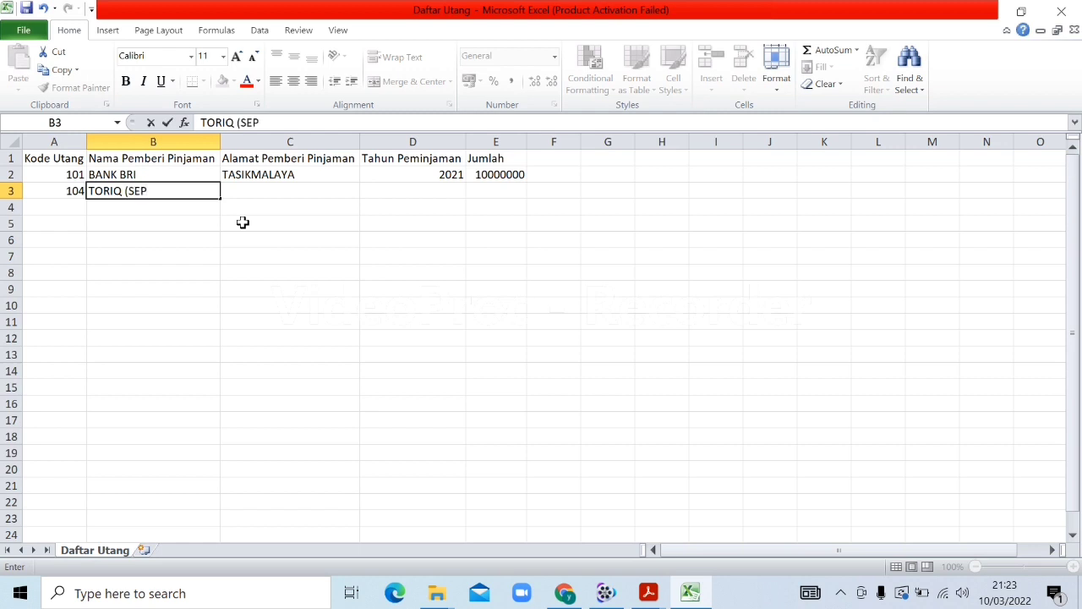
pyautogui.write(')')
pyautogui.press('Tab')
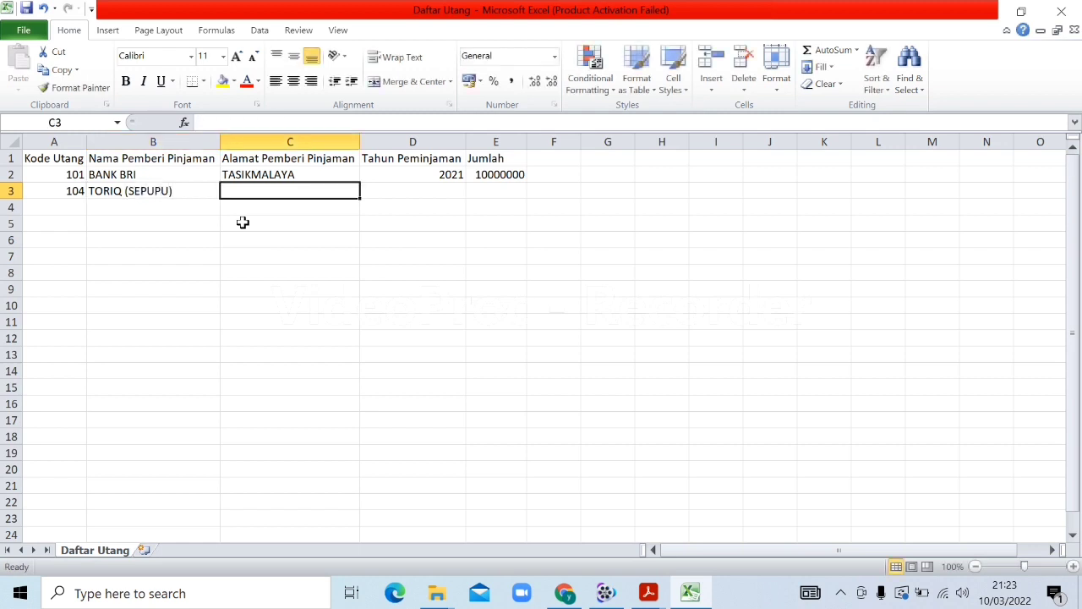
pyautogui.write('BANDUNG')
pyautogui.press('Tab')
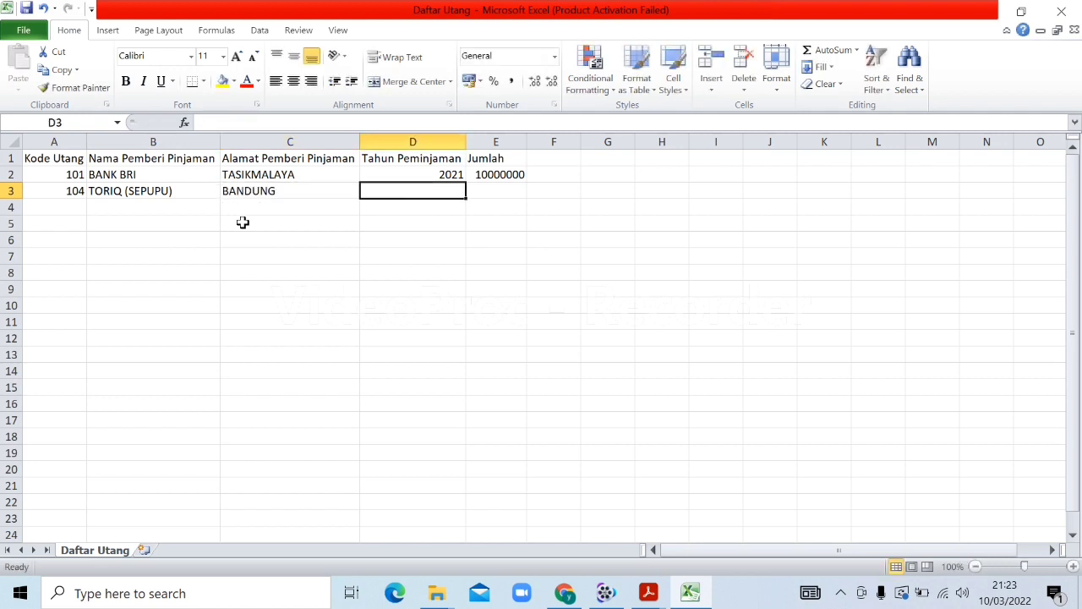
pyautogui.write('2021')
pyautogui.press('Tab')
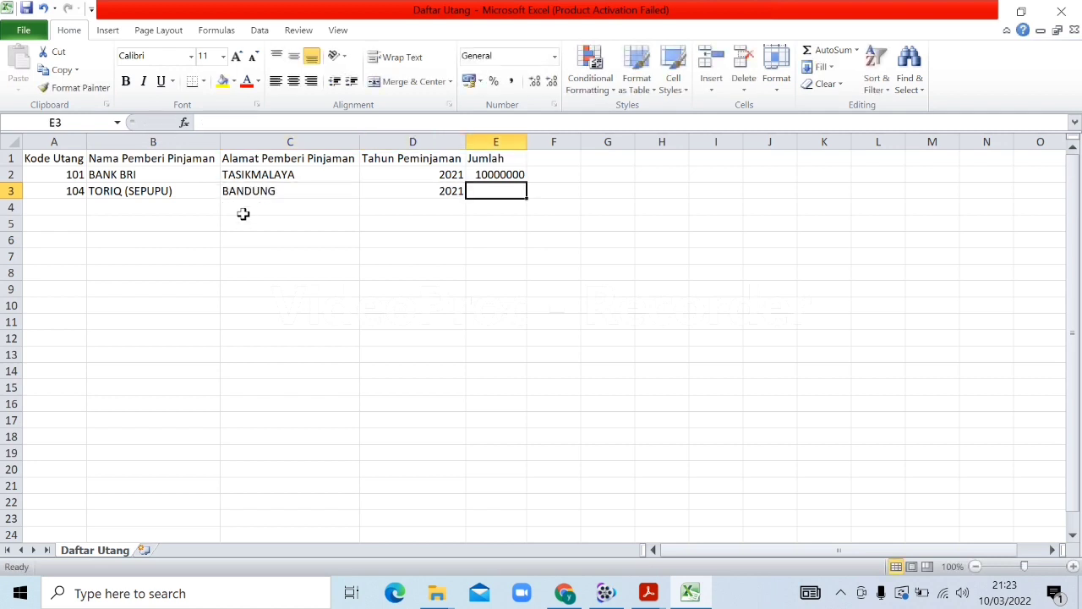
pyautogui.write('1000000')
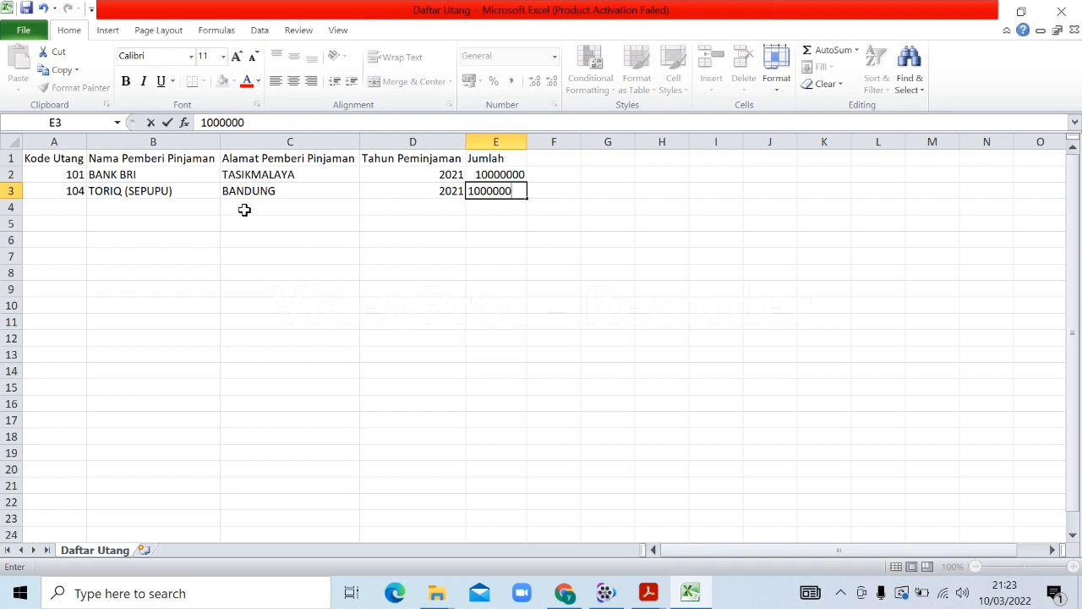
pyautogui.press('Return')
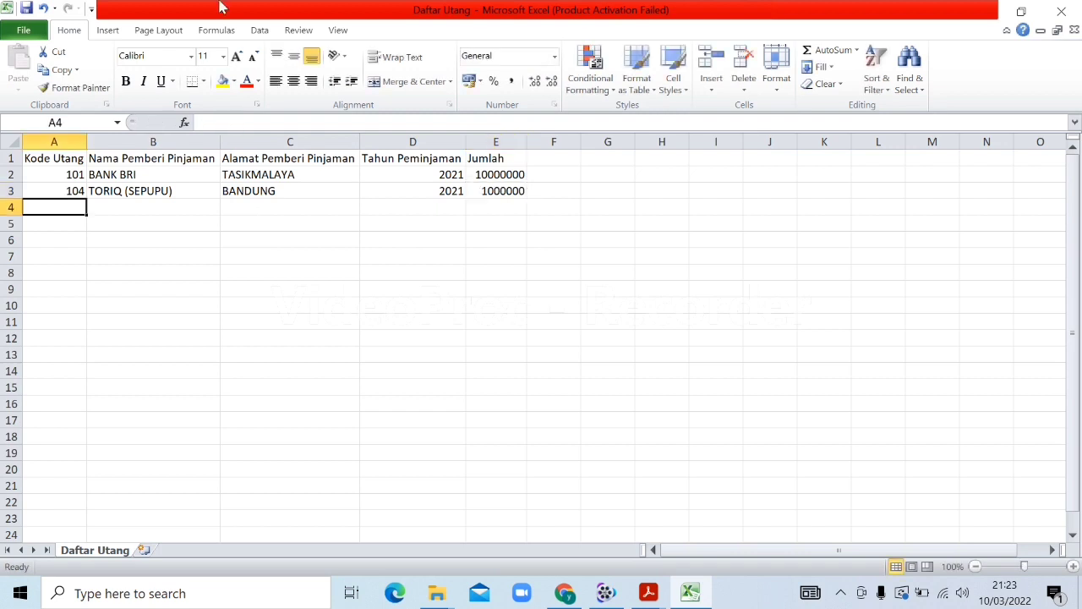
# Save Daftar Utang in CSV format, then close Excel without saving further changes
pyautogui.hotkey('ctrl', 's')
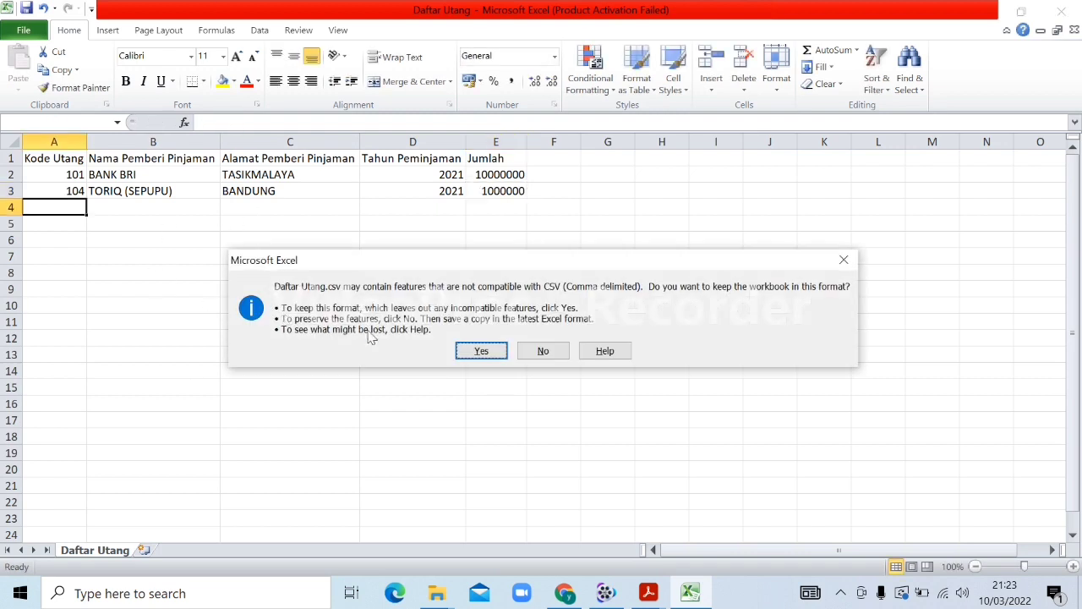
pyautogui.click(543, 350)
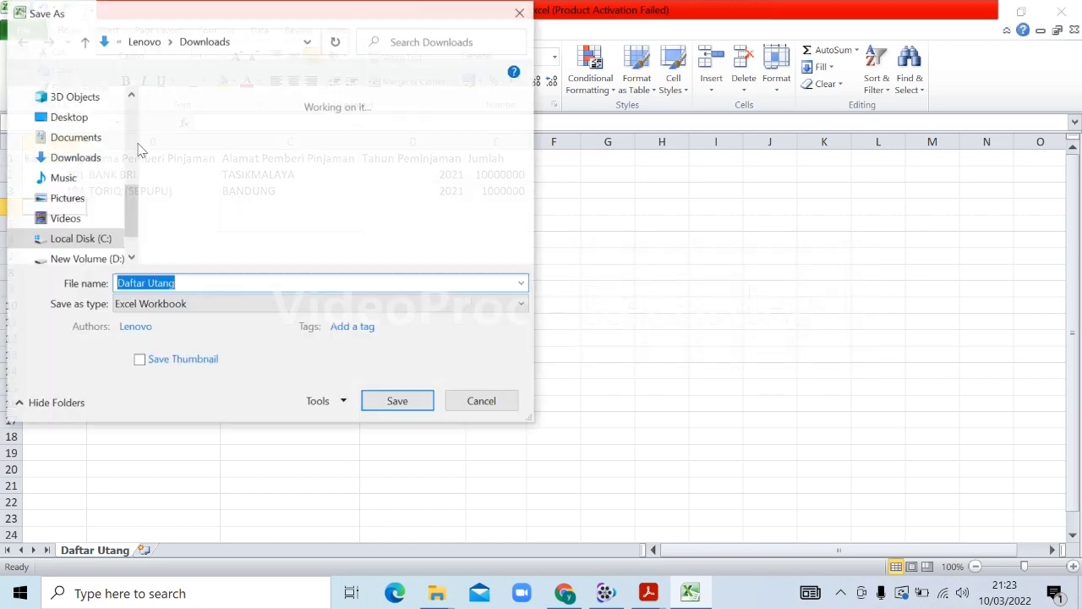
pyautogui.click(479, 404)
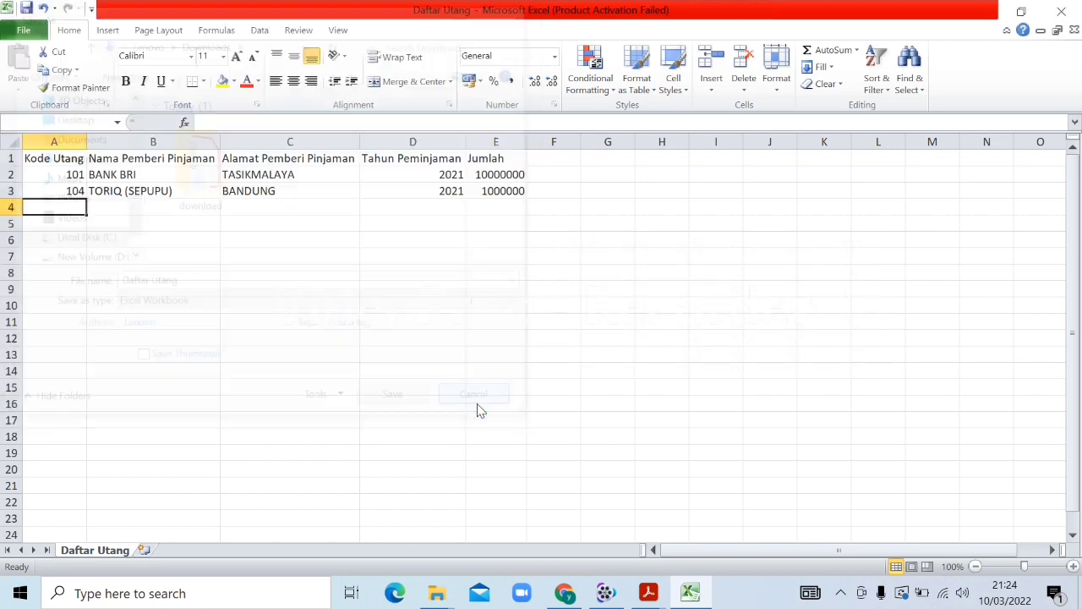
pyautogui.click(26, 9)
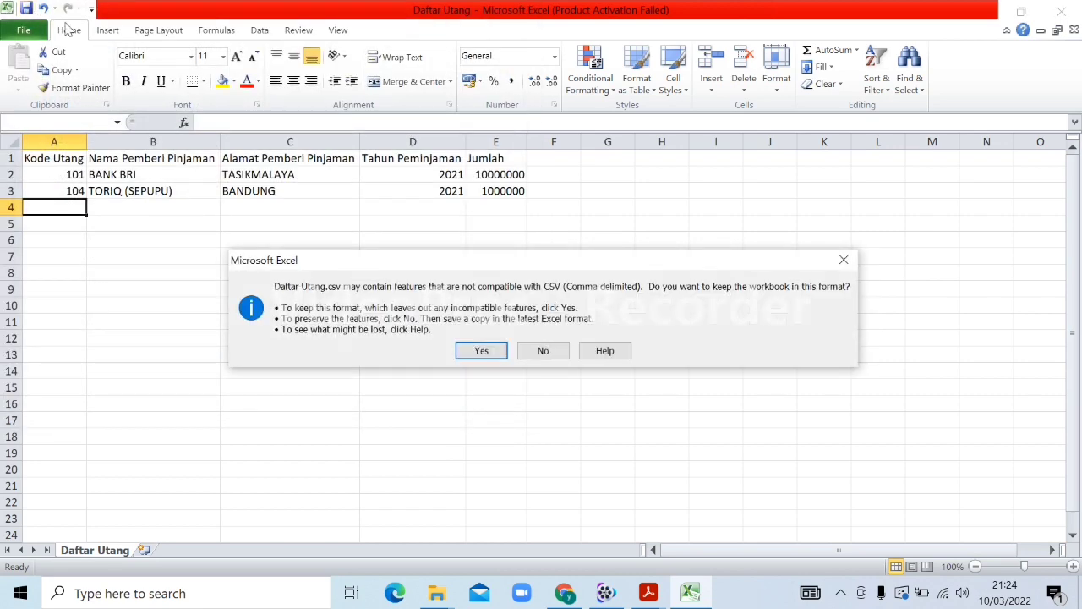
pyautogui.click(479, 353)
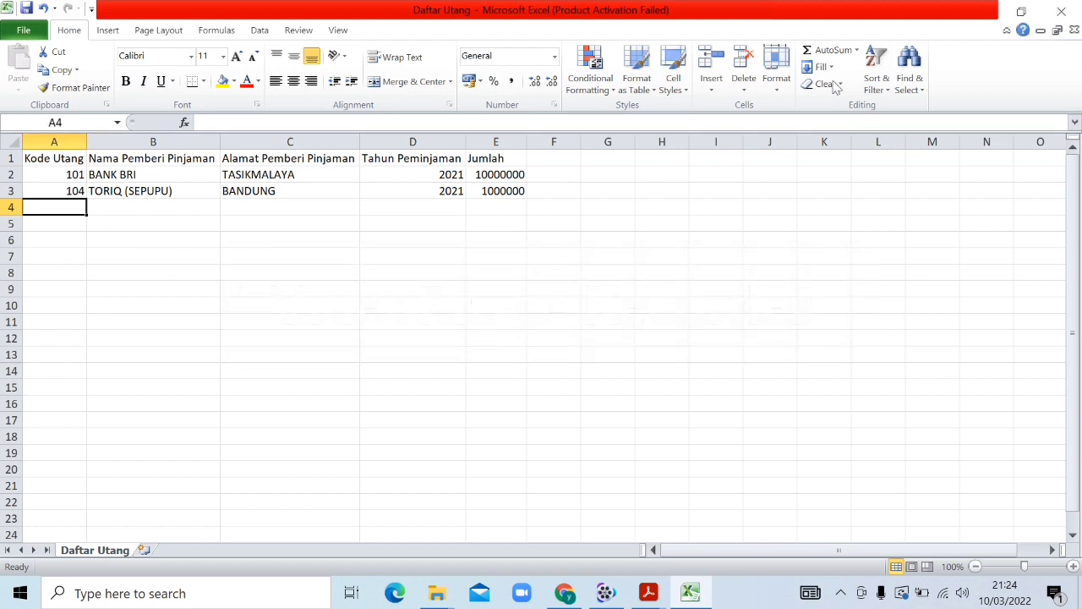
pyautogui.click(1059, 10)
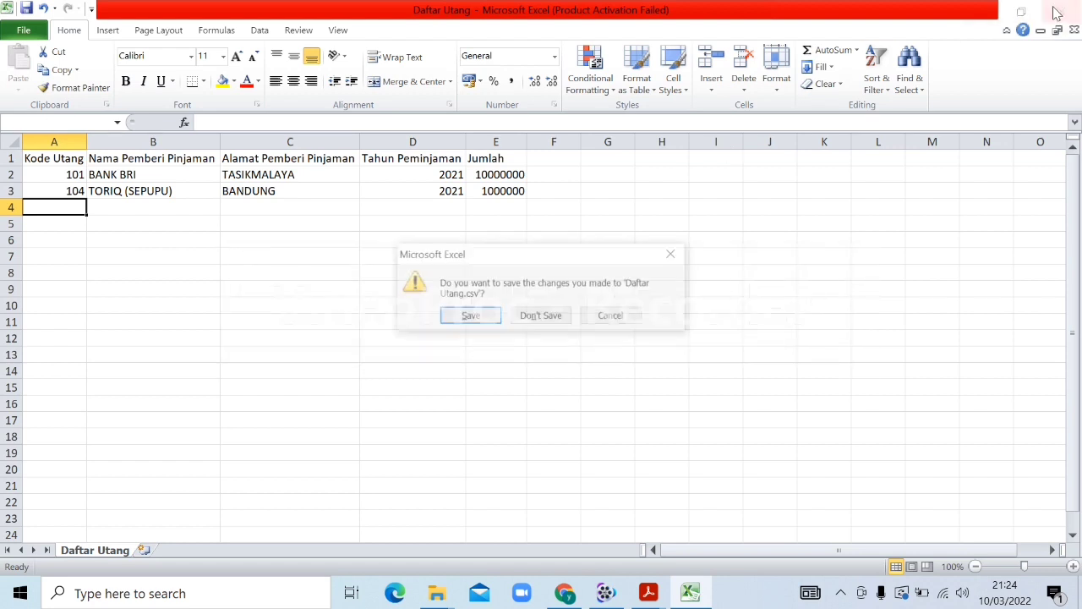
pyautogui.click(526, 326)
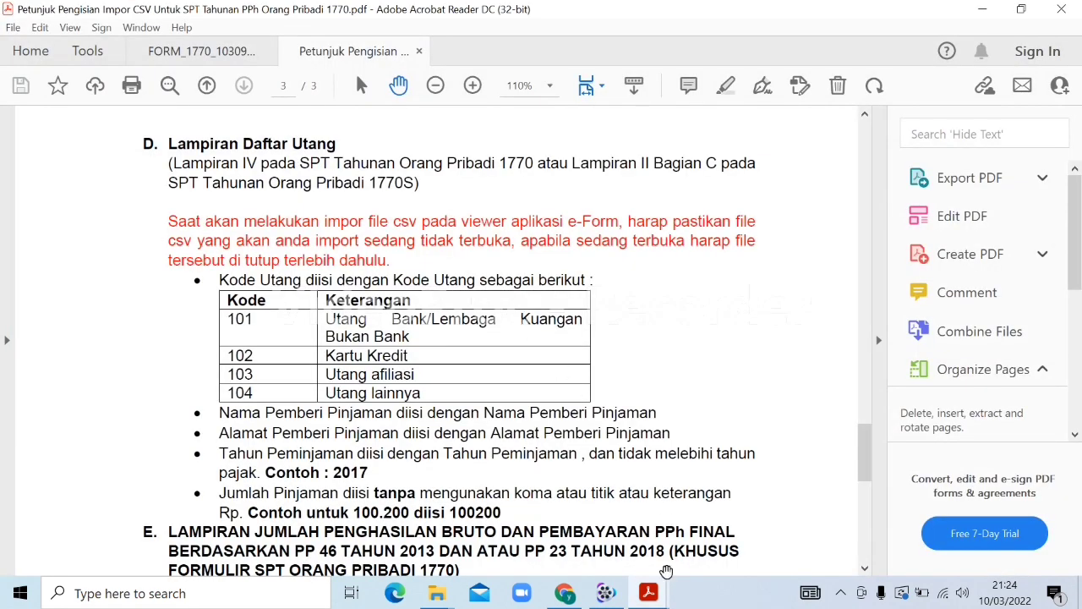
# Import the Daftar Utang CSV into the FORM_1770 Bagian B debt table
pyautogui.moveTo(668, 592)
pyautogui.click(601, 514)
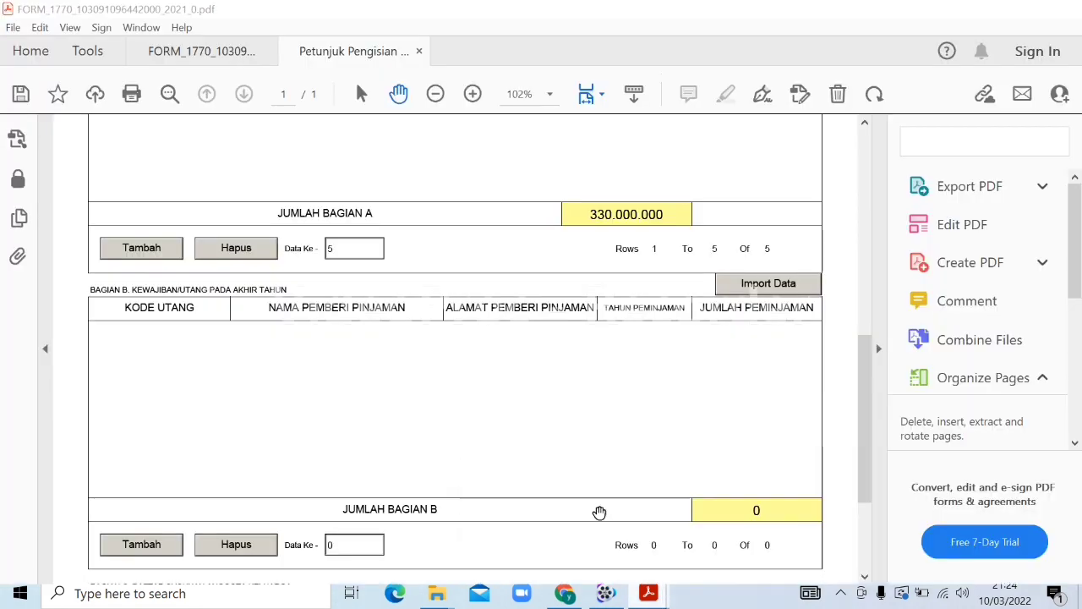
pyautogui.click(750, 279)
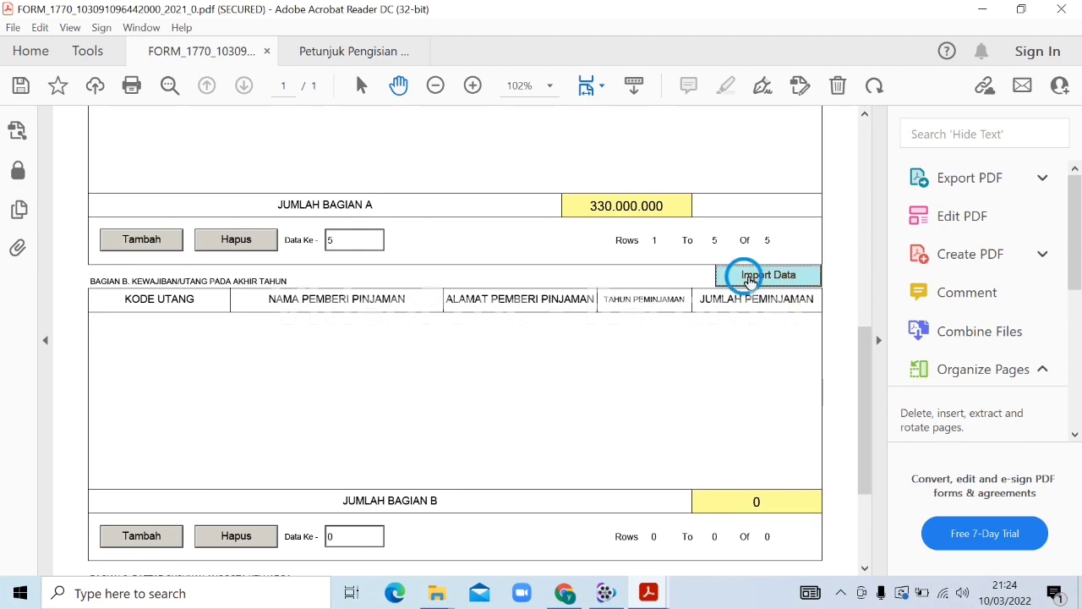
pyautogui.doubleClick(622, 276)
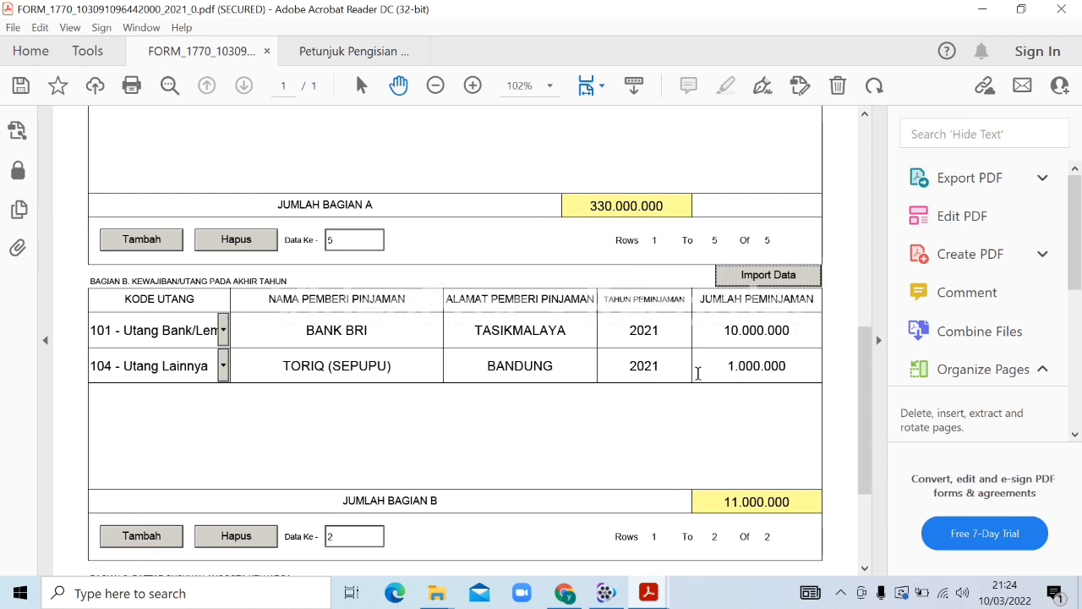
pyautogui.moveTo(863, 386); pyautogui.dragTo(868, 471)
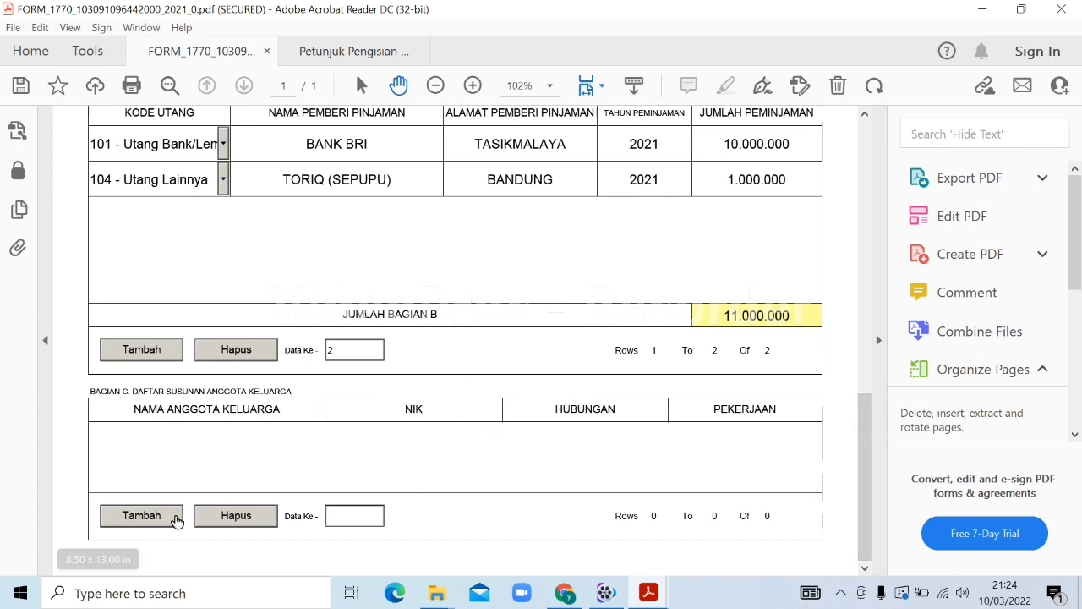
# Add a Bagian C row for the wife with her name, NIK, relationship ISTRI and occupation IRT
pyautogui.click(140, 518)
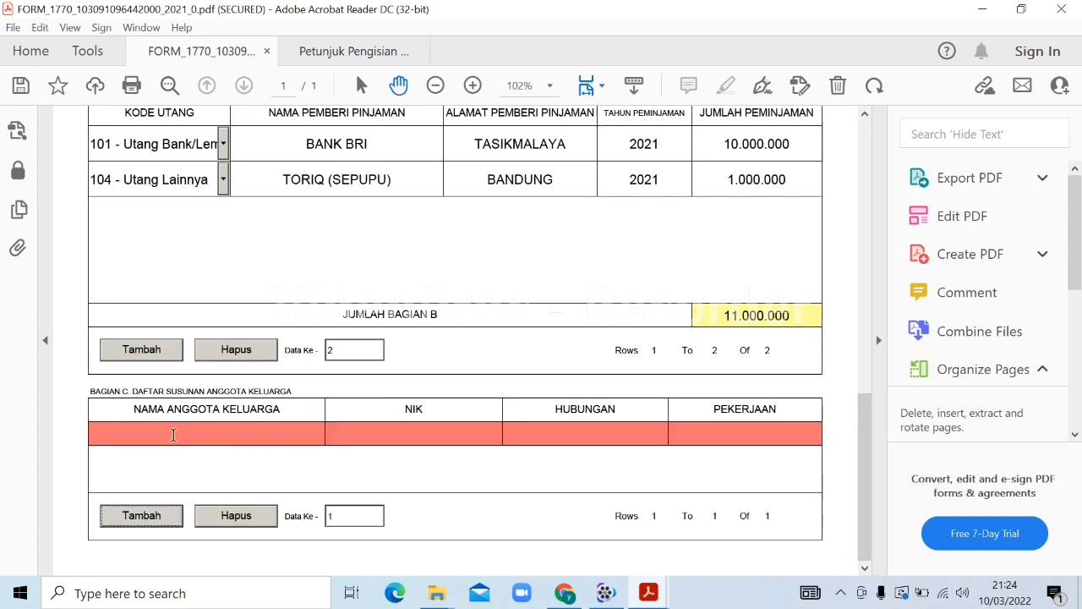
pyautogui.click(173, 434)
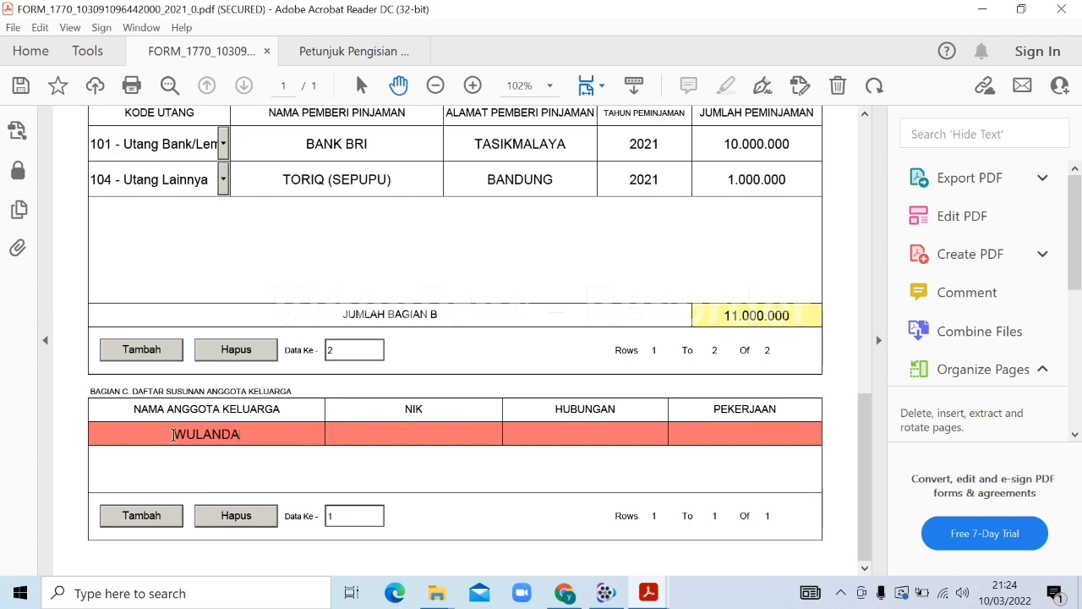
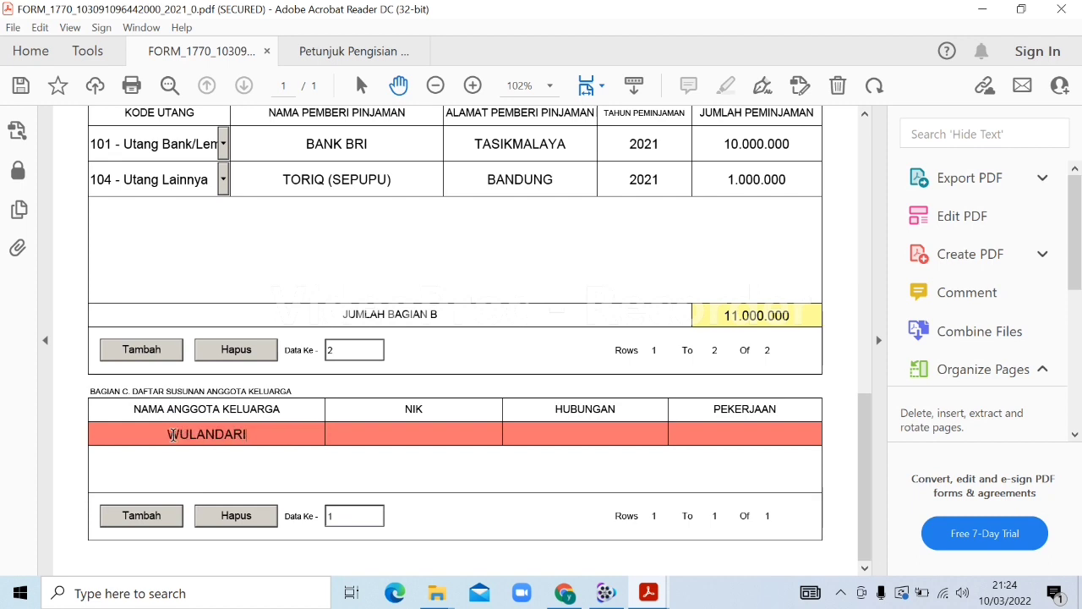
pyautogui.press('Tab')
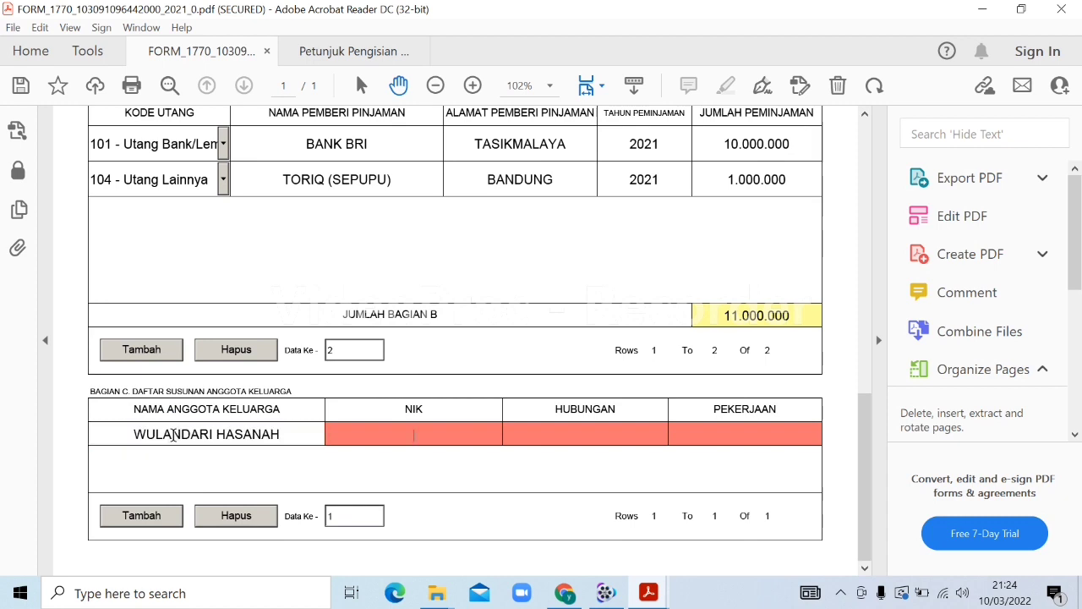
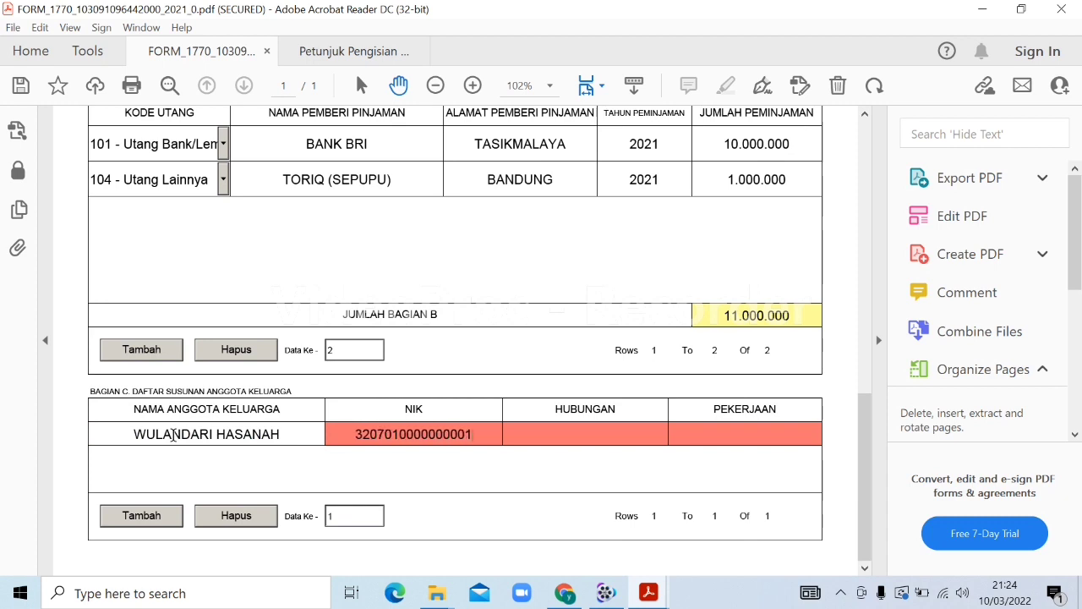
pyautogui.press('Tab')
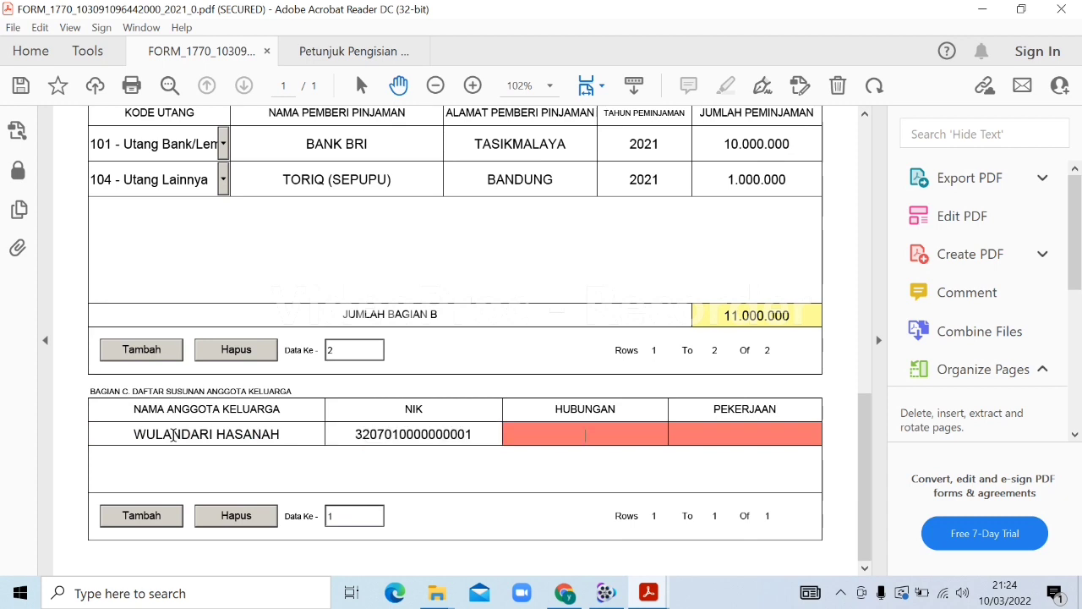
pyautogui.press('Tab')
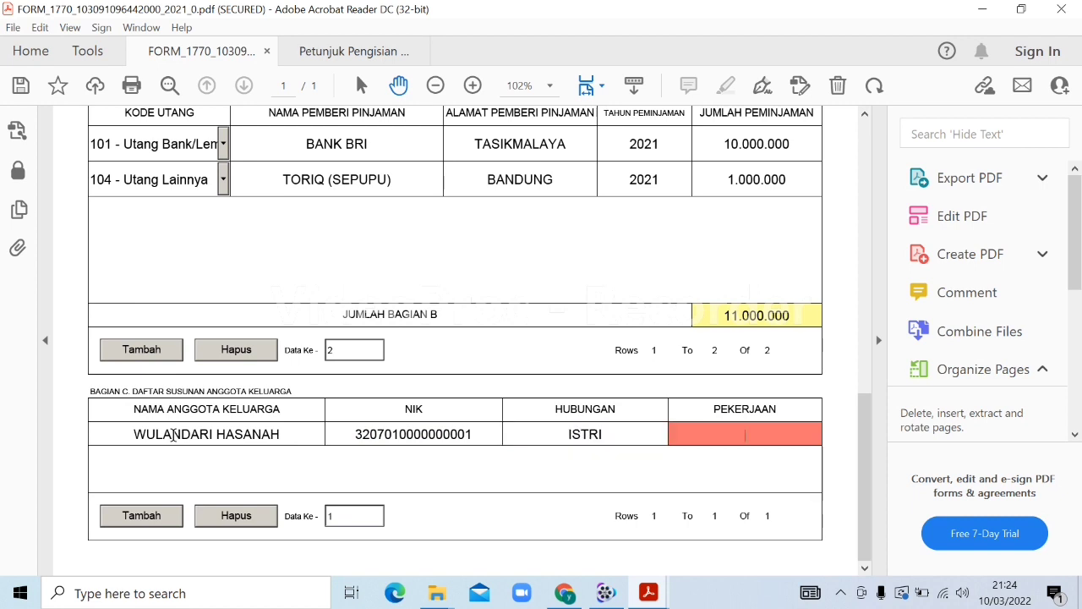
pyautogui.press('Tab')
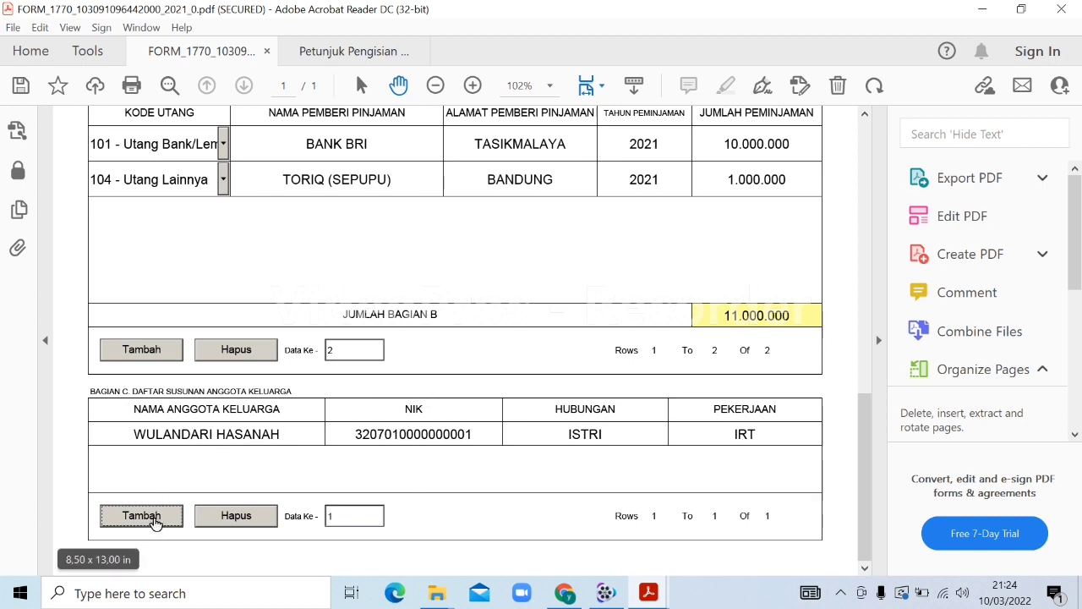
# Add a second row for the child with name, NIK, relationship ANAK and occupation BELUM BEKERJA
pyautogui.click(153, 522)
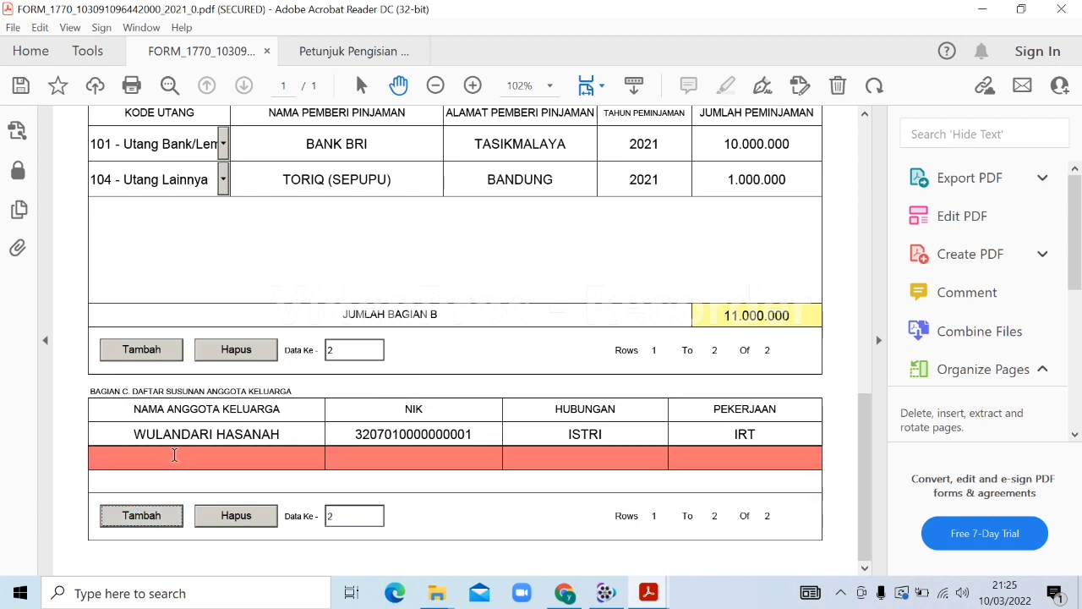
pyautogui.click(174, 455)
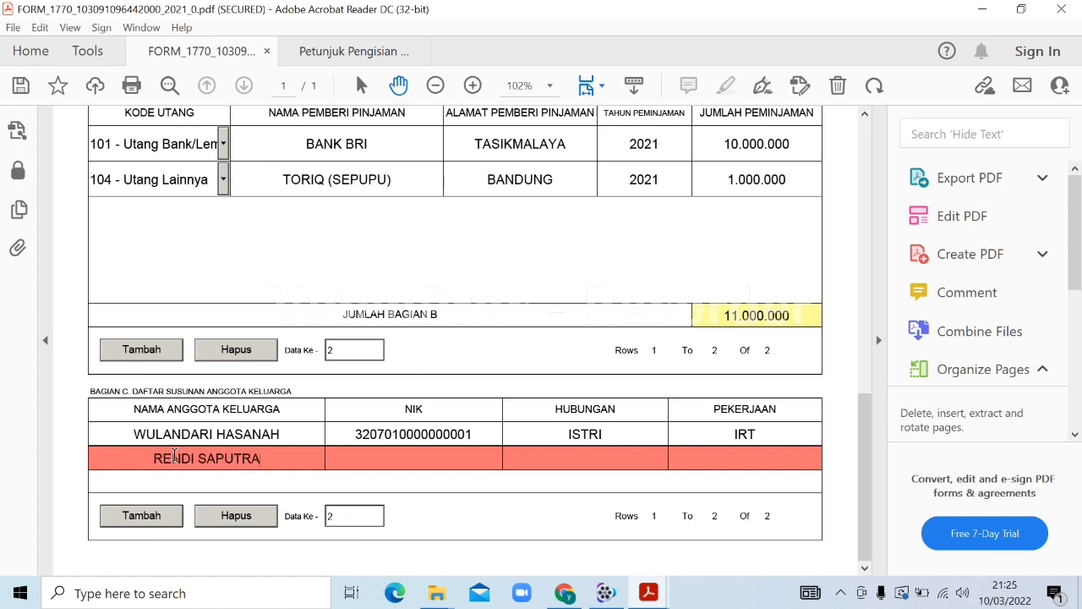
pyautogui.press('Tab')
pyautogui.write('320')
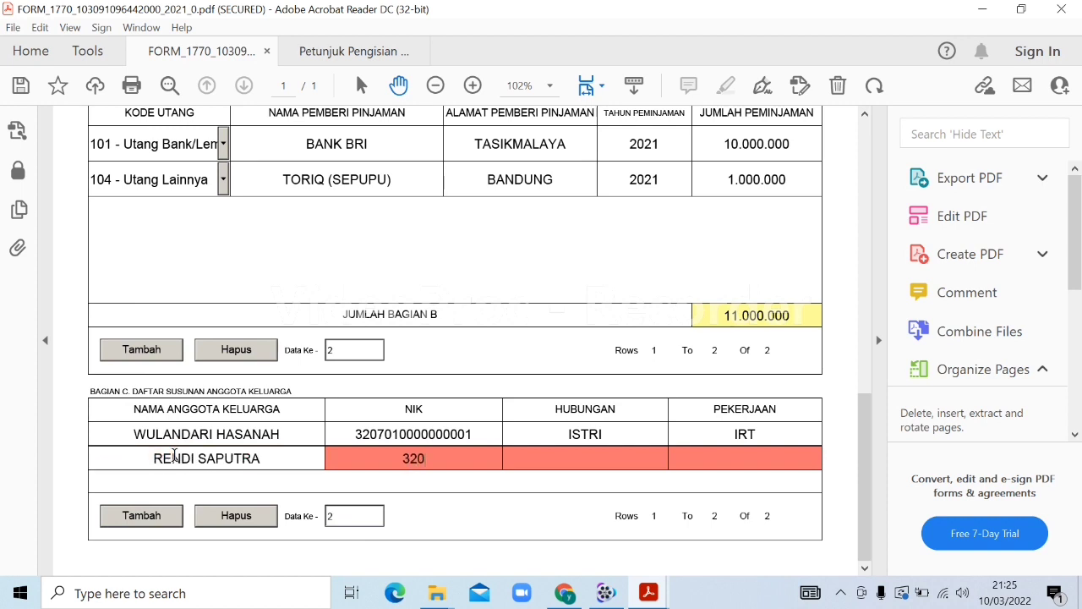
pyautogui.write('701000000')
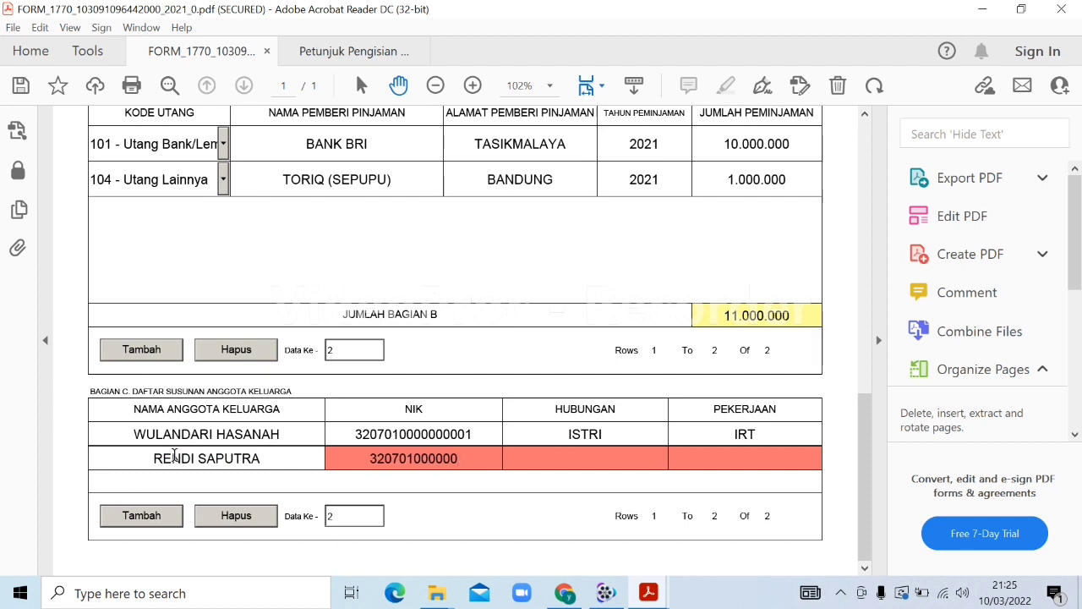
pyautogui.write('0002')
pyautogui.press('Tab')
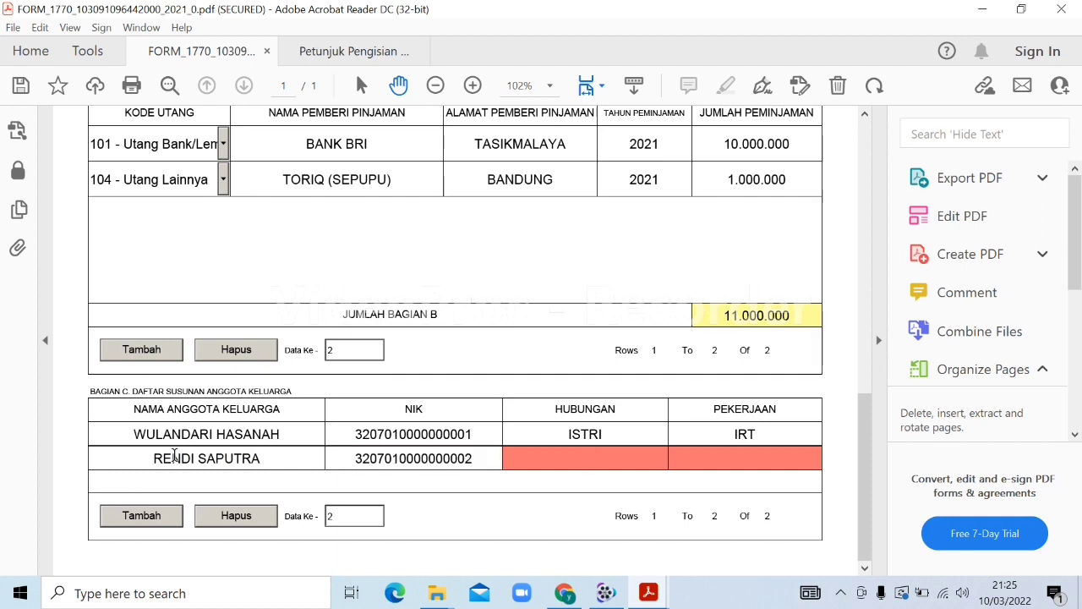
pyautogui.write('ANAK')
pyautogui.press('Tab')
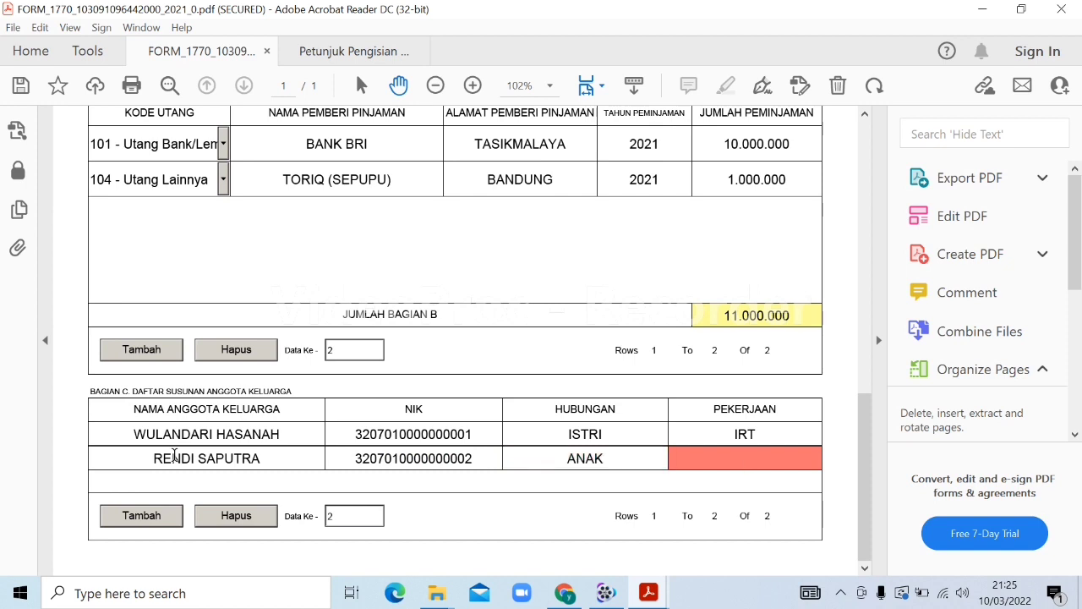
pyautogui.write('BELUM BEKERJA')
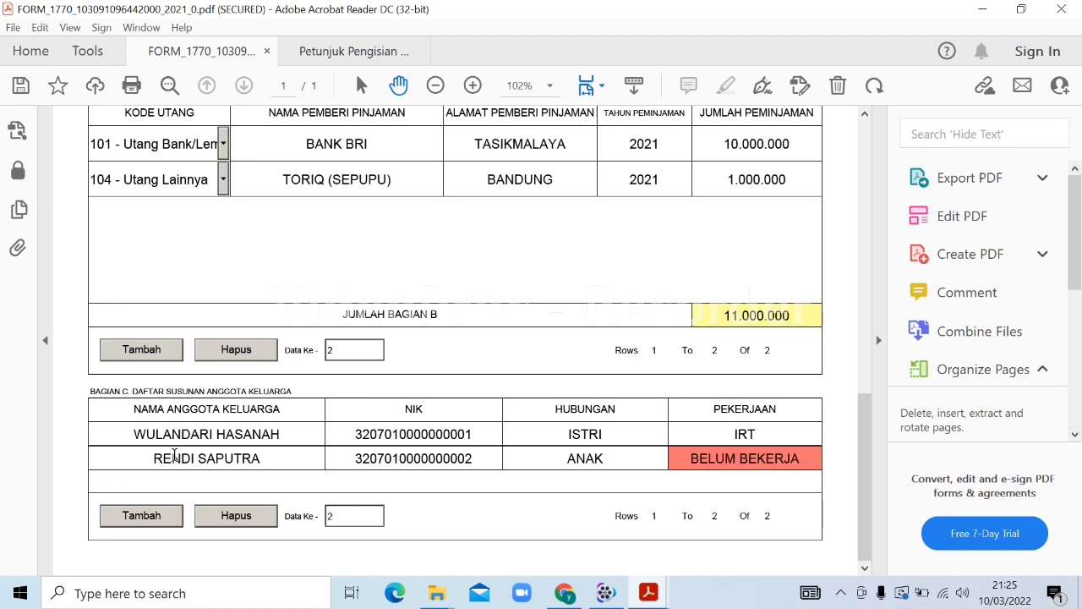
pyautogui.click(458, 480)
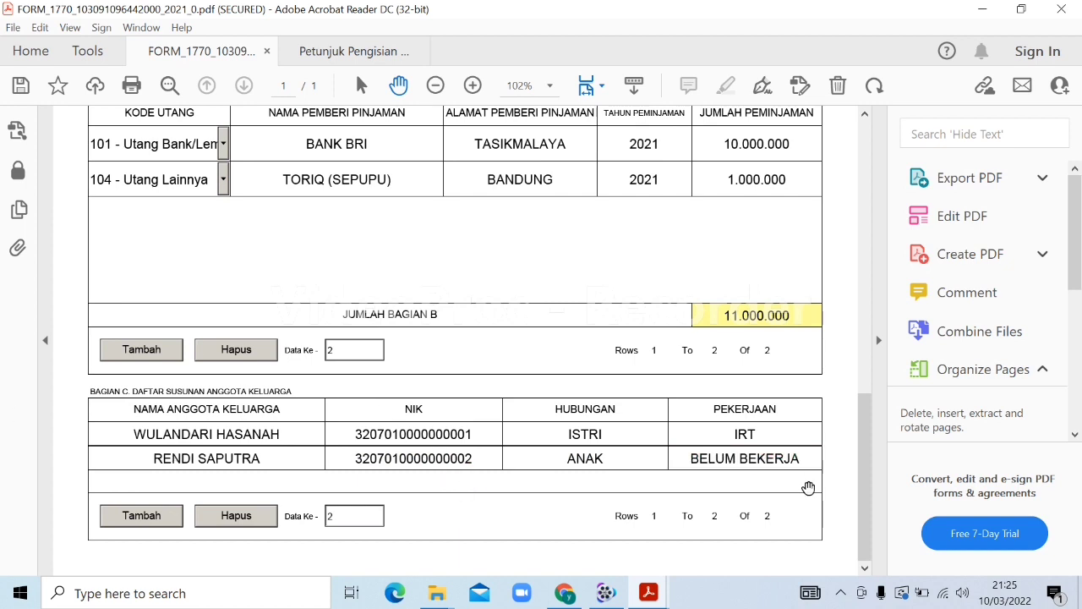
pyautogui.moveTo(860, 522); pyautogui.dragTo(820, 553)
# Continue with SELANJUTNYA to the Lampiran III attachment page
pyautogui.moveTo(864, 507); pyautogui.dragTo(821, 210)
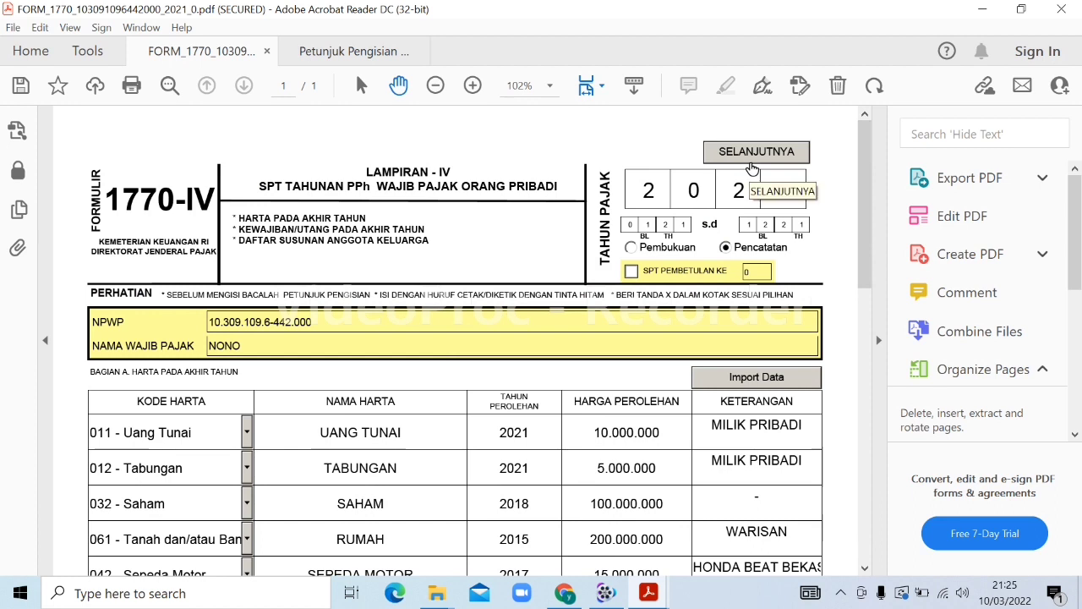
pyautogui.click(750, 161)
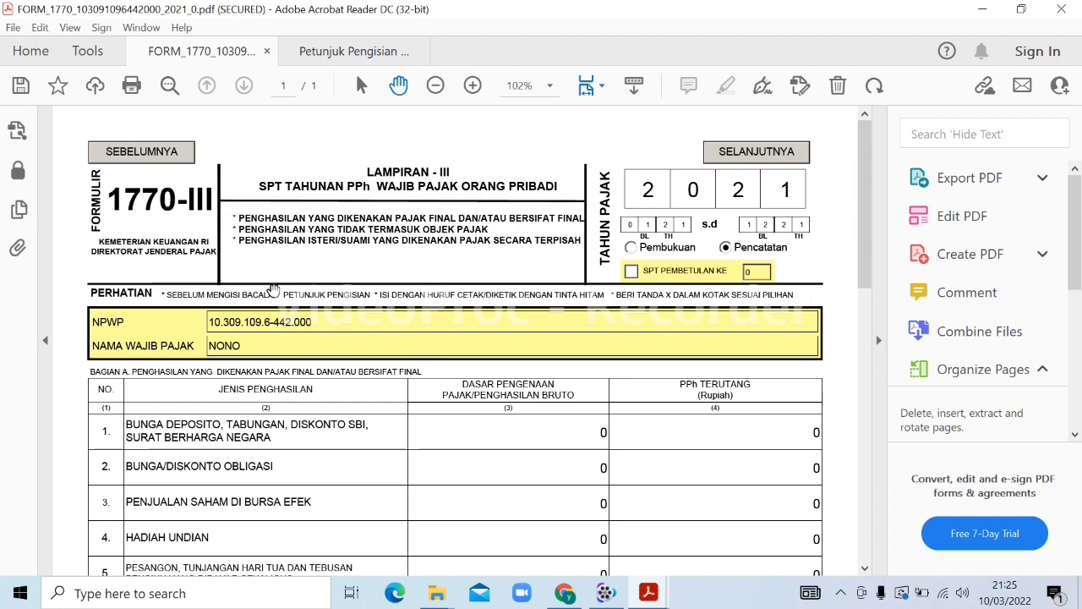
pyautogui.moveTo(868, 154); pyautogui.dragTo(879, 283)
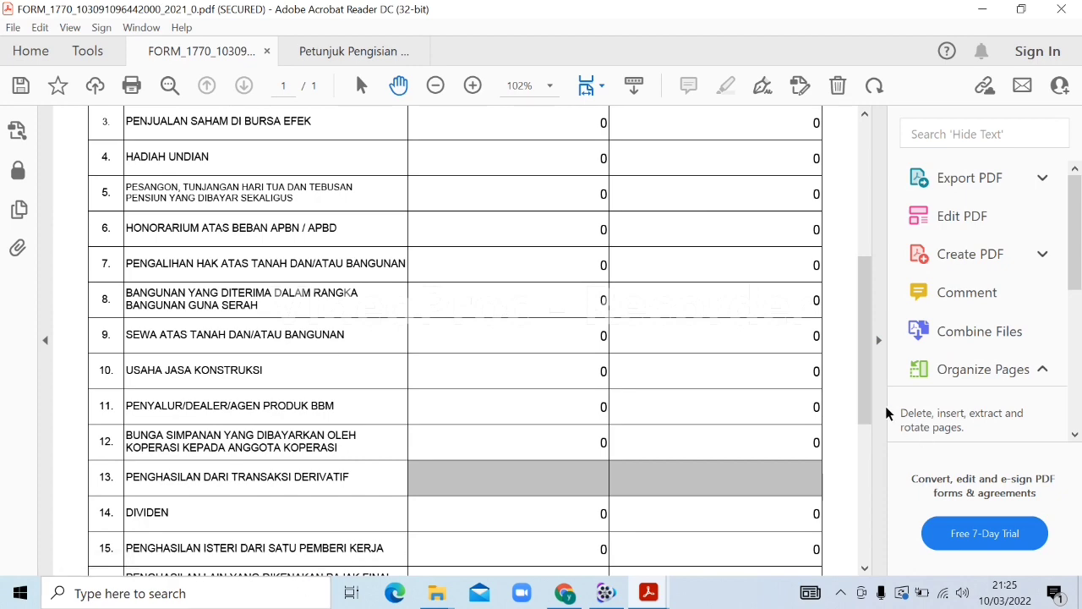
# Tick the PP46/23 checkbox for row 16's other final-tax income, then review the page
pyautogui.click(866, 372)
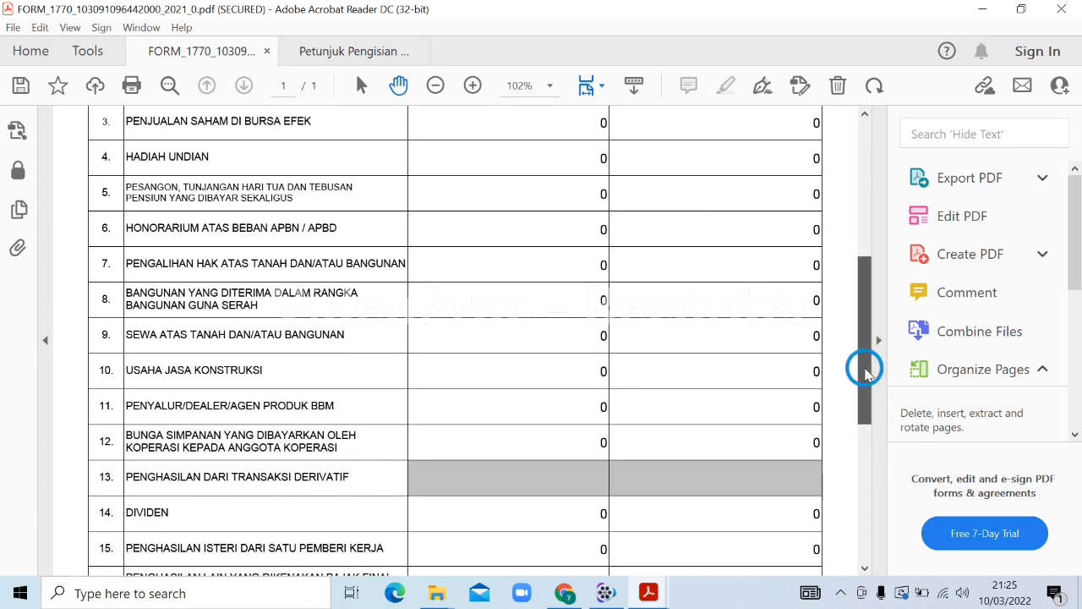
pyautogui.moveTo(867, 373); pyautogui.dragTo(866, 395)
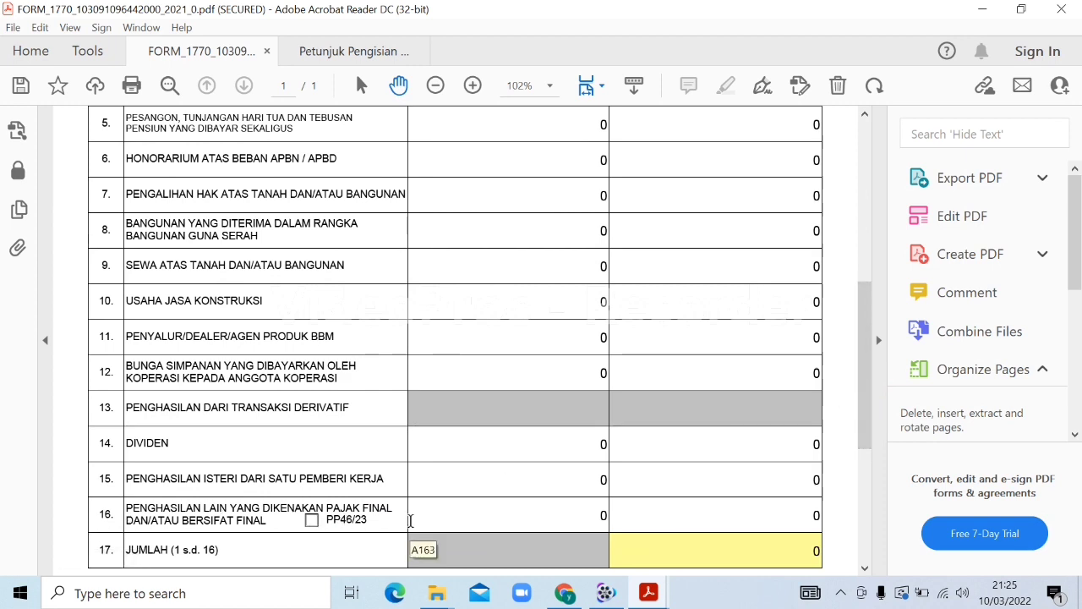
pyautogui.click(312, 521)
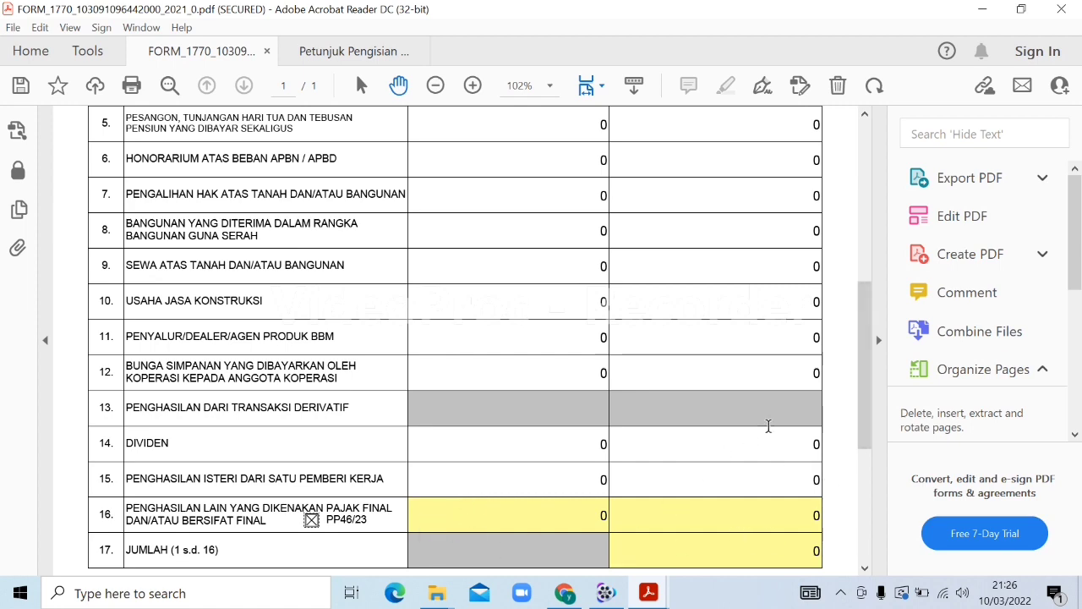
pyautogui.moveTo(865, 403); pyautogui.dragTo(863, 205)
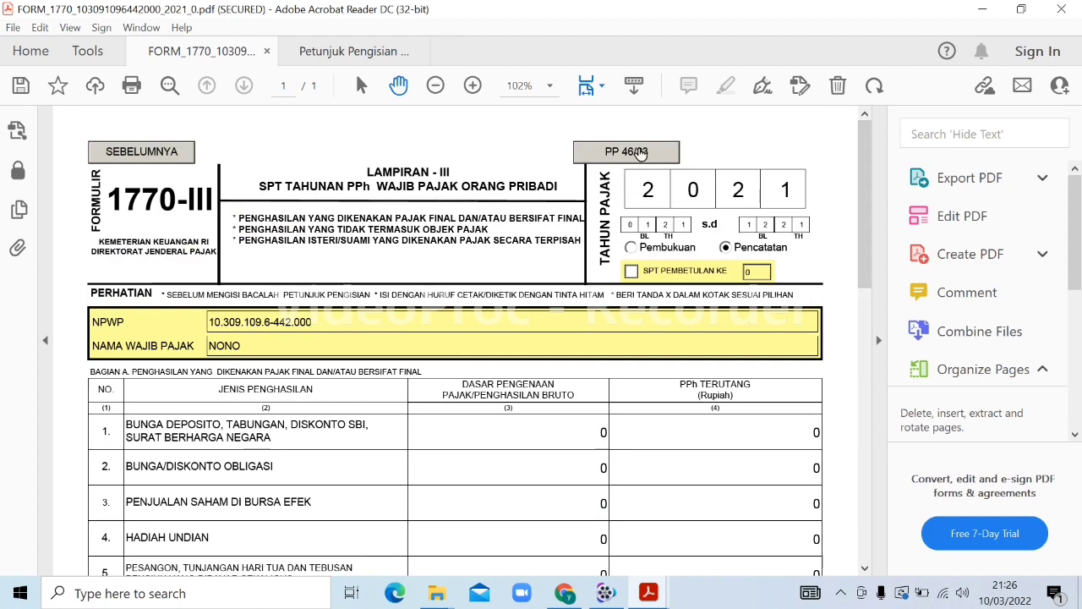
pyautogui.moveTo(864, 205)
pyautogui.mouseDown()
pyautogui.moveTo(838, 454)
pyautogui.moveTo(856, 391)
pyautogui.mouseUp()
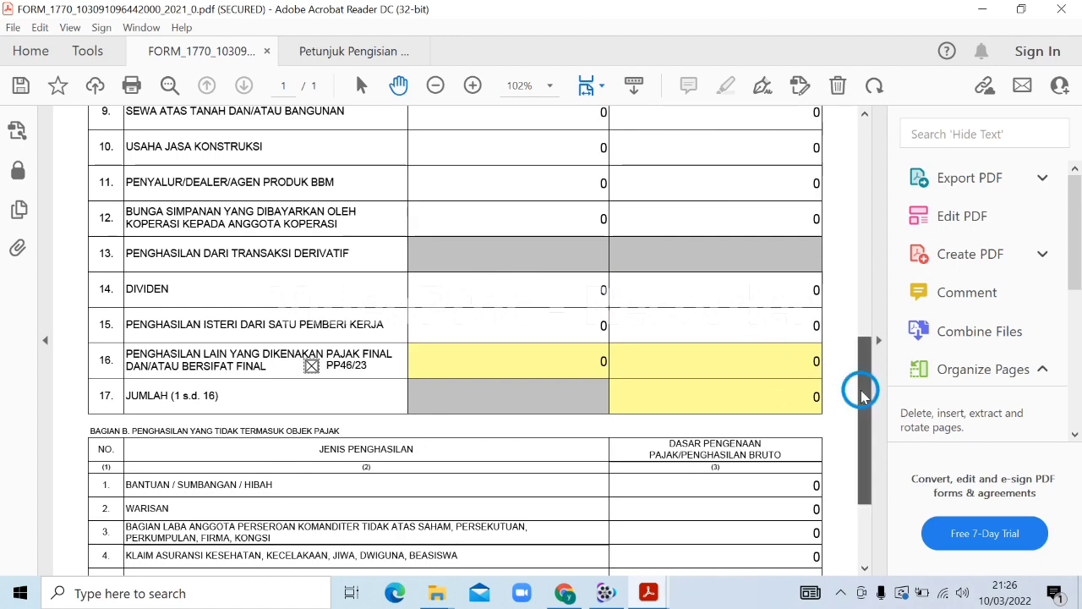
pyautogui.moveTo(863, 386); pyautogui.dragTo(838, 516)
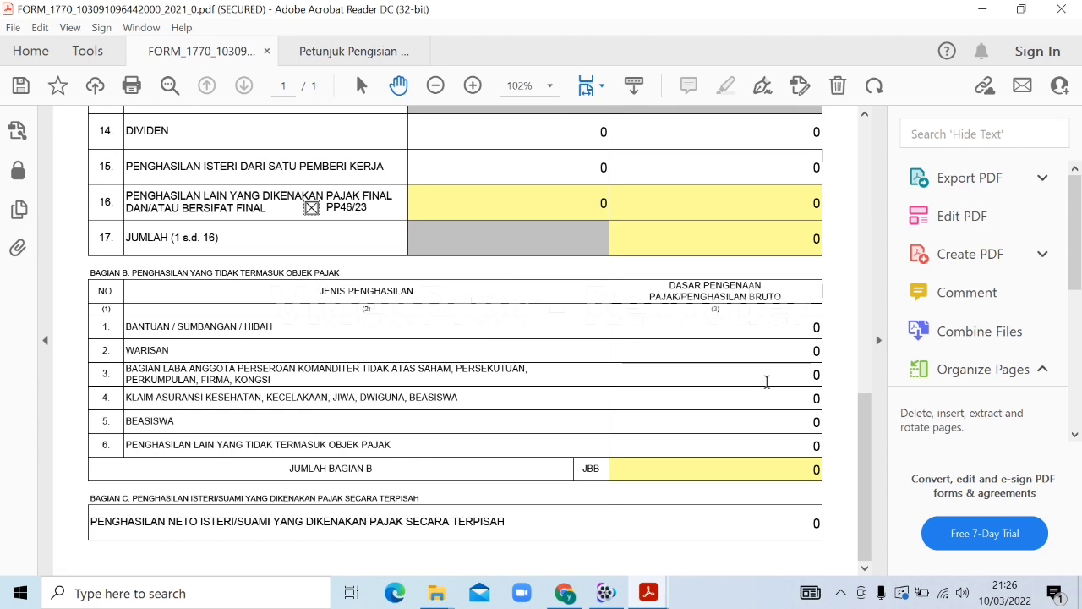
pyautogui.moveTo(861, 464); pyautogui.dragTo(844, 405)
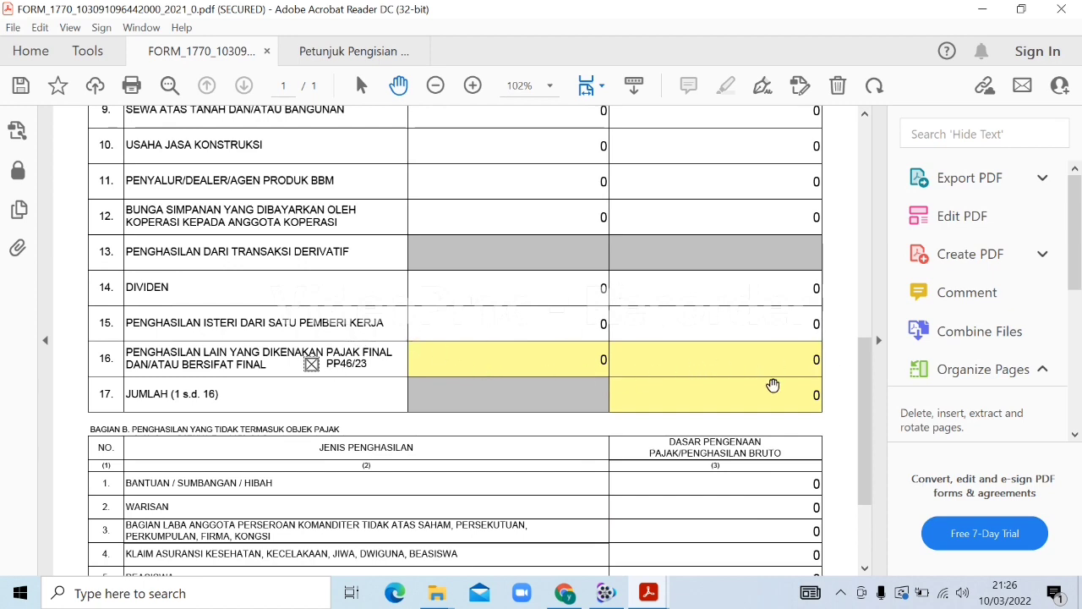
pyautogui.moveTo(865, 435); pyautogui.dragTo(863, 214)
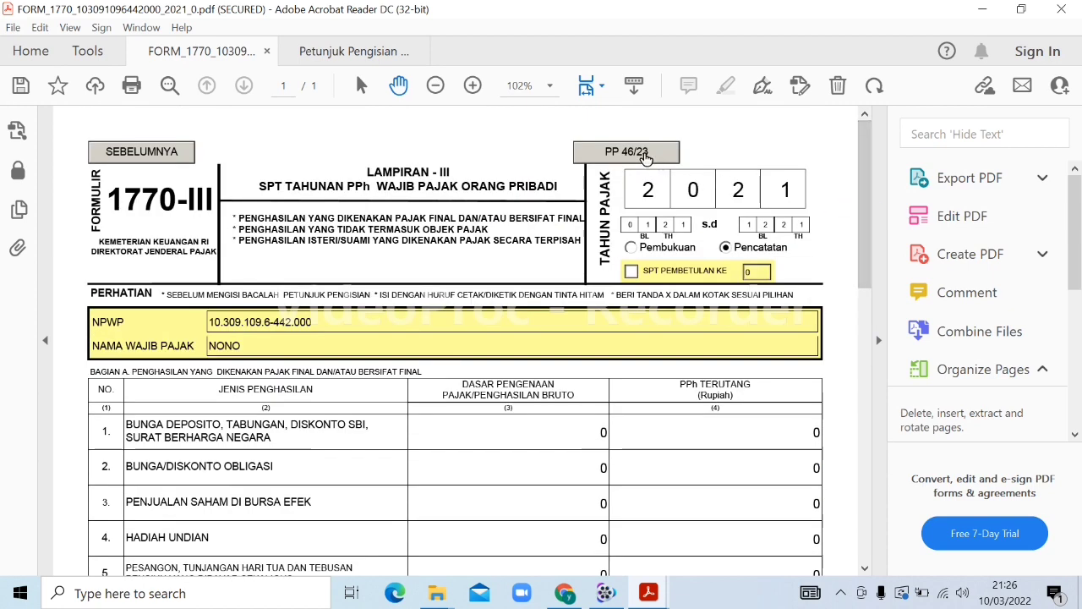
# Open the PP 46/23 gross income list and enter CIAMIS as the taxpayer's address
pyautogui.click(647, 155)
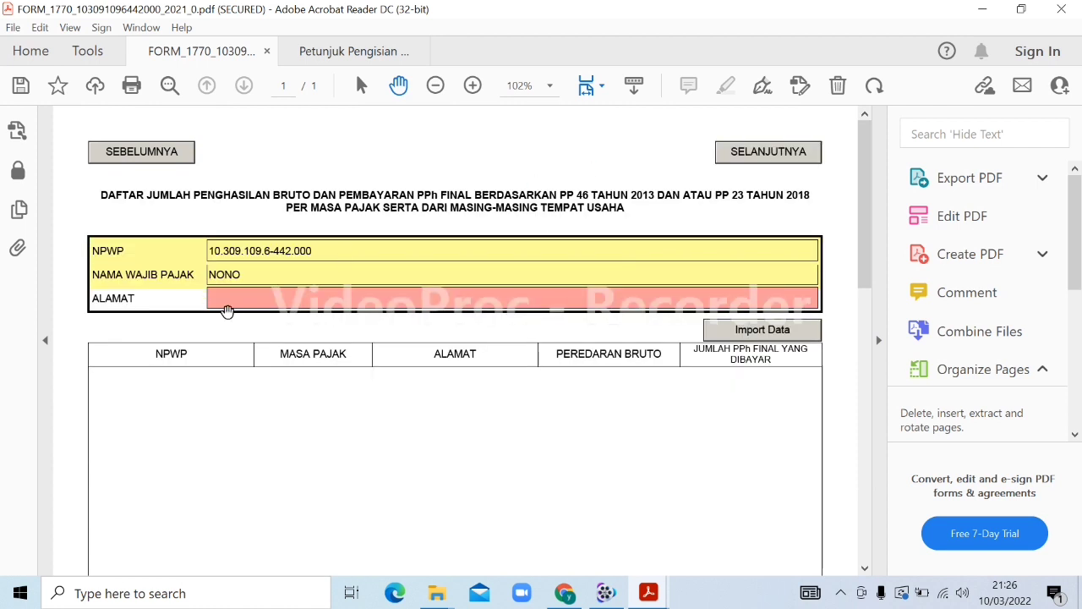
pyautogui.click(227, 306)
pyautogui.click(269, 408)
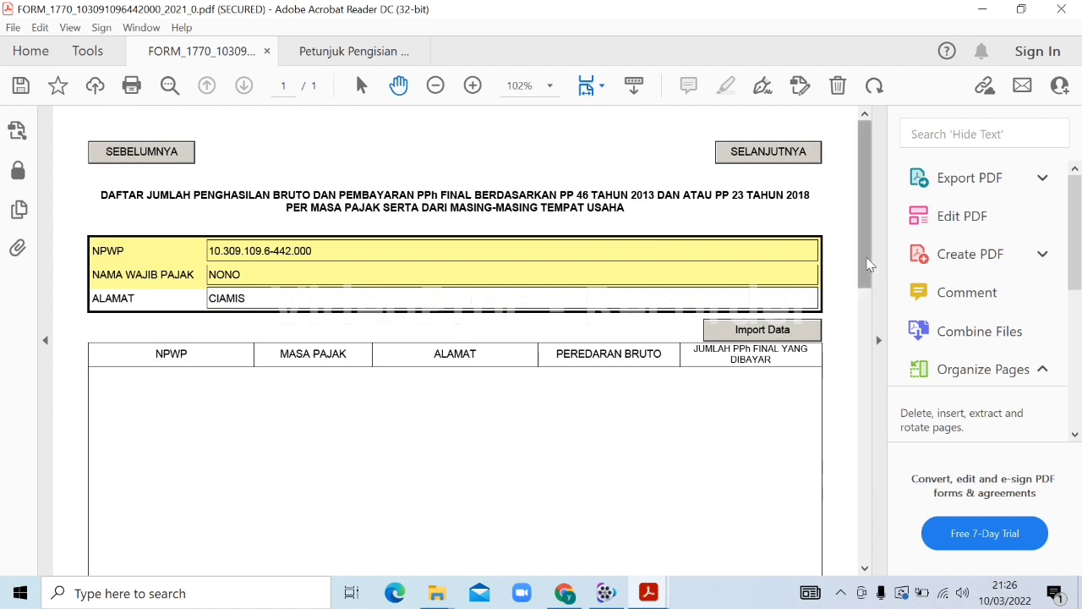
pyautogui.moveTo(840, 268); pyautogui.dragTo(845, 423)
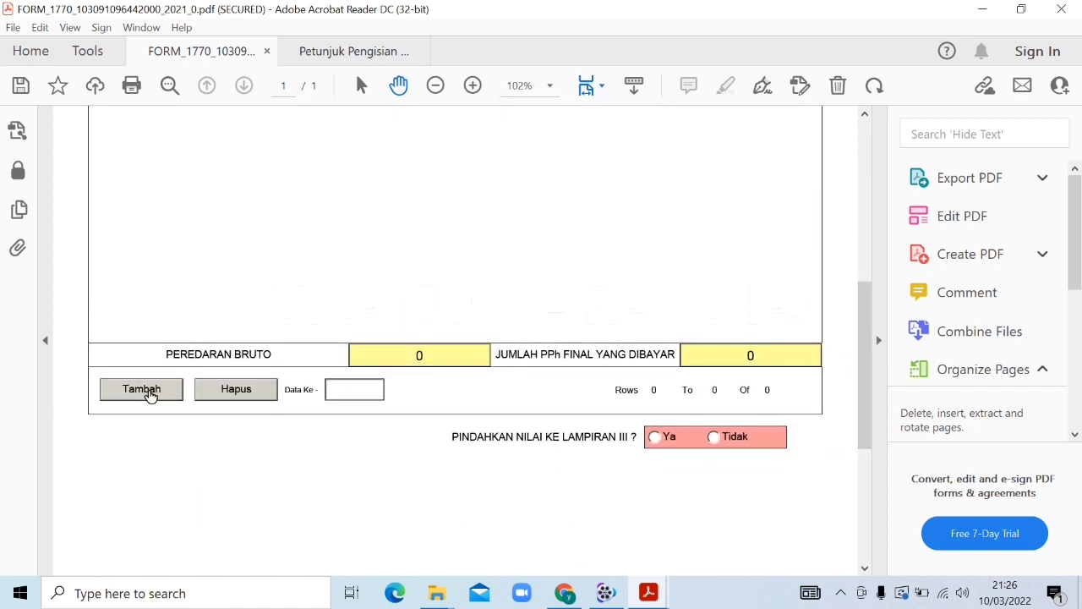
pyautogui.click(859, 420)
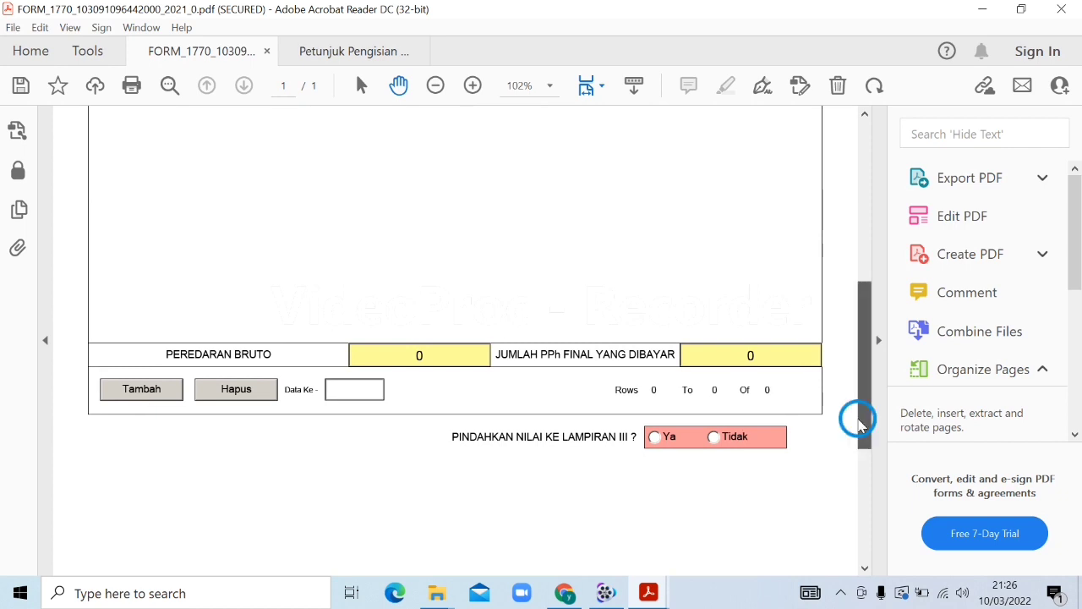
pyautogui.moveTo(862, 369); pyautogui.dragTo(831, 208)
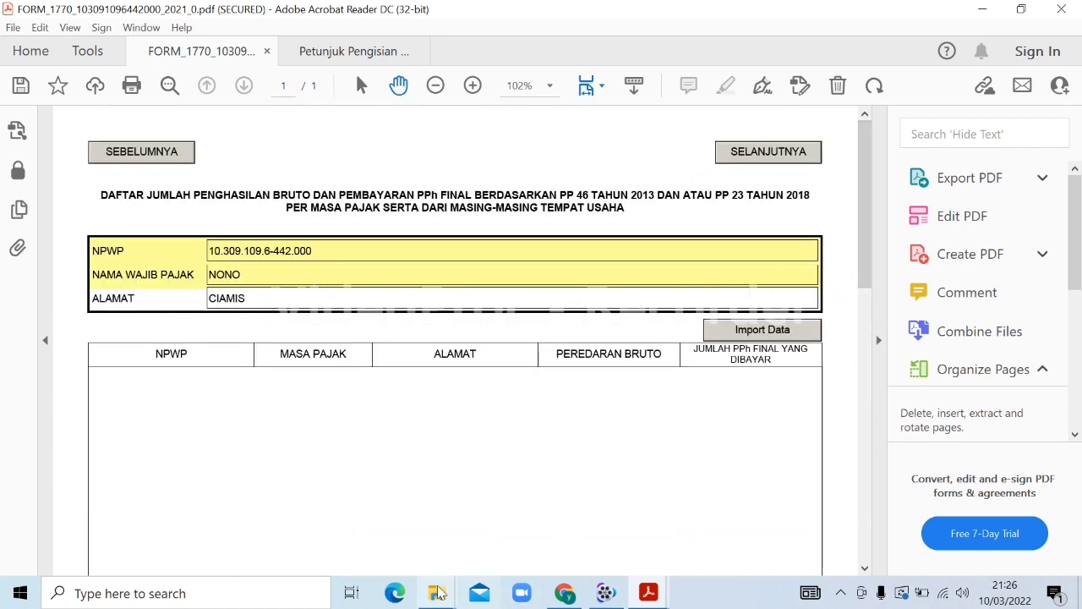
# Bring up the Downloads folder and open the Daftar PP4623 workbook in Excel
pyautogui.moveTo(436, 592)
pyautogui.click(518, 535)
pyautogui.click(518, 536)
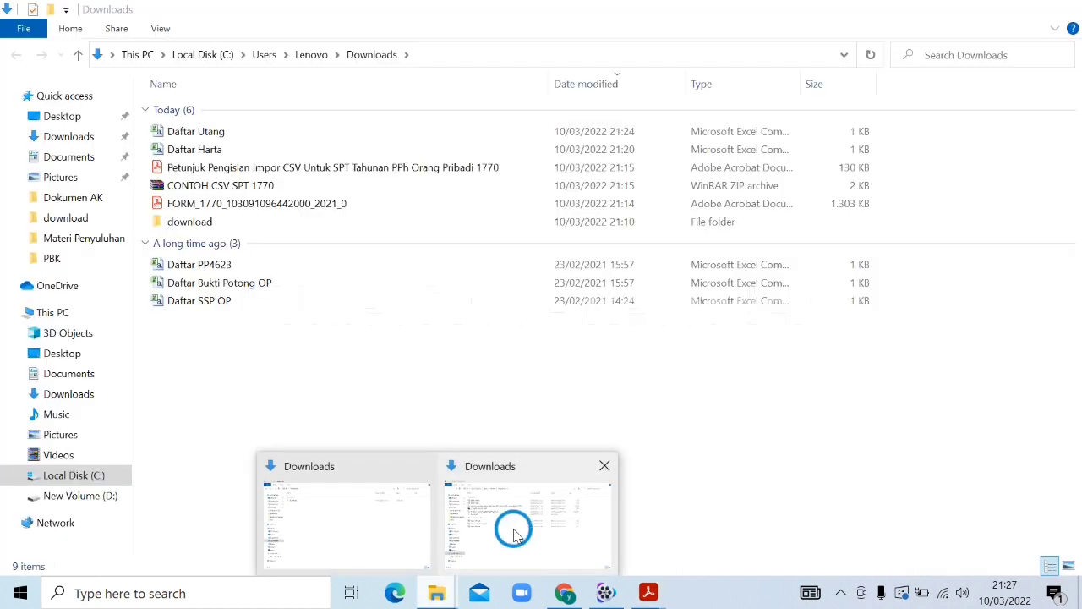
pyautogui.click(205, 268)
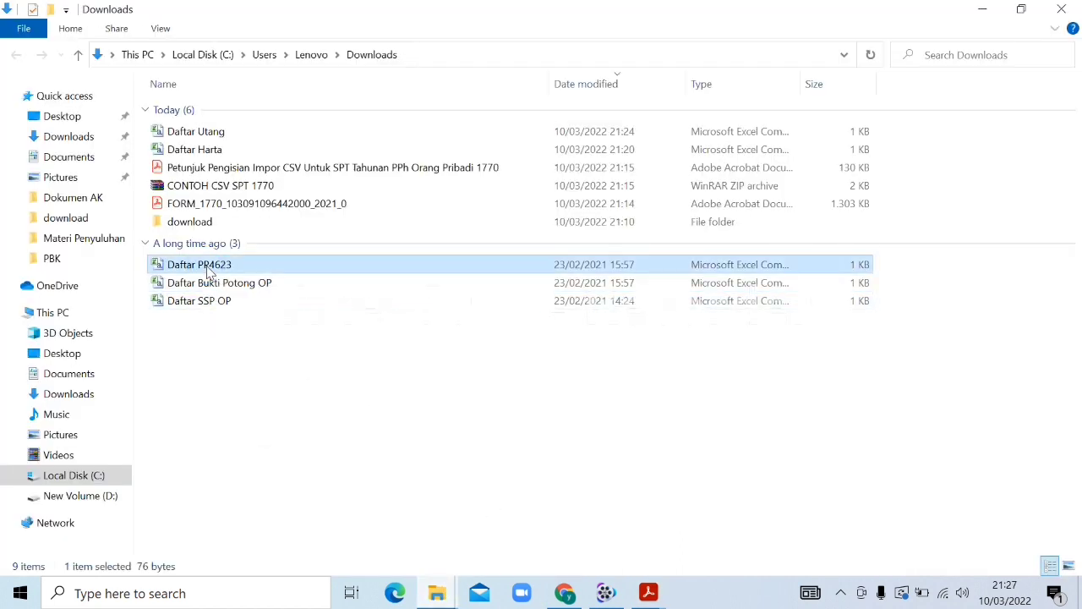
pyautogui.doubleClick(207, 267)
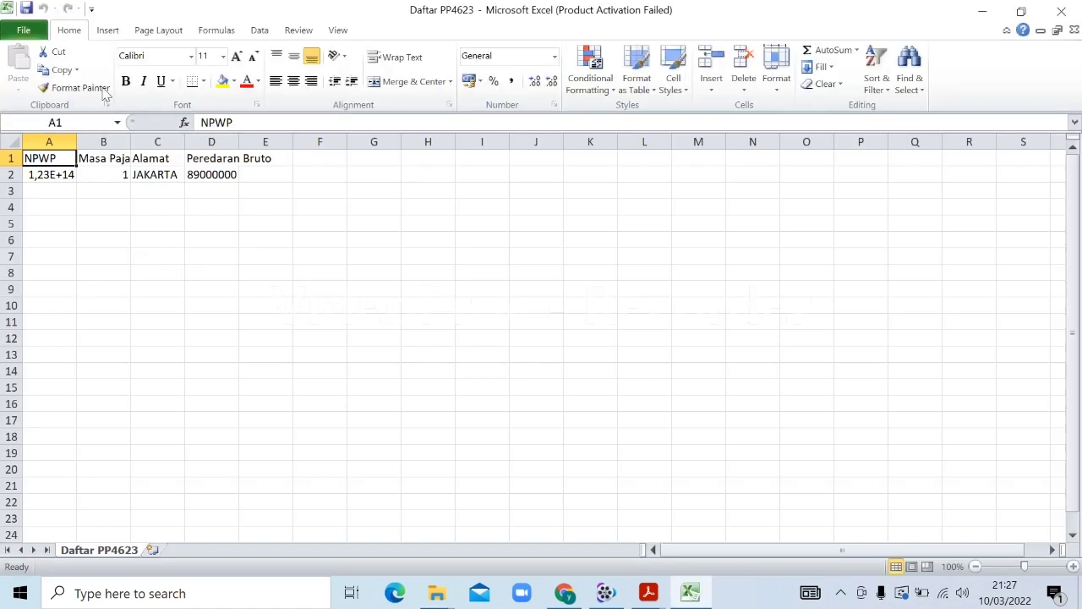
# Dismiss the activation prompt and re-enter the taxpayer's NPWP in A2 as text
pyautogui.click(47, 174)
pyautogui.click(713, 454)
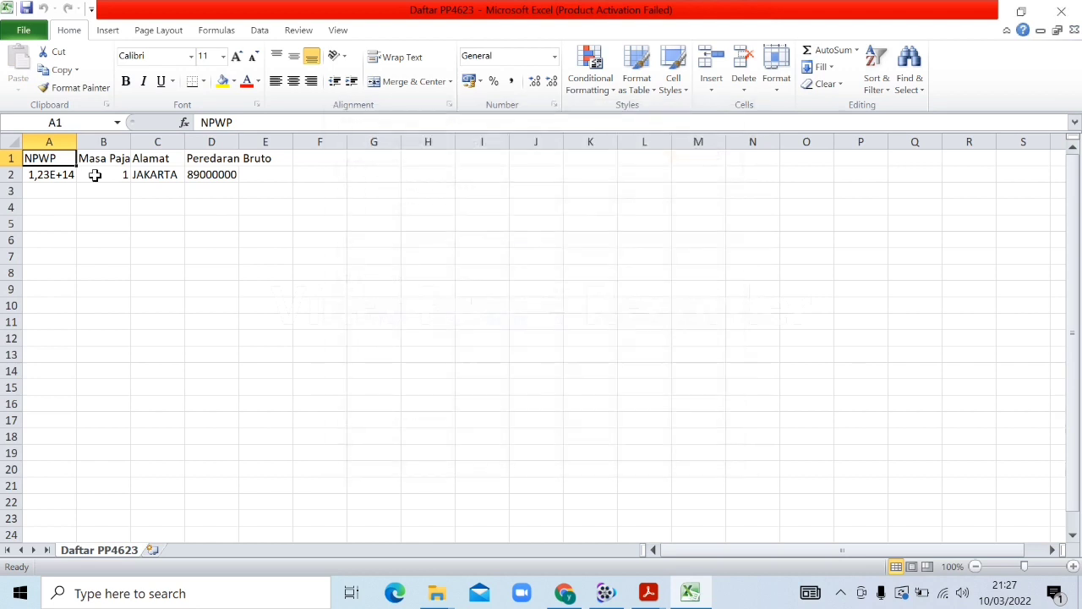
pyautogui.click(52, 171)
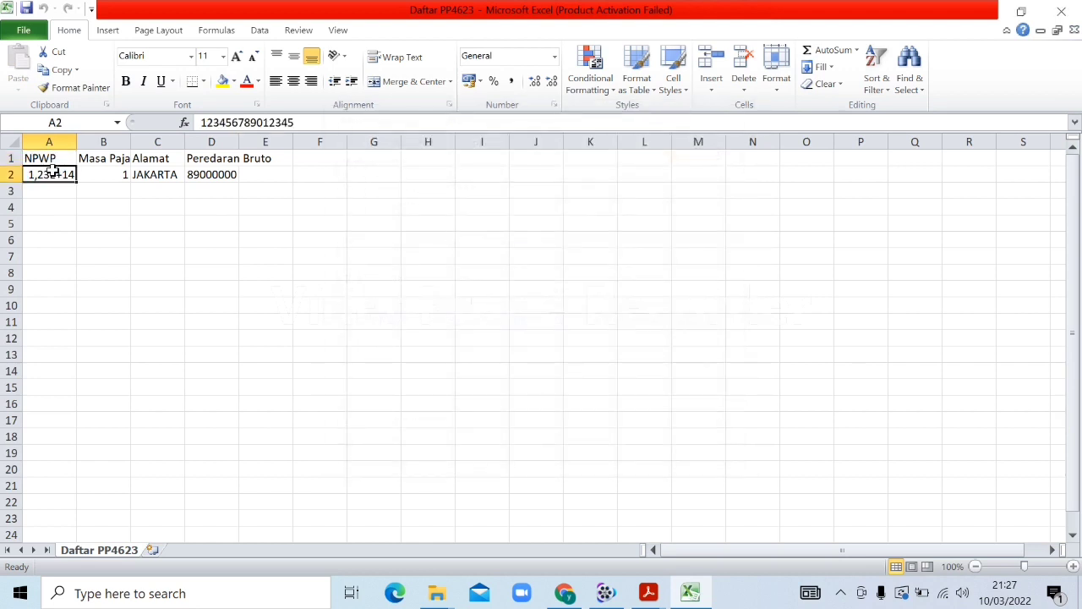
pyautogui.write("'")
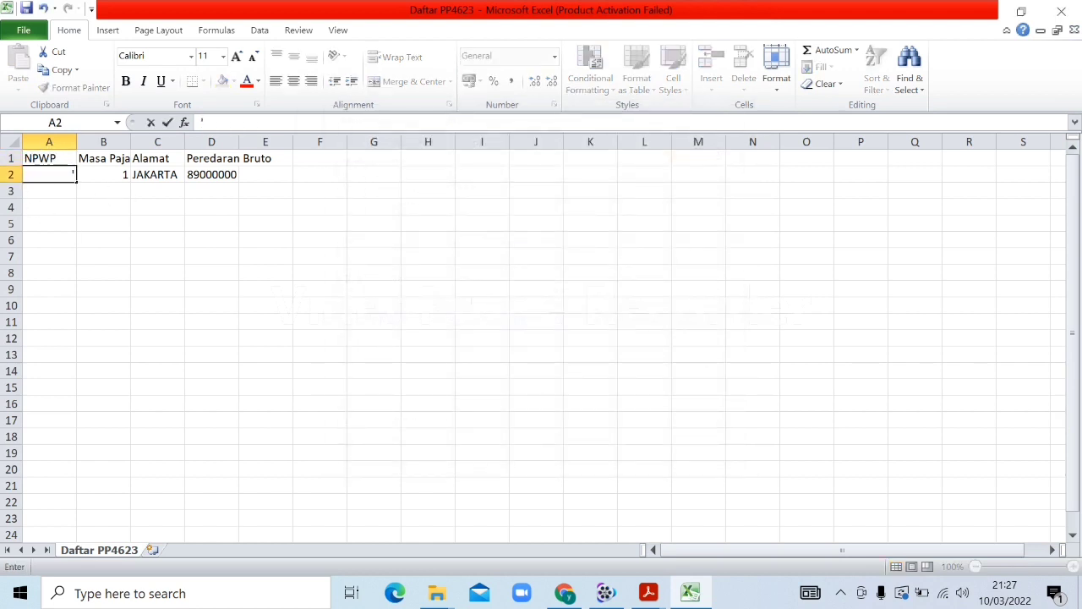
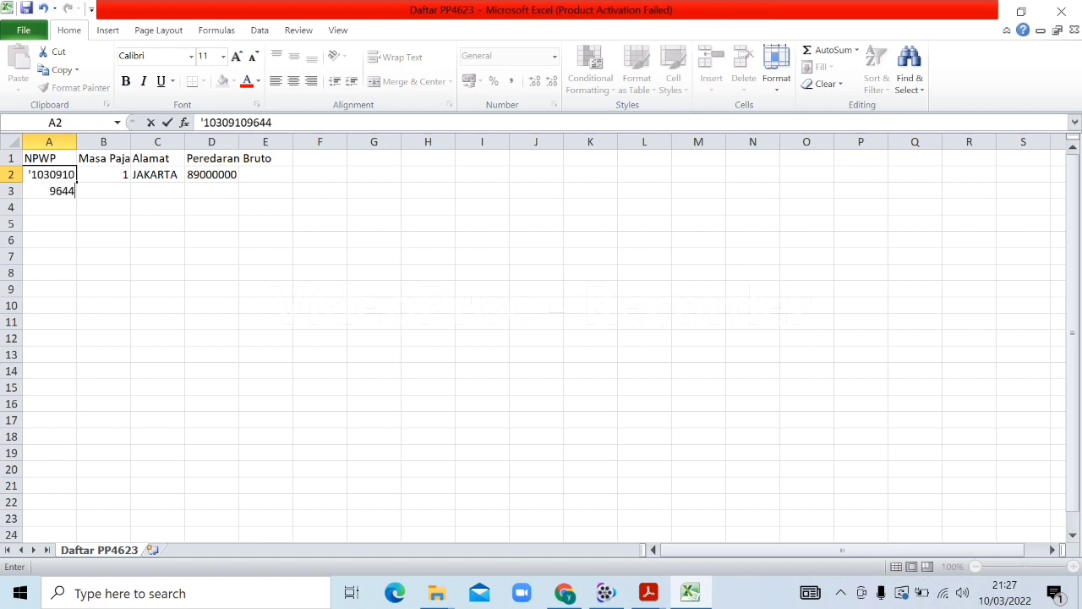
pyautogui.press('Tab')
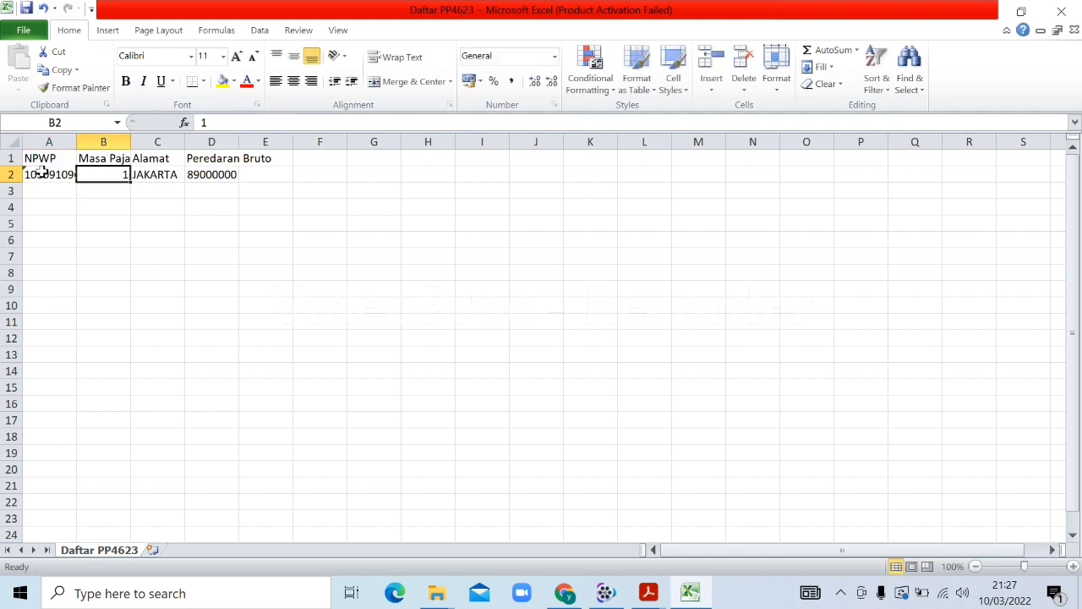
# AutoFit columns A, B, C and D to their contents
pyautogui.doubleClick(76, 149)
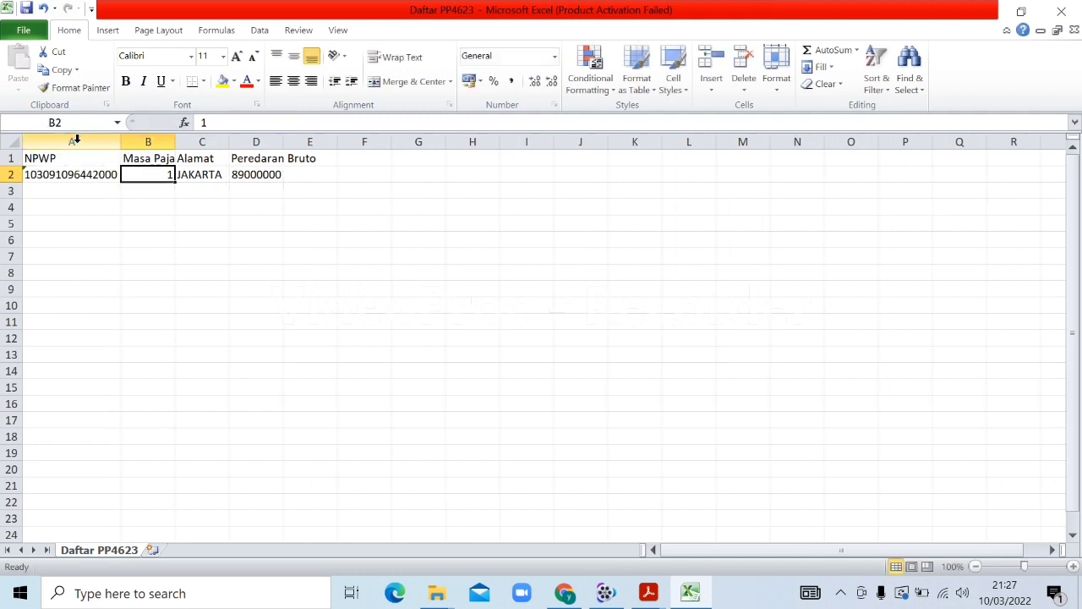
pyautogui.doubleClick(283, 141)
pyautogui.doubleClick(176, 141)
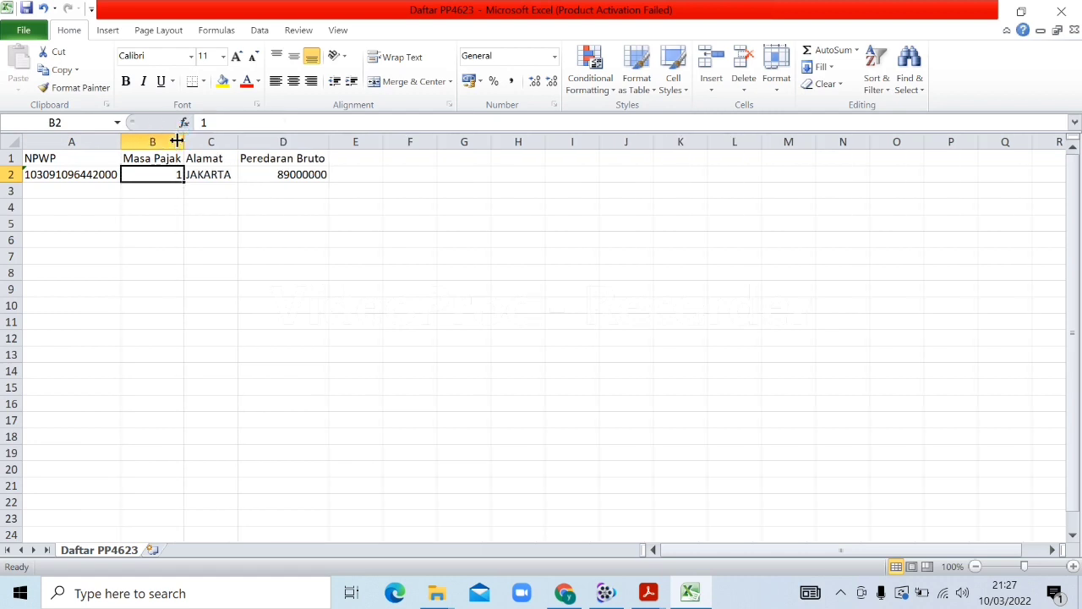
pyautogui.doubleClick(241, 144)
pyautogui.click(239, 142)
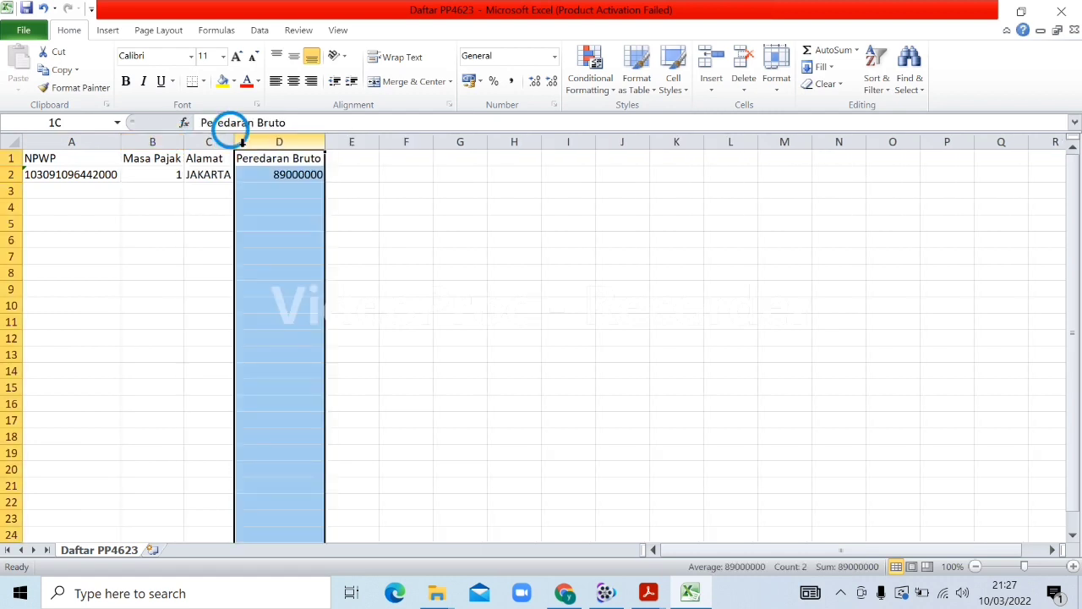
# Change the row-2 address to CIAMIS and the gross turnover to 10000000
pyautogui.click(150, 170)
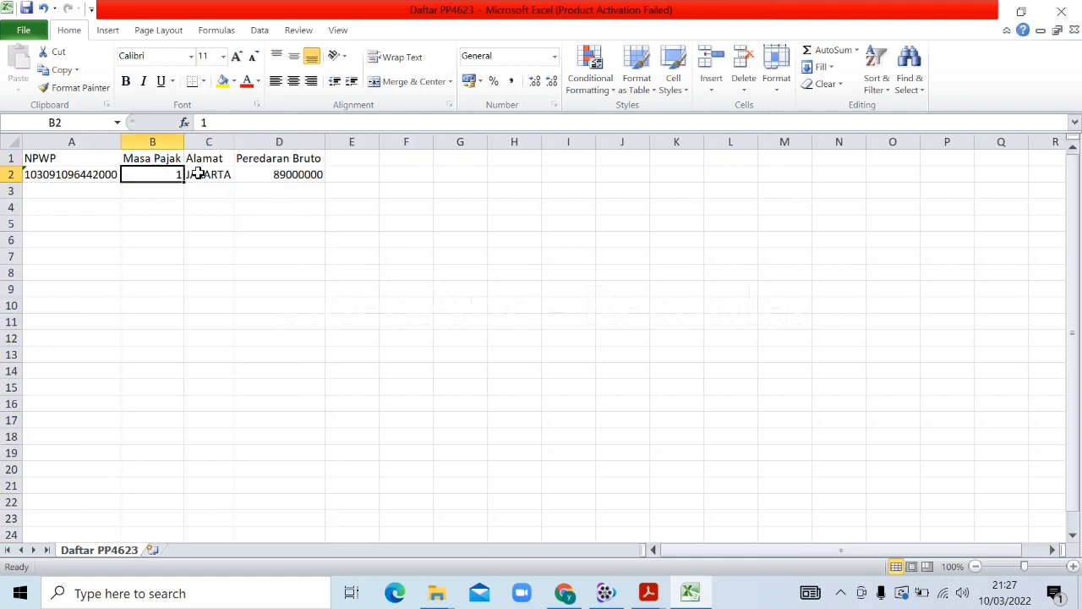
pyautogui.click(197, 174)
pyautogui.write('CIAMIS')
pyautogui.press('Tab')
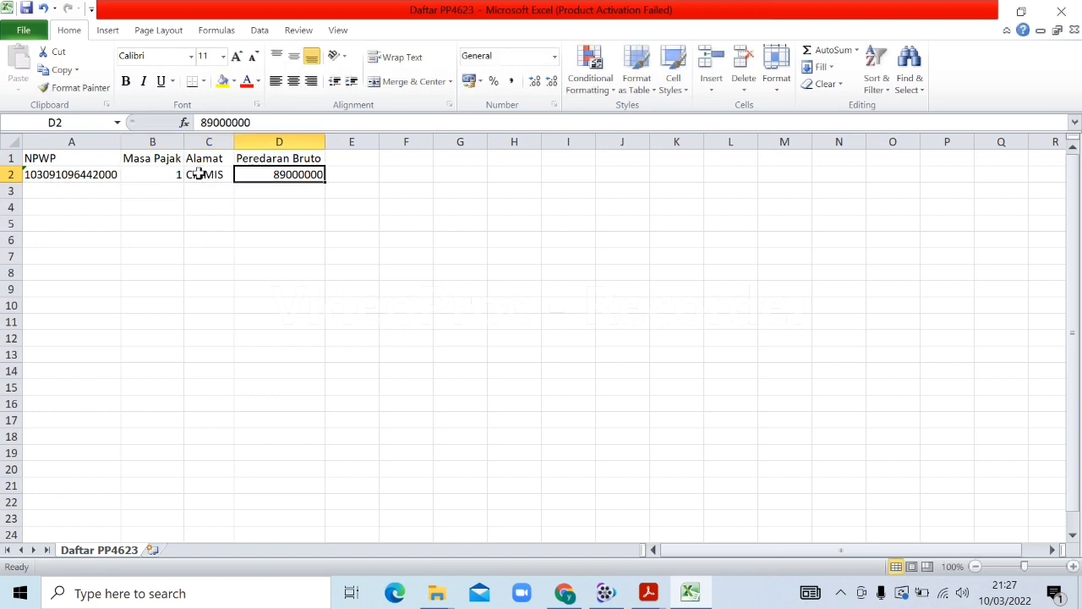
pyautogui.write('10000000')
pyautogui.press('Tab')
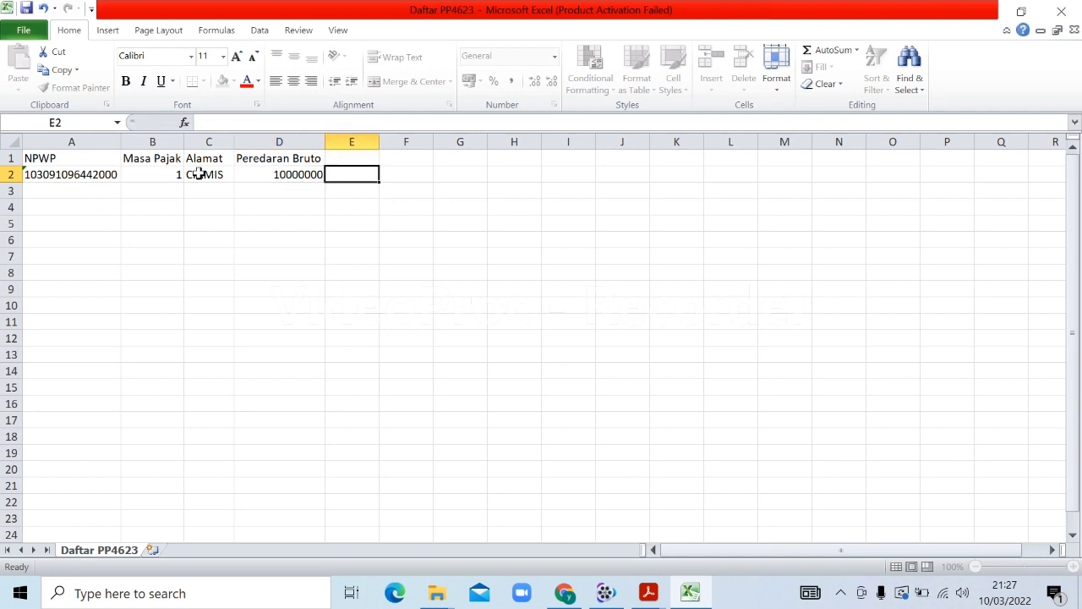
# Add tax periods 2 and 3 in cells B3 and B4
pyautogui.click(95, 174)
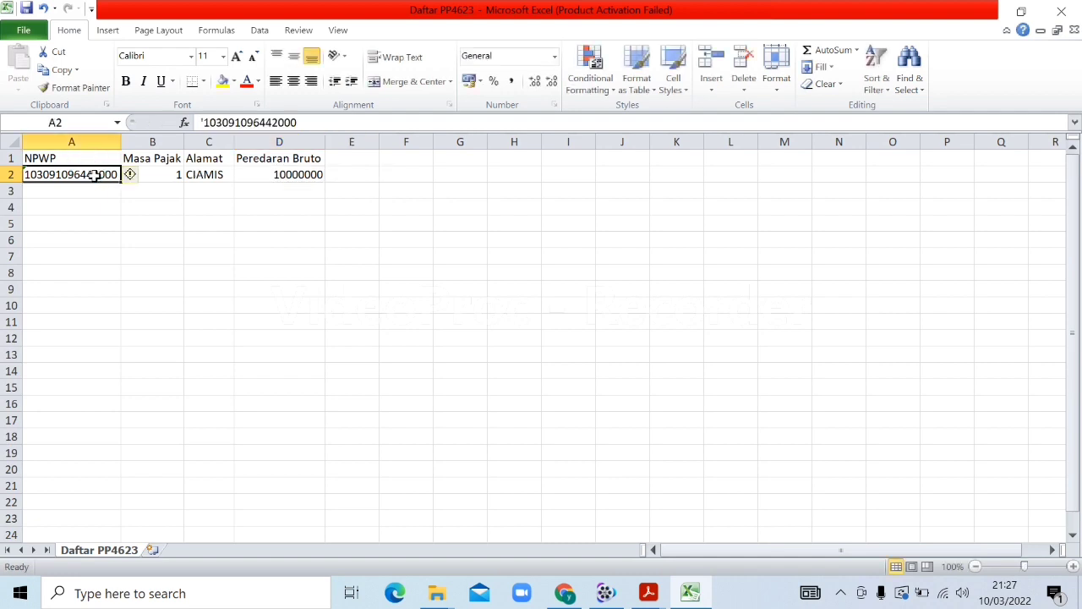
pyautogui.click(160, 175)
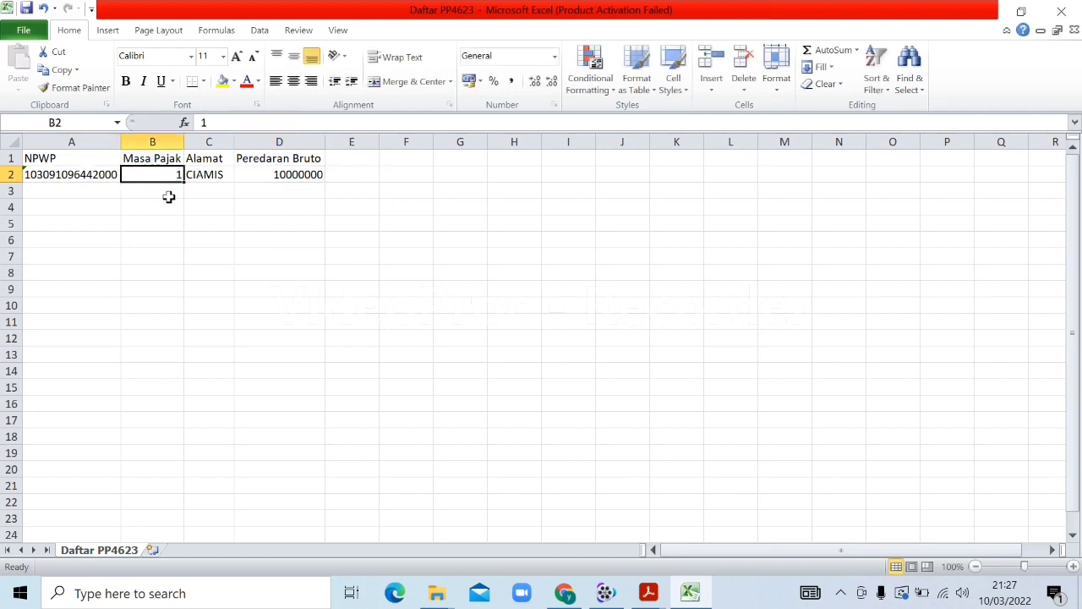
pyautogui.click(161, 191)
pyautogui.write('2')
pyautogui.press('Return')
pyautogui.write('3')
pyautogui.press('Return')
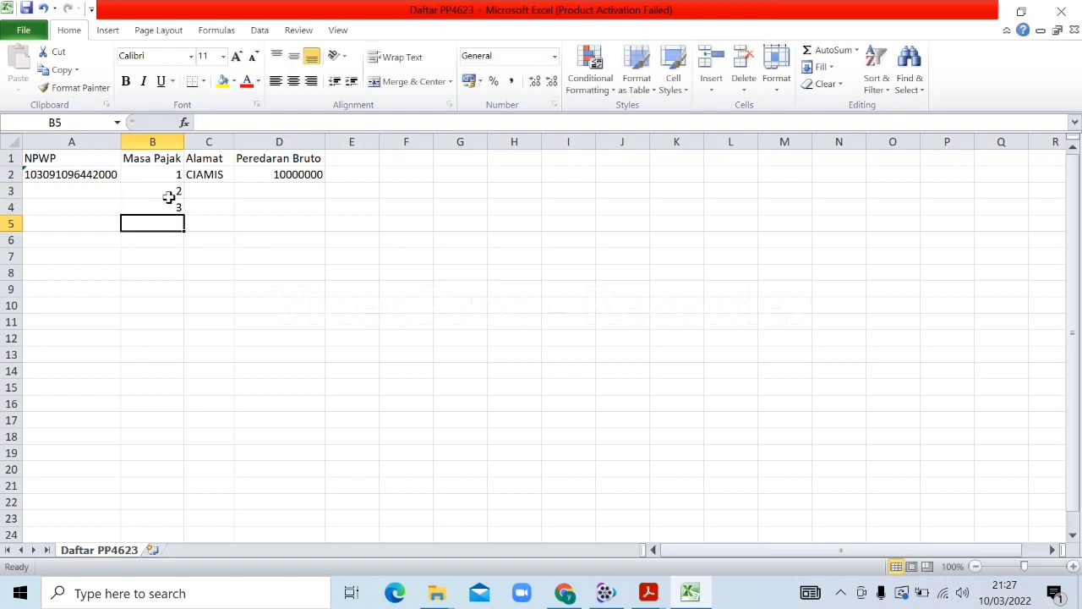
# Extend the Masa Pajak series to 12 and copy the taxpayer number down to row 13
pyautogui.moveTo(173, 175); pyautogui.dragTo(154, 358)
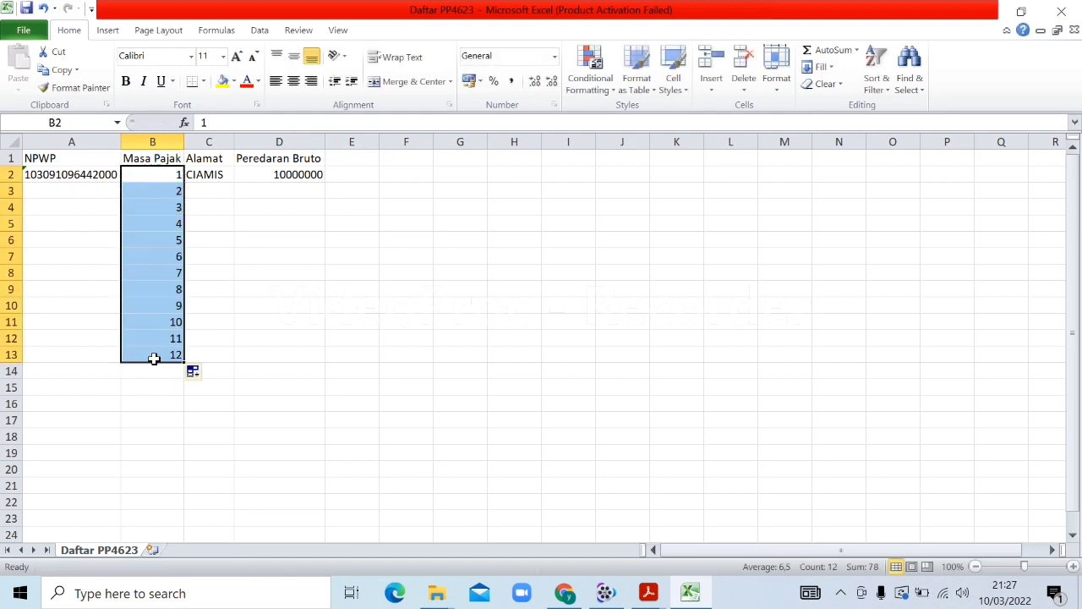
pyautogui.click(98, 194)
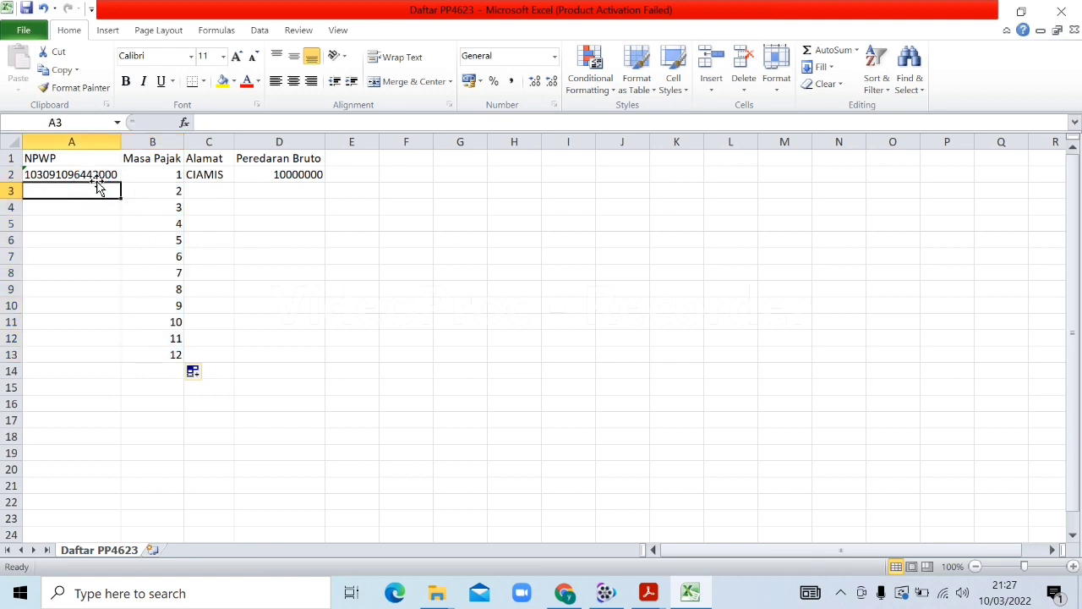
pyautogui.click(91, 173)
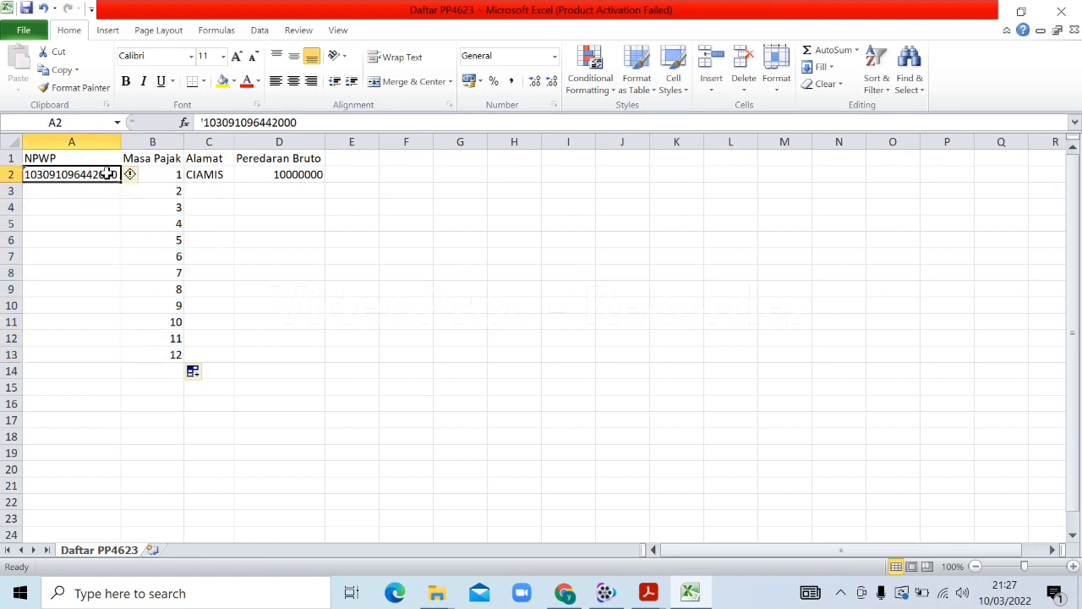
pyautogui.hotkey('ctrl', 'c')
pyautogui.moveTo(114, 297); pyautogui.dragTo(117, 360)
# Fill the CIAMIS address down column C to row 13
pyautogui.click(260, 223)
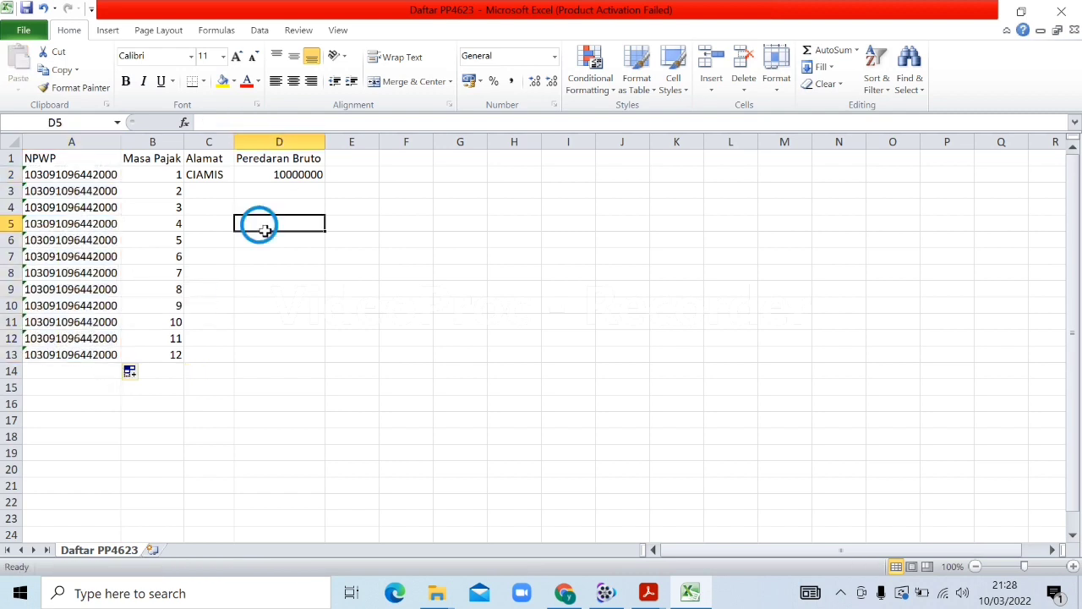
pyautogui.click(218, 174)
pyautogui.moveTo(233, 182); pyautogui.dragTo(233, 353)
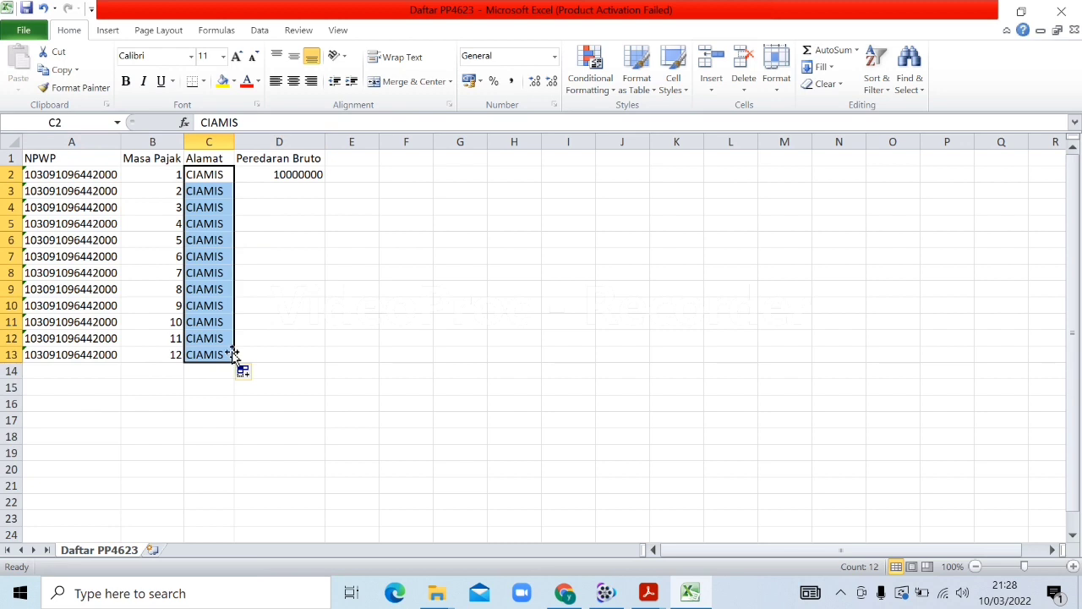
pyautogui.click(289, 189)
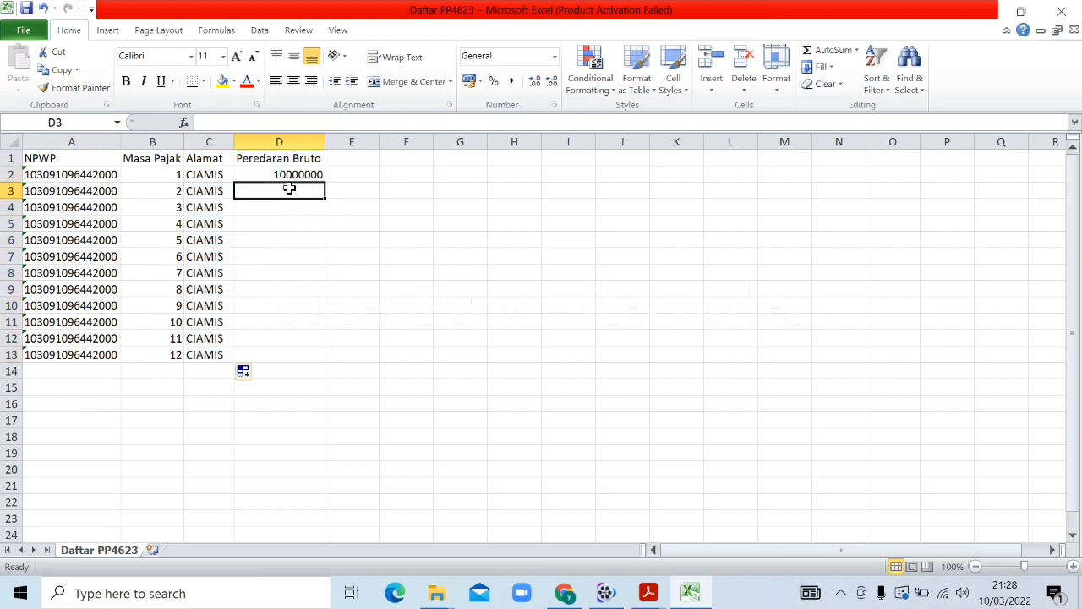
# Enter turnover for months 2–7: 6000000, 5000000, 8000000, 6000000, 0, 9000000
pyautogui.write('6000000')
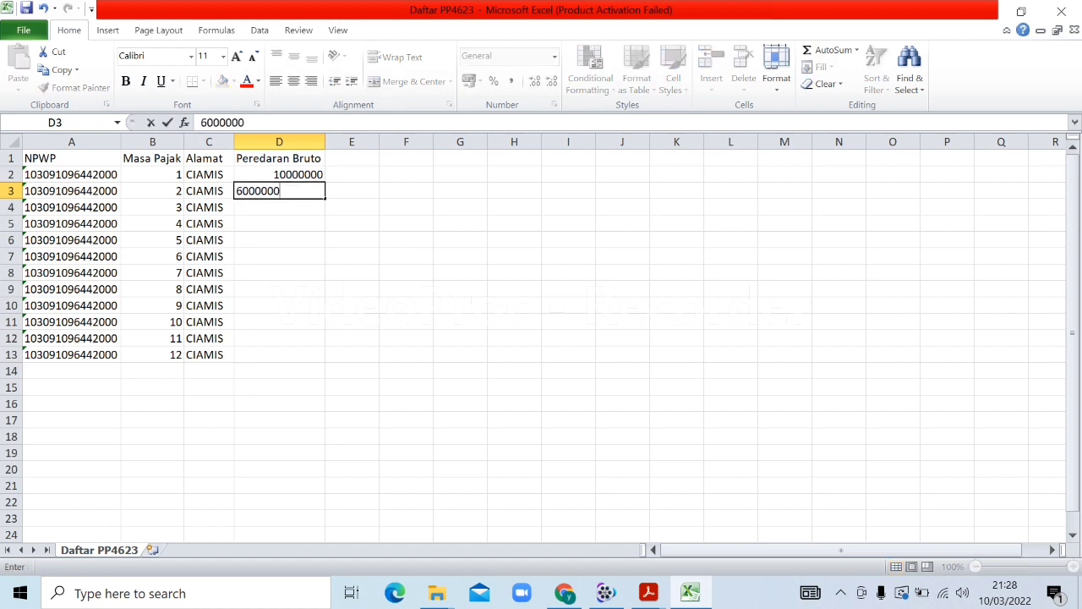
pyautogui.press('Return')
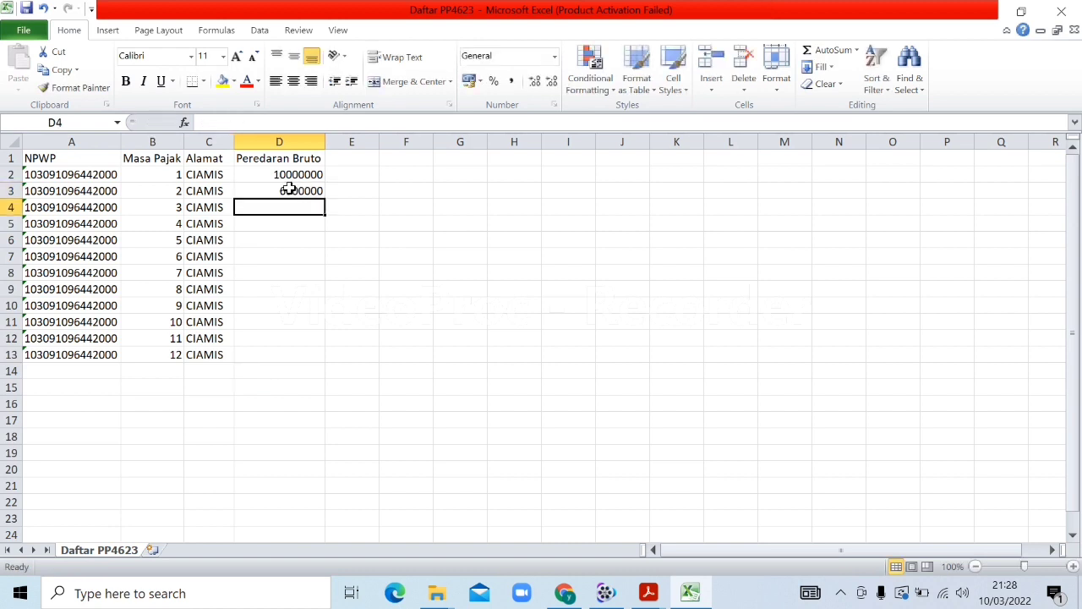
pyautogui.write('5000000')
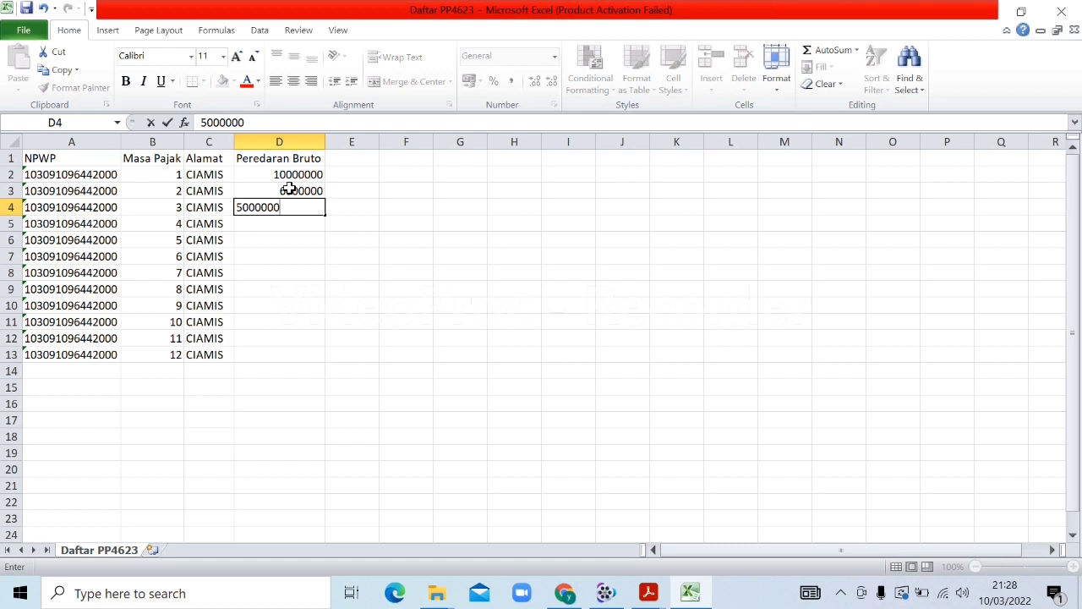
pyautogui.press('Return')
pyautogui.write('8000000')
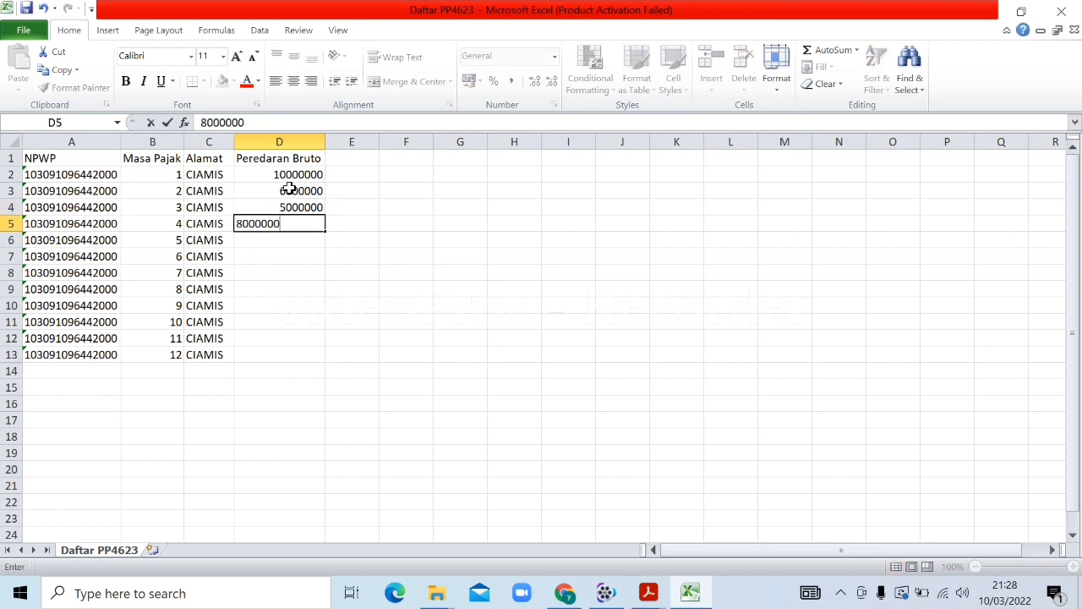
pyautogui.press('Return')
pyautogui.write('6')
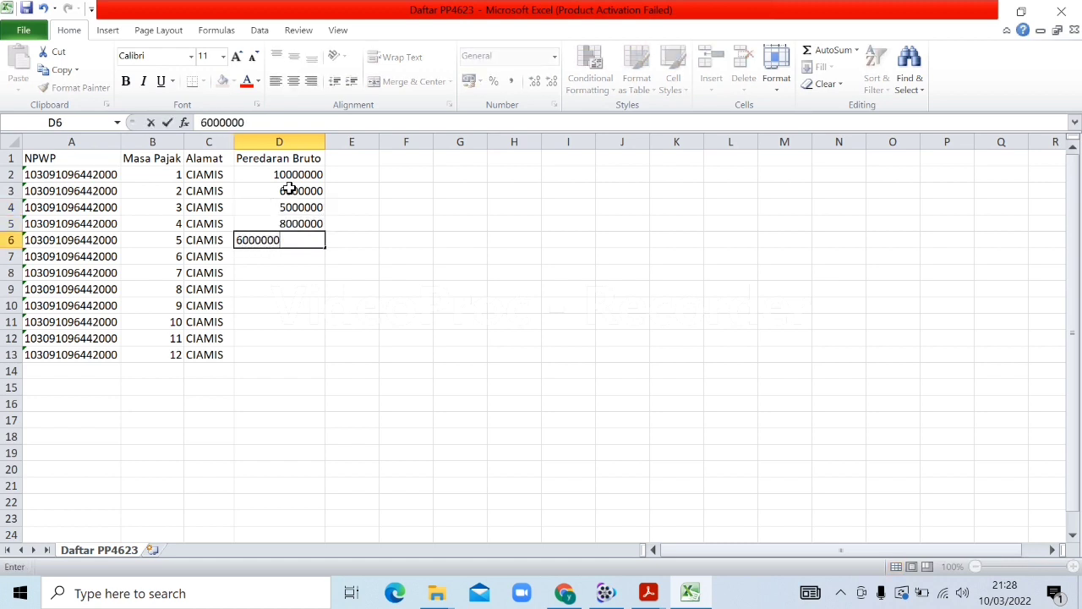
pyautogui.write('000000')
pyautogui.press('Return')
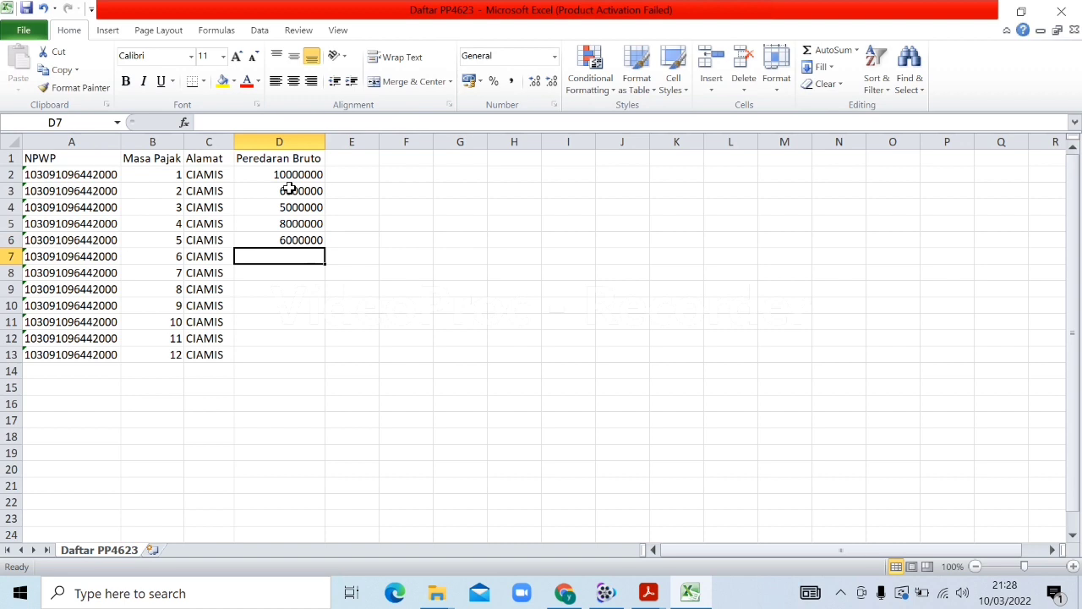
pyautogui.write('0')
pyautogui.press('Return')
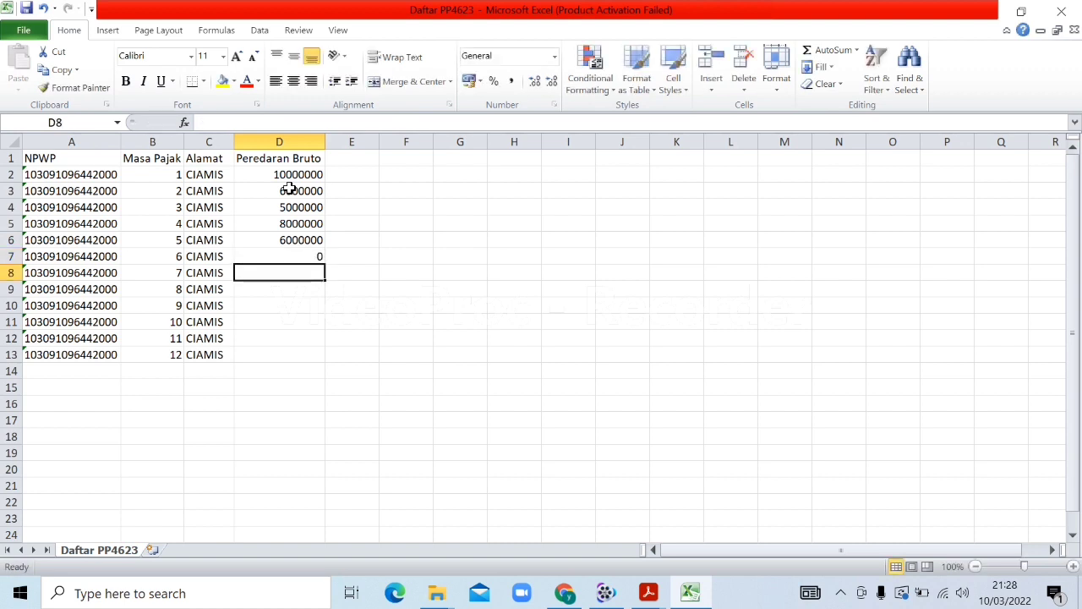
pyautogui.write('9000000')
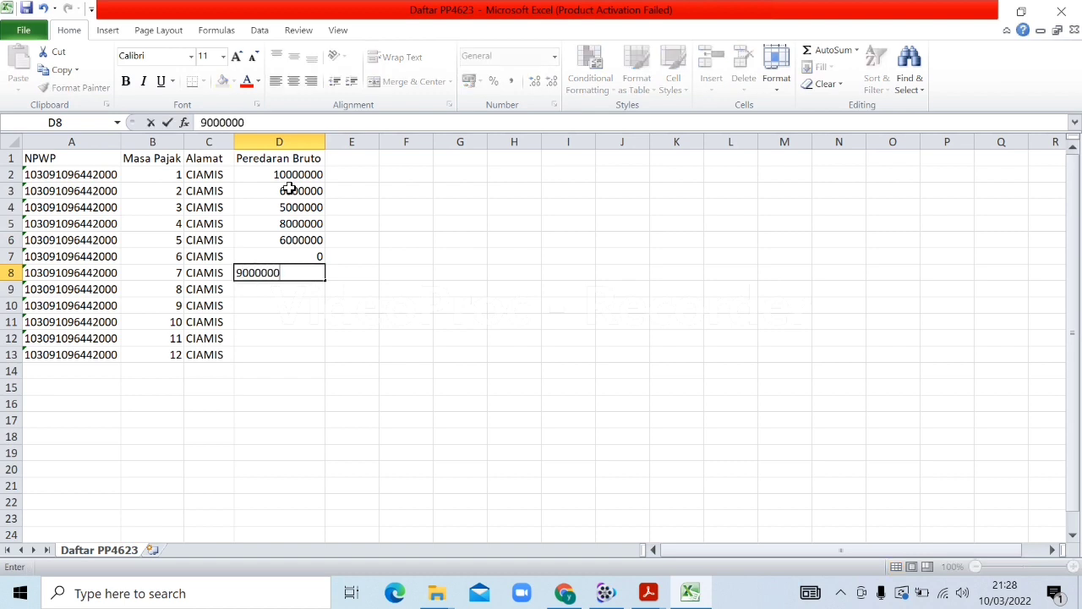
pyautogui.press('Return')
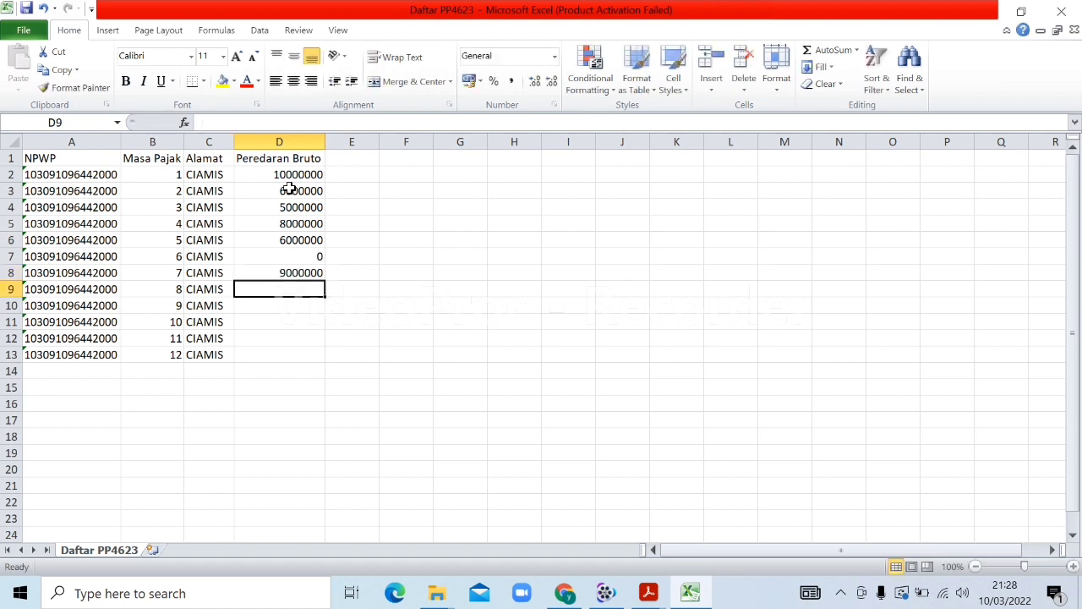
# Enter turnover for months 8–12: 50000000, 30000000, 10000000, 12000000, 13000000
pyautogui.write('50000000')
pyautogui.press('Return')
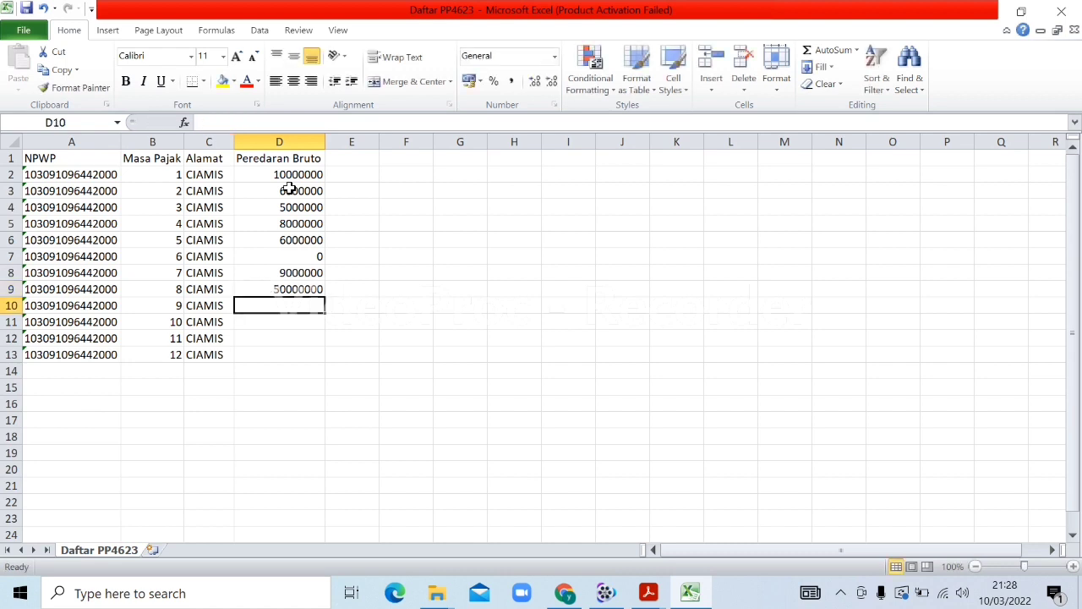
pyautogui.write('3000000')
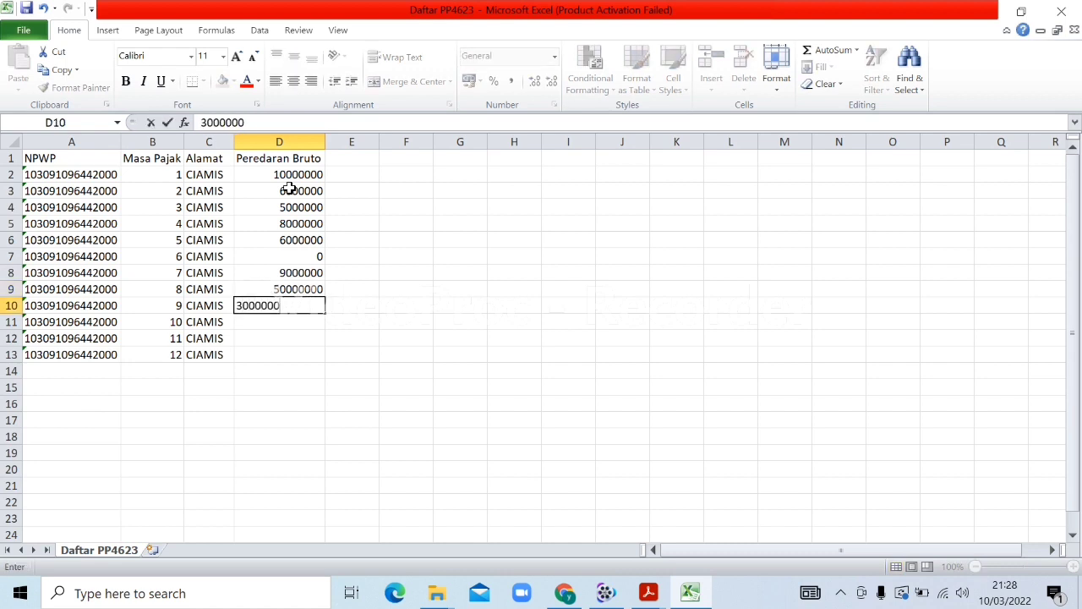
pyautogui.write('0')
pyautogui.press('Return')
pyautogui.write('1')
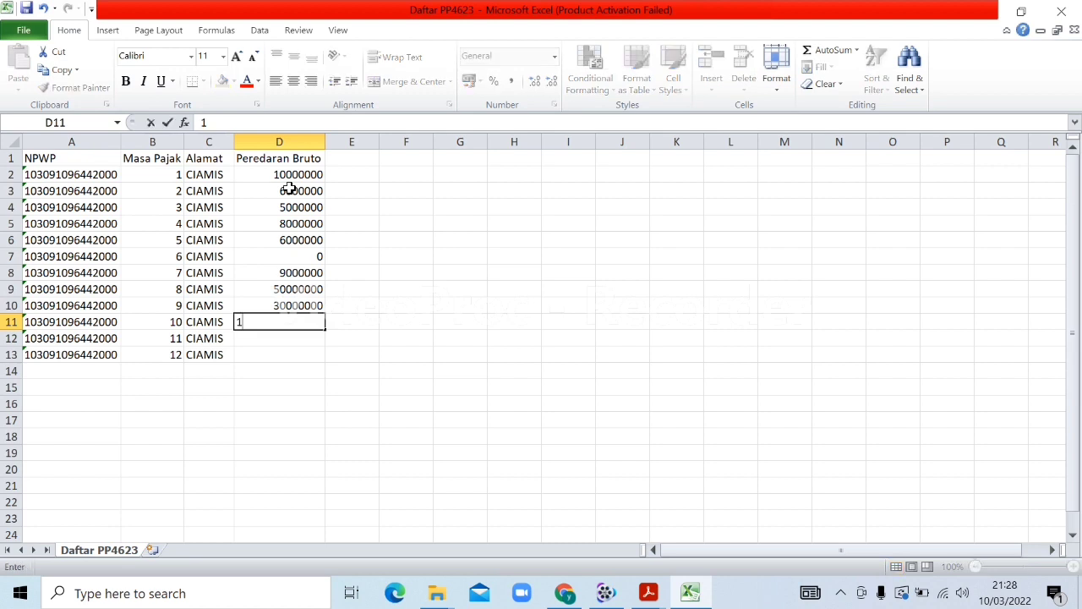
pyautogui.write('0000000')
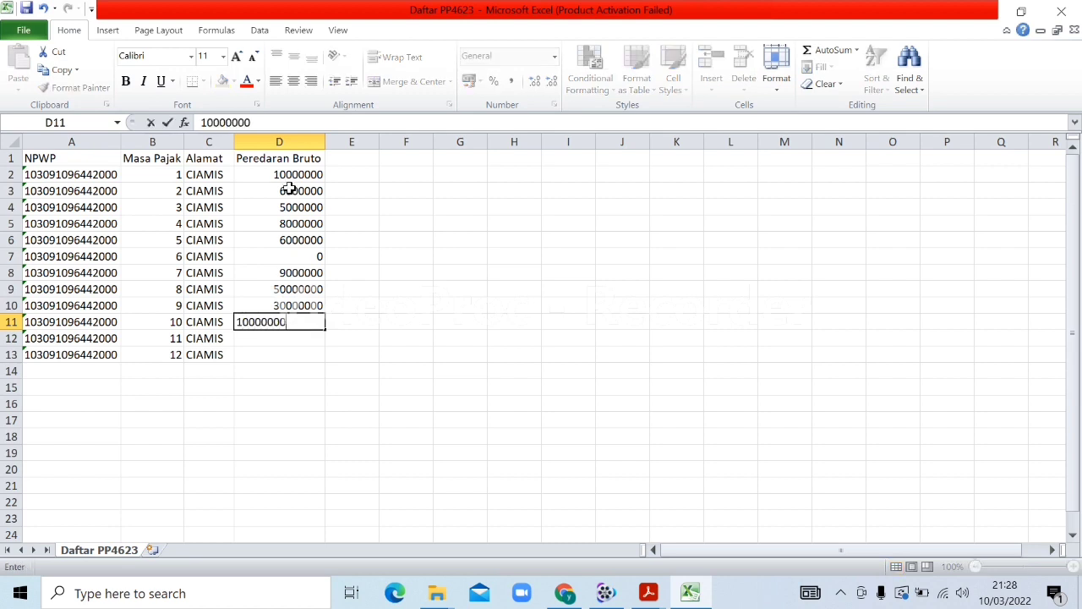
pyautogui.press('Return')
pyautogui.write('12000000')
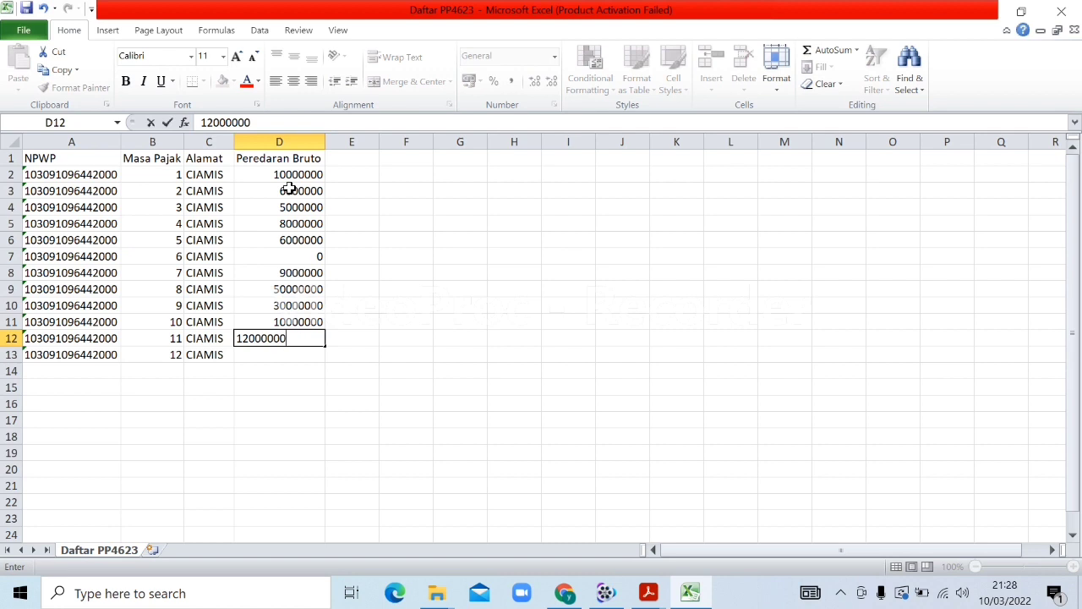
pyautogui.press('Return')
pyautogui.write('13000000')
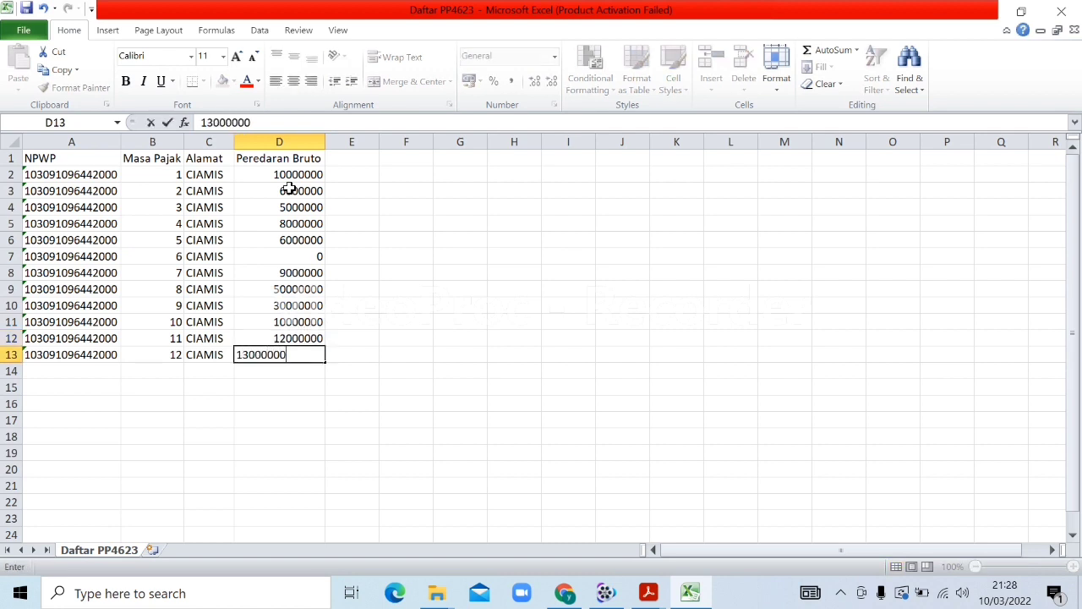
pyautogui.press('Return')
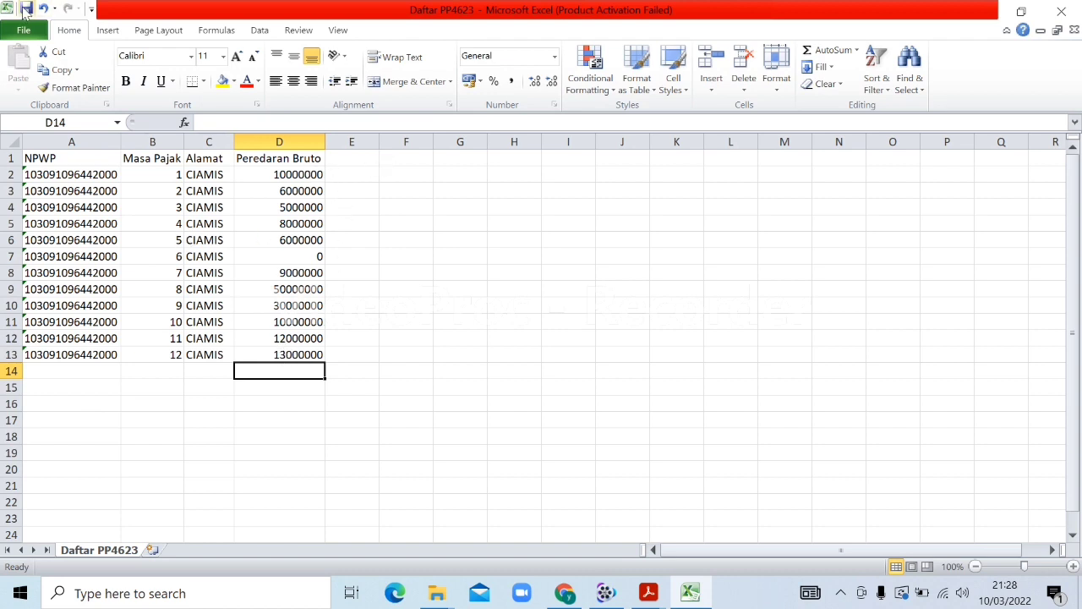
# Save Daftar PP4623 in CSV format, then close Excel without saving further changes
pyautogui.click(26, 9)
pyautogui.click(491, 349)
pyautogui.click(1062, 10)
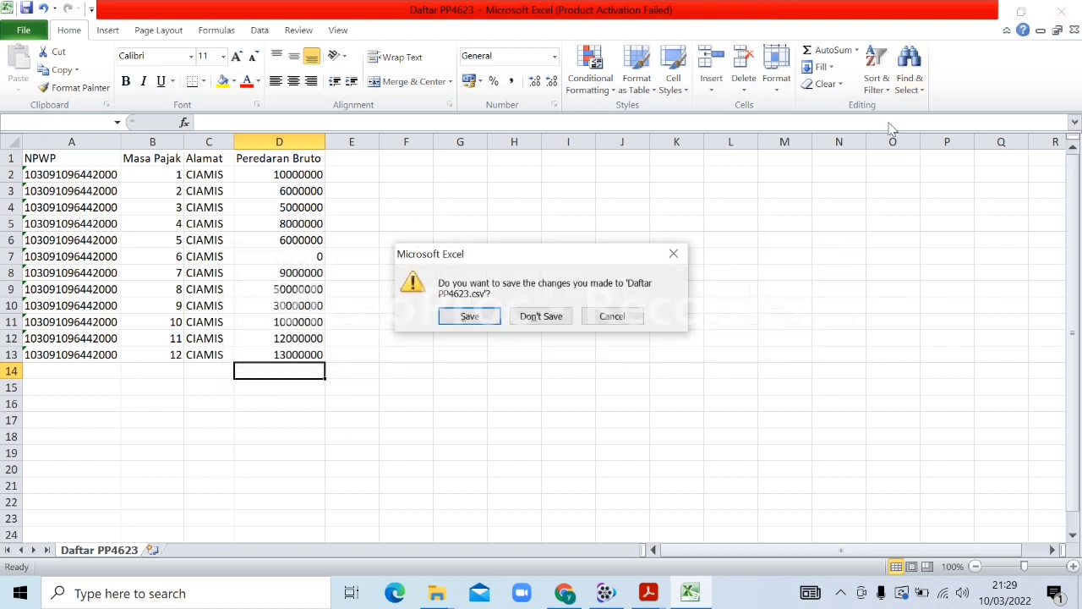
pyautogui.click(539, 318)
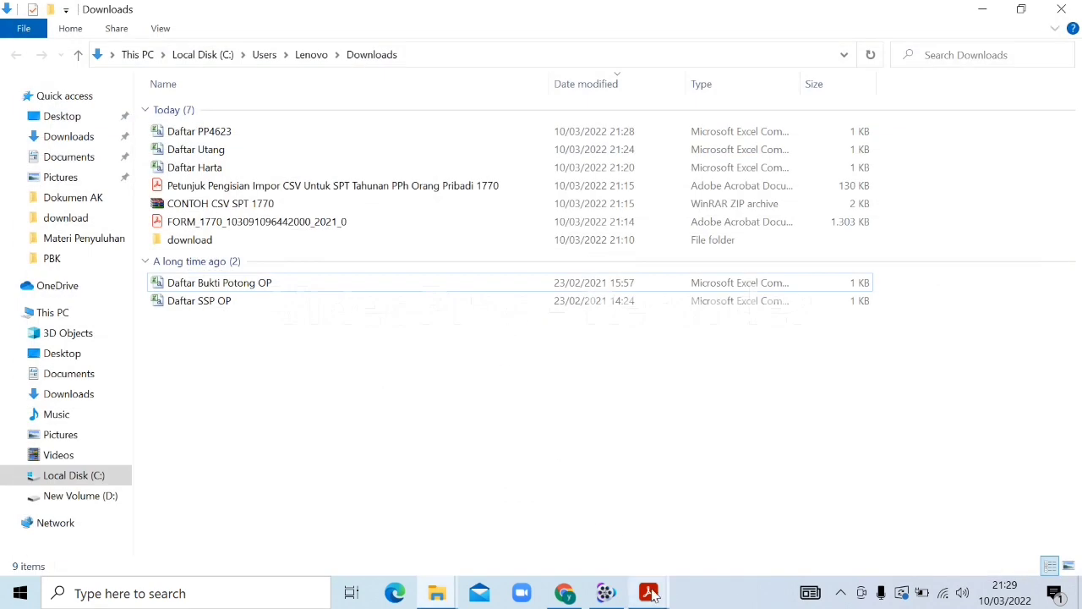
# Import the Daftar PP4623 file into the PP 46/23 monthly turnover list
pyautogui.moveTo(649, 593)
pyautogui.click(592, 550)
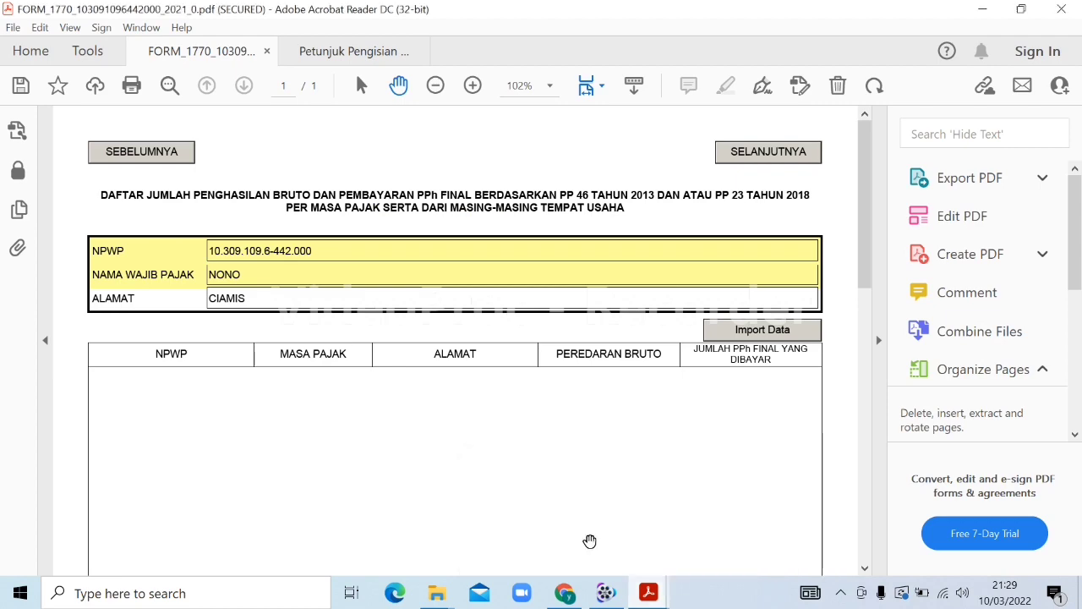
pyautogui.click(750, 331)
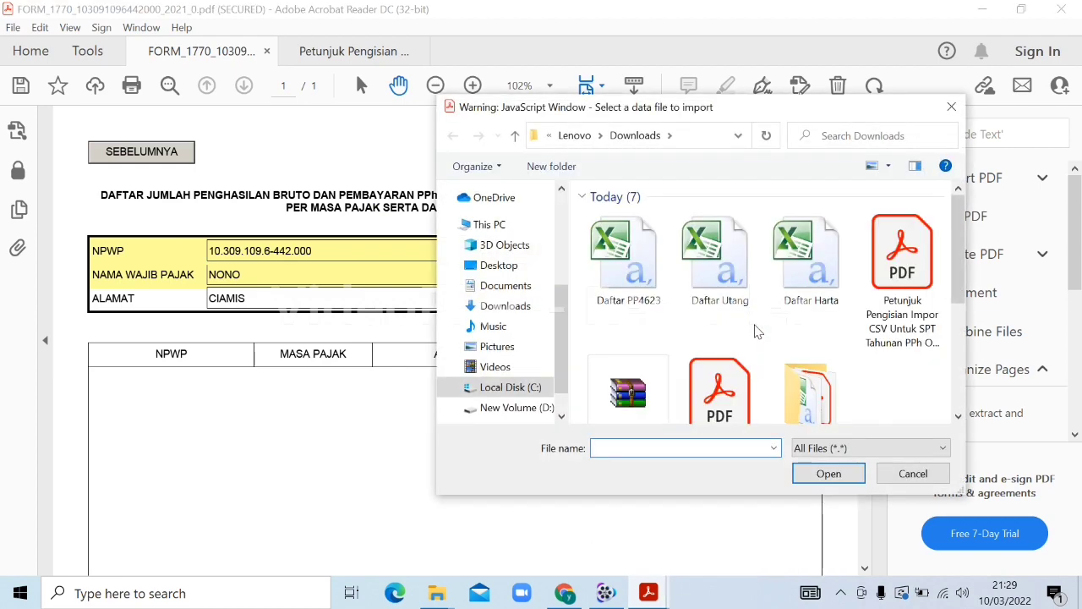
pyautogui.click(634, 255)
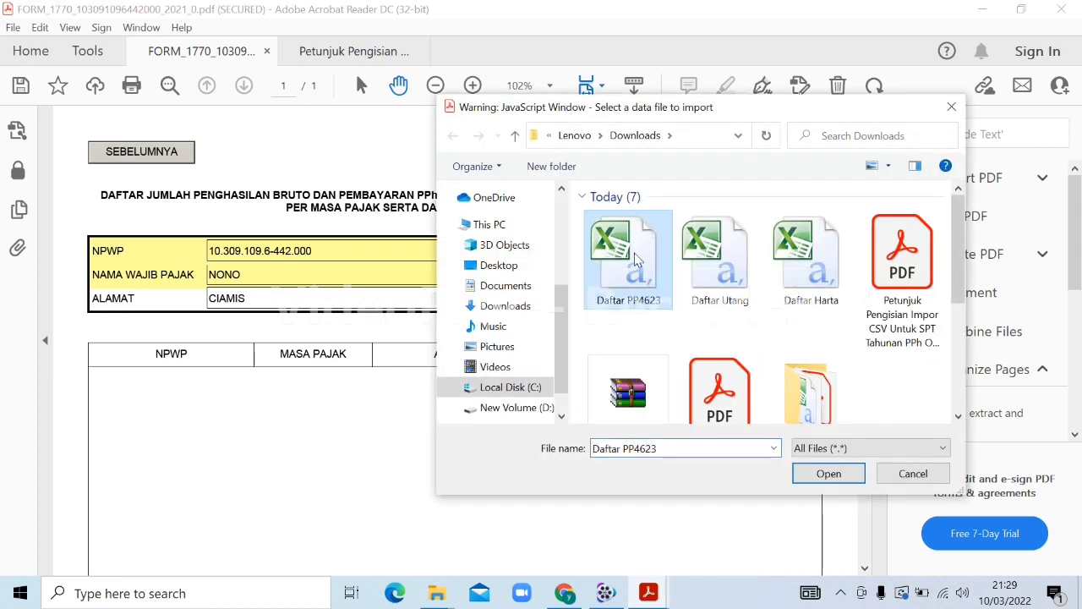
pyautogui.doubleClick(634, 254)
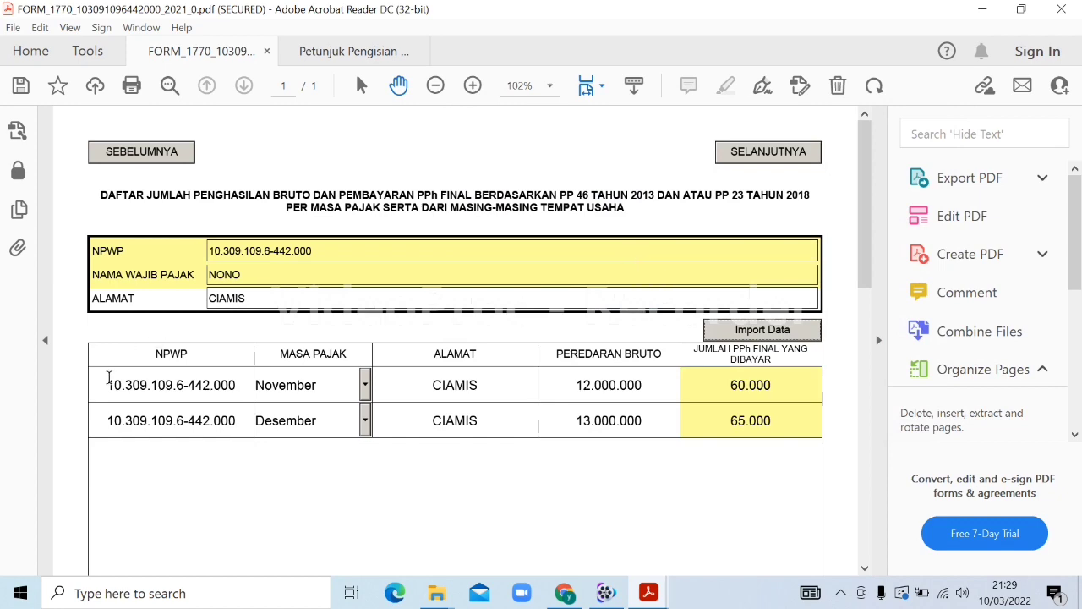
# Review the 12 imported monthly rows, totalling 159.000.000 turnover and 795.000 tax
pyautogui.click(869, 277)
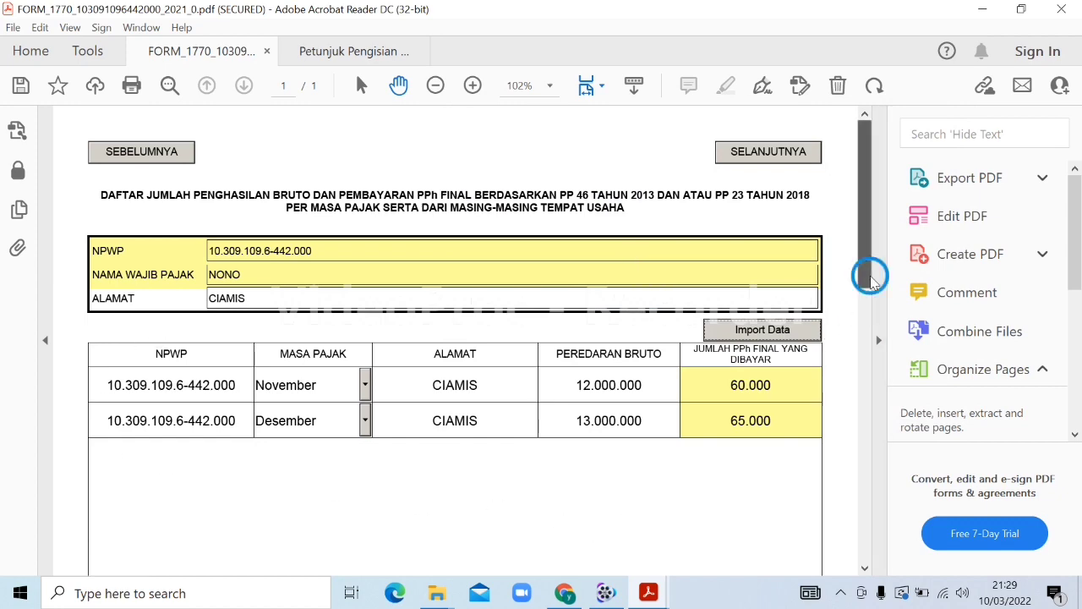
pyautogui.moveTo(869, 278); pyautogui.dragTo(860, 396)
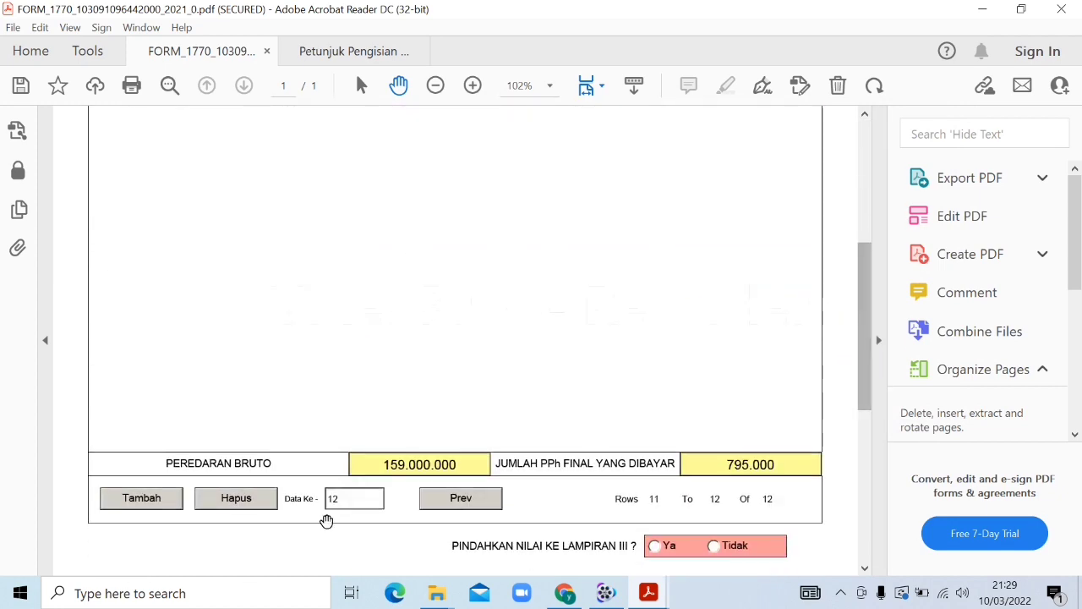
pyautogui.click(446, 506)
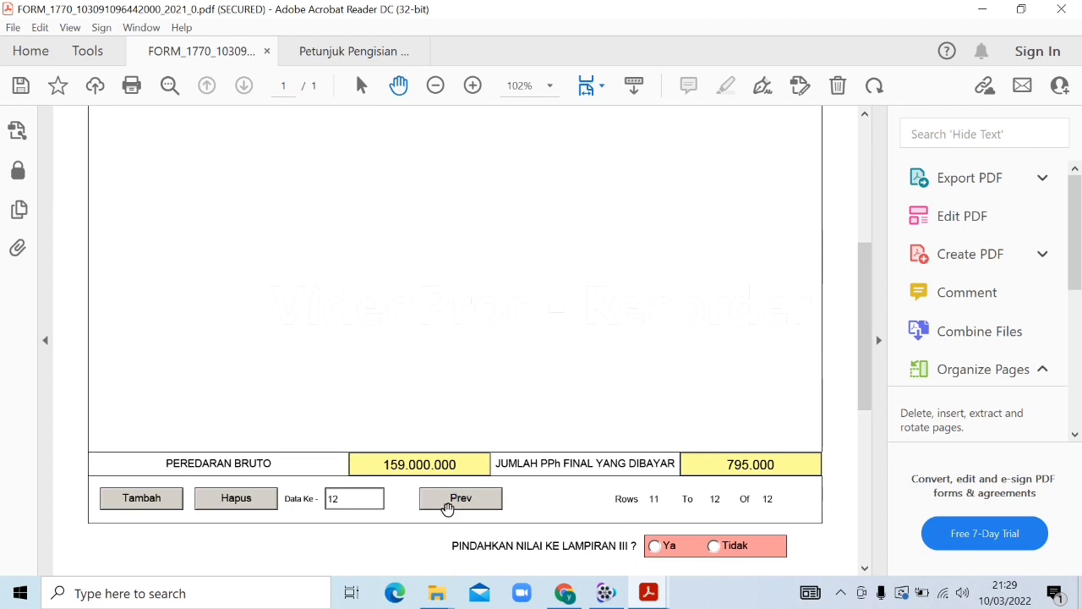
pyautogui.moveTo(863, 372); pyautogui.dragTo(838, 350)
pyautogui.click(463, 470)
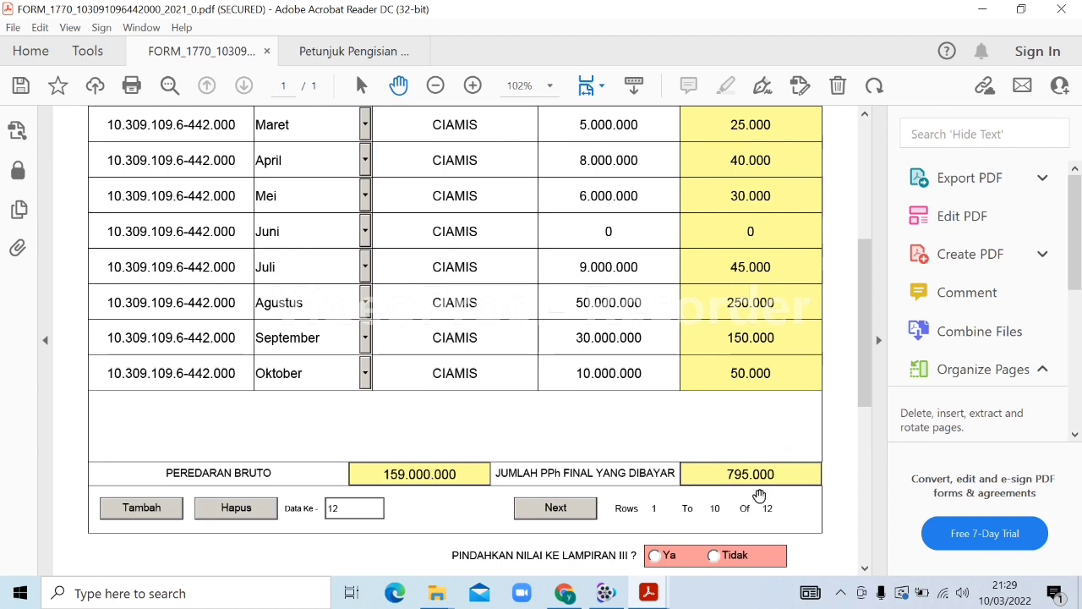
# Choose Ya for Pindahkan Nilai ke Lampiran III and check line 16 there
pyautogui.scroll(-2, 843, 389)
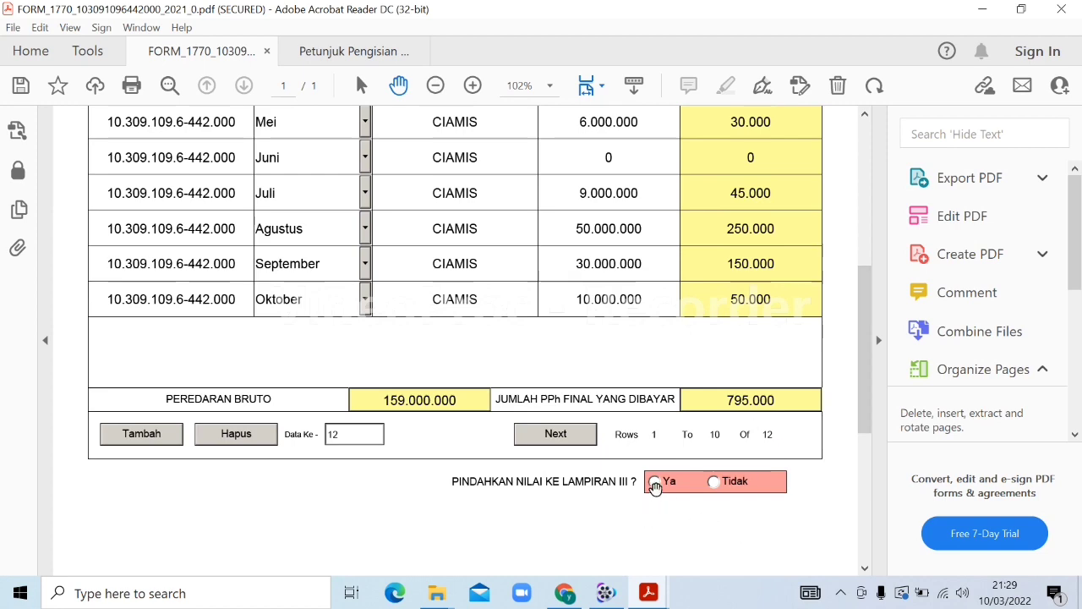
pyautogui.click(655, 481)
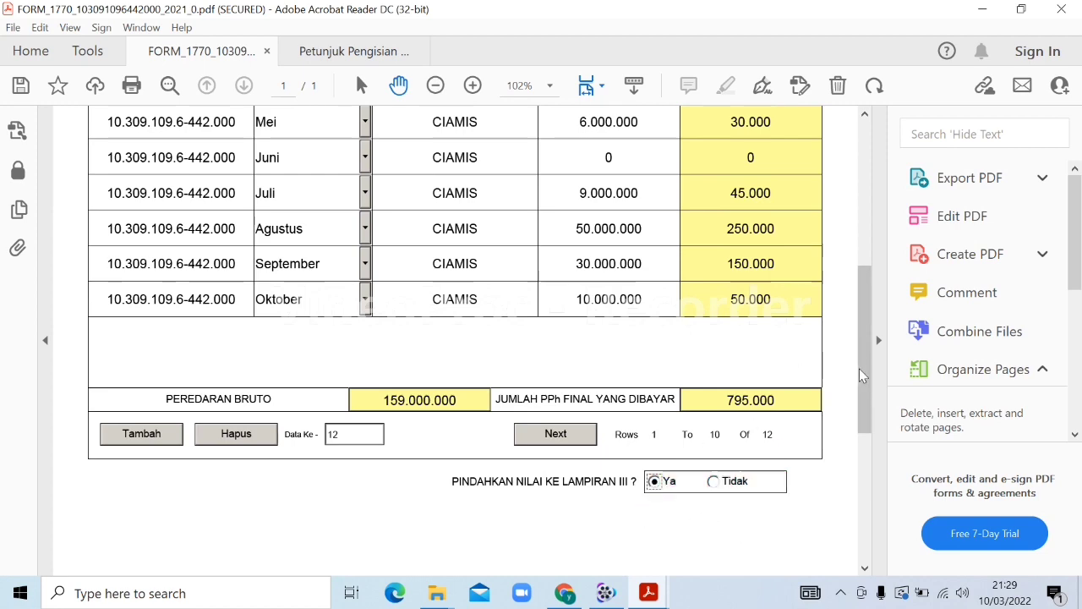
pyautogui.moveTo(861, 374); pyautogui.dragTo(845, 183)
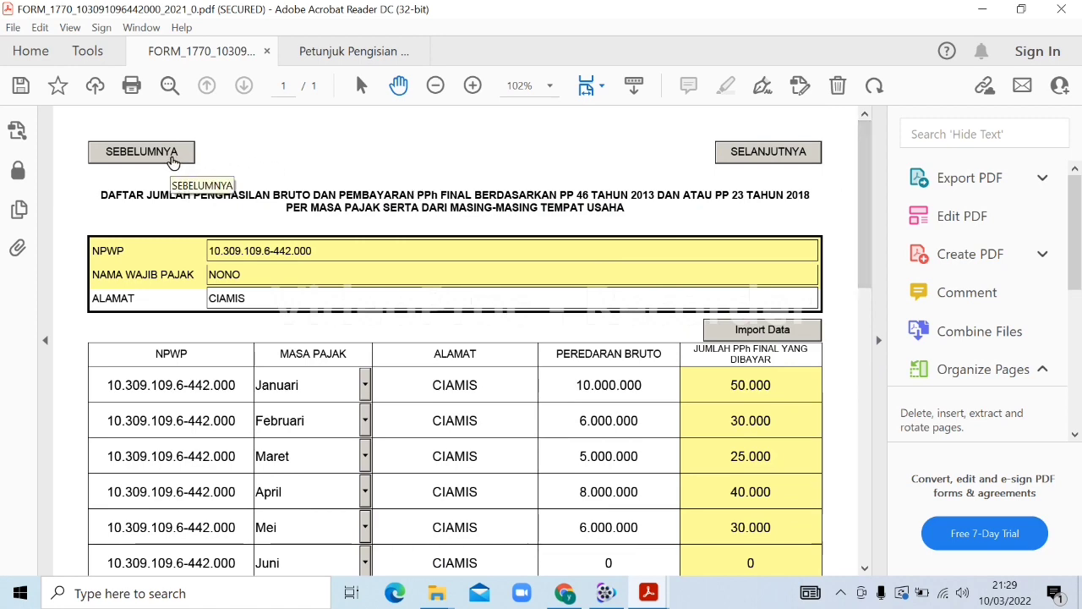
pyautogui.click(174, 161)
pyautogui.moveTo(865, 180); pyautogui.dragTo(865, 375)
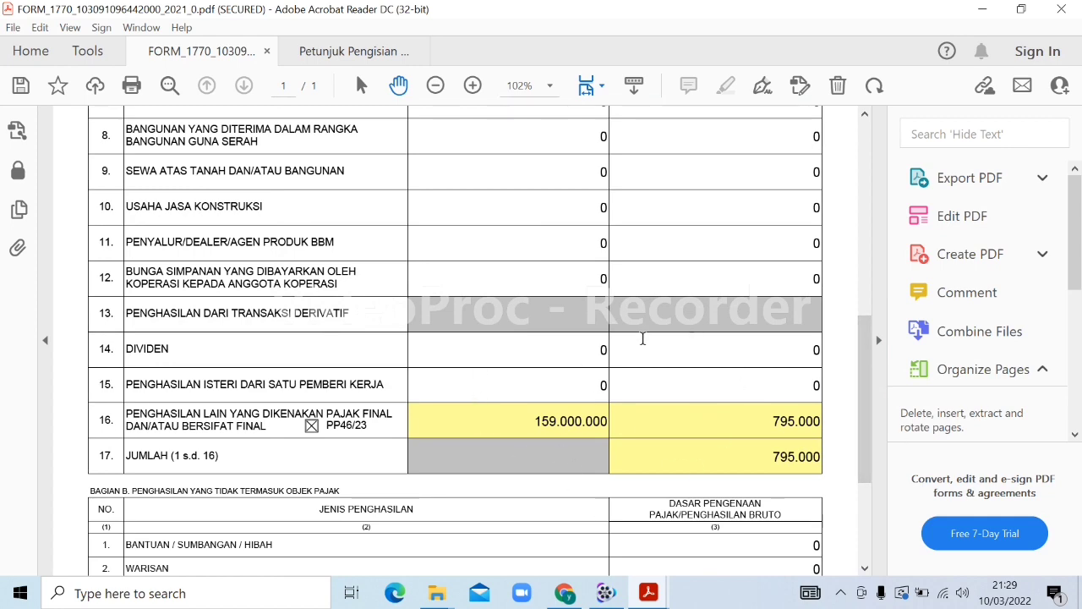
# Return to the PP 46/23 monthly list and view its last rows
pyautogui.moveTo(863, 437); pyautogui.dragTo(837, 228)
pyautogui.click(626, 152)
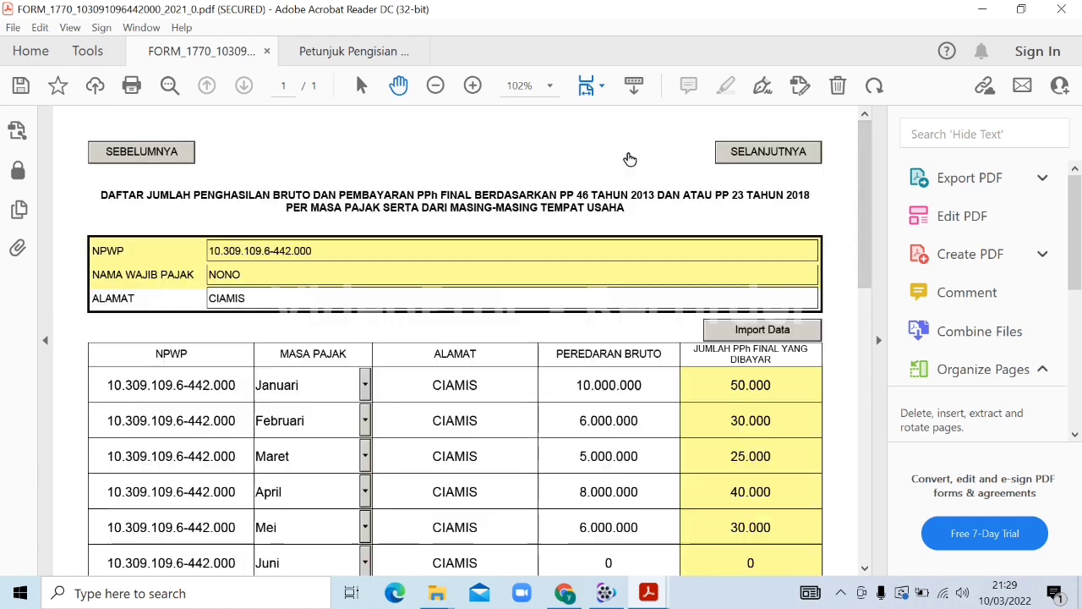
pyautogui.moveTo(870, 188); pyautogui.dragTo(863, 222)
pyautogui.click(556, 434)
# Advance through the Lampiran II page to the first Lampiran I page
pyautogui.click(792, 158)
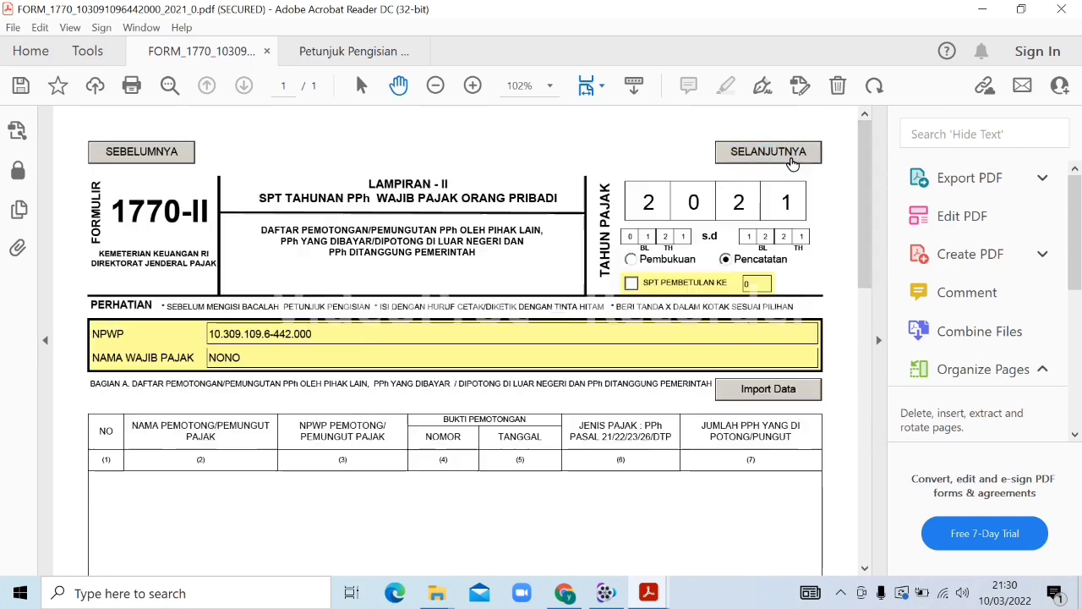
pyautogui.scroll(-2, 864, 200)
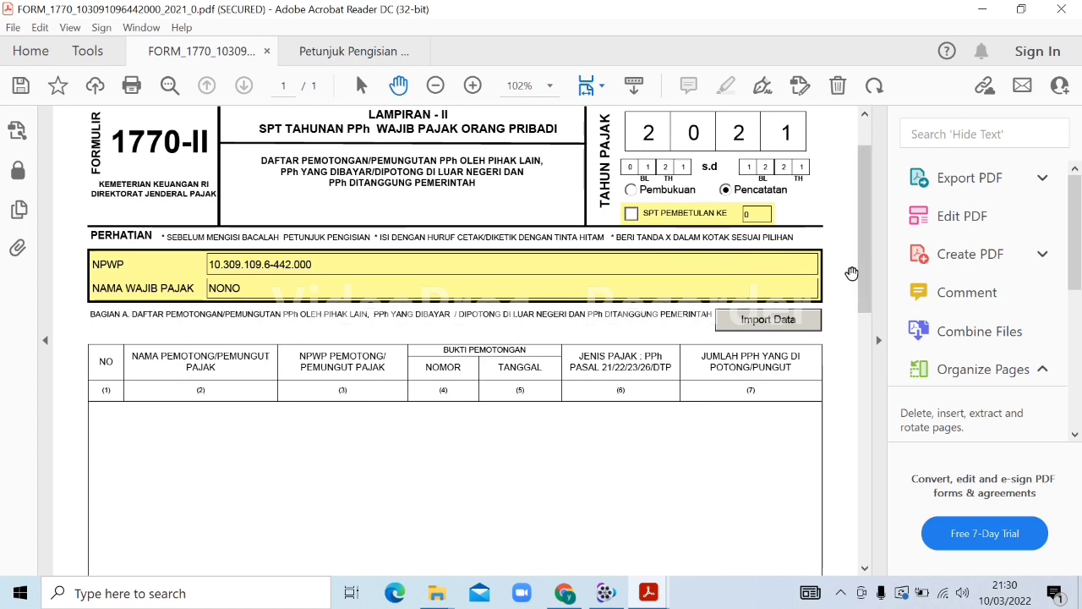
pyautogui.moveTo(871, 273); pyautogui.dragTo(869, 249)
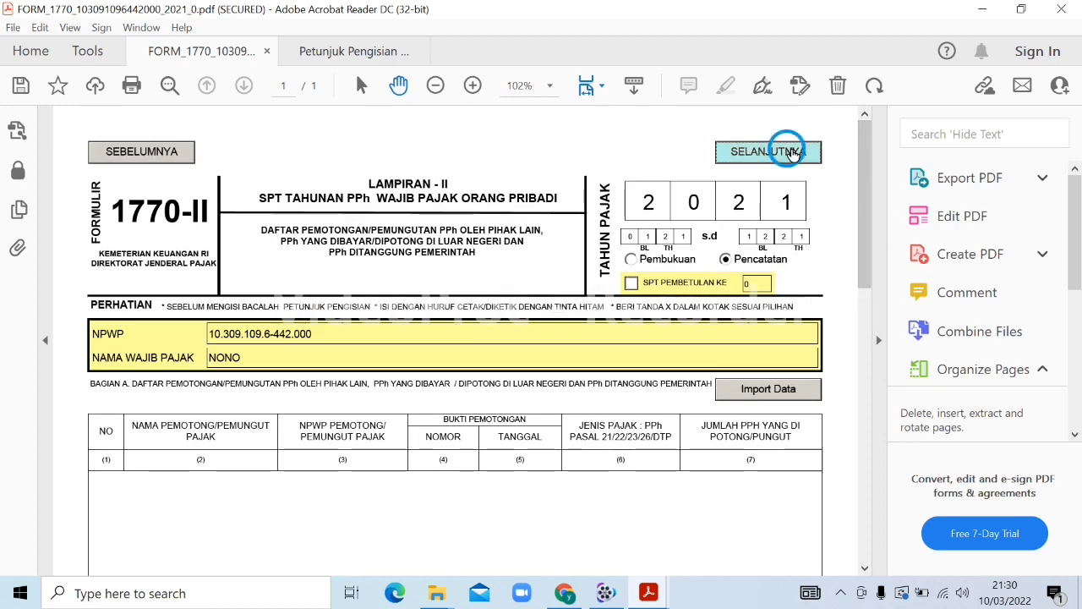
pyautogui.click(776, 151)
pyautogui.moveTo(858, 165); pyautogui.dragTo(853, 143)
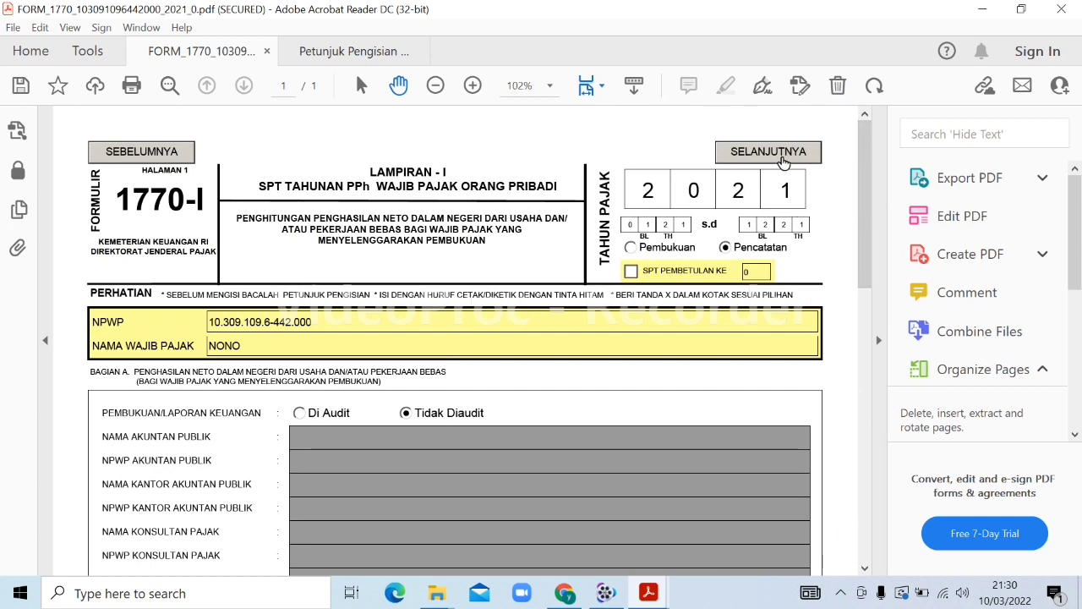
# Continue past the second Lampiran I page to the main Formulir 1770
pyautogui.click(778, 157)
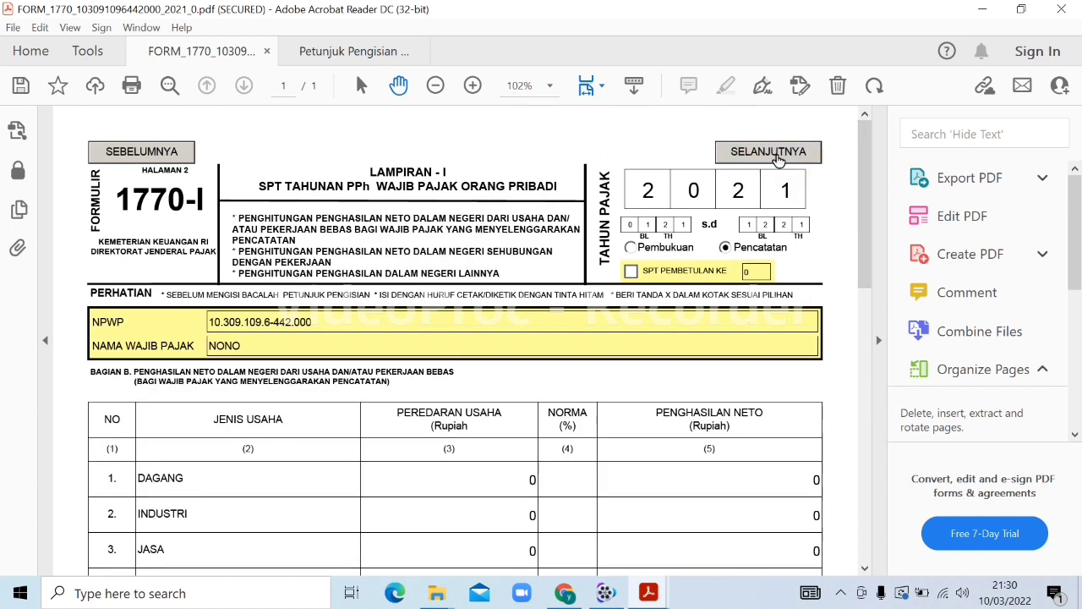
pyautogui.moveTo(864, 192); pyautogui.dragTo(885, 565)
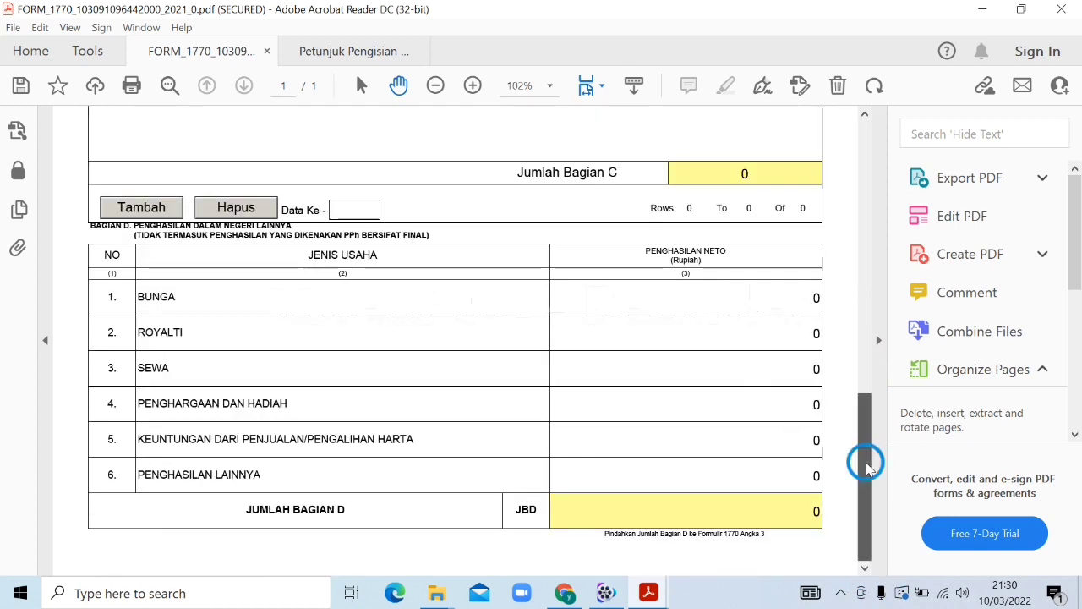
pyautogui.moveTo(867, 463); pyautogui.dragTo(865, 192)
pyautogui.click(778, 150)
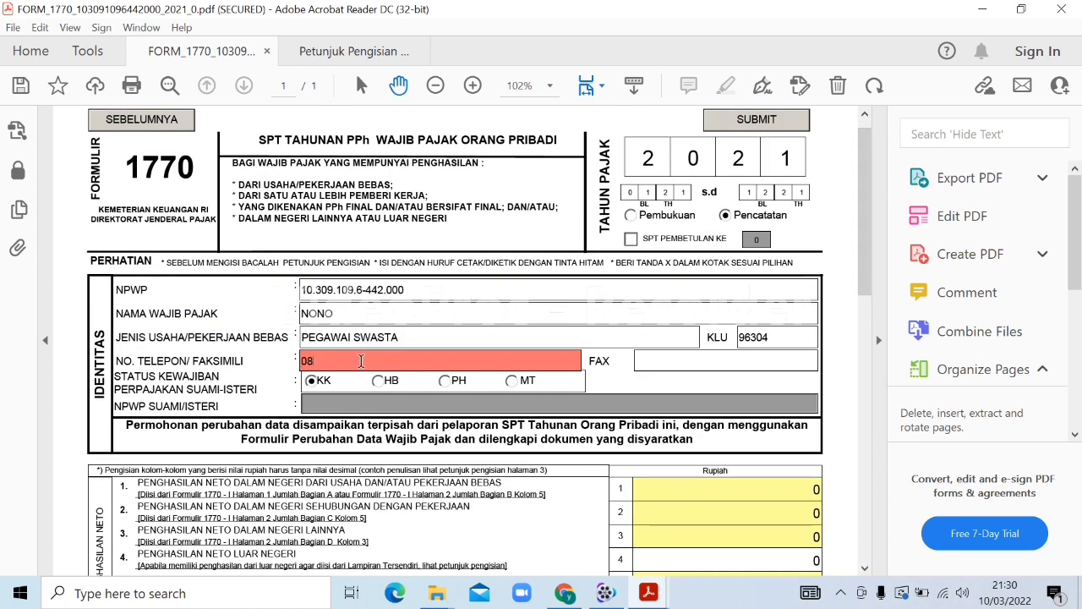
# Enter the taxpayer's number in the NO. TELEPON/FAKSIMILI field
pyautogui.write('1234567812')
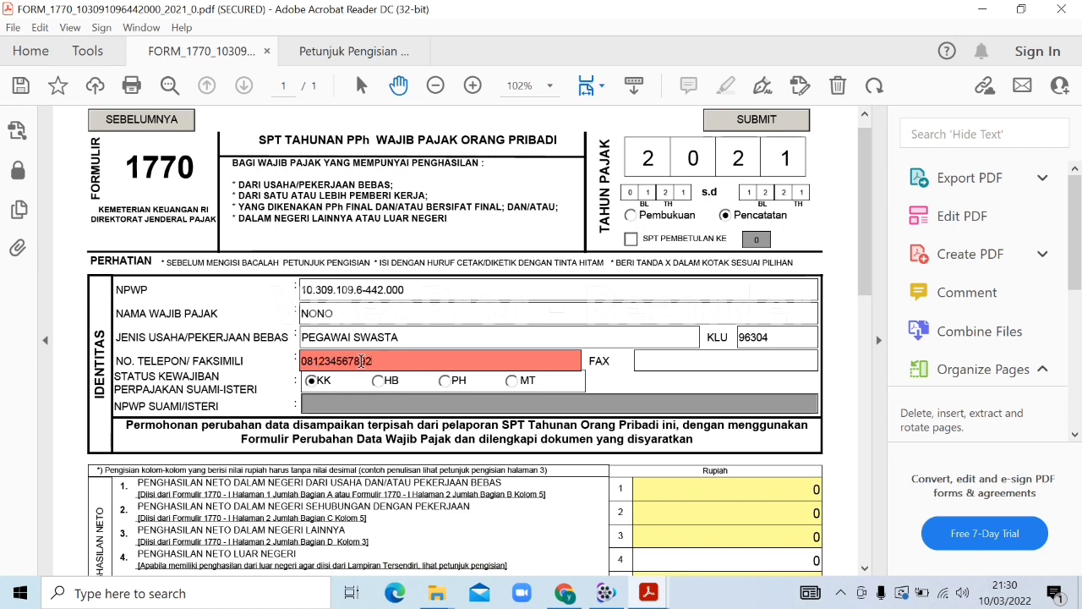
pyautogui.press('Tab')
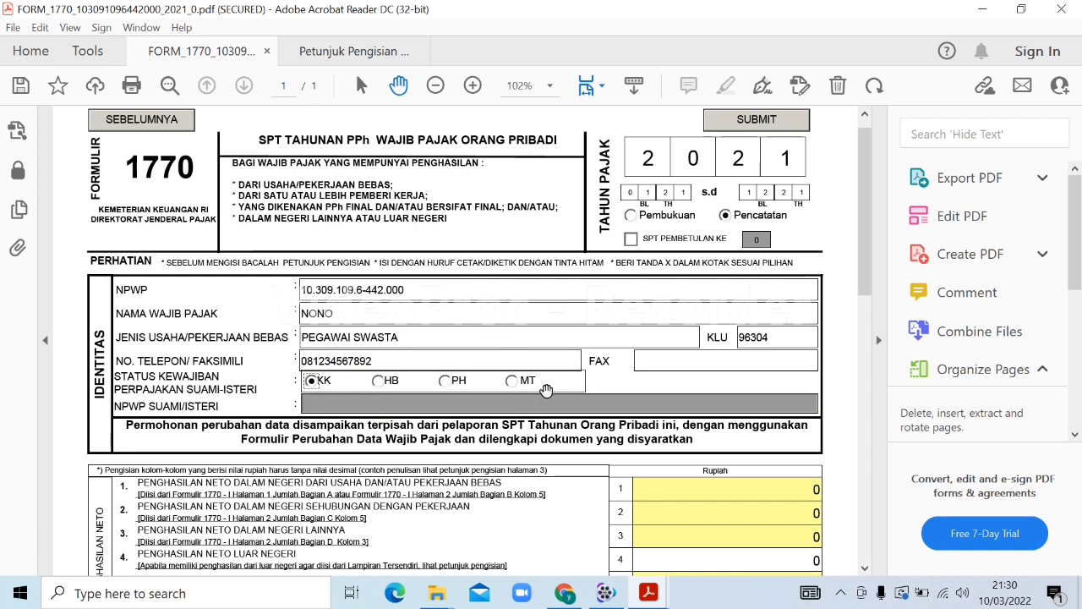
pyautogui.moveTo(863, 261); pyautogui.dragTo(862, 355)
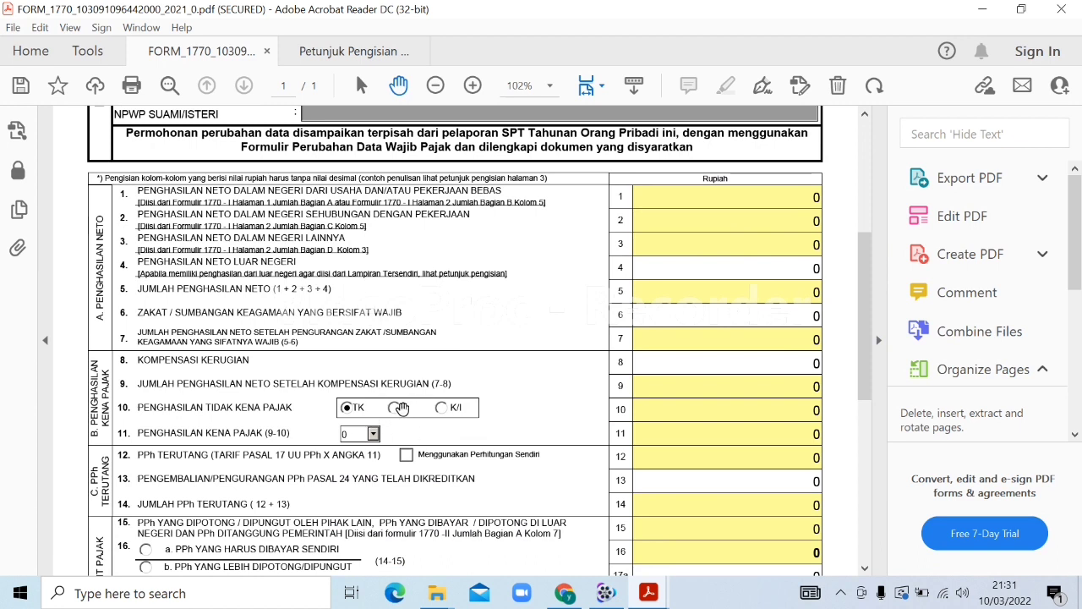
# Set the PTKP status to K with 0 dependants
pyautogui.click(395, 408)
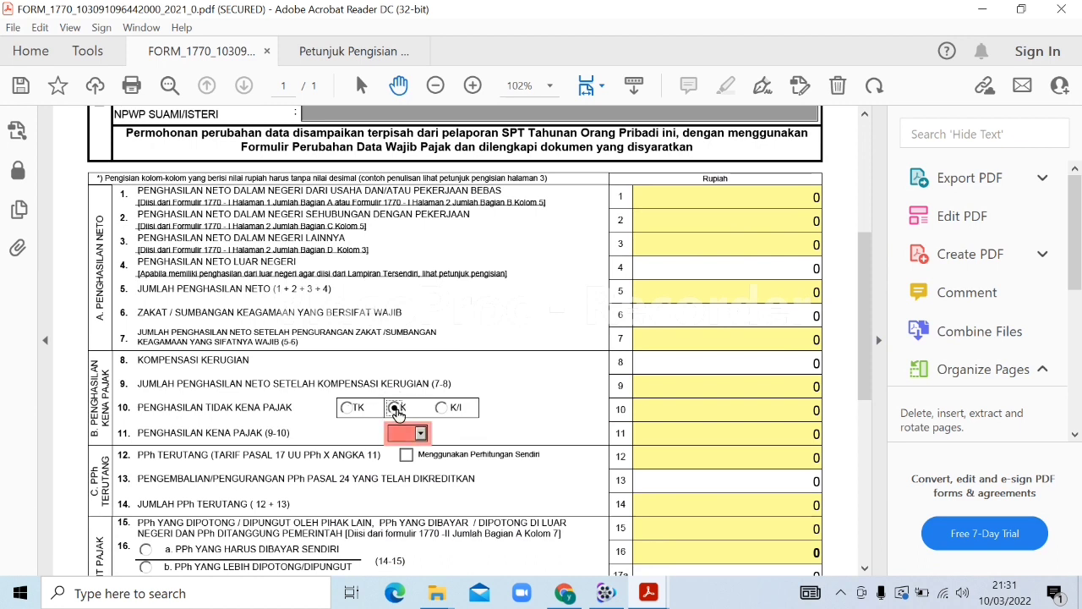
pyautogui.click(420, 435)
pyautogui.click(401, 446)
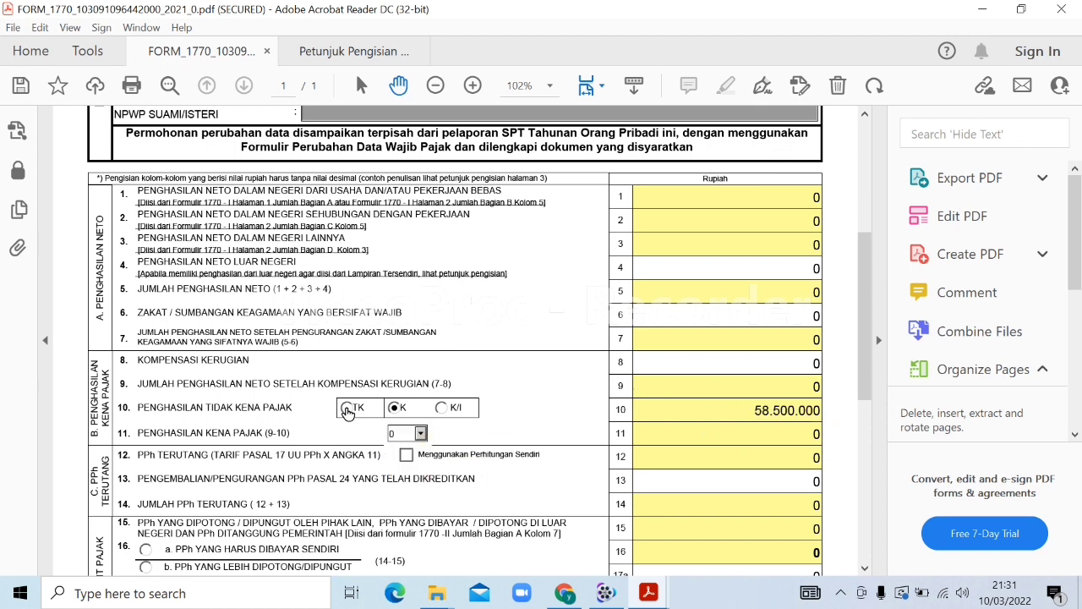
pyautogui.click(347, 408)
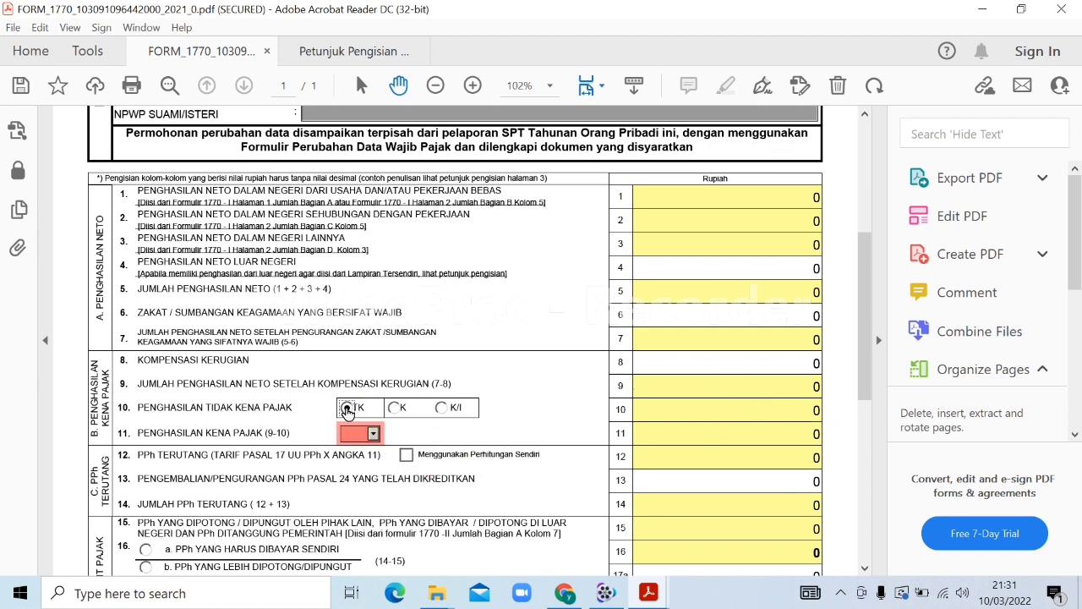
pyautogui.click(372, 435)
pyautogui.click(360, 446)
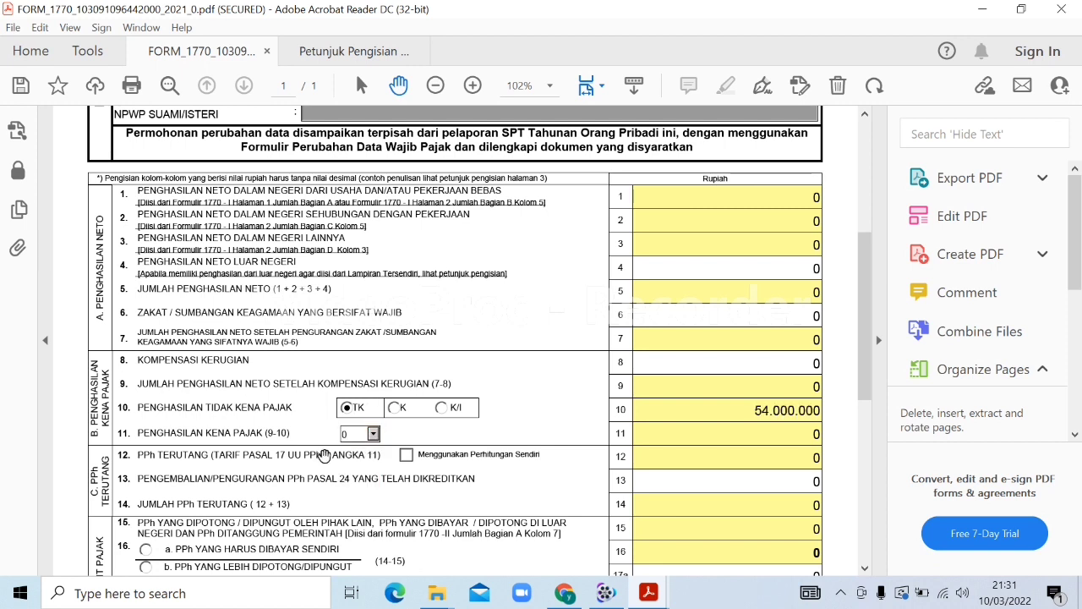
pyautogui.click(396, 413)
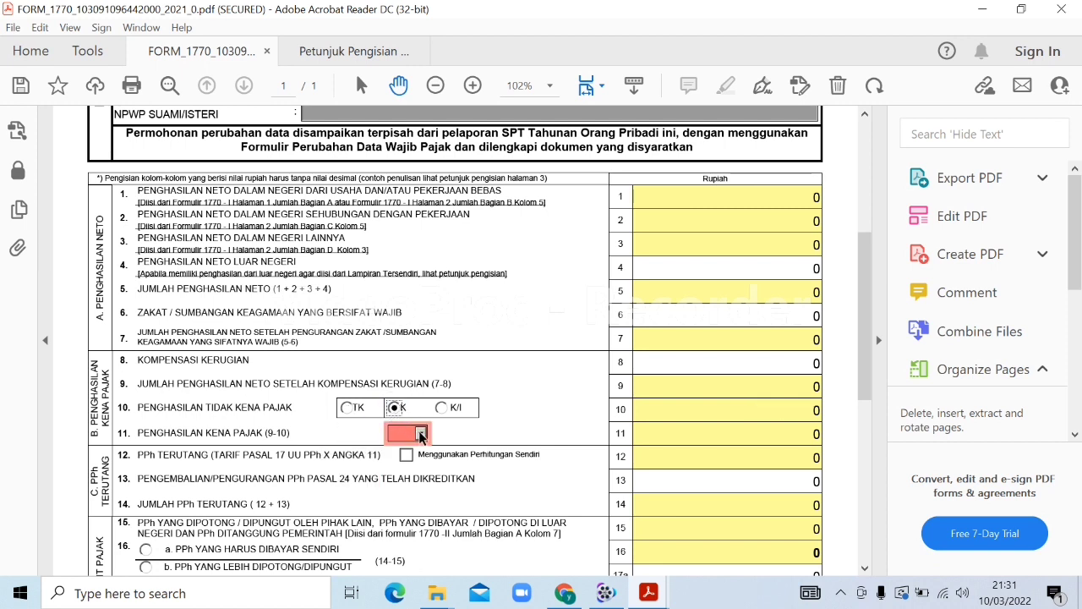
pyautogui.click(420, 433)
pyautogui.click(416, 449)
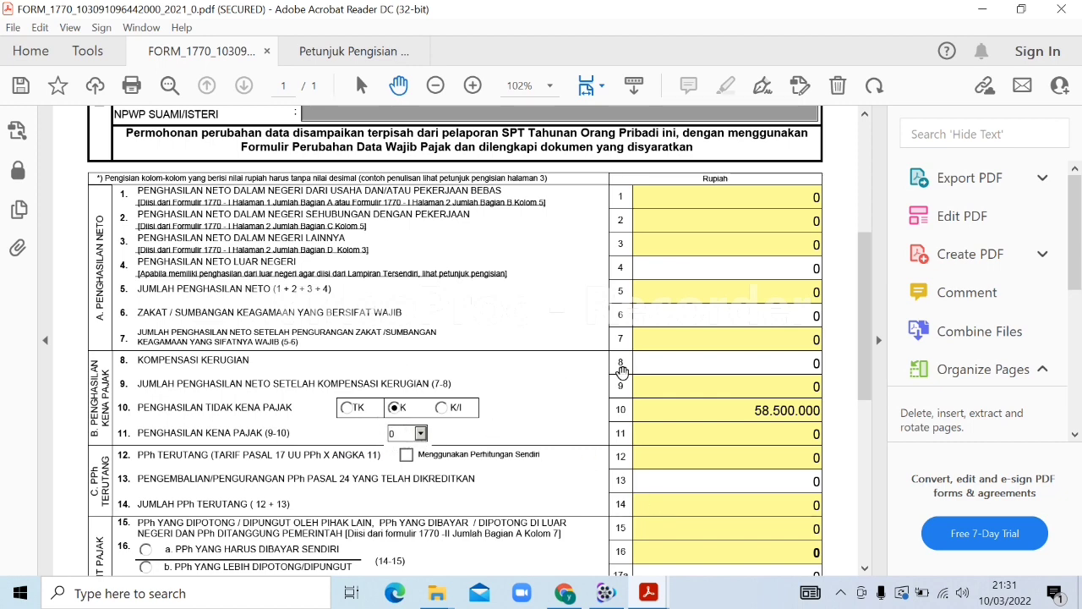
# Date the declaration 10/03/2022 and submit to reach the attachment upload page
pyautogui.moveTo(860, 350); pyautogui.dragTo(862, 514)
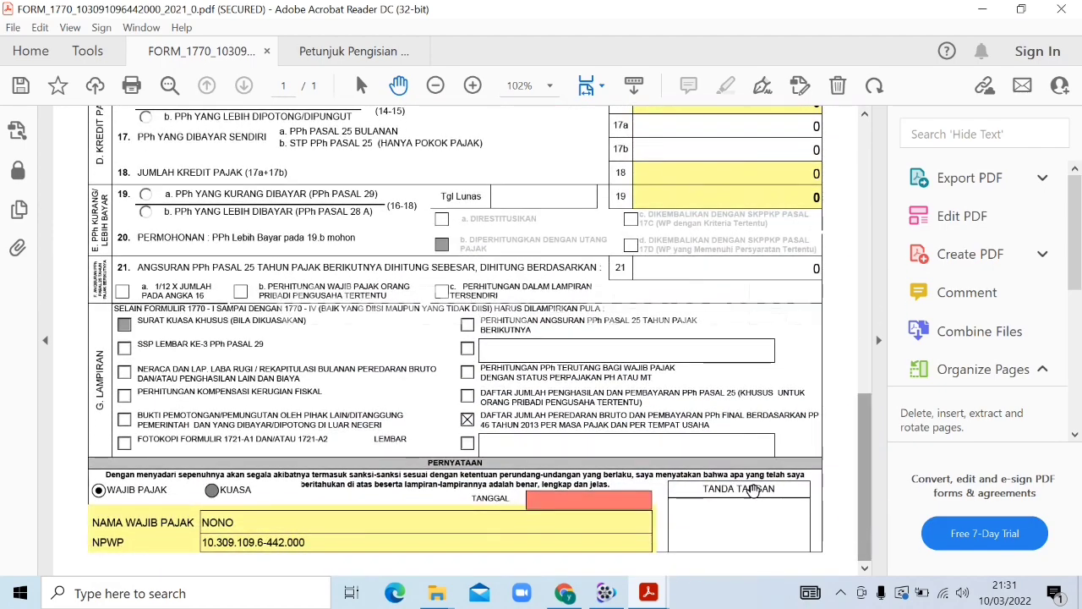
pyautogui.click(659, 505)
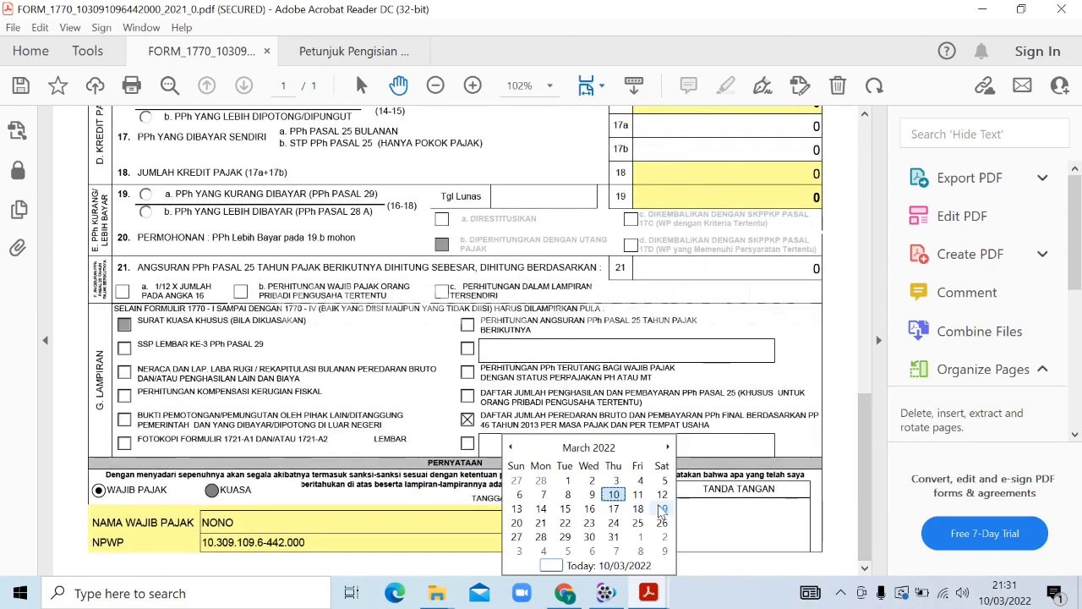
pyautogui.click(615, 494)
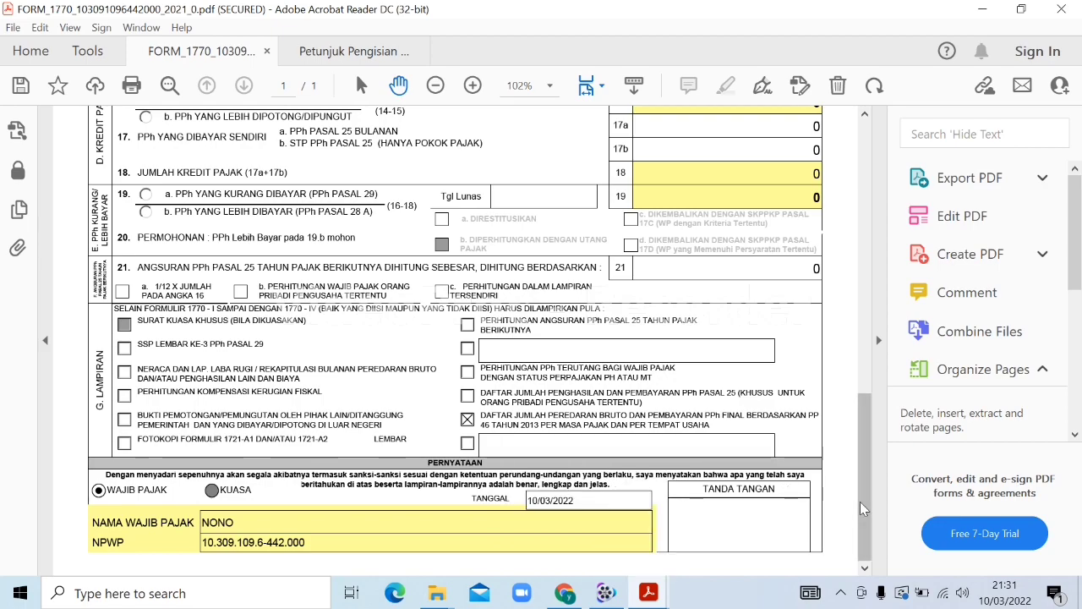
pyautogui.moveTo(863, 508)
pyautogui.mouseDown()
pyautogui.moveTo(860, 561)
pyautogui.moveTo(872, 385)
pyautogui.mouseUp()
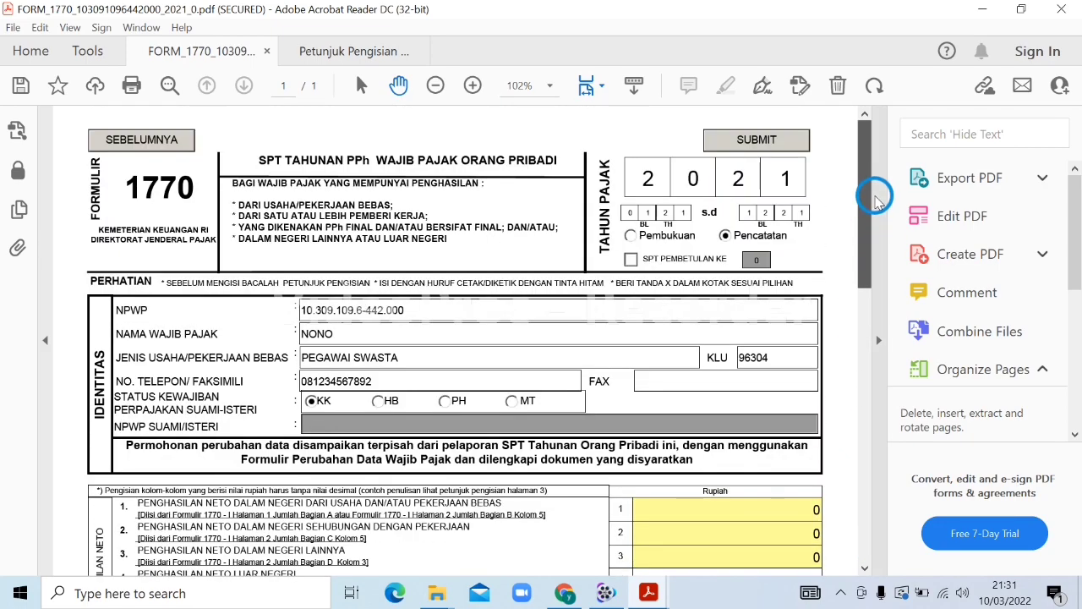
pyautogui.click(788, 141)
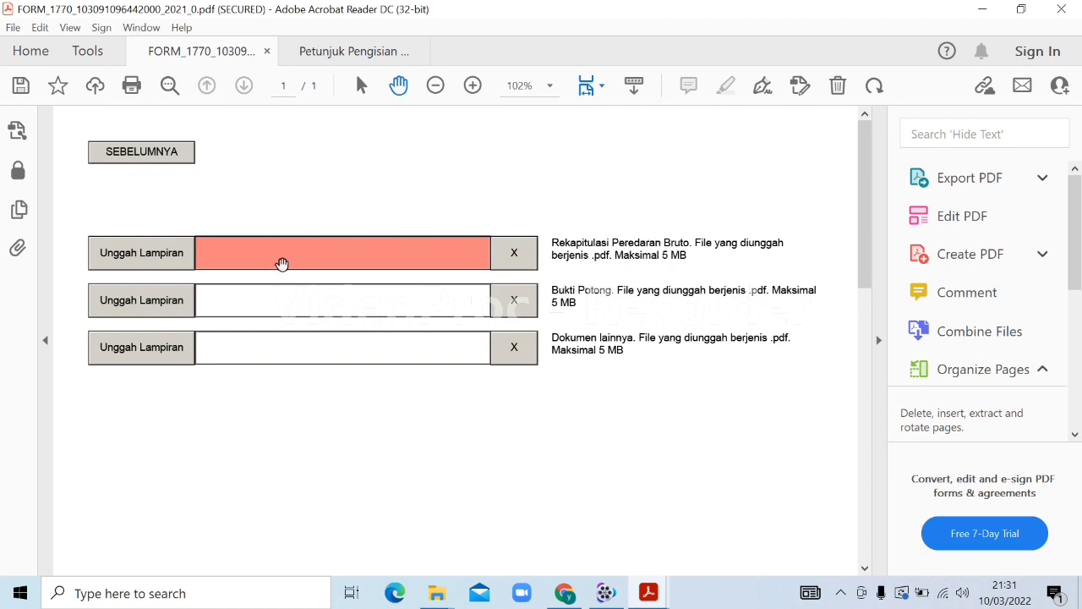
# Reopen Daftar PP4623.csv from Downloads in Excel and widen the NPWP column
pyautogui.moveTo(439, 595)
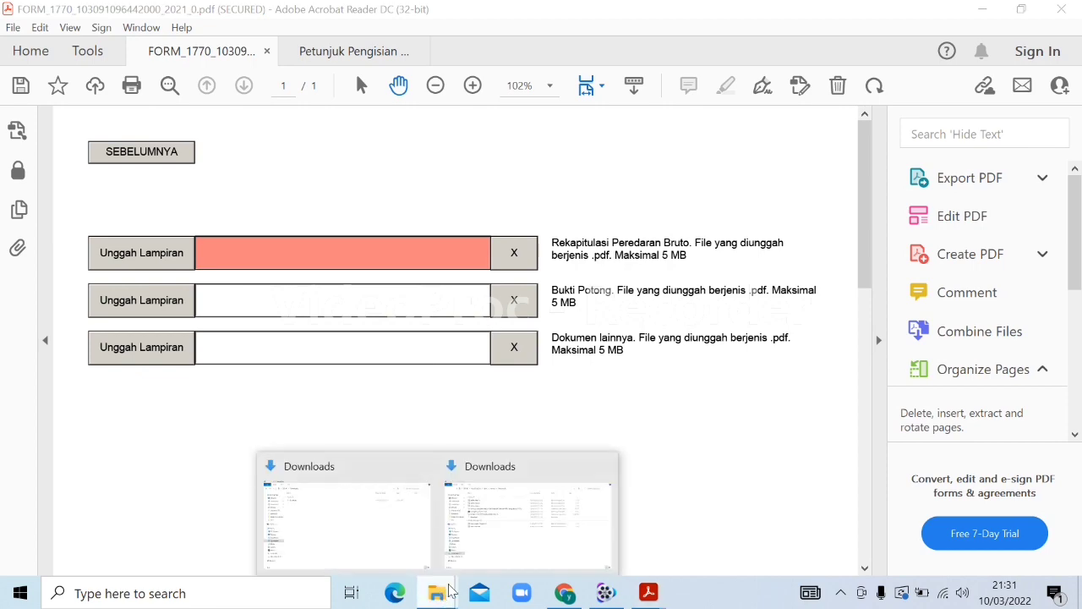
pyautogui.click(532, 545)
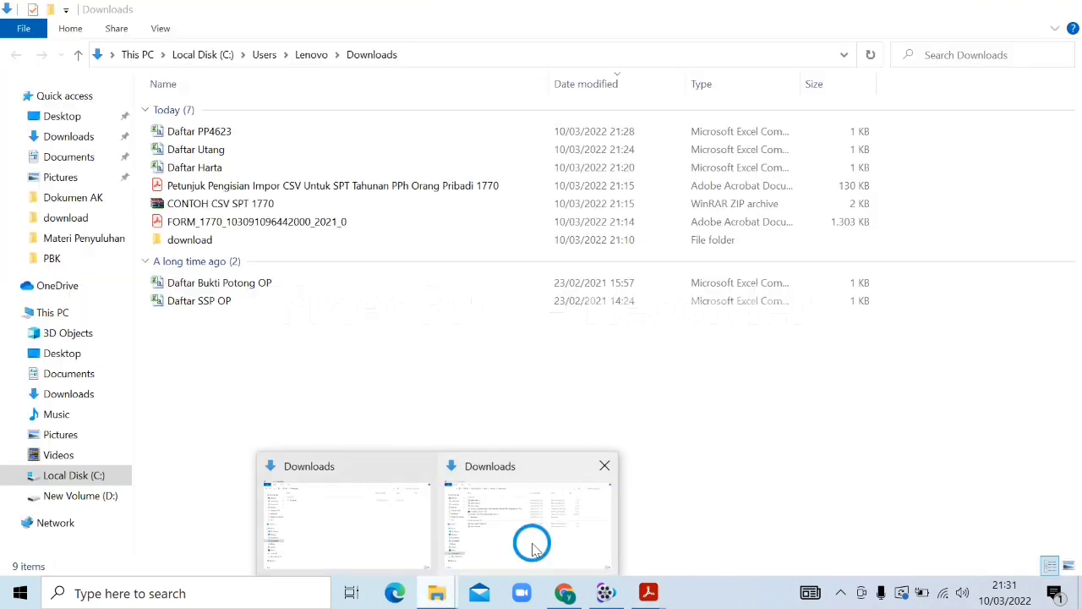
pyautogui.doubleClick(200, 131)
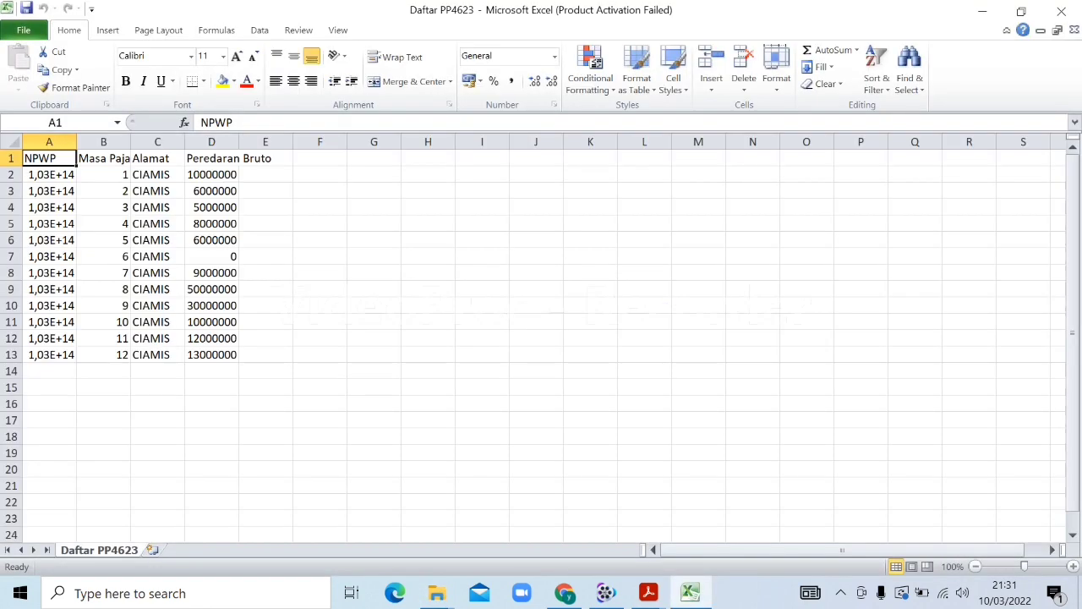
pyautogui.doubleClick(77, 141)
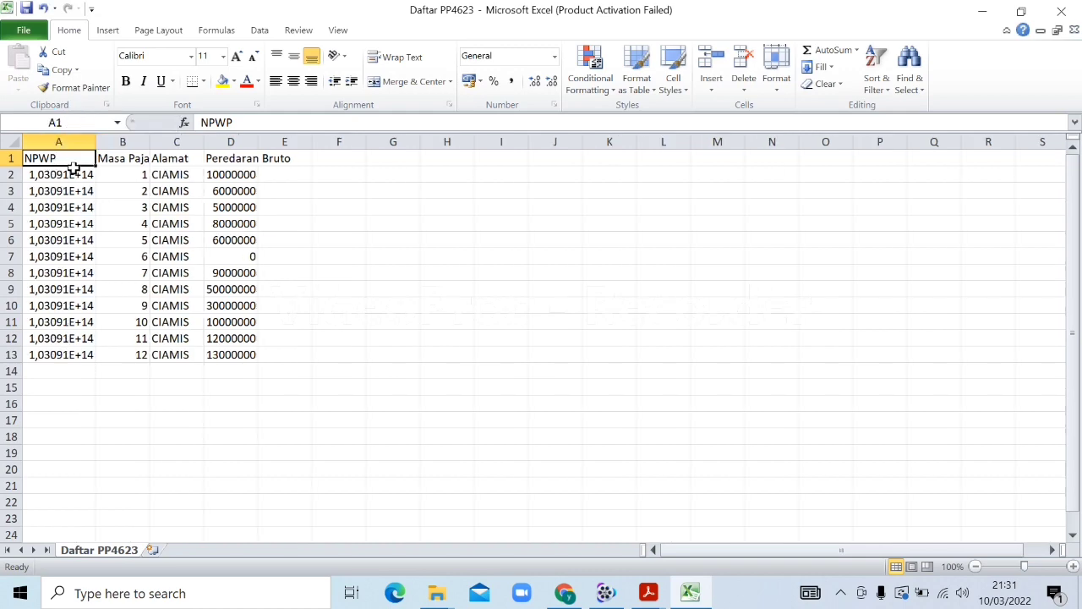
pyautogui.click(78, 174)
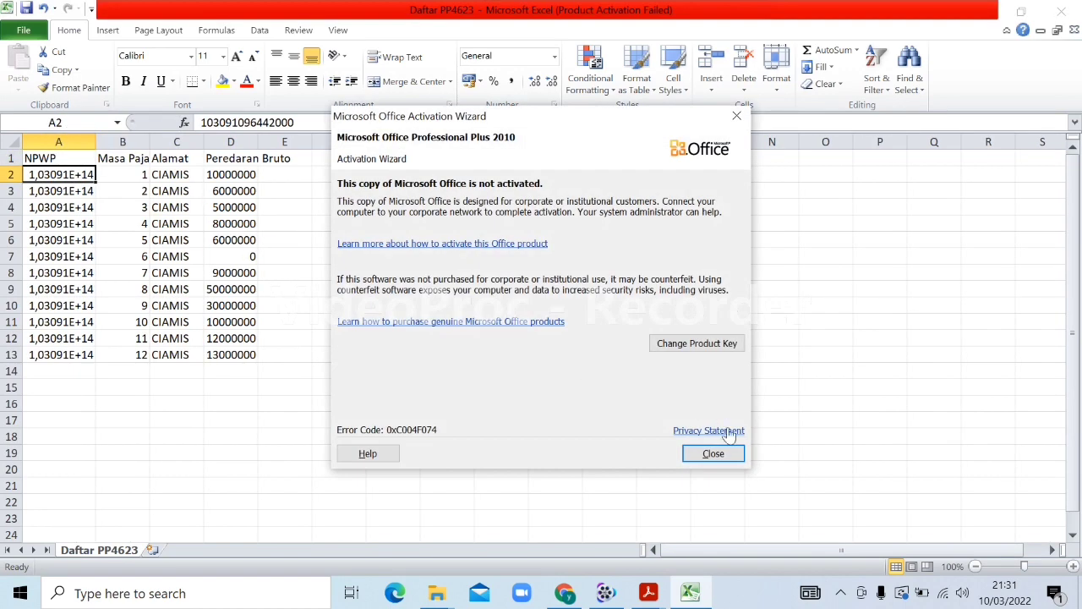
# Store the NPWP in A2 as text and fill it down to A13
pyautogui.click(737, 451)
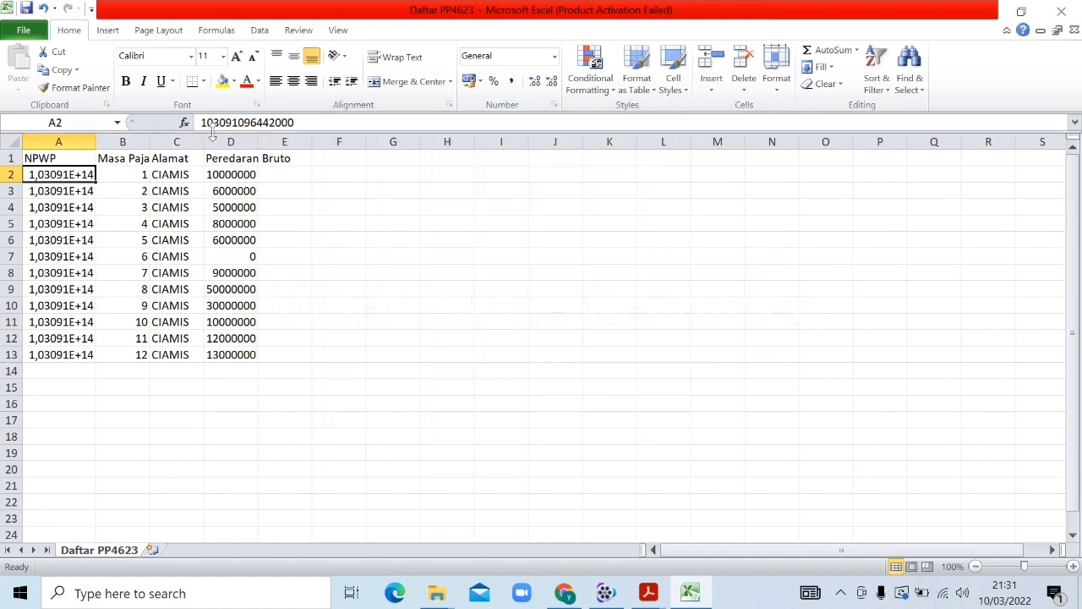
pyautogui.press('F2')
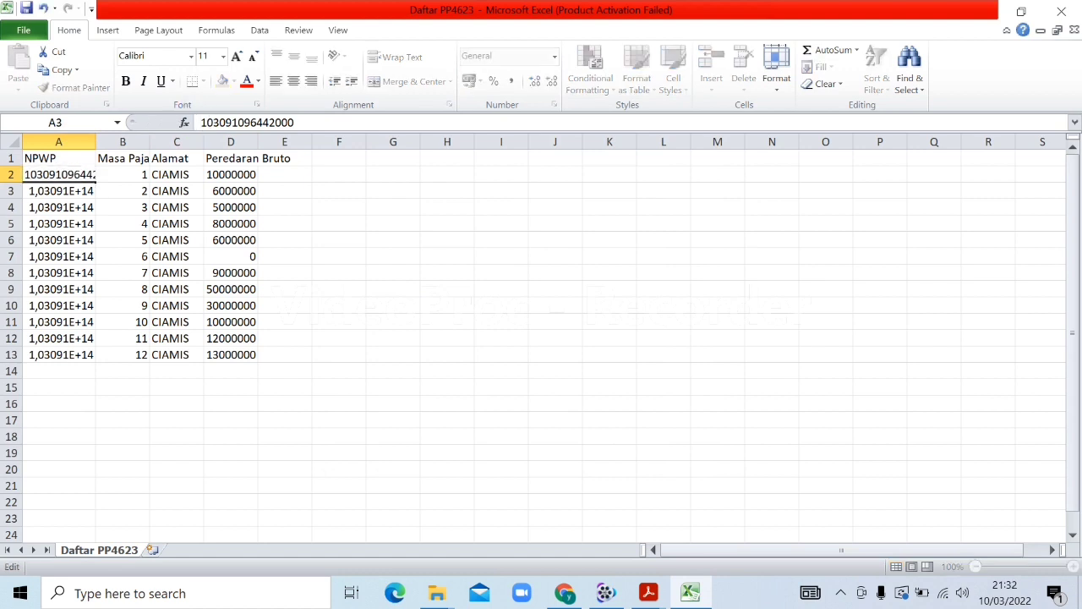
pyautogui.press('Return')
pyautogui.moveTo(94, 141); pyautogui.dragTo(120, 141)
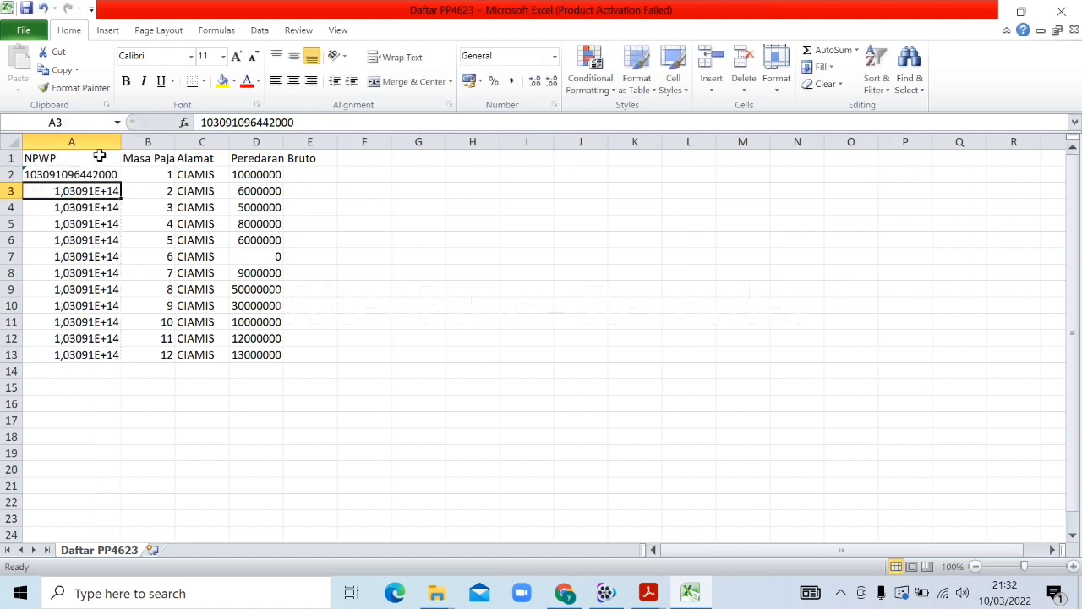
pyautogui.click(108, 174)
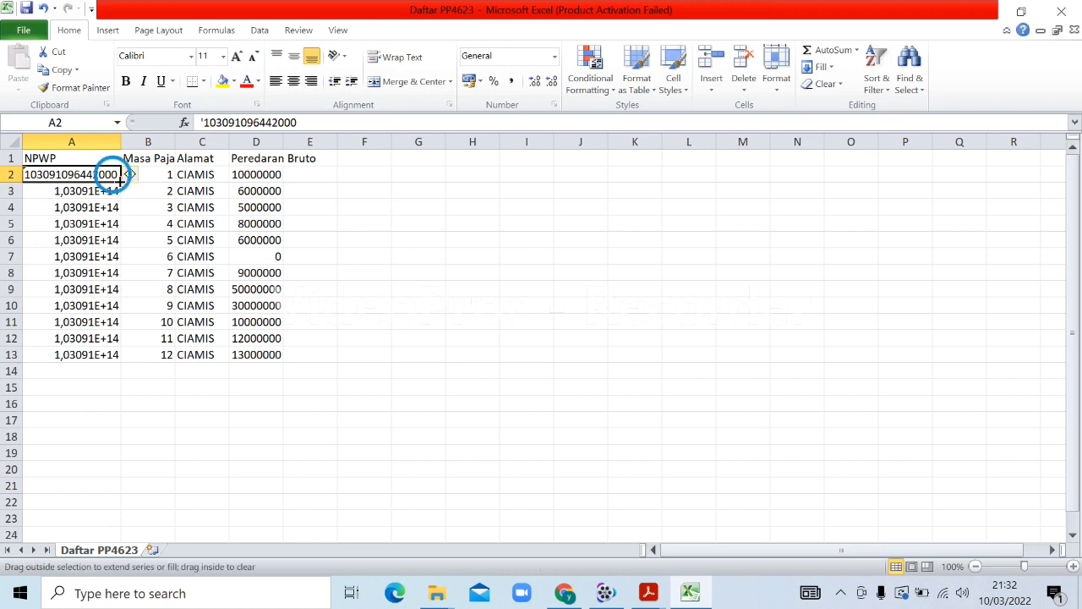
pyautogui.moveTo(120, 182); pyautogui.dragTo(121, 355)
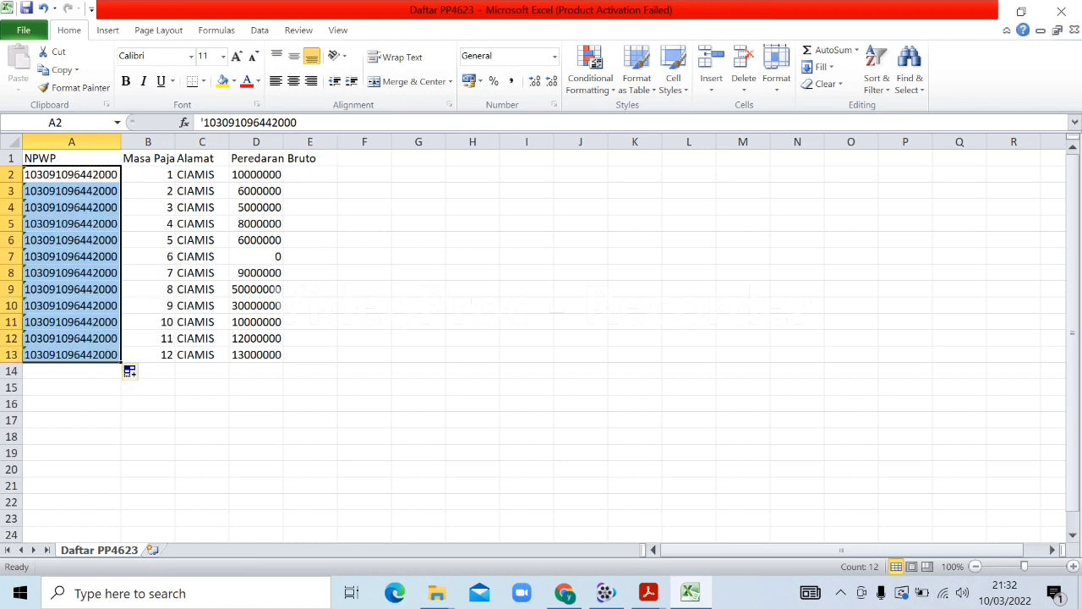
# Widen columns D and B and narrow column C so the headers fit
pyautogui.moveTo(283, 133); pyautogui.dragTo(320, 133)
pyautogui.moveTo(229, 138); pyautogui.dragTo(183, 139)
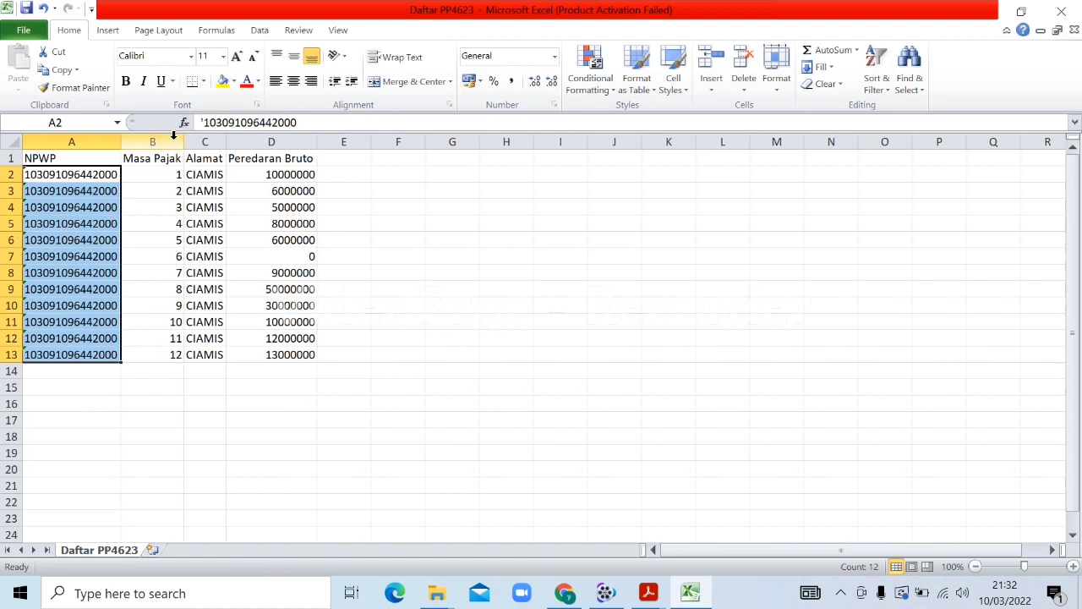
pyautogui.click(345, 173)
pyautogui.click(337, 158)
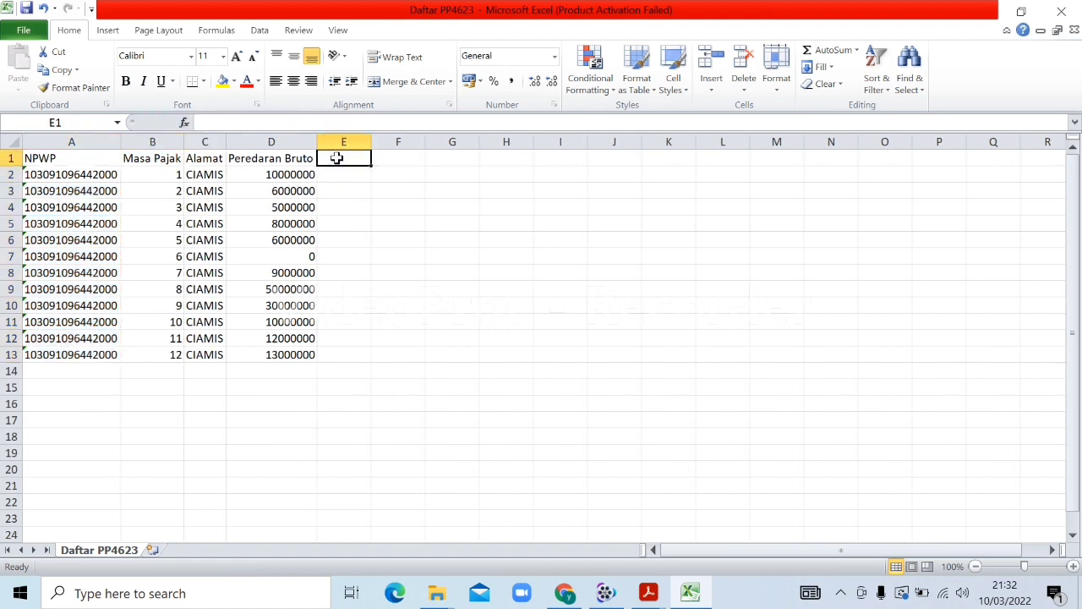
# Add a tax header in E1 and fill E2:E13 with =0,5%*D2, totalling 795000
pyautogui.write('PAJAK')
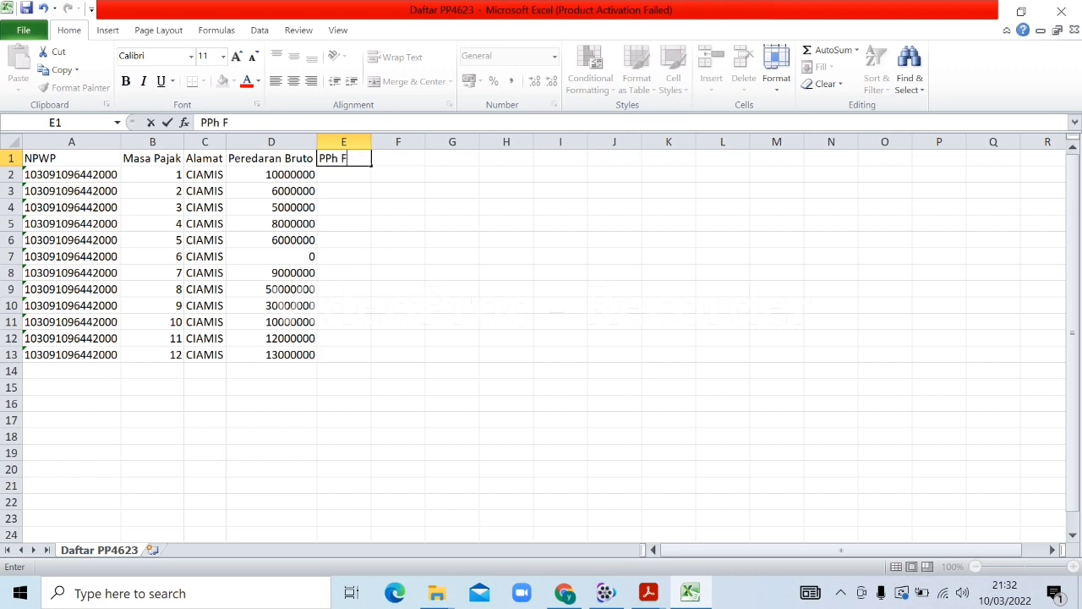
pyautogui.click(373, 187)
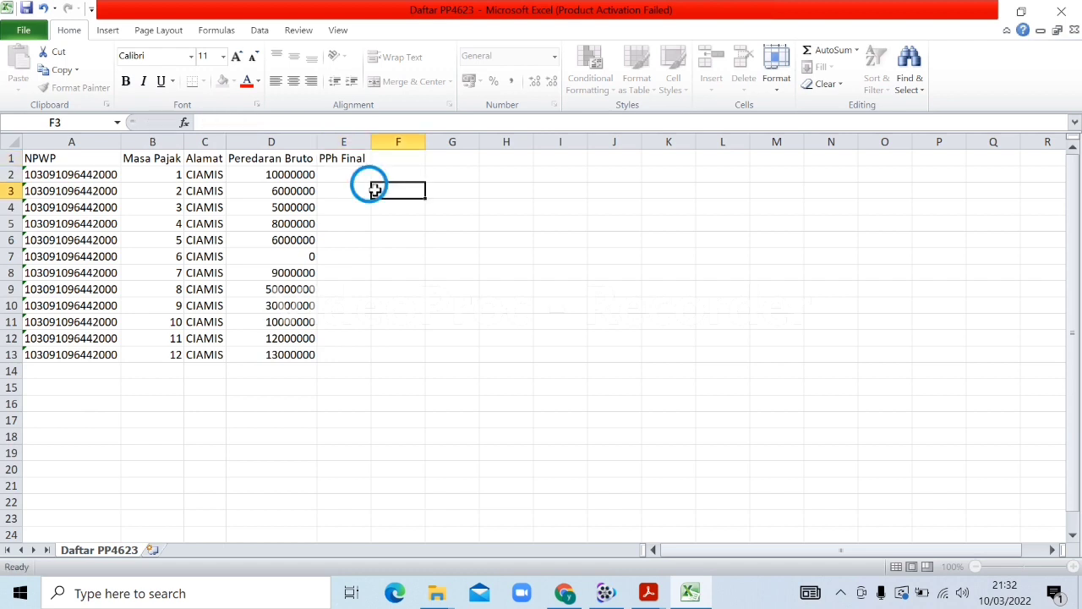
pyautogui.click(344, 175)
pyautogui.write('=')
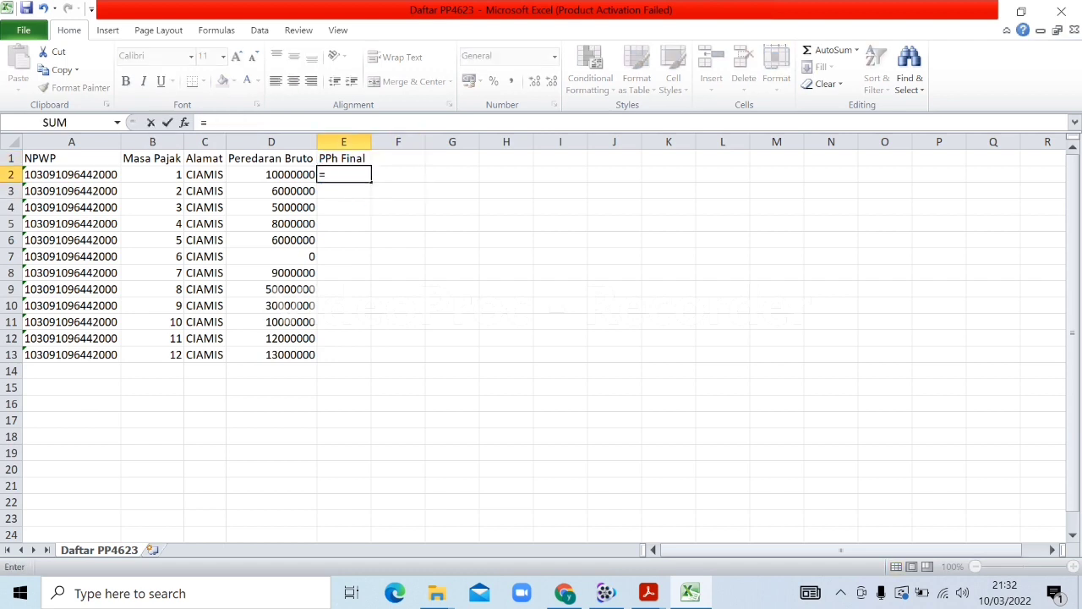
pyautogui.write('0,5%*')
pyautogui.click(288, 174)
pyautogui.press('Return')
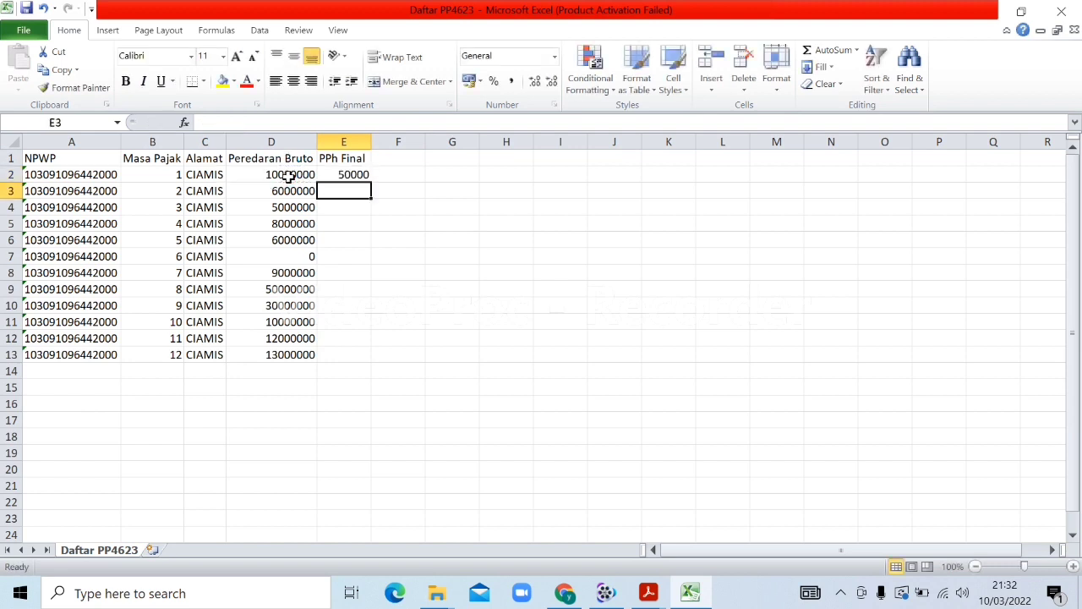
pyautogui.click(342, 174)
pyautogui.moveTo(343, 174); pyautogui.dragTo(350, 355)
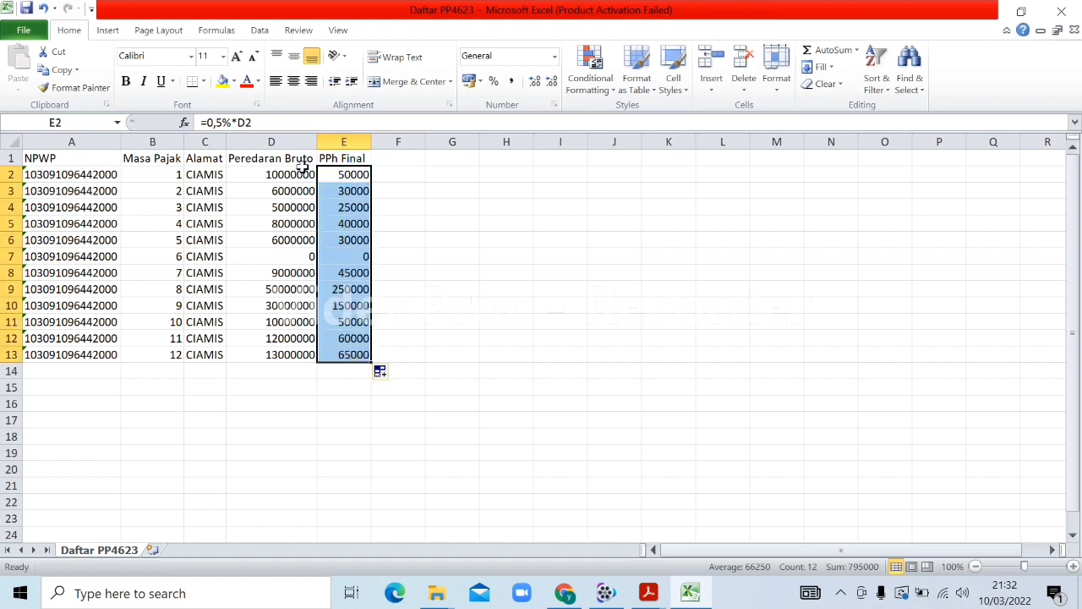
pyautogui.moveTo(288, 174); pyautogui.dragTo(343, 355)
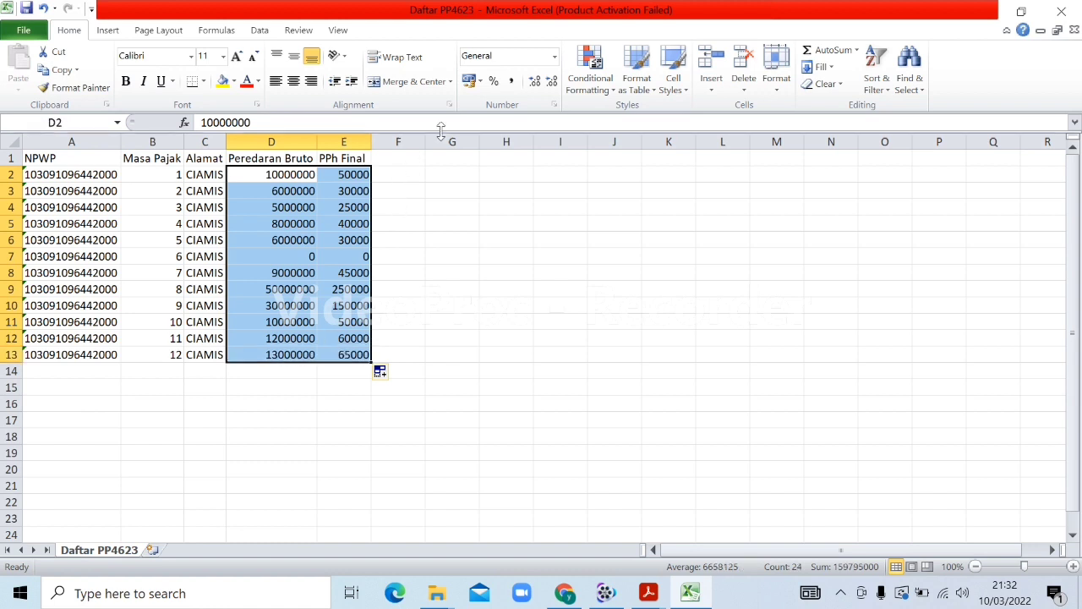
# Add thousands separators to the amounts and All Borders to table A1:E13
pyautogui.click(509, 80)
pyautogui.click(428, 320)
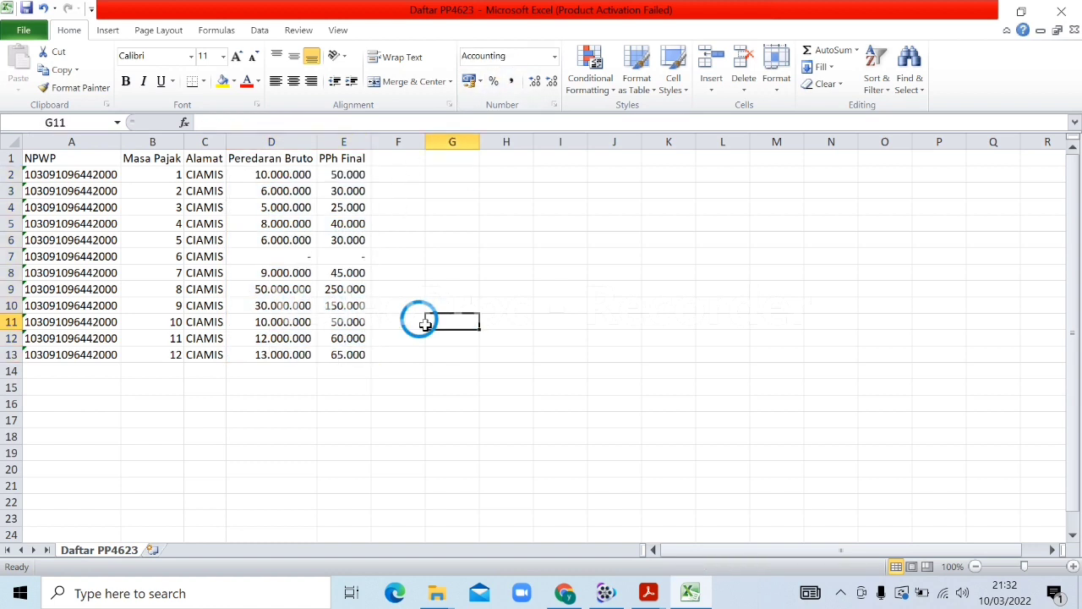
pyautogui.moveTo(73, 152); pyautogui.dragTo(355, 345)
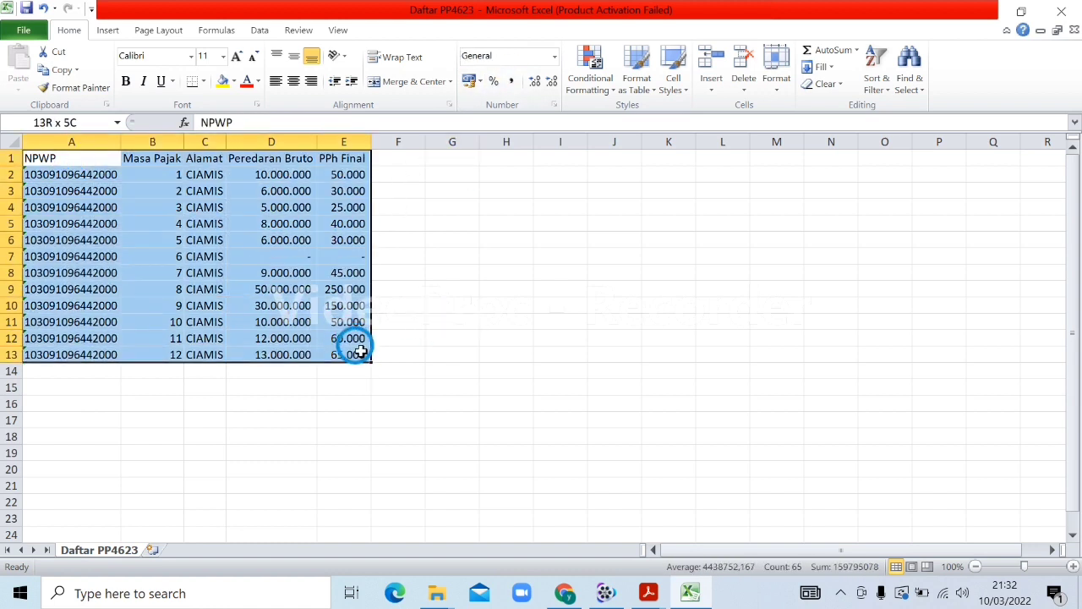
pyautogui.click(204, 82)
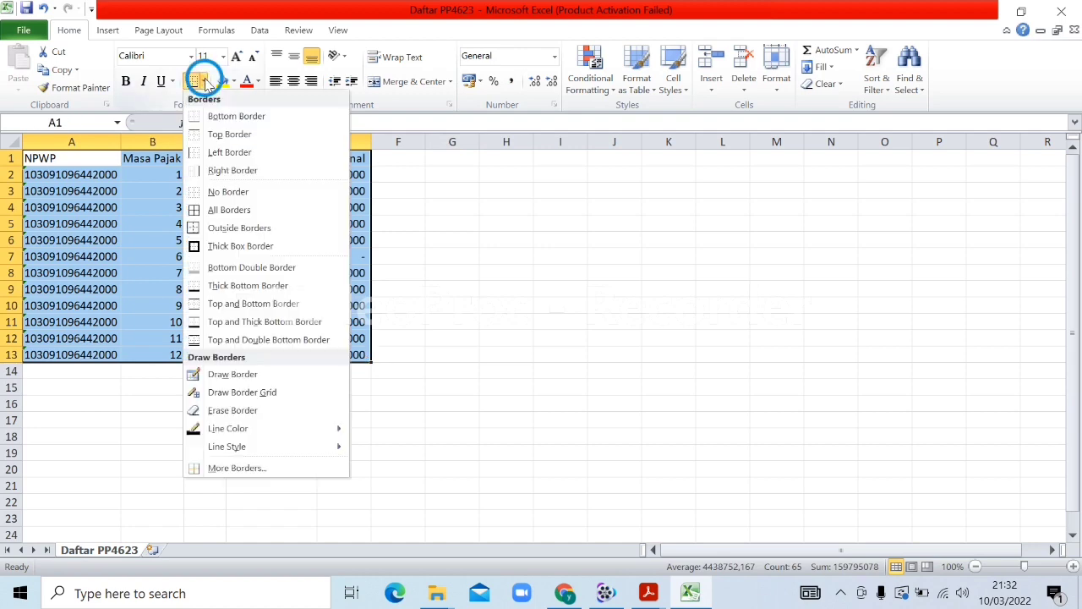
pyautogui.click(216, 210)
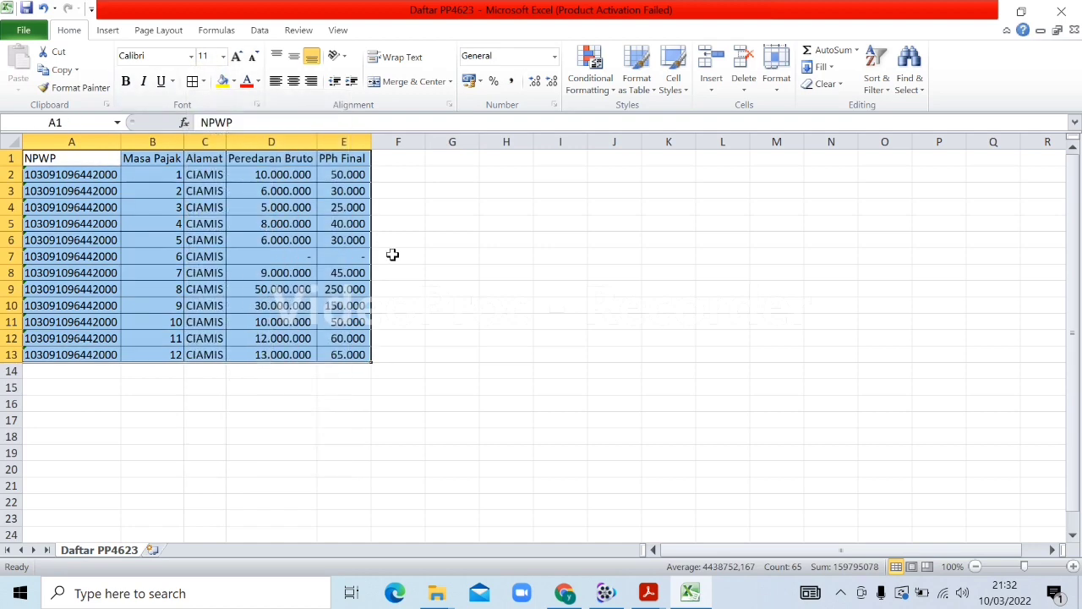
# Centre the contents of every cell in A1:E13
pyautogui.click(420, 275)
pyautogui.moveTo(98, 158); pyautogui.dragTo(345, 353)
pyautogui.click(294, 84)
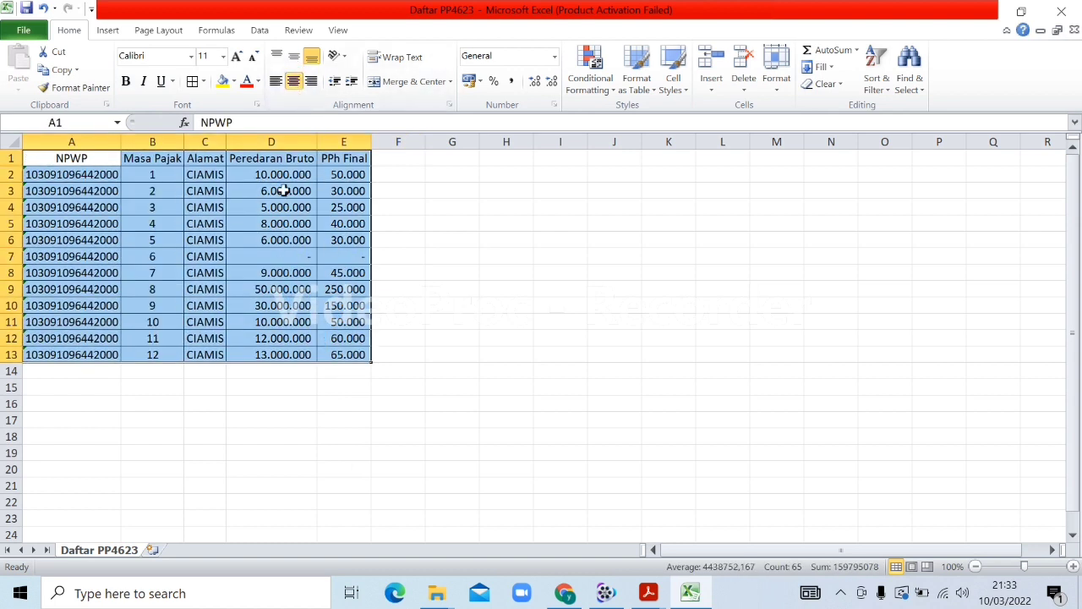
pyautogui.click(449, 336)
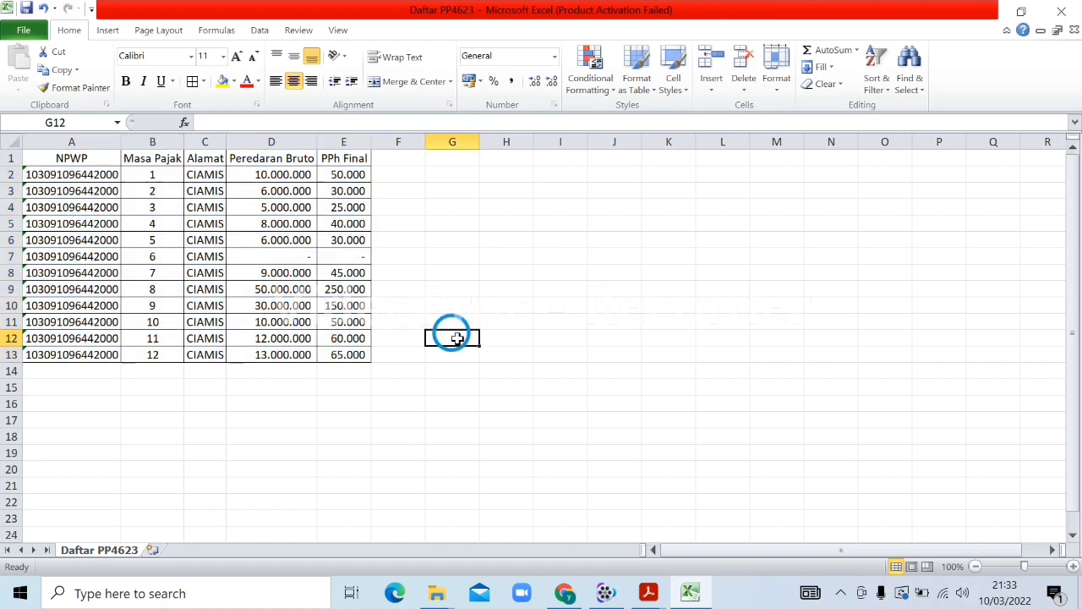
# Export the workbook as Daftar PP4623.pdf in Downloads, opening it after publishing
pyautogui.click(24, 30)
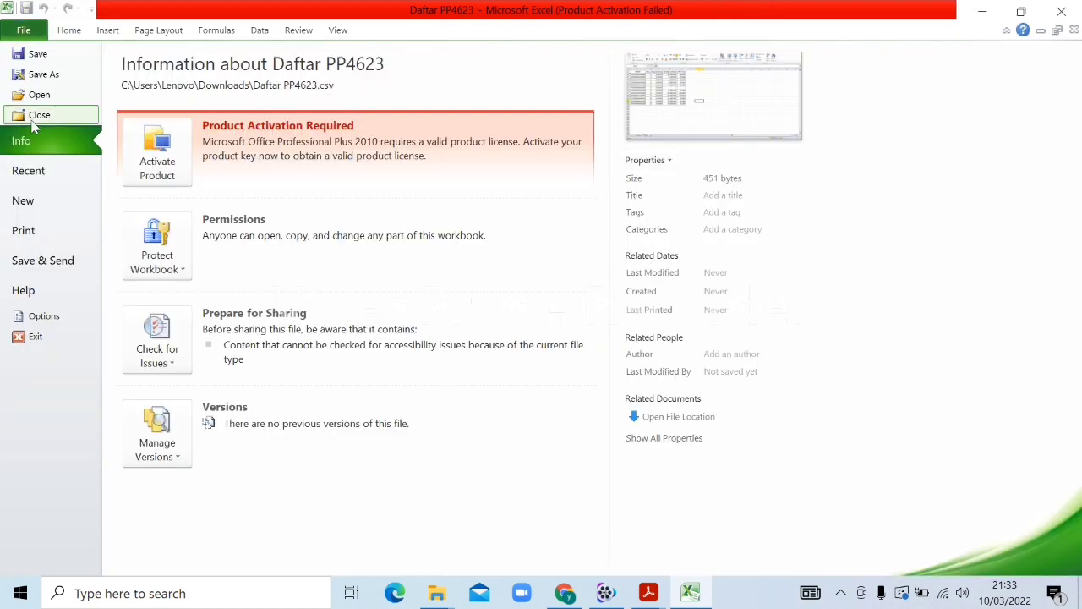
pyautogui.click(40, 75)
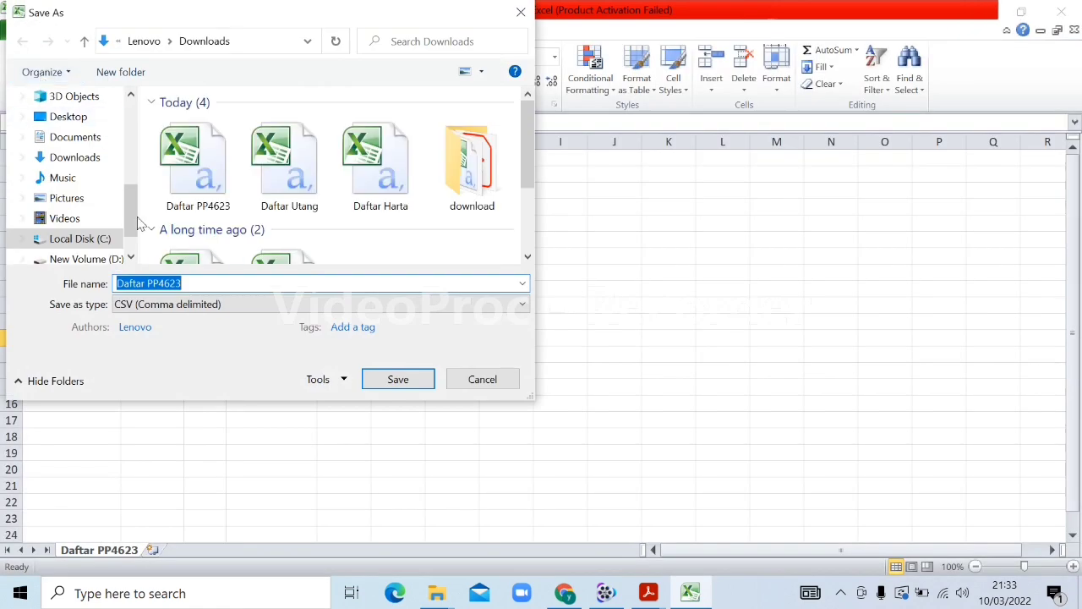
pyautogui.click(325, 305)
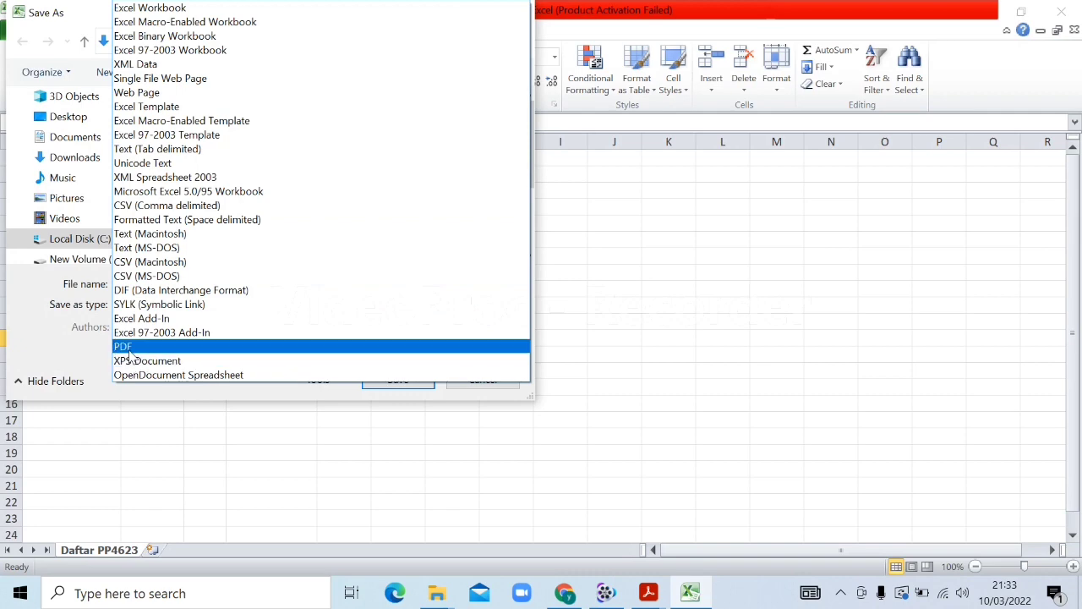
pyautogui.click(127, 345)
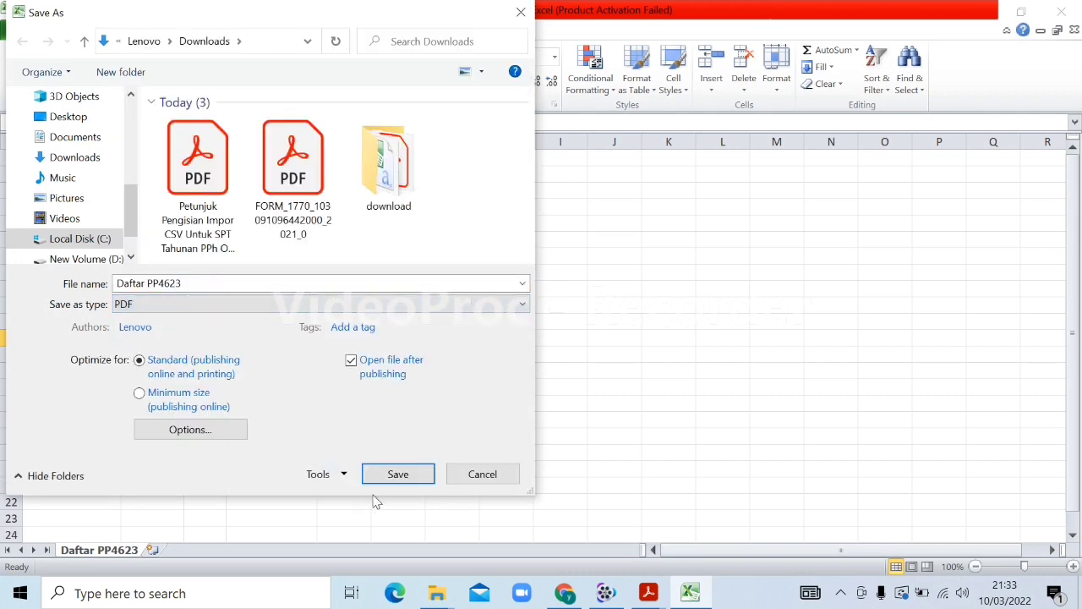
pyautogui.click(398, 474)
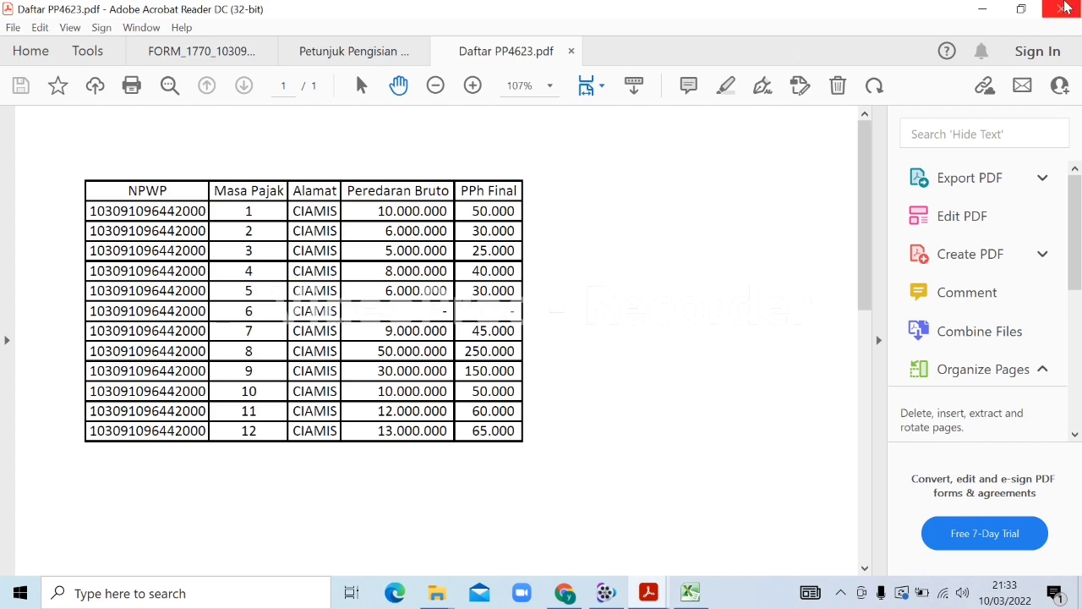
# Attach Daftar PP4623.pdf to the FORM_1770 turnover recap (Rekapitulasi Peredaran Bruto) row
pyautogui.click(568, 50)
pyautogui.click(217, 57)
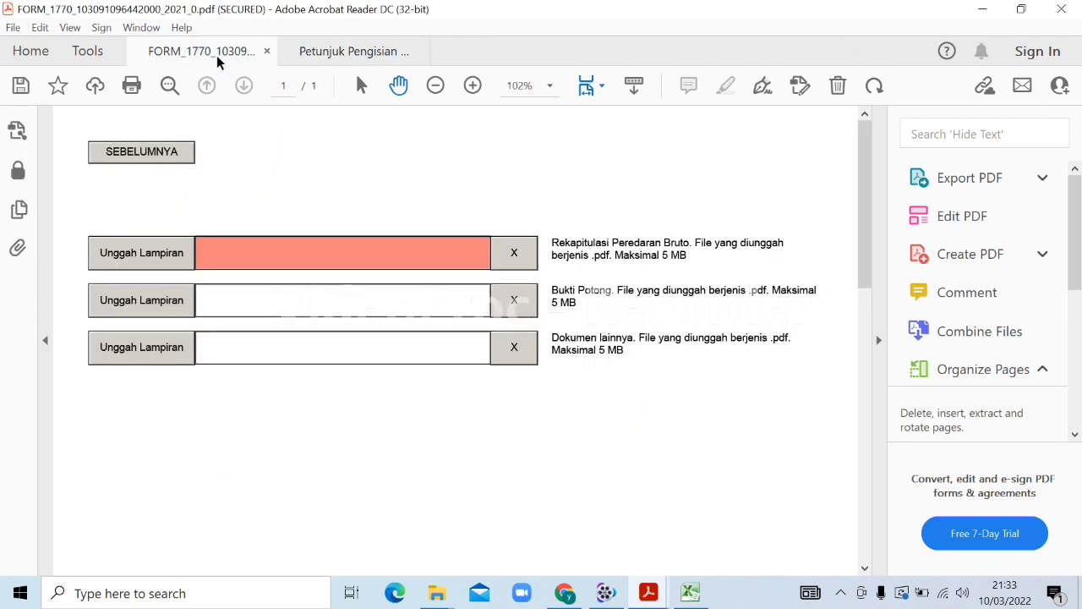
pyautogui.click(152, 256)
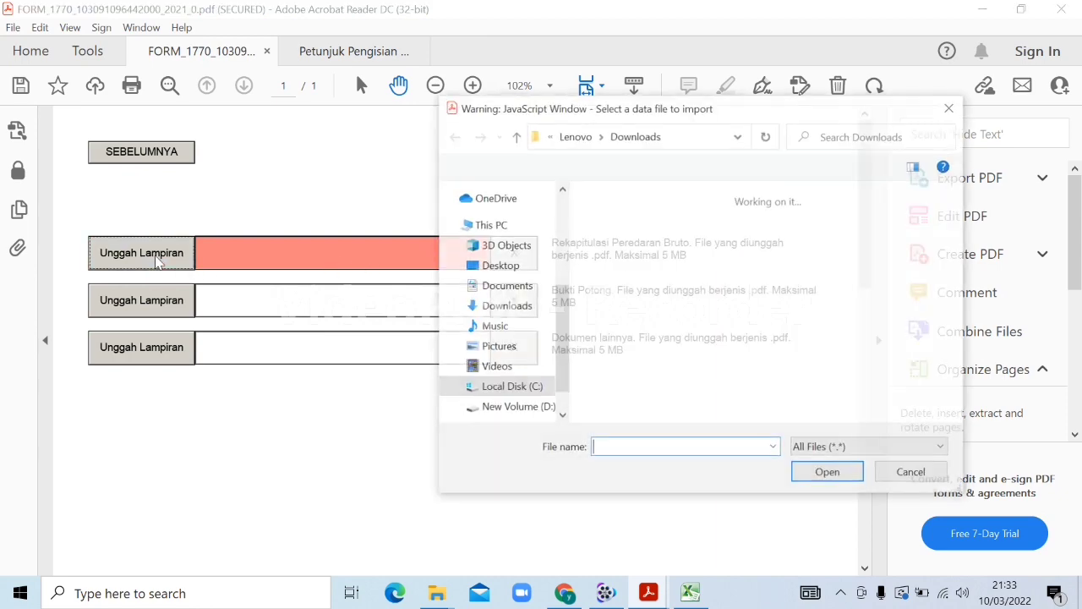
pyautogui.doubleClick(601, 270)
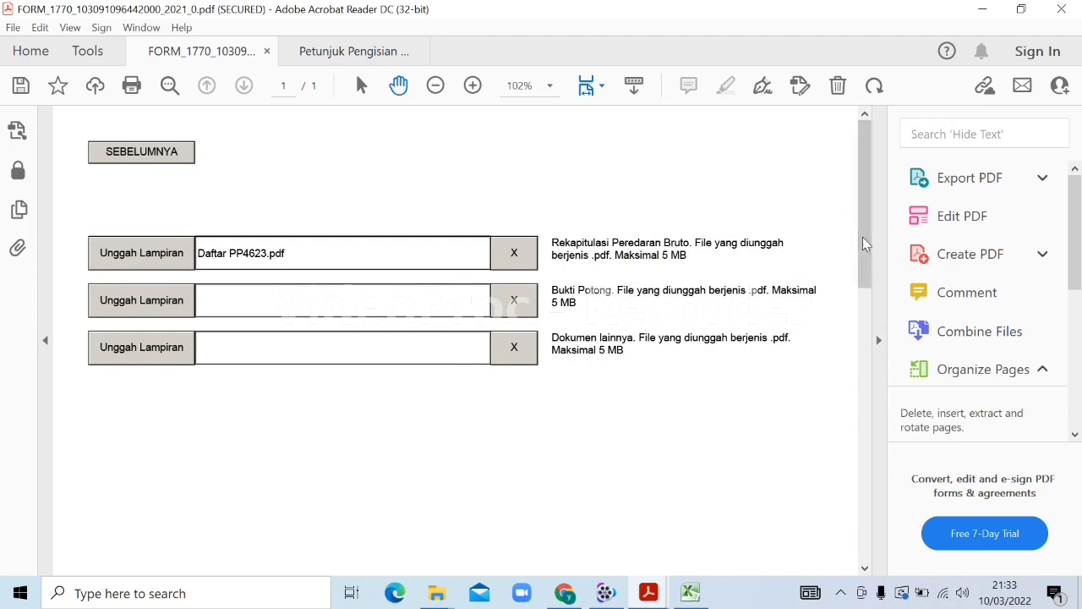
pyautogui.moveTo(863, 234); pyautogui.dragTo(845, 383)
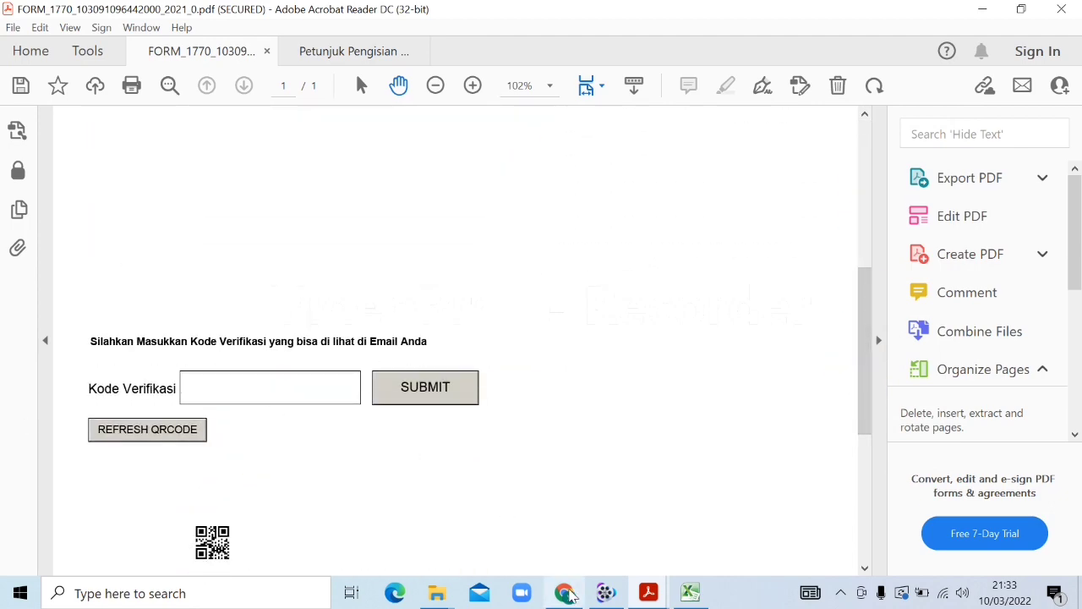
pyautogui.click(568, 594)
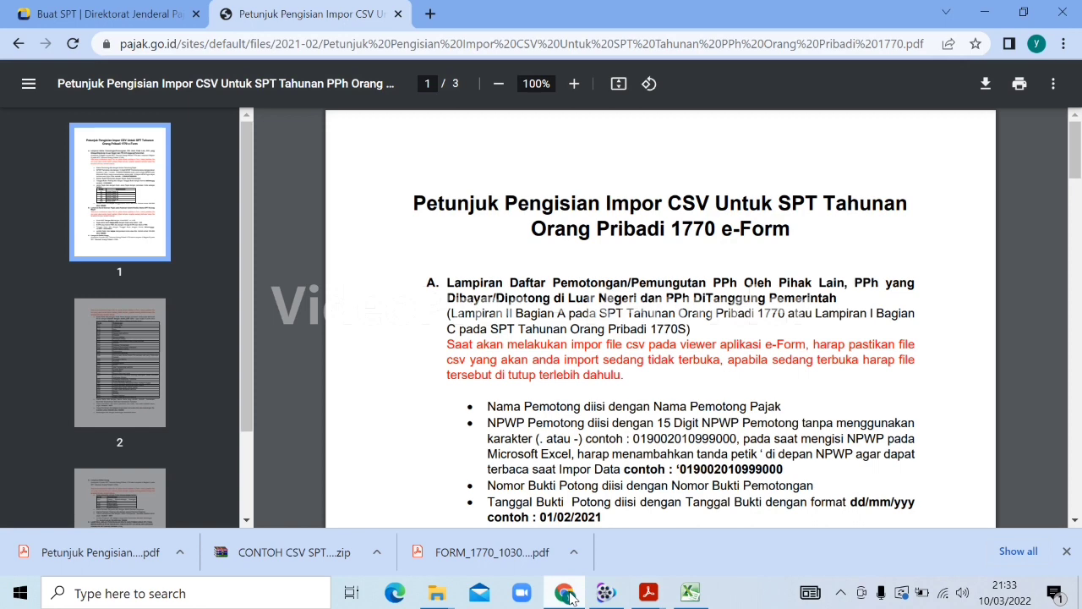
# Open the [E-Form] Kode Verifikasi email from pajak.go.id in the Gmail inbox
pyautogui.click(431, 14)
pyautogui.write('gm')
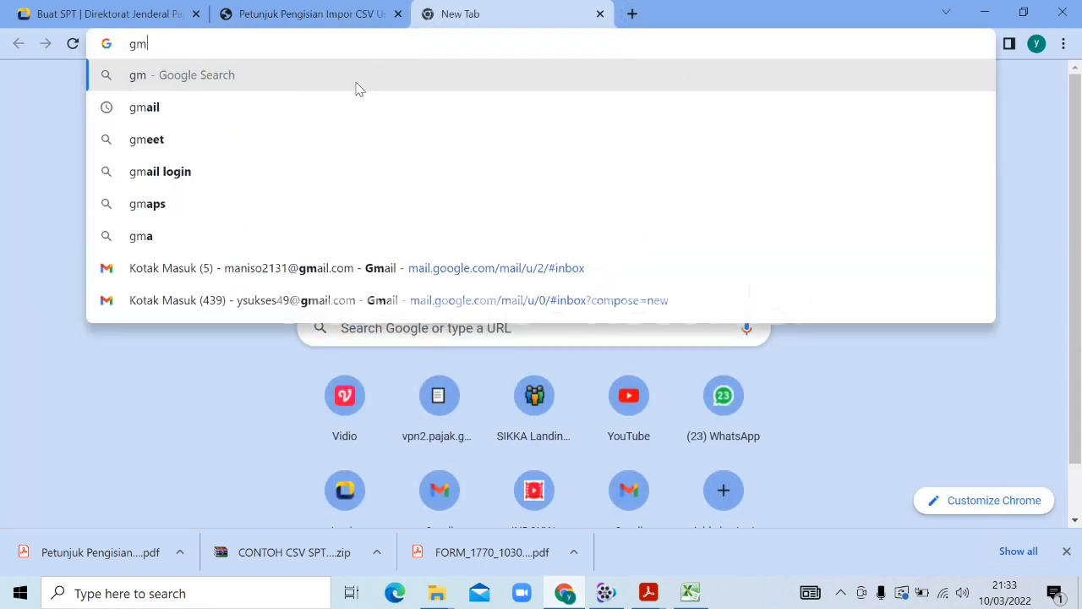
pyautogui.click(321, 297)
pyautogui.click(560, 230)
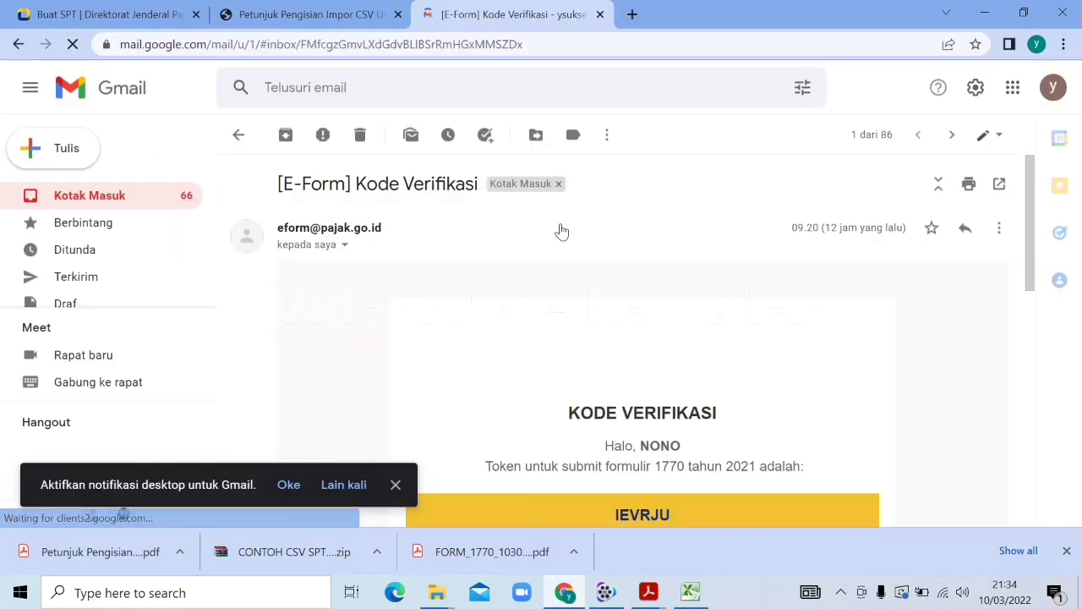
pyautogui.moveTo(1027, 189); pyautogui.dragTo(1027, 264)
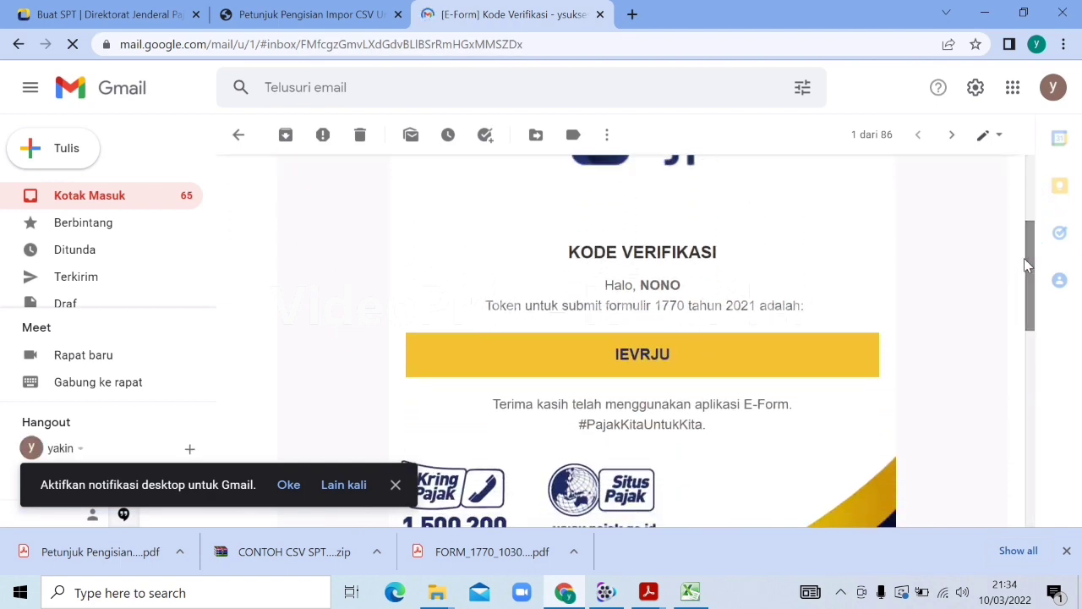
# Copy the email's verification token and bring the SPT 1770 e-Form back in Acrobat
pyautogui.doubleClick(634, 348)
pyautogui.doubleClick(634, 348)
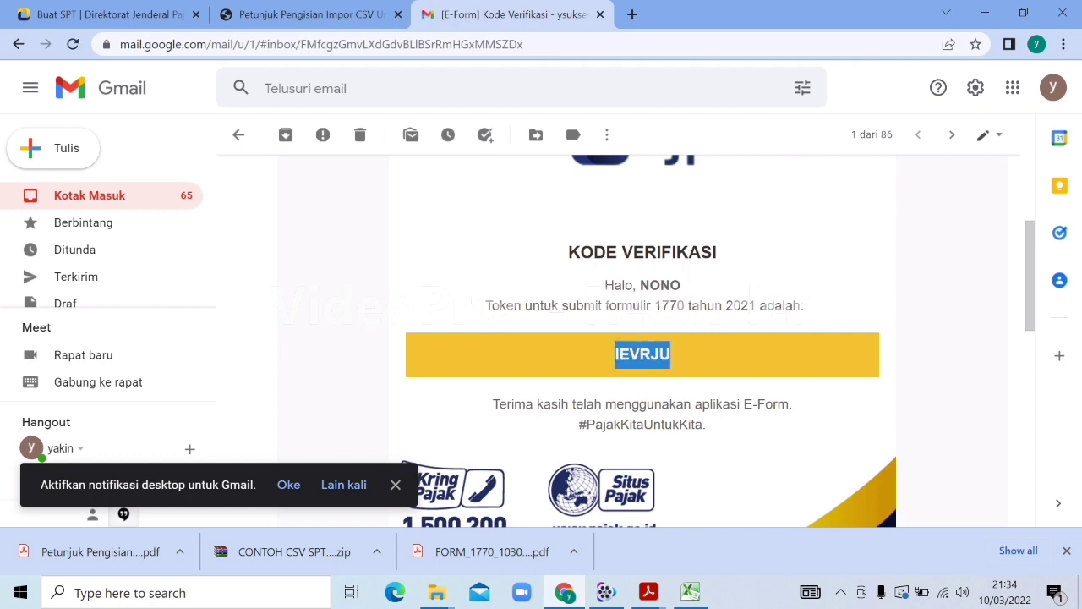
pyautogui.click(633, 345)
pyautogui.doubleClick(634, 345)
pyautogui.click(633, 345)
pyautogui.rightClick(639, 347)
pyautogui.click(698, 365)
pyautogui.click(649, 593)
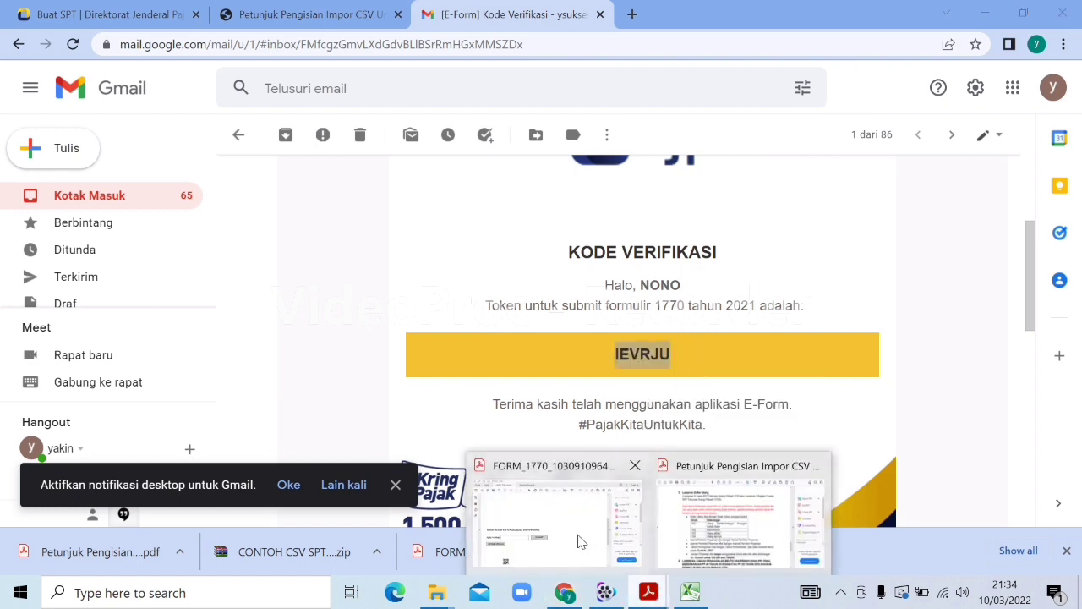
pyautogui.click(541, 507)
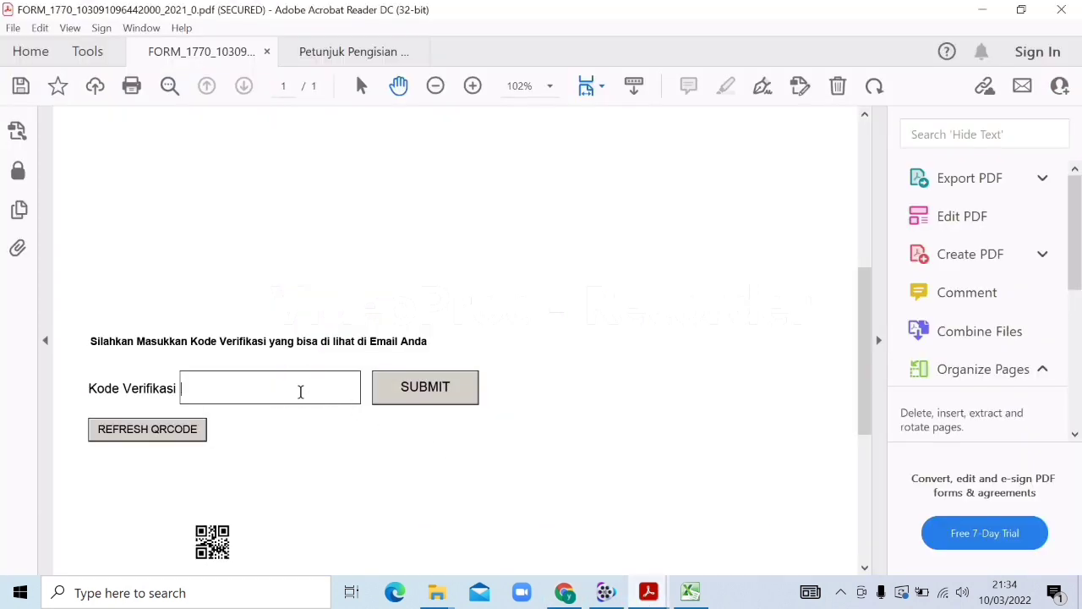
# Paste the copied verification token into the e-Form's Kode Verifikasi field
pyautogui.hotkey('ctrl', 'v')
pyautogui.click(565, 593)
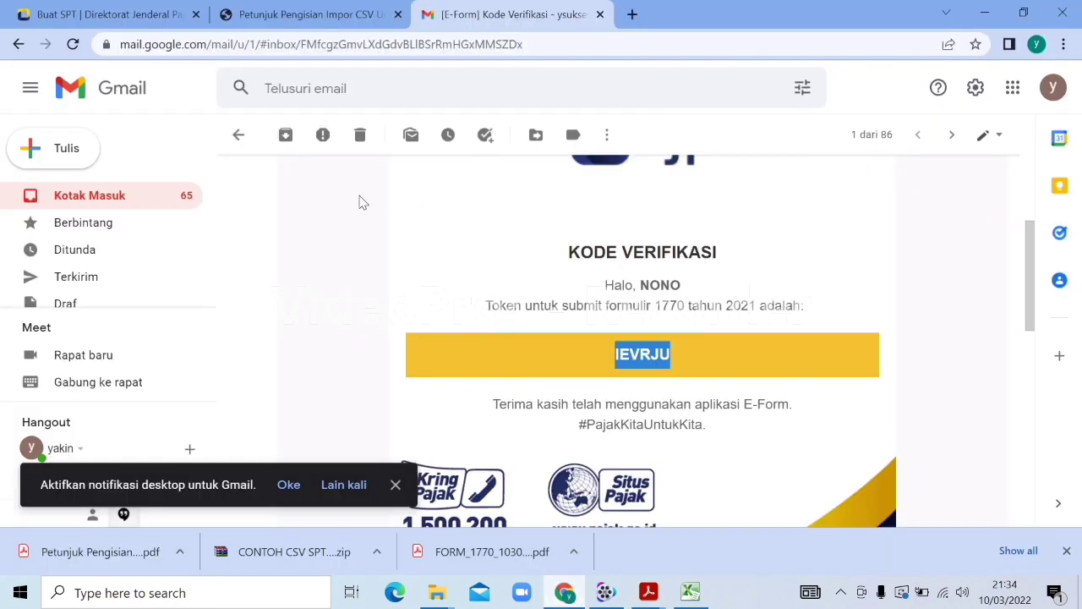
# Return to the Kotak Masuk list and close that tab, leaving the [e-Filing] 2021 receipt shown
pyautogui.click(125, 195)
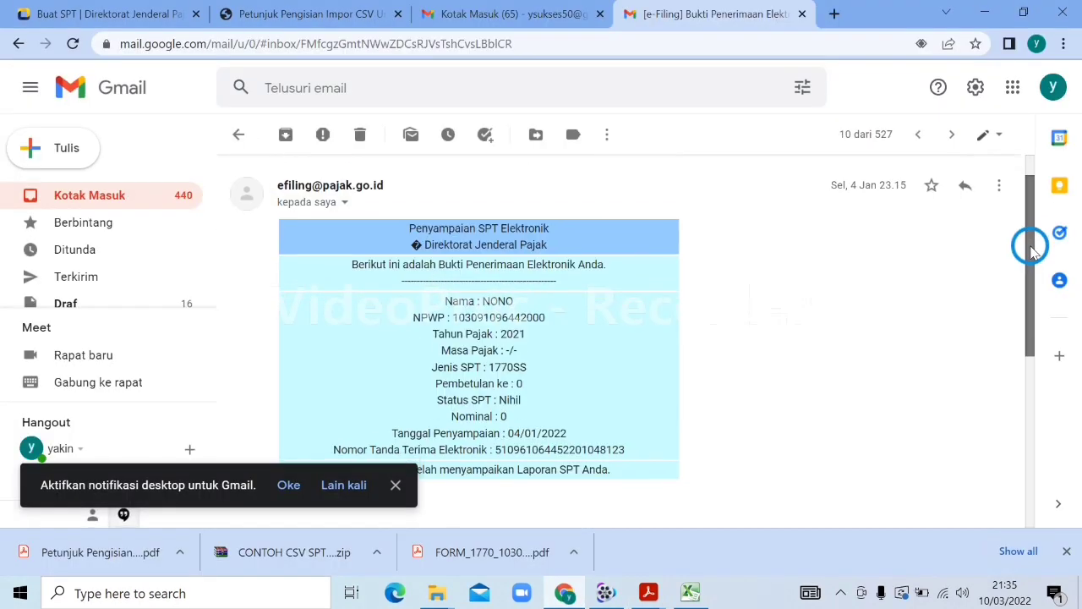
pyautogui.scroll(-1, 1032, 253)
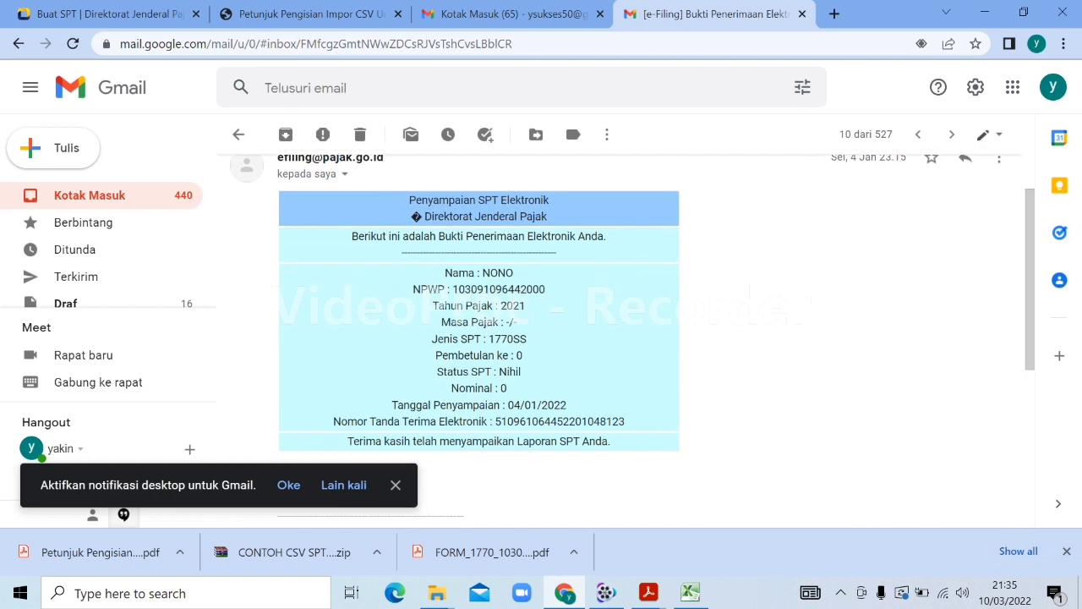
pyautogui.click(601, 14)
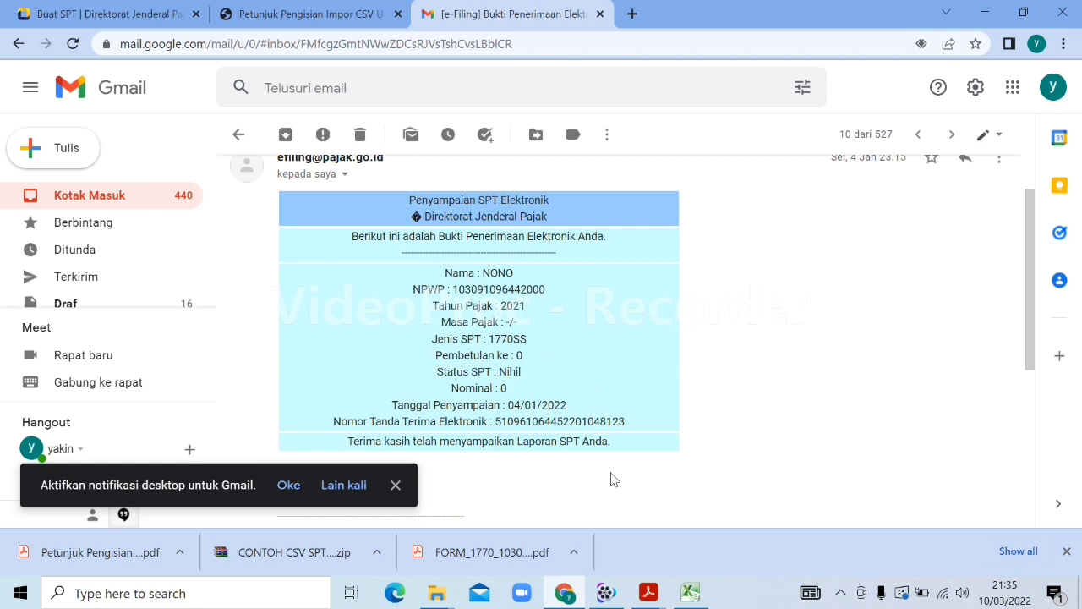
pyautogui.click(617, 590)
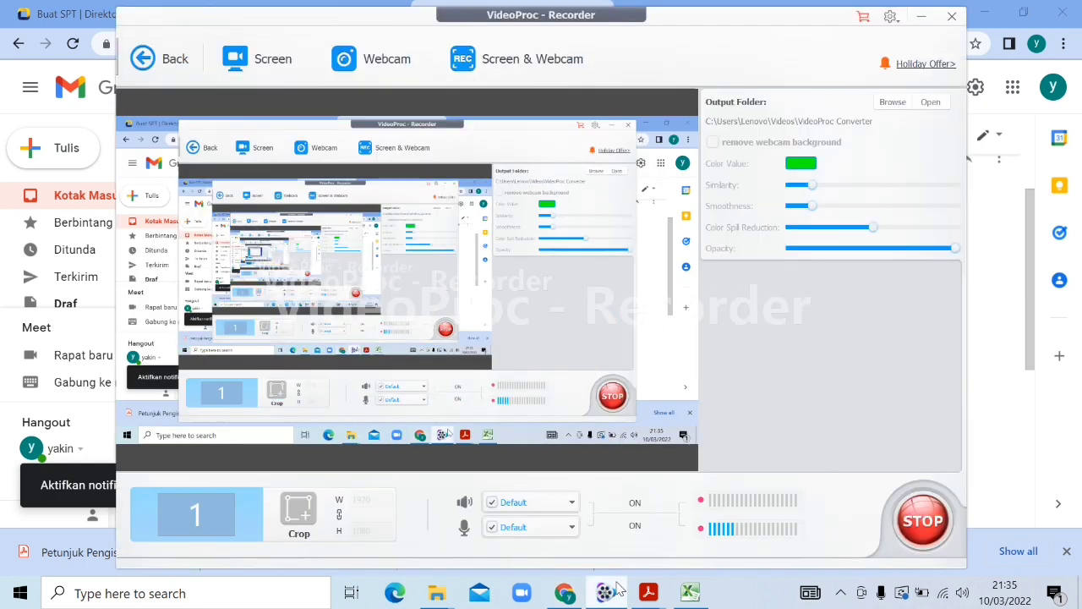